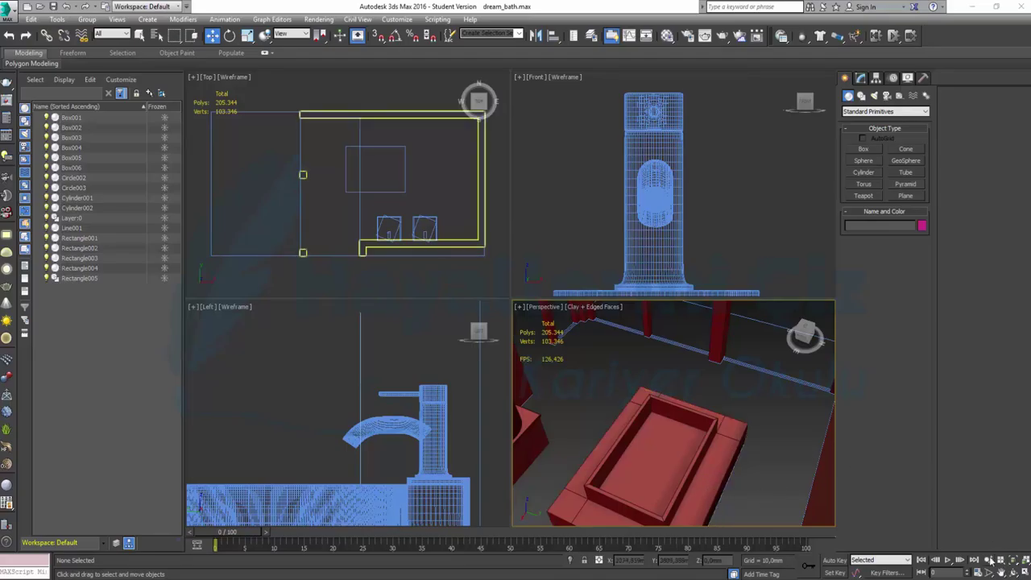
# Step: Pan and zoom the maximized Perspective view to inspect the tub, back wall and posts
pyautogui.hotkey('alt', 'w')
pyautogui.moveTo(511, 391)
pyautogui.mouseDown(button='middle')
pyautogui.moveTo(559, 362)
pyautogui.moveTo(562, 306)
pyautogui.mouseUp(button='middle')
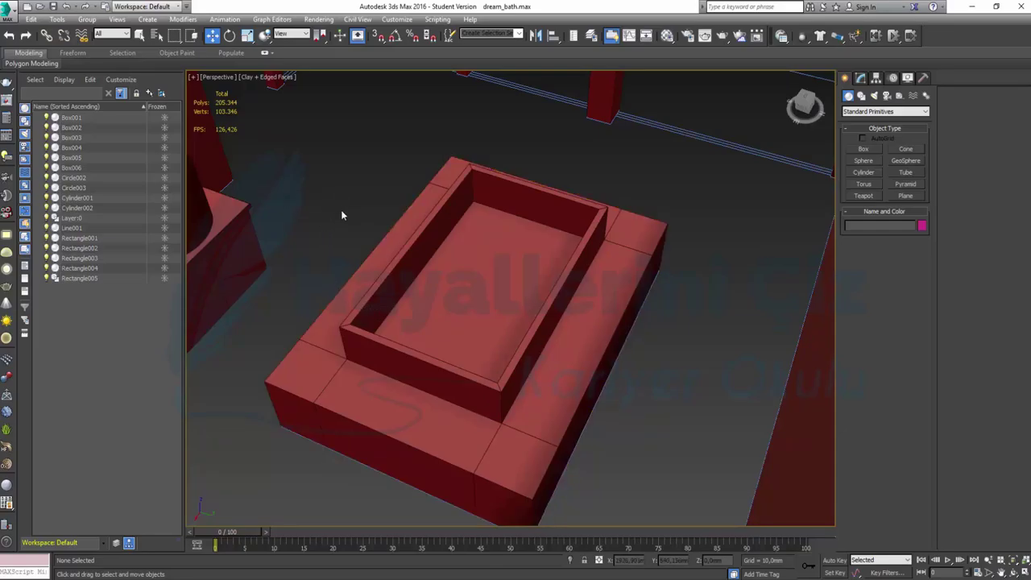
pyautogui.moveTo(392, 134); pyautogui.dragTo(352, 253, button='middle')
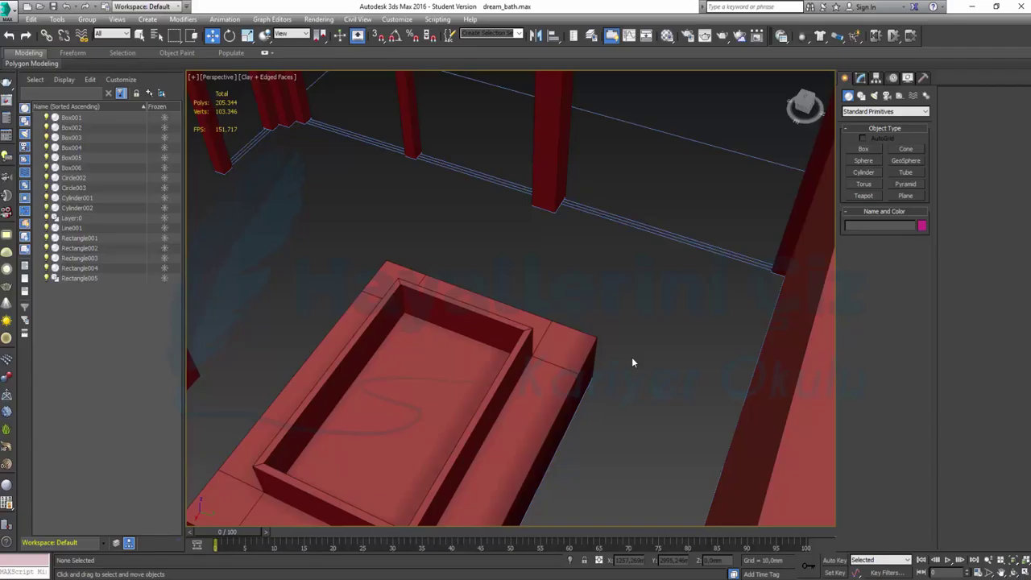
pyautogui.scroll(-2, 615, 346)
pyautogui.scroll(-4, 612, 348)
pyautogui.scroll(2, 612, 348)
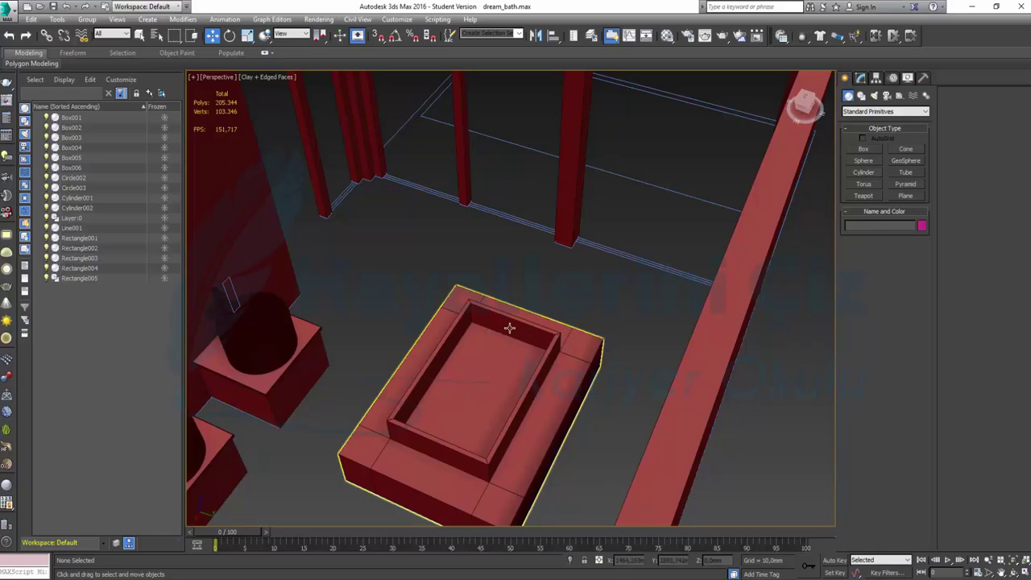
pyautogui.click(1025, 561)
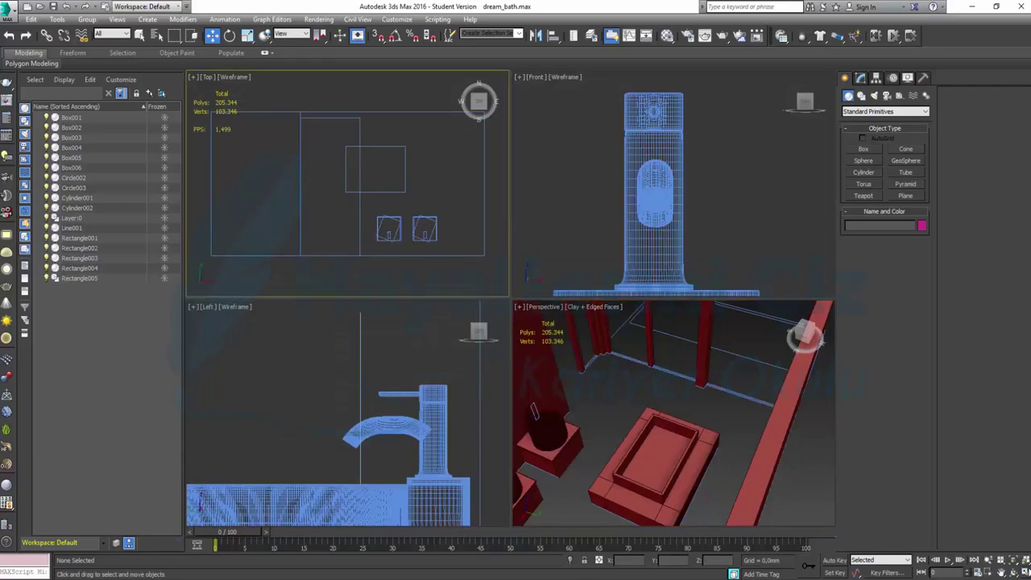
# Step: In the maximized Top view, draw Plane001 across the whole bathroom floor plan
pyautogui.hotkey('alt', 'w')
pyautogui.moveTo(621, 248); pyautogui.dragTo(480, 242, button='middle')
pyautogui.click(907, 196)
pyautogui.moveTo(640, 192); pyautogui.dragTo(722, 172, button='middle')
pyautogui.moveTo(725, 137)
pyautogui.mouseDown()
pyautogui.moveTo(352, 512)
pyautogui.moveTo(350, 409)
pyautogui.moveTo(350, 449)
pyautogui.mouseUp()
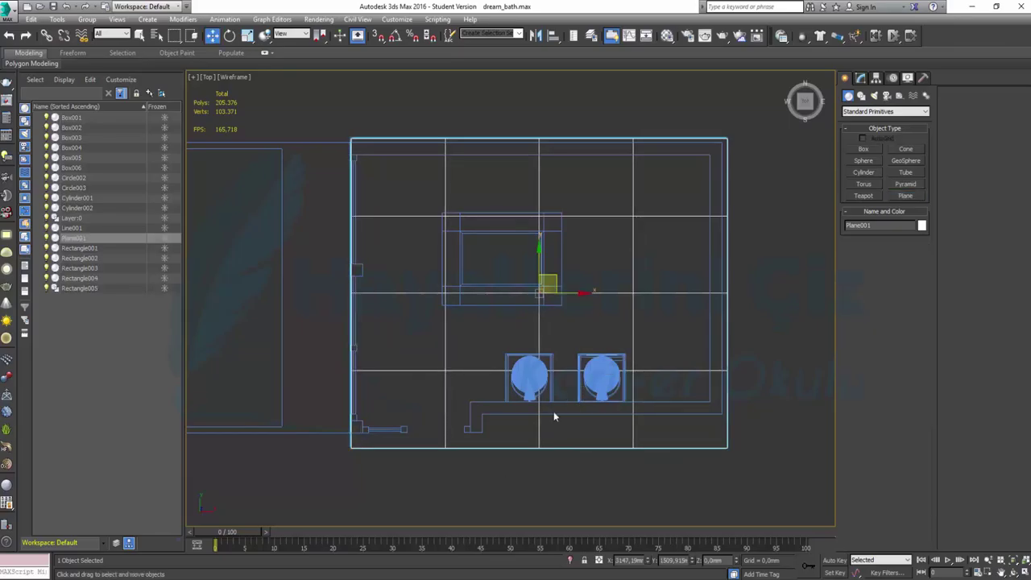
pyautogui.press('w')
pyautogui.moveTo(505, 484)
pyautogui.mouseDown(button='middle')
pyautogui.moveTo(596, 355)
pyautogui.moveTo(545, 320)
pyautogui.mouseUp(button='middle')
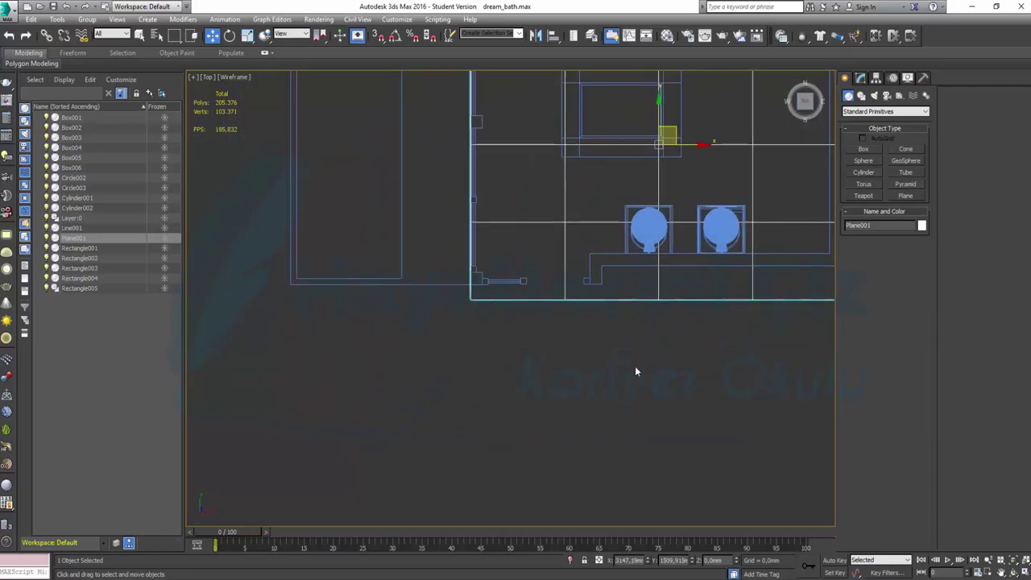
pyautogui.moveTo(633, 373); pyautogui.dragTo(408, 437, button='middle')
pyautogui.moveTo(625, 297); pyautogui.dragTo(681, 364, button='middle')
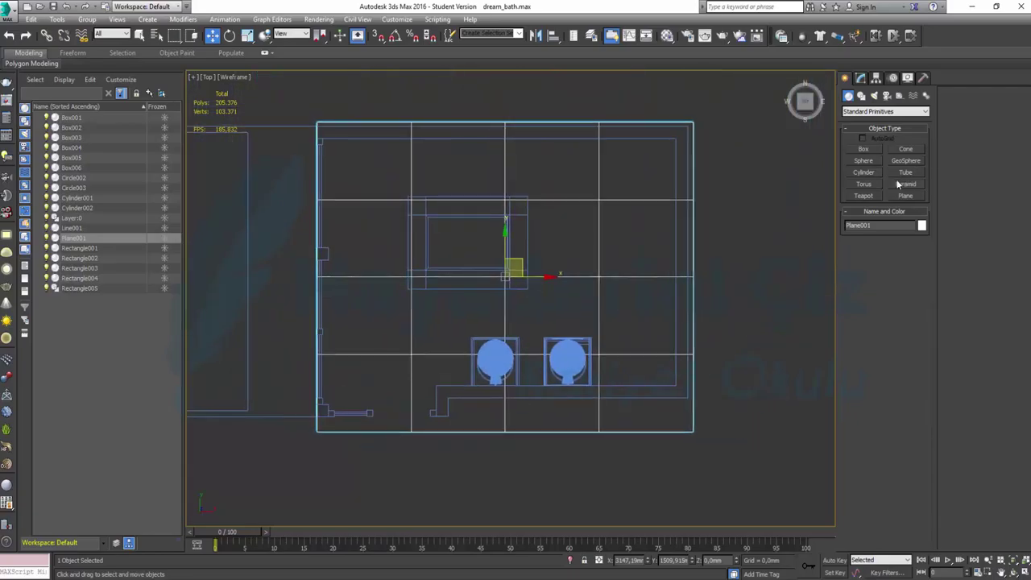
pyautogui.click(860, 78)
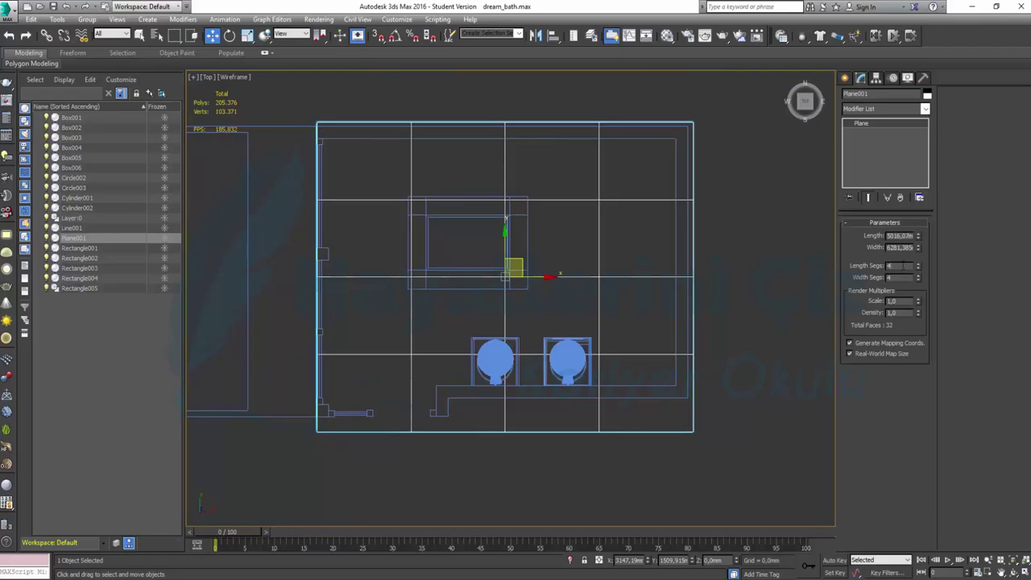
# Step: Give Plane001 1 length and 1 width segment and convert it to Editable Poly
pyautogui.doubleClick(898, 266)
pyautogui.write('1')
pyautogui.press('Tab')
pyautogui.write('1')
pyautogui.press('Return')
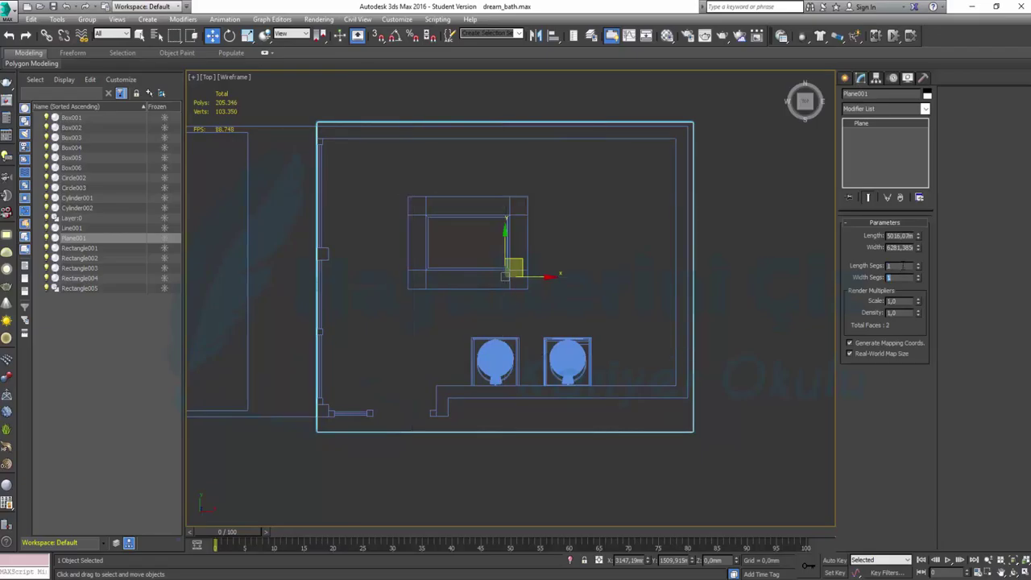
pyautogui.rightClick(536, 277)
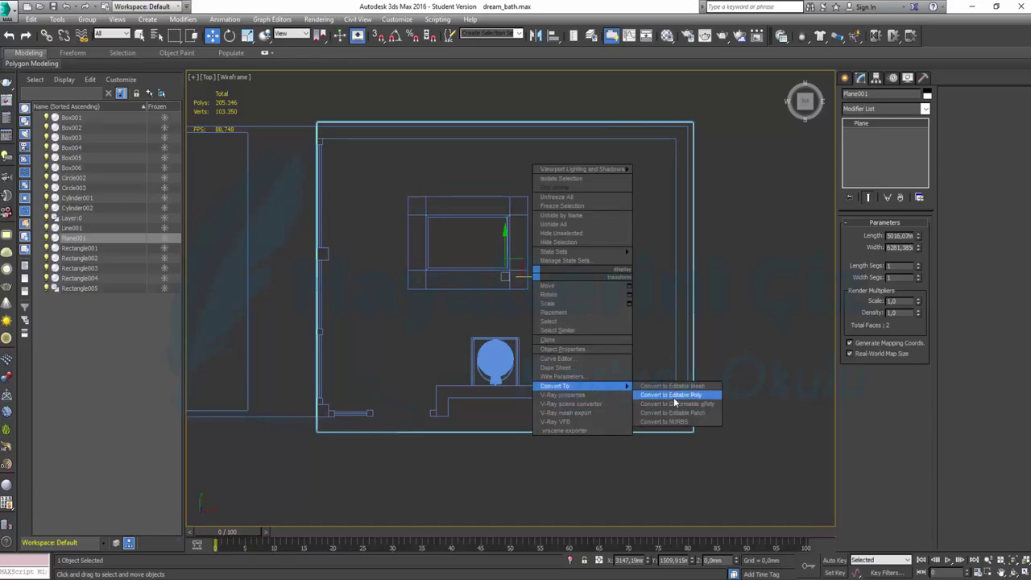
pyautogui.click(641, 396)
# Step: In Vertex mode, move the plane's bottom vertices up to meet the bottom wall
pyautogui.press('1')
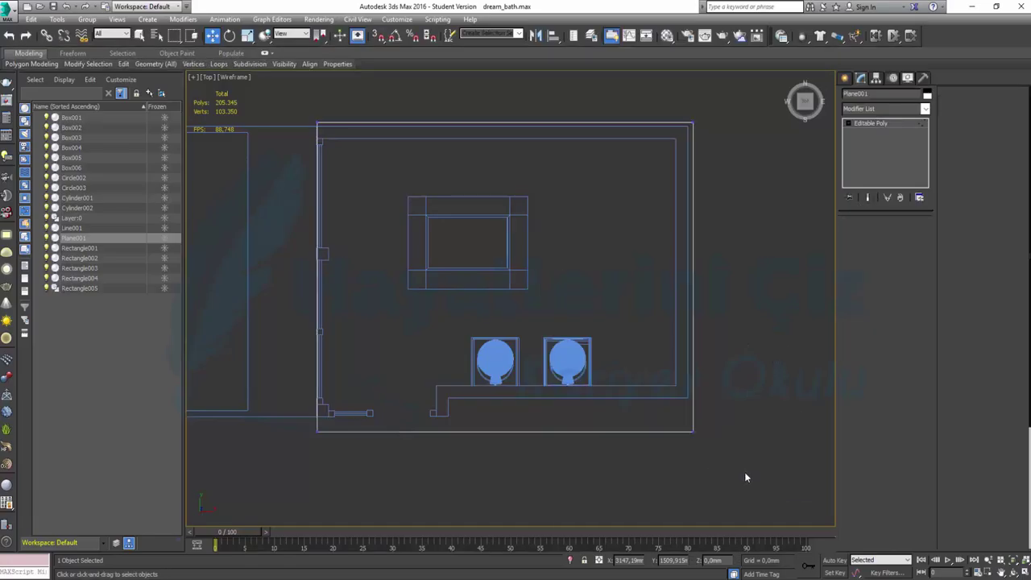
pyautogui.moveTo(744, 472)
pyautogui.mouseDown()
pyautogui.moveTo(319, 465)
pyautogui.moveTo(289, 404)
pyautogui.mouseUp()
pyautogui.scroll(2, 425, 443)
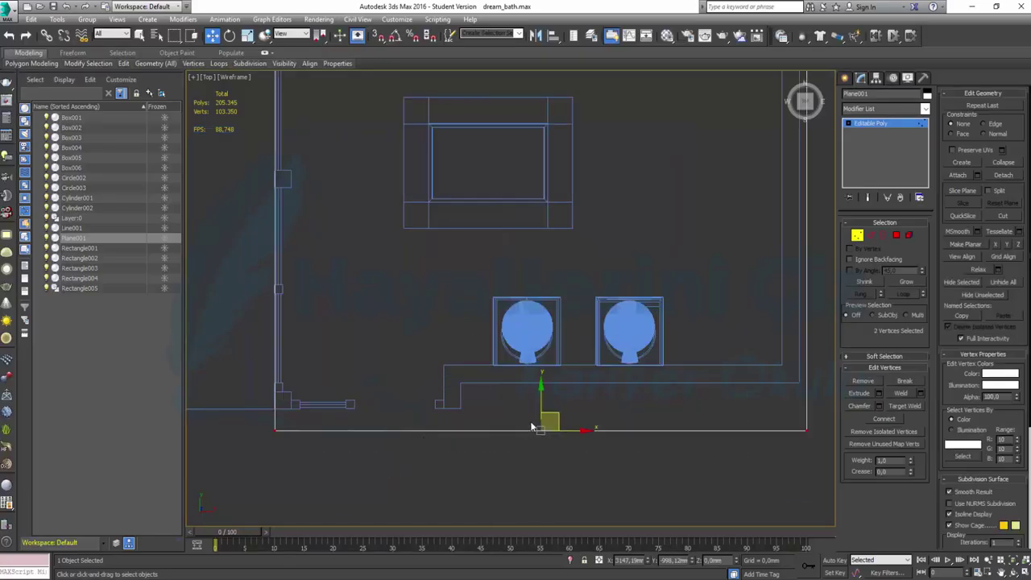
pyautogui.moveTo(541, 392); pyautogui.dragTo(537, 372)
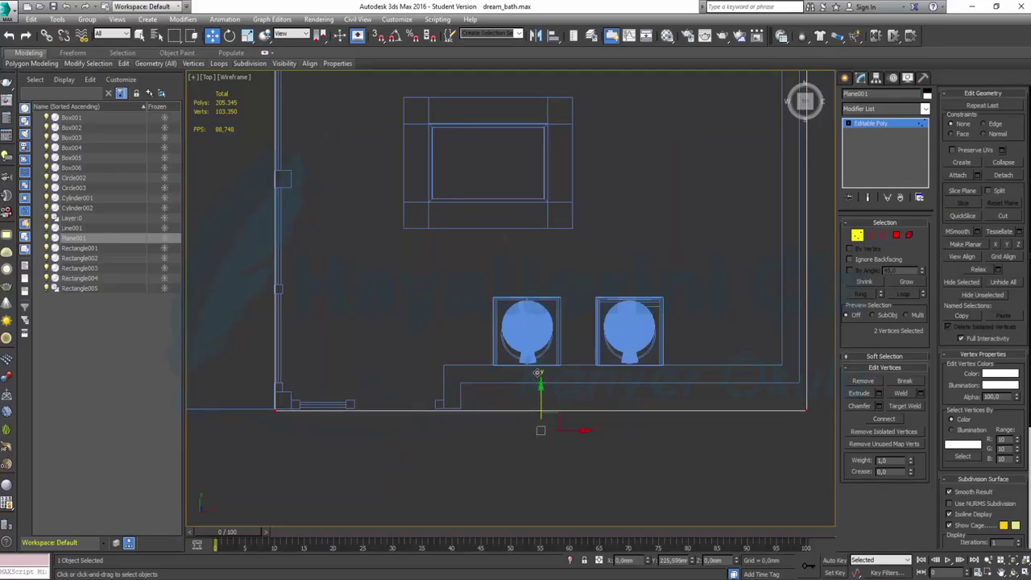
pyautogui.moveTo(536, 372); pyautogui.dragTo(536, 372)
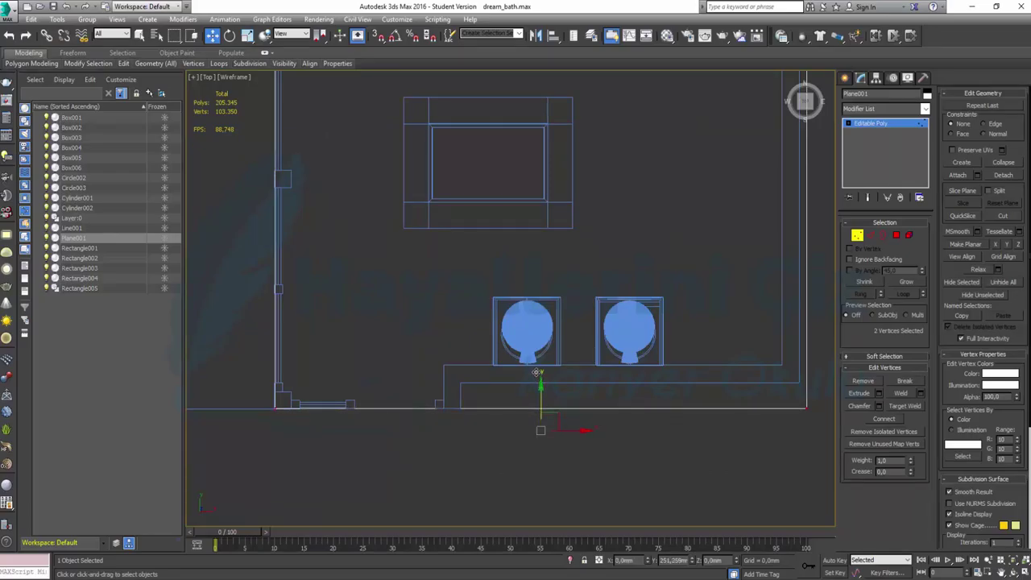
pyautogui.scroll(-3, 398, 322)
pyautogui.scroll(1, 398, 314)
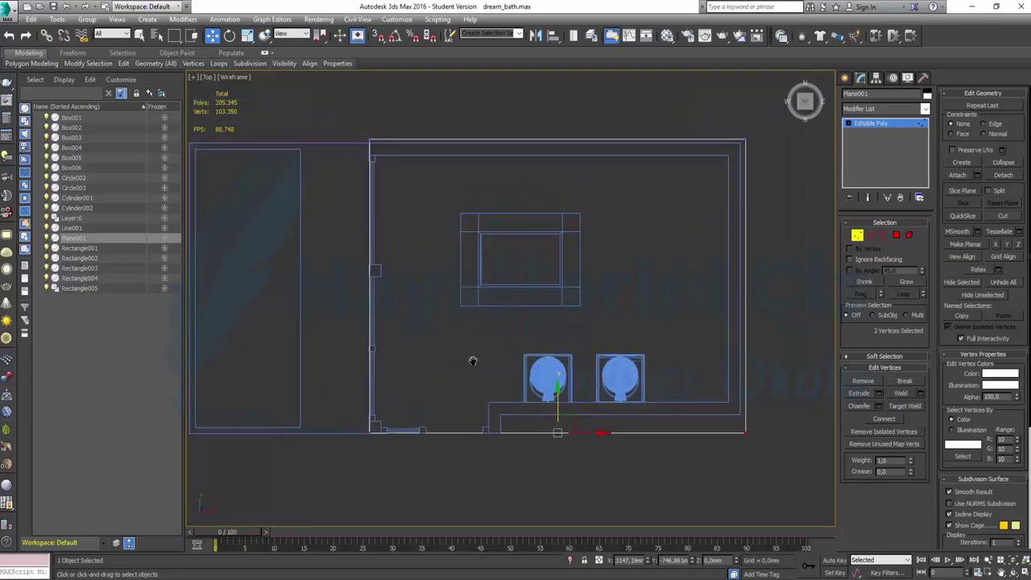
# Step: Slide the plane's left vertices over to the left wall, then clear the selection
pyautogui.moveTo(343, 145); pyautogui.dragTo(408, 168, button='middle')
pyautogui.scroll(2, 469, 427)
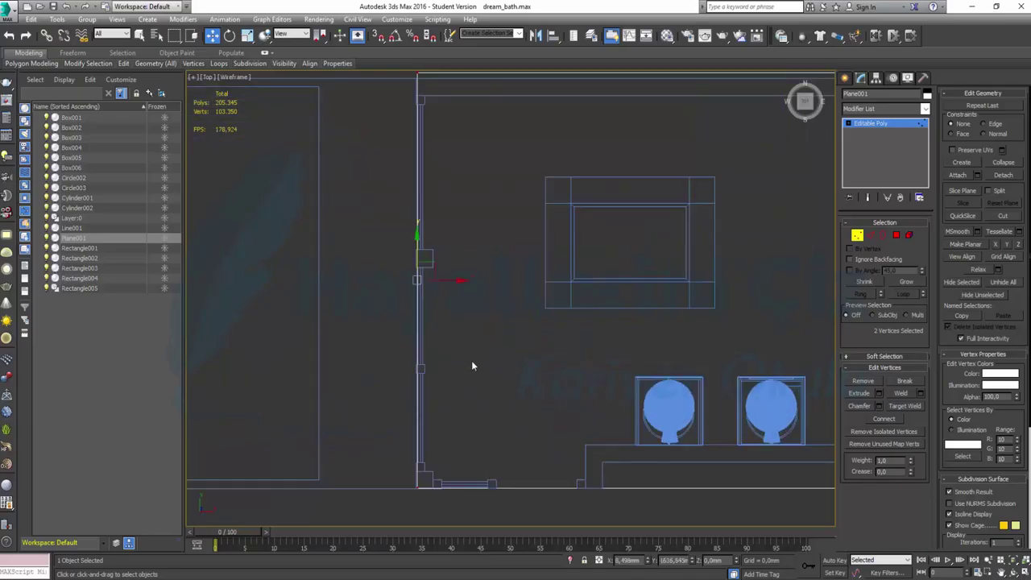
pyautogui.scroll(2, 471, 362)
pyautogui.scroll(2, 408, 315)
pyautogui.moveTo(470, 143); pyautogui.dragTo(551, 272, button='middle')
pyautogui.scroll(2, 531, 277)
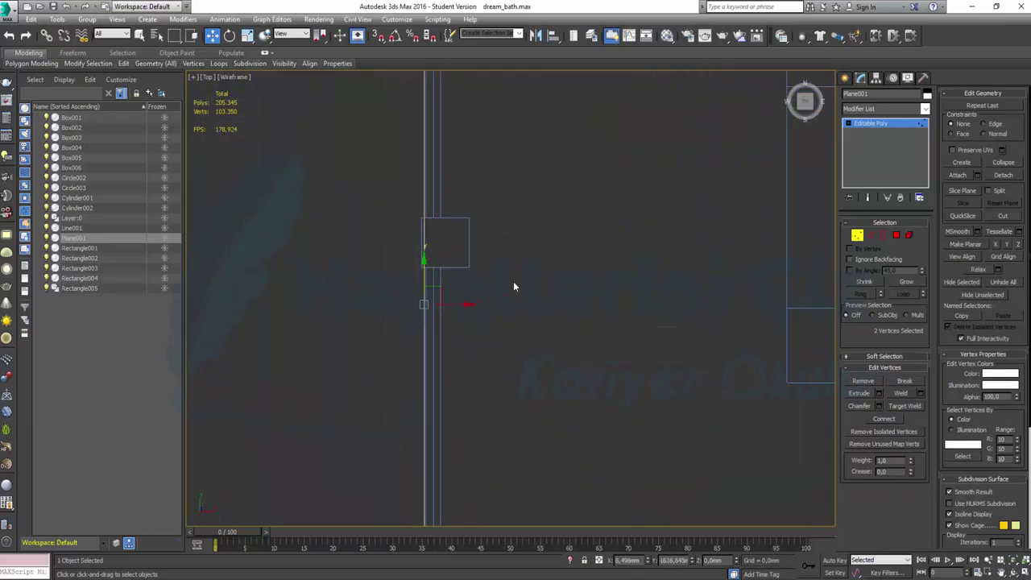
pyautogui.moveTo(447, 306); pyautogui.dragTo(449, 306)
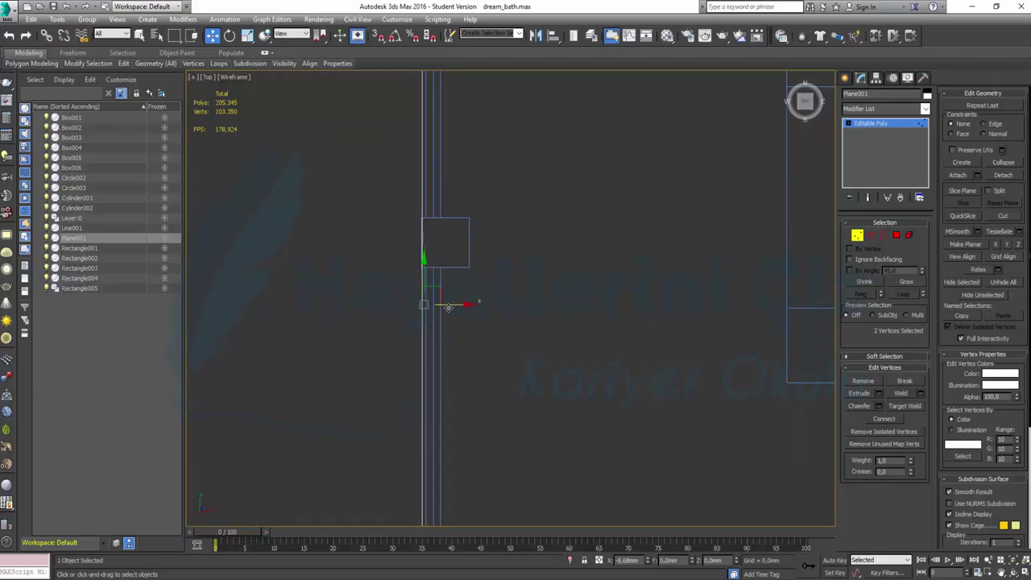
pyautogui.moveTo(449, 307); pyautogui.dragTo(446, 307)
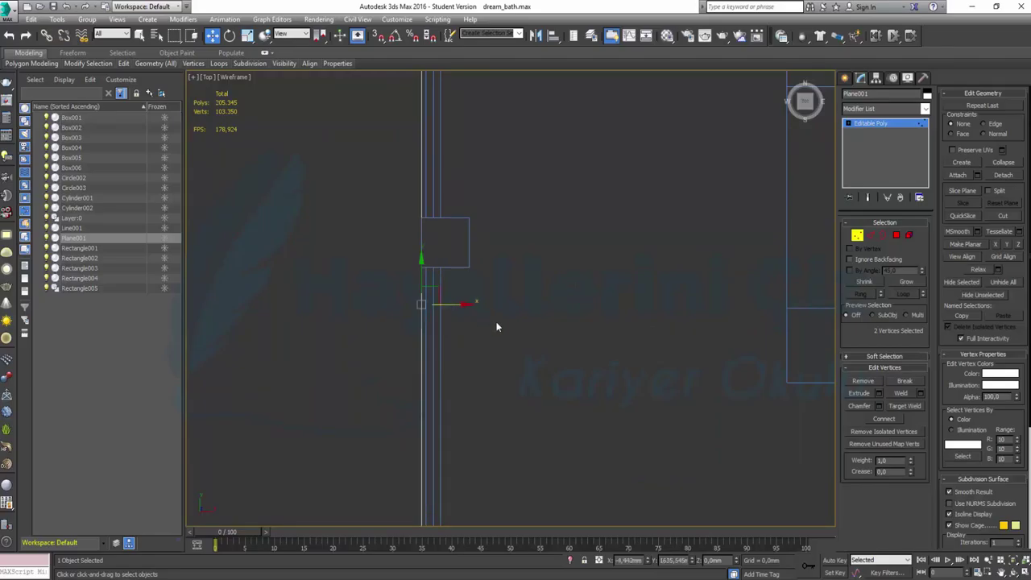
pyautogui.click(575, 355)
pyautogui.scroll(-2, 574, 346)
pyautogui.scroll(-2, 574, 346)
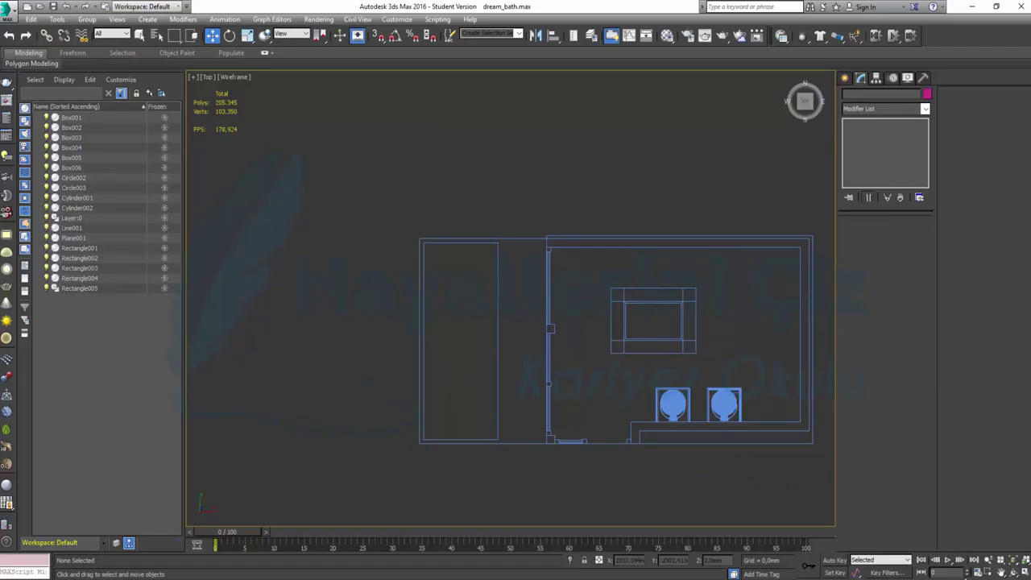
# Step: Maximize the Perspective view, orbit to check the new floor, and select the Rectangle001 post
pyautogui.click(1024, 573)
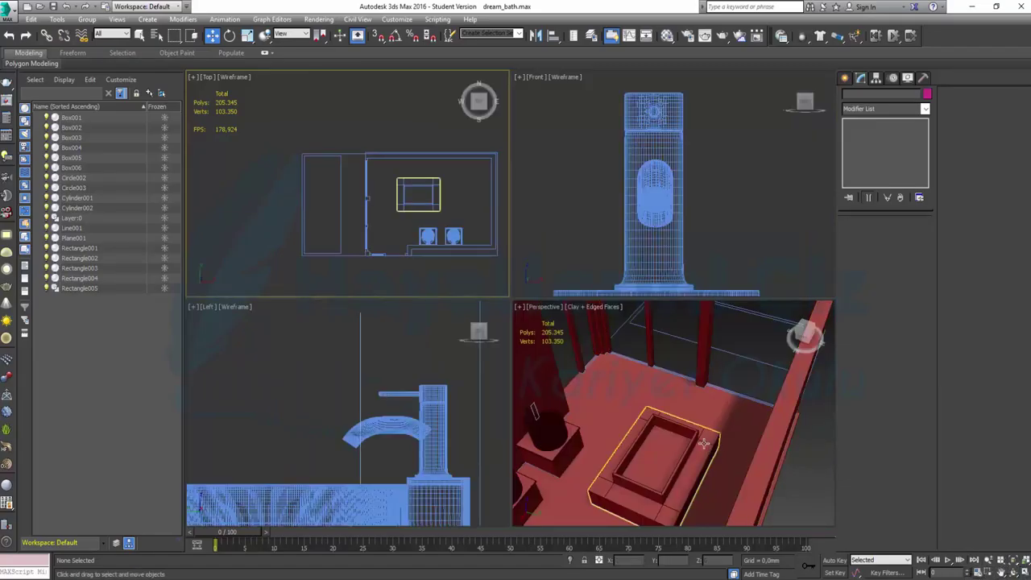
pyautogui.click(1024, 573)
pyautogui.click(1024, 573)
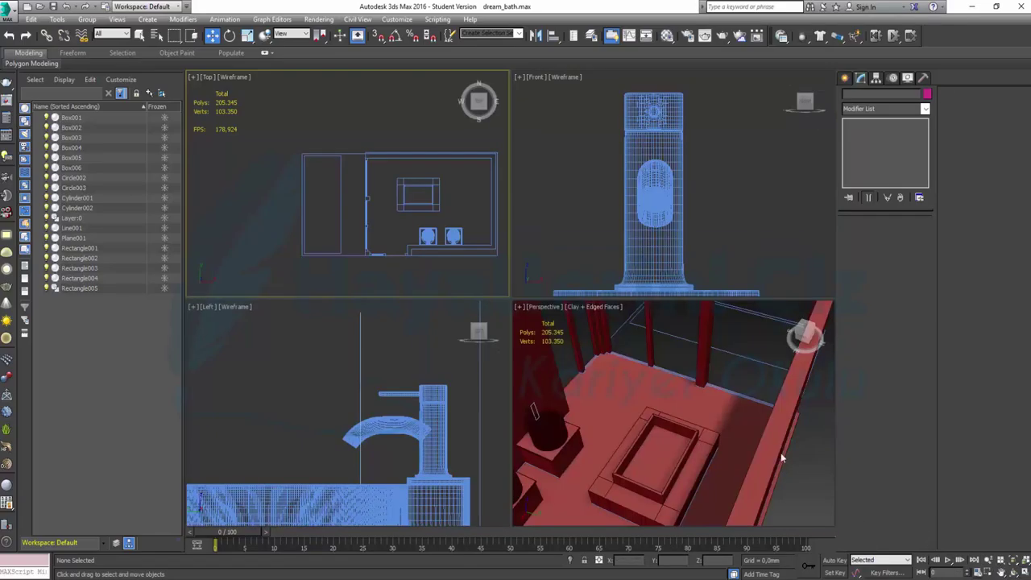
pyautogui.click(1024, 574)
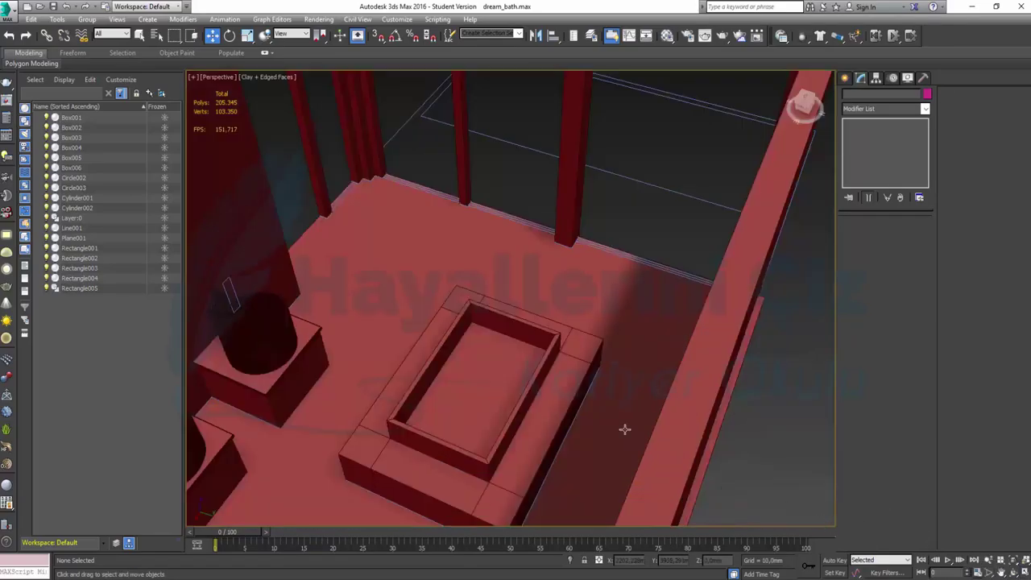
pyautogui.keyDown('alt'); pyautogui.moveTo(637, 392); pyautogui.dragTo(529, 373, button='middle'); pyautogui.keyUp('alt')
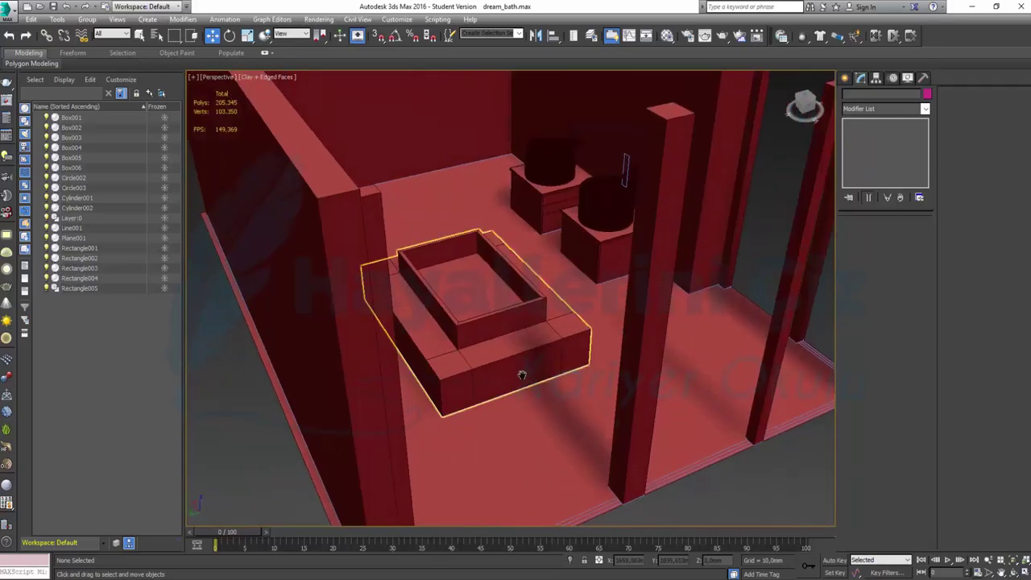
pyautogui.scroll(-2, 402, 376)
pyautogui.scroll(-3, 410, 369)
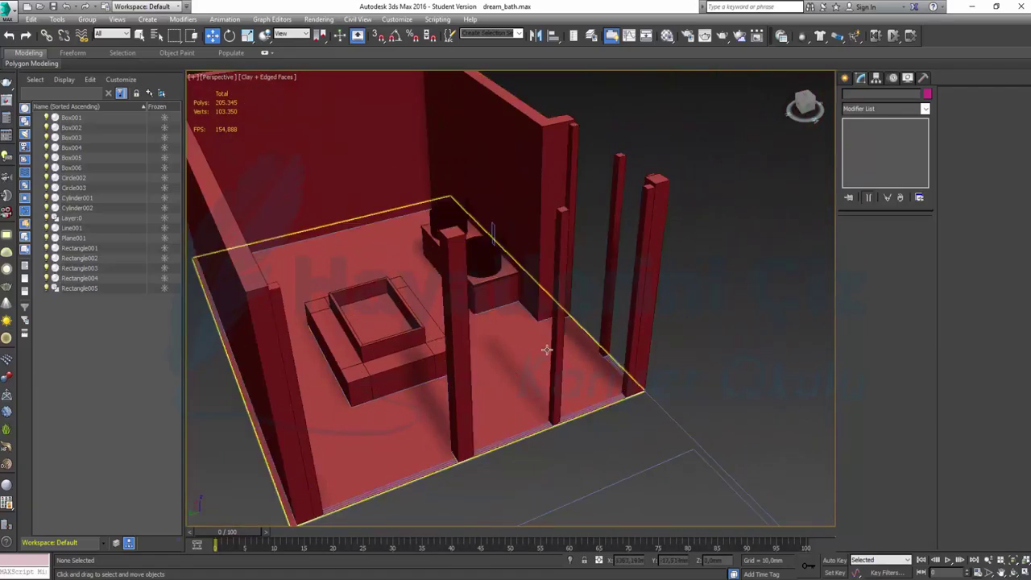
pyautogui.scroll(2, 647, 283)
pyautogui.scroll(-2, 545, 270)
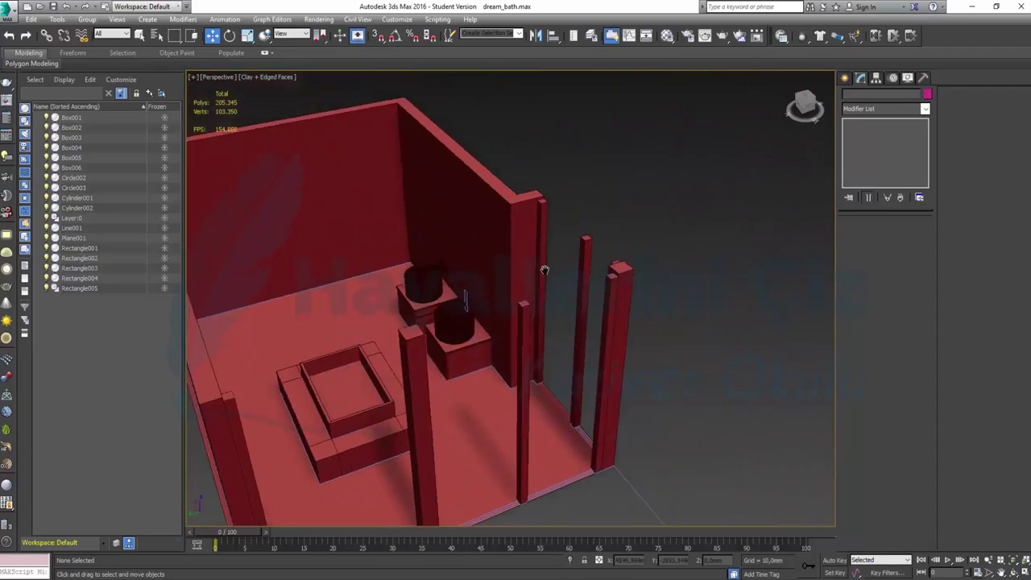
pyautogui.scroll(2, 544, 270)
pyautogui.scroll(2, 534, 260)
pyautogui.click(537, 196)
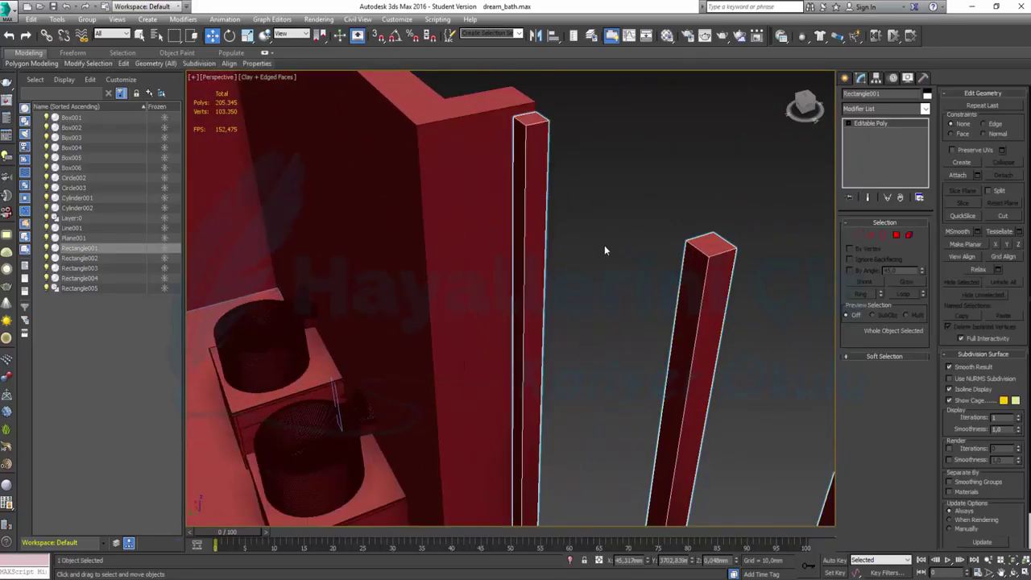
# Step: In Edge mode, select an edge on the post's top and ring-select its parallel edges
pyautogui.scroll(-3, 604, 245)
pyautogui.scroll(2, 604, 246)
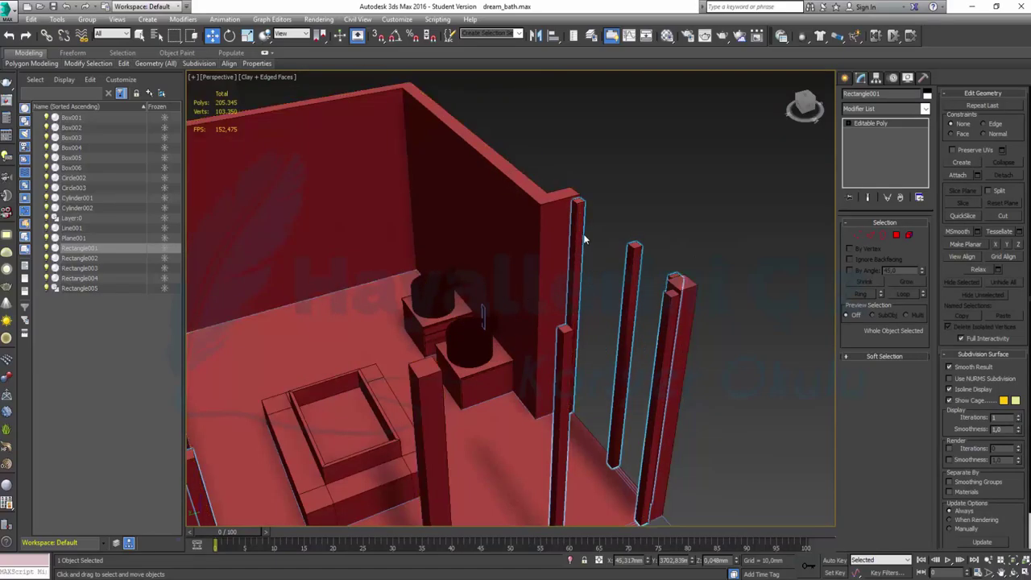
pyautogui.click(858, 238)
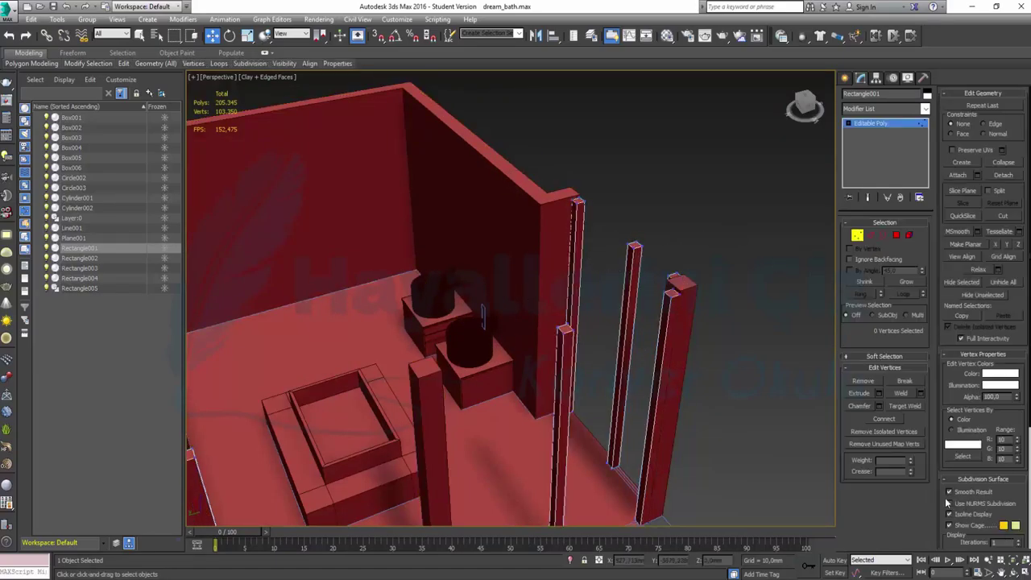
pyautogui.scroll(2, 540, 267)
pyautogui.scroll(2, 517, 353)
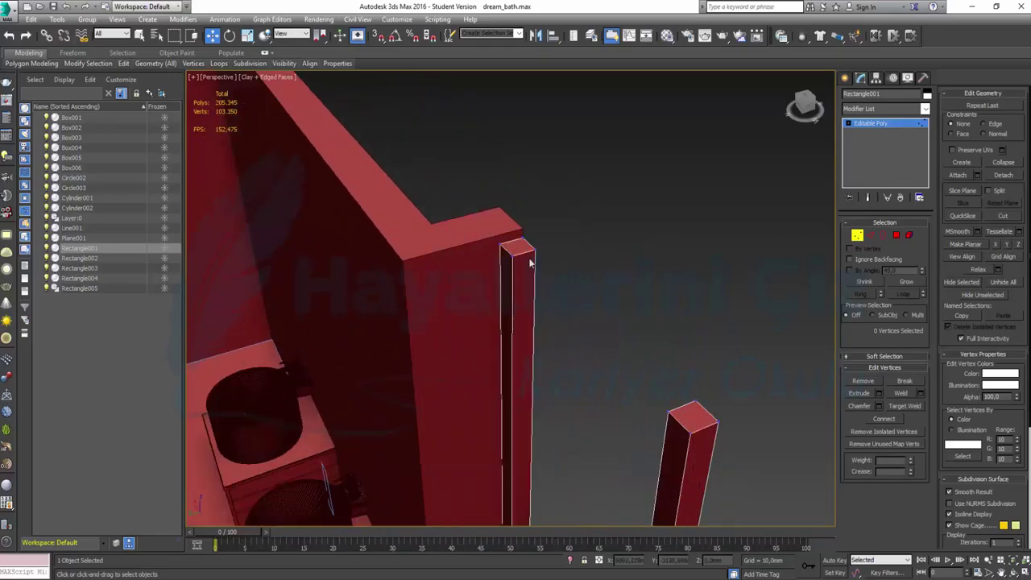
pyautogui.click(870, 235)
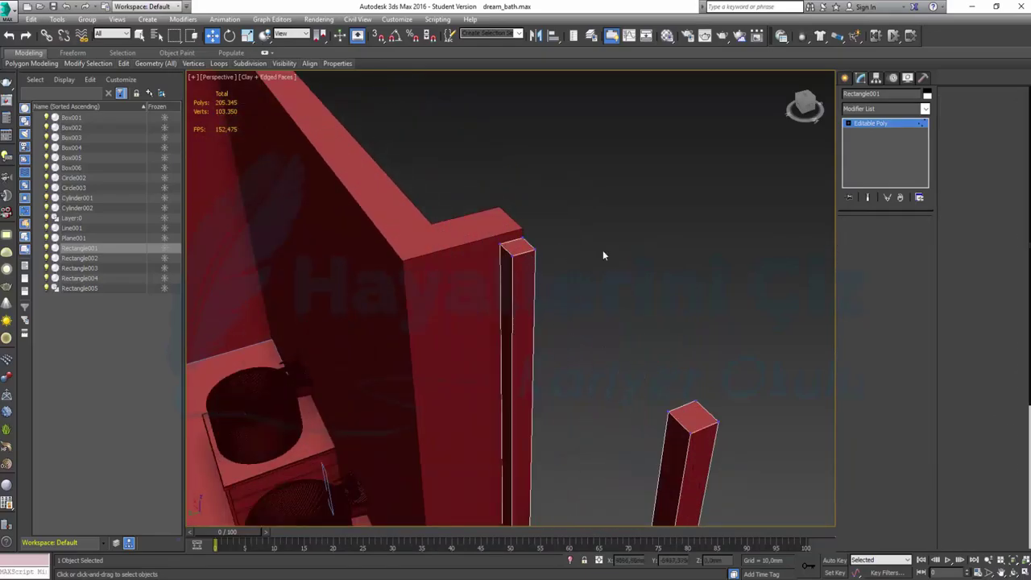
pyautogui.click(522, 257)
pyautogui.moveTo(601, 345)
pyautogui.keyDown('alt'); pyautogui.mouseDown(button='middle')
pyautogui.moveTo(603, 130)
pyautogui.moveTo(572, 329)
pyautogui.moveTo(548, 304)
pyautogui.mouseUp(button='middle'); pyautogui.keyUp('alt')
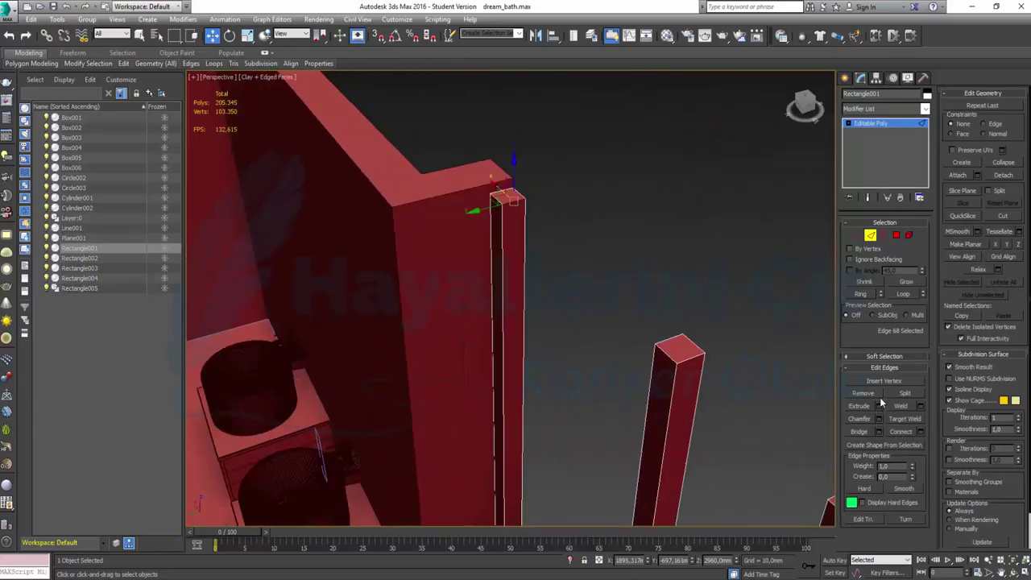
pyautogui.click(859, 295)
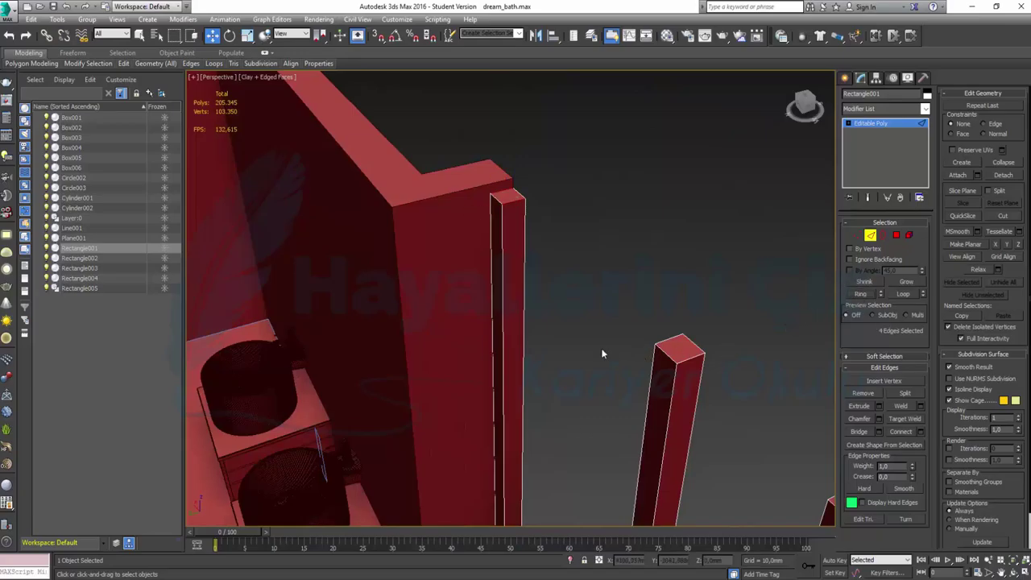
pyautogui.keyDown('alt'); pyautogui.moveTo(601, 353); pyautogui.dragTo(607, 193, button='middle'); pyautogui.keyUp('alt')
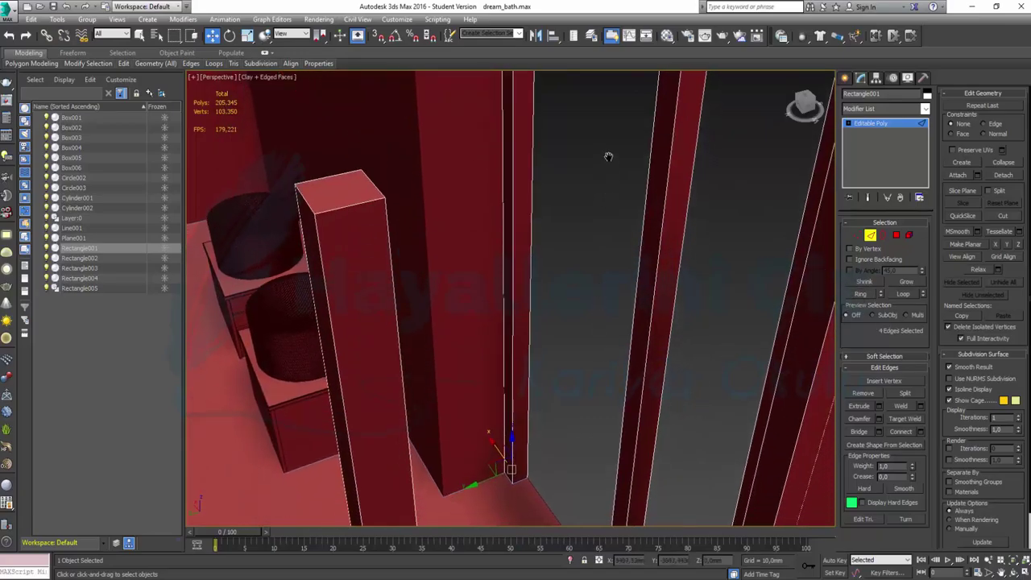
# Step: Connect the ringed edges with 2 segments and a pinch of -38
pyautogui.click(921, 431)
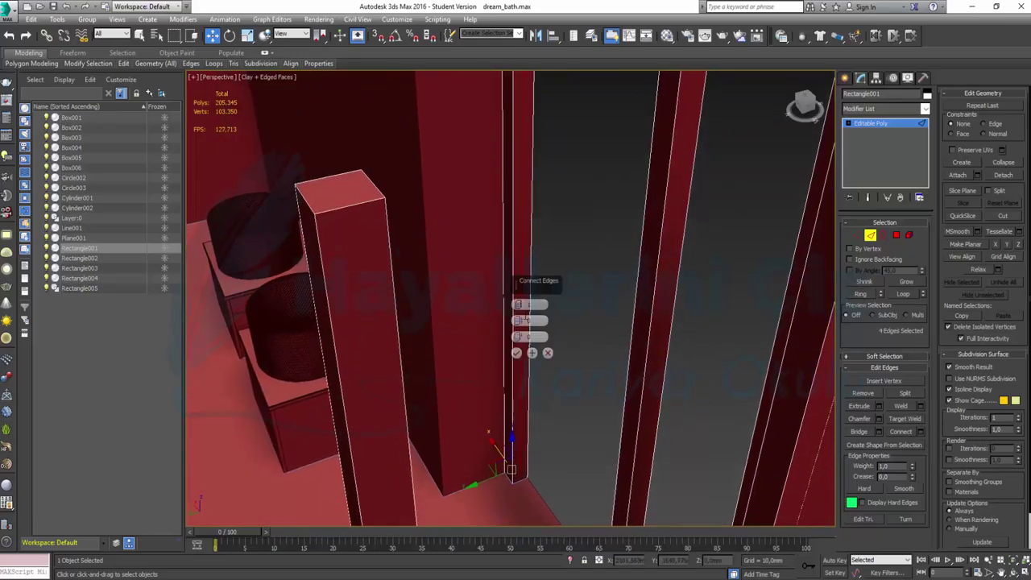
pyautogui.click(519, 304)
pyautogui.moveTo(522, 322); pyautogui.dragTo(539, 380)
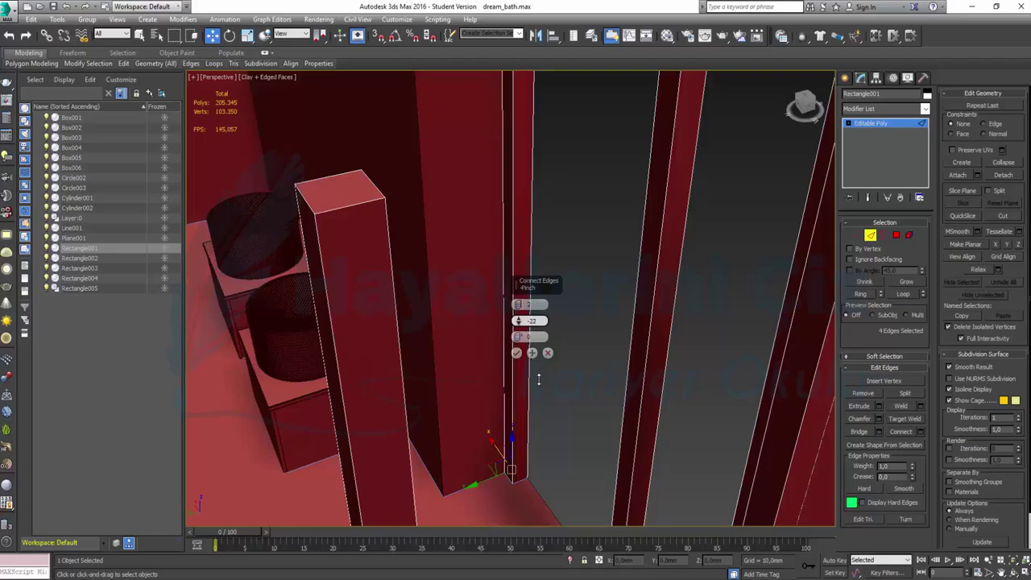
pyautogui.moveTo(549, 405); pyautogui.dragTo(539, 398)
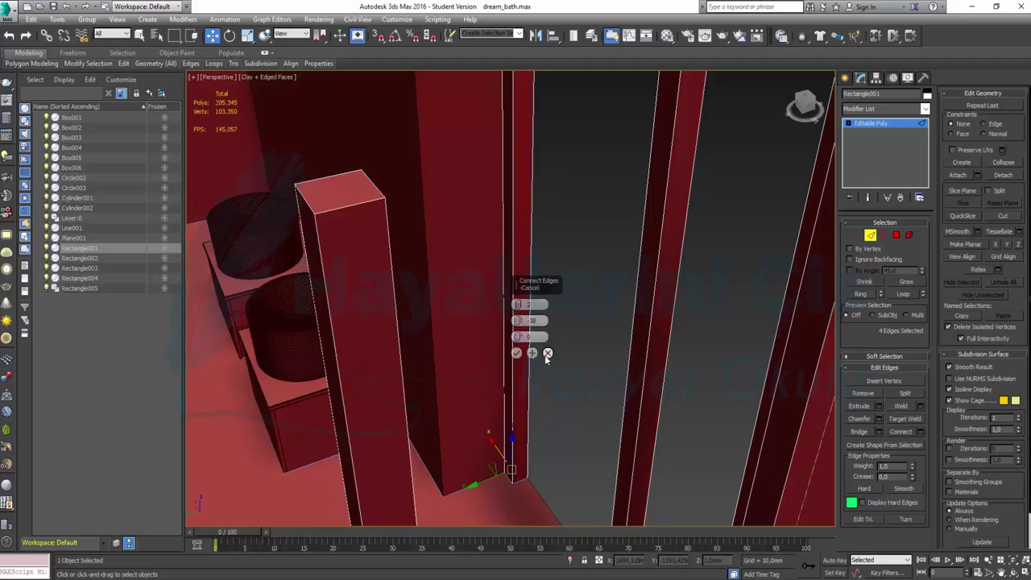
pyautogui.click(518, 354)
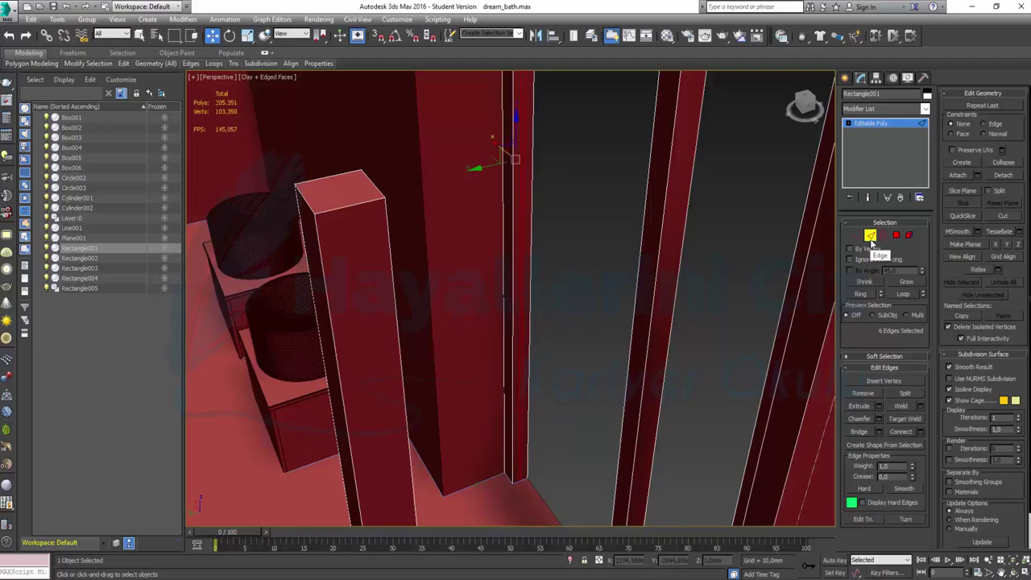
# Step: In Polygon mode, select the narrow centre strip on the post's face
pyautogui.scroll(3, 658, 228)
pyautogui.scroll(3, 551, 228)
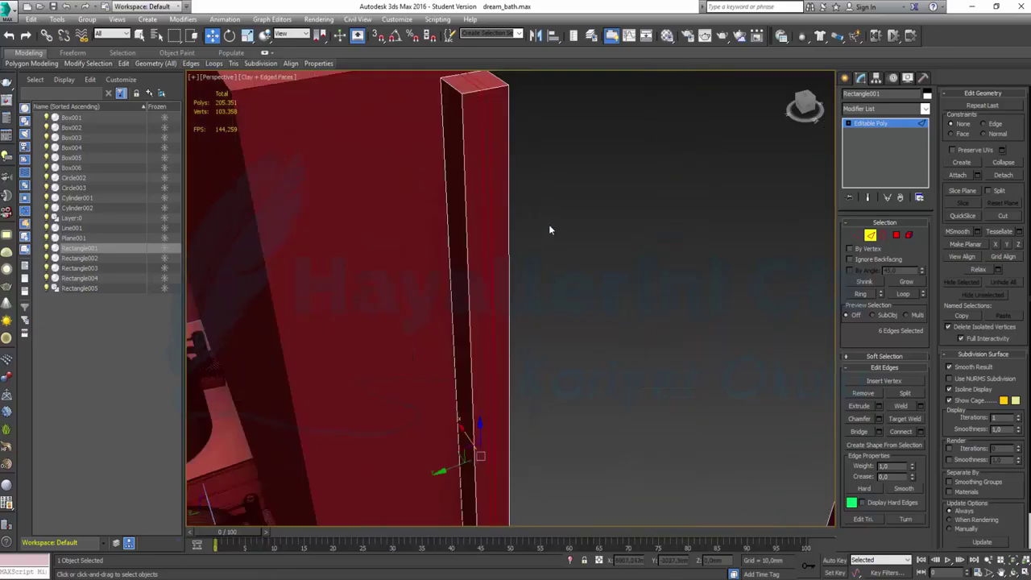
pyautogui.scroll(2, 546, 220)
pyautogui.scroll(-2, 535, 205)
pyautogui.scroll(-2, 569, 288)
pyautogui.scroll(2, 568, 299)
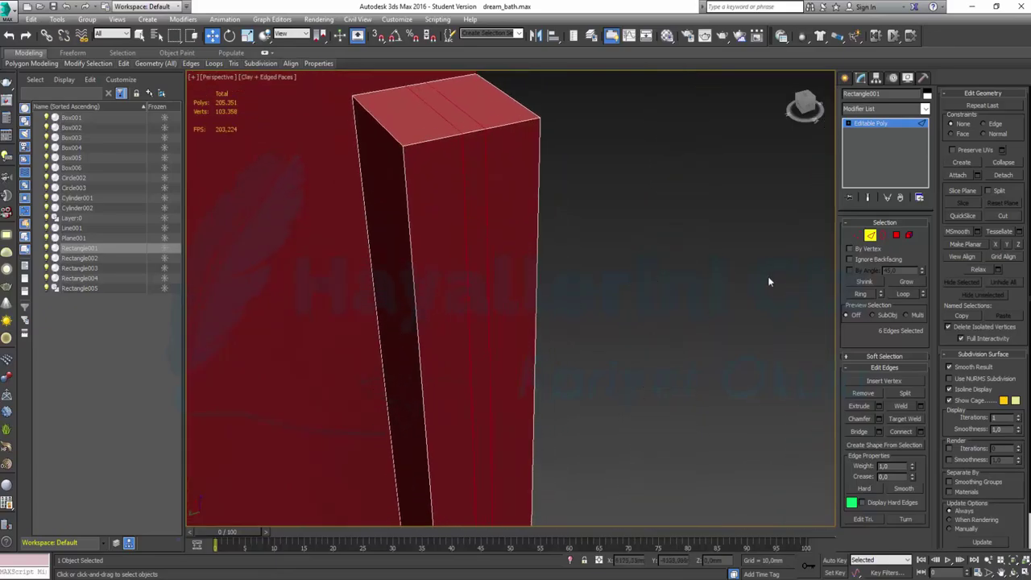
pyautogui.click(895, 236)
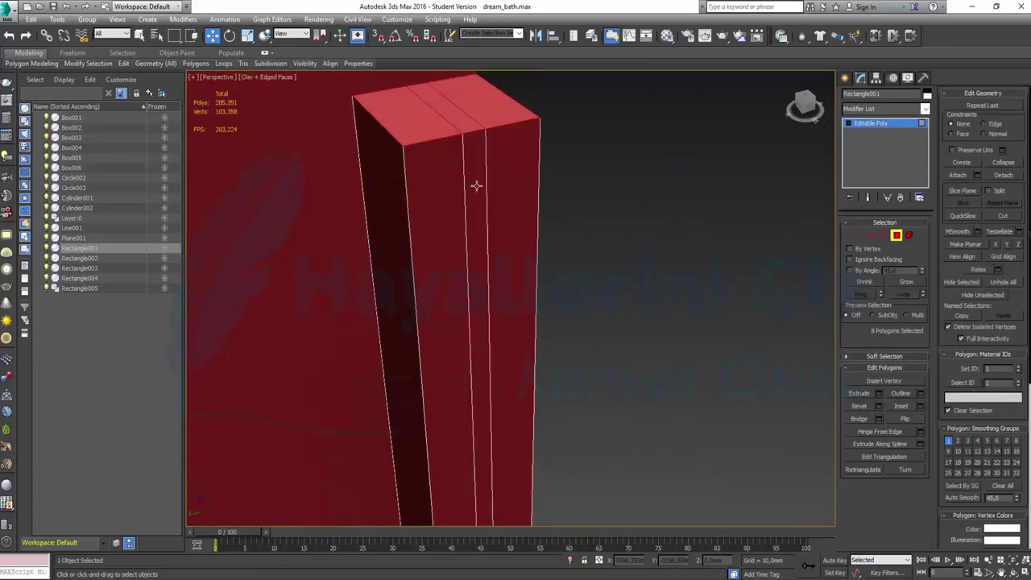
pyautogui.click(477, 185)
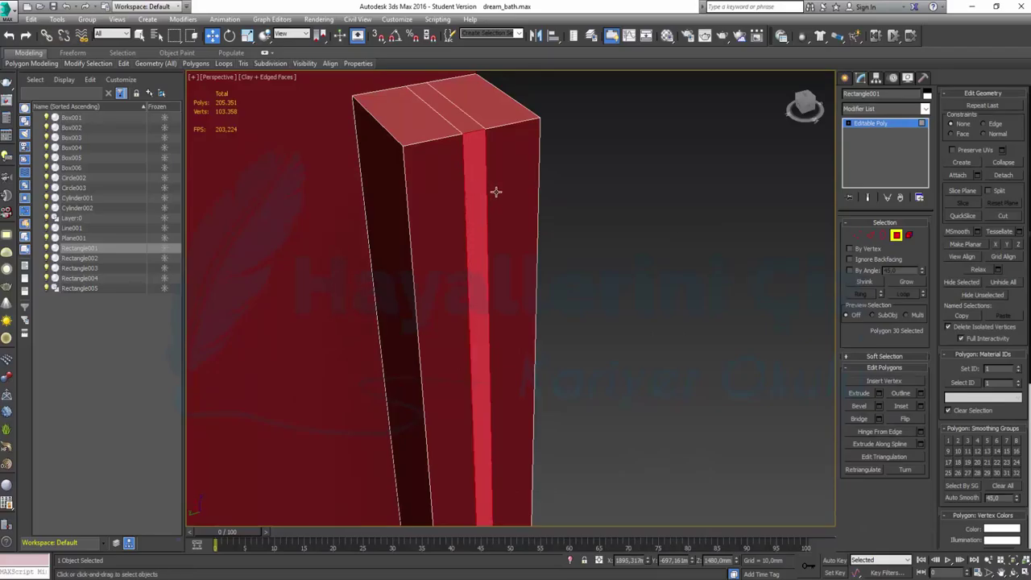
# Step: Extrude the centre strip inward to a height of about -18.7 mm
pyautogui.click(879, 396)
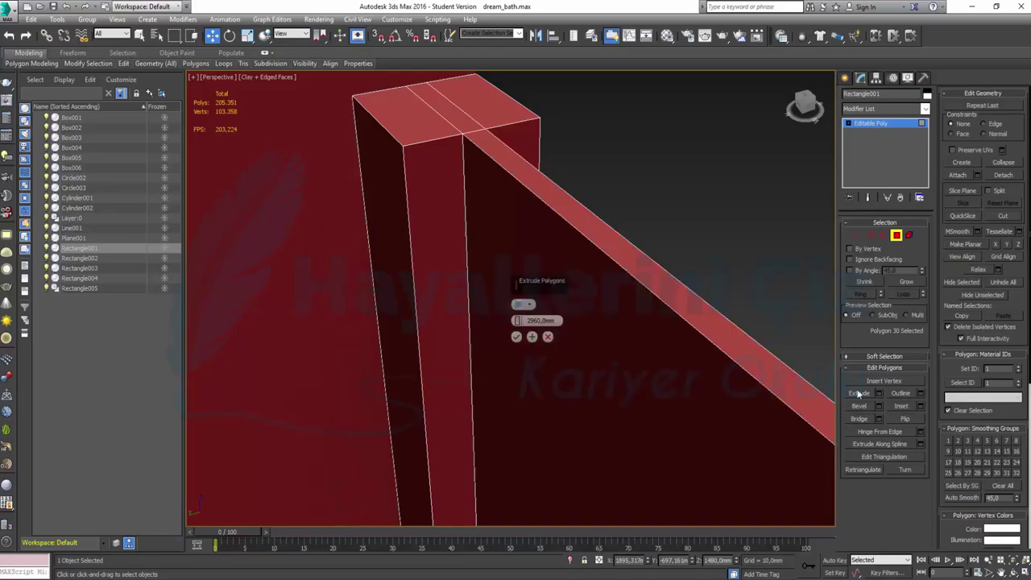
pyautogui.doubleClick(536, 321)
pyautogui.write('0')
pyautogui.press('Return')
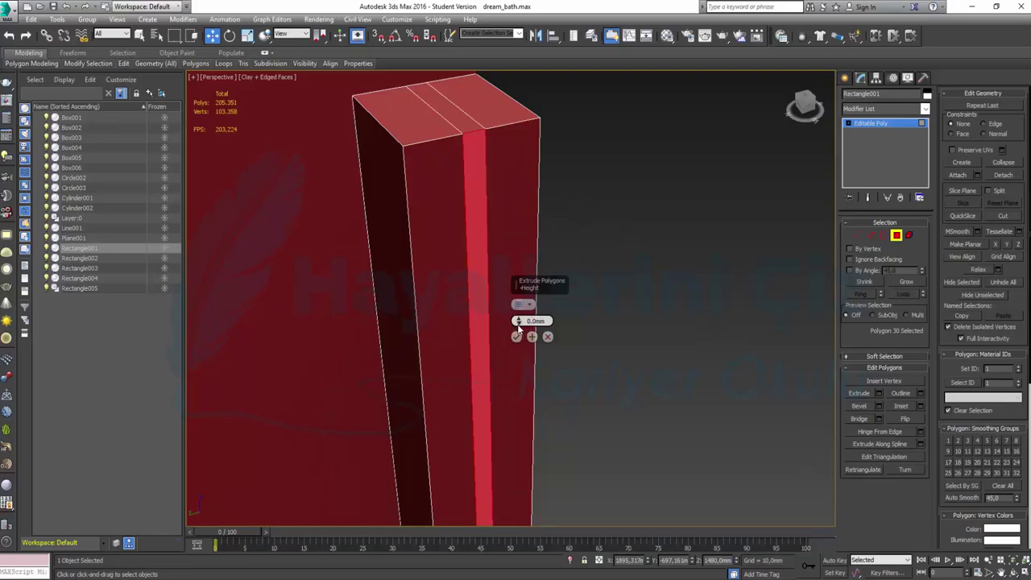
pyautogui.moveTo(518, 322); pyautogui.dragTo(535, 398)
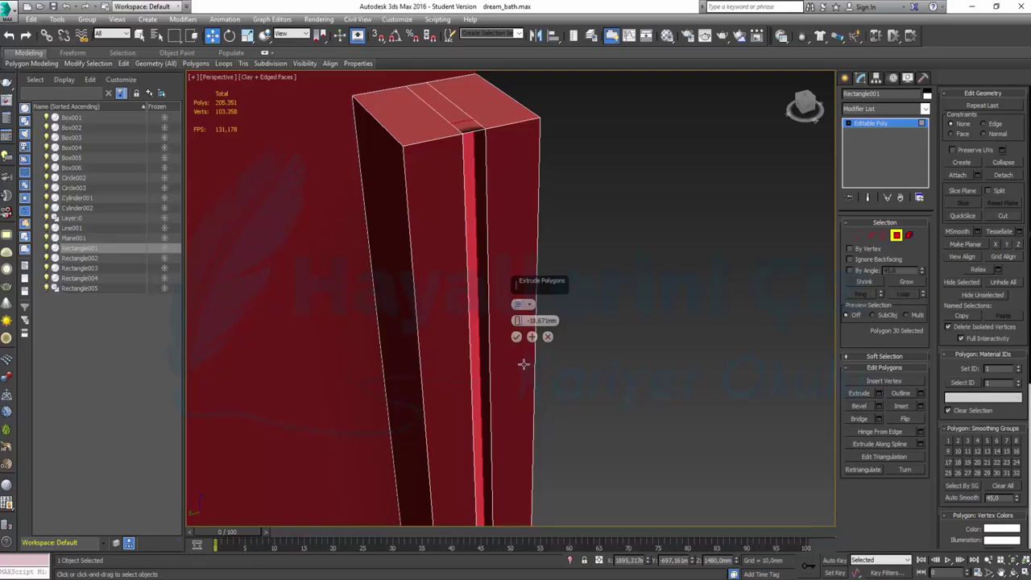
pyautogui.click(517, 337)
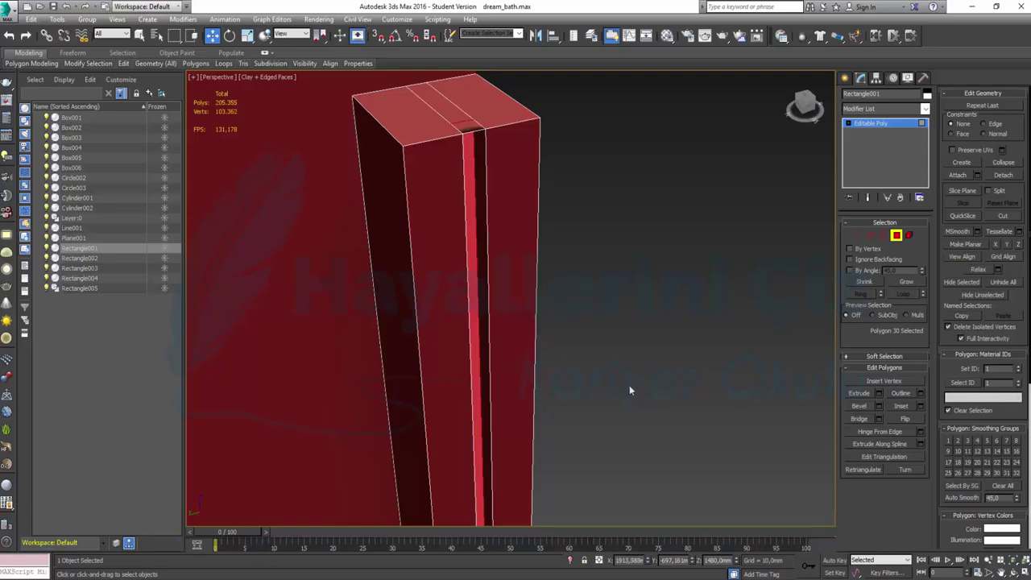
# Step: Select the wide polygon strip across the post's top and pan around to inspect its sides
pyautogui.click(896, 236)
pyautogui.click(896, 235)
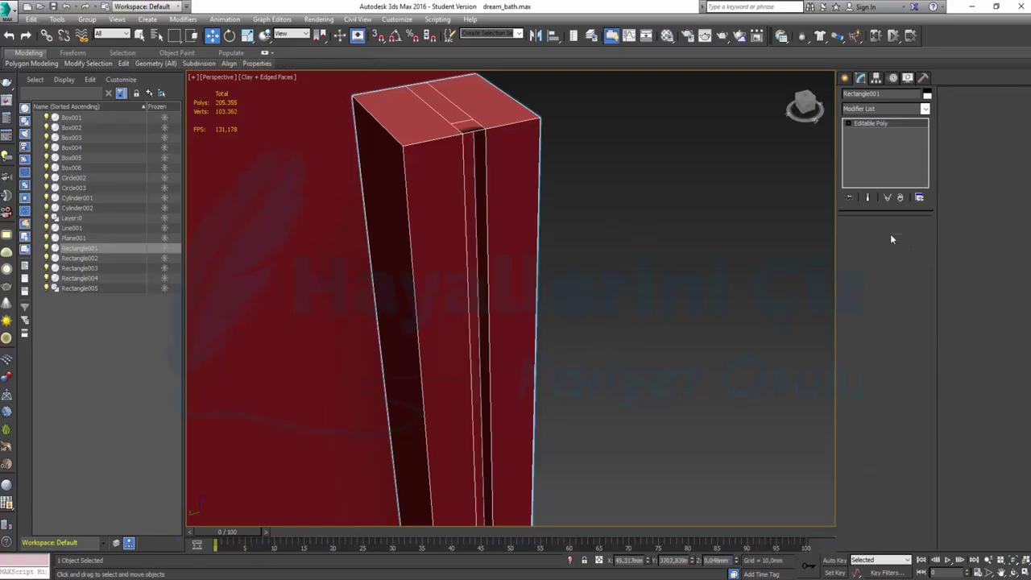
pyautogui.click(467, 134)
pyautogui.click(465, 121)
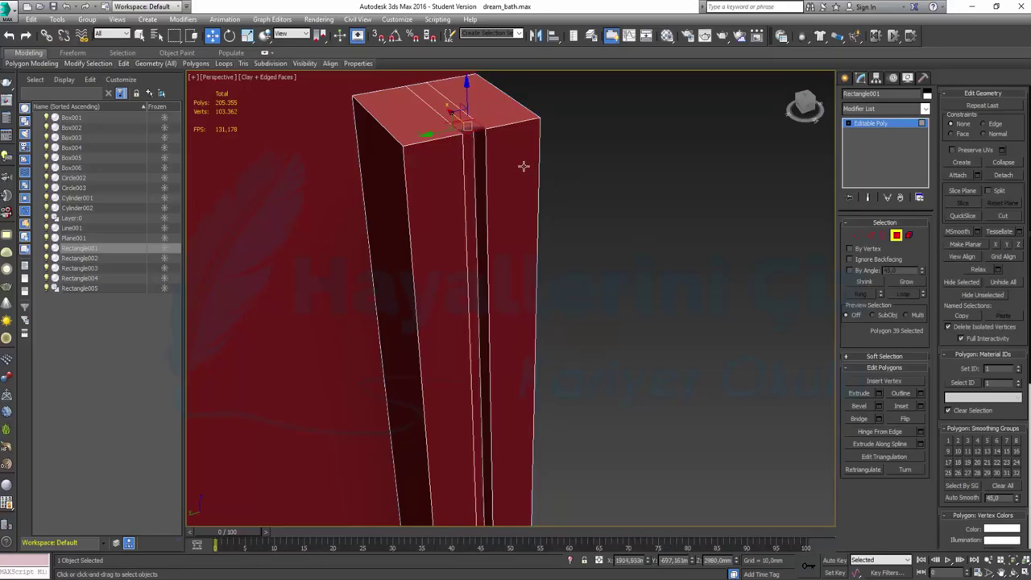
pyautogui.click(472, 130)
pyautogui.moveTo(508, 157); pyautogui.dragTo(522, 312, button='middle')
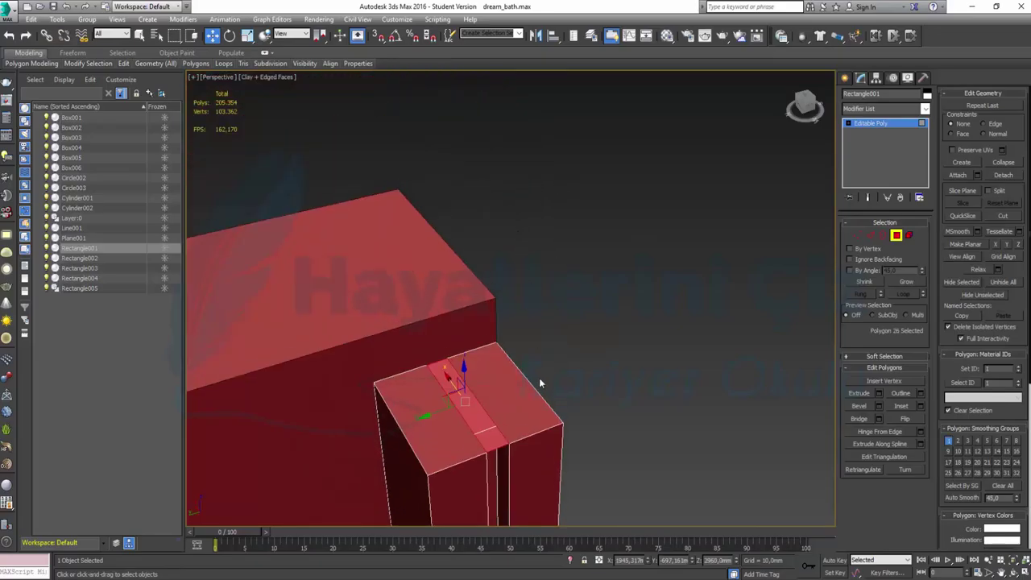
pyautogui.scroll(-3, 528, 327)
pyautogui.scroll(5, 475, 260)
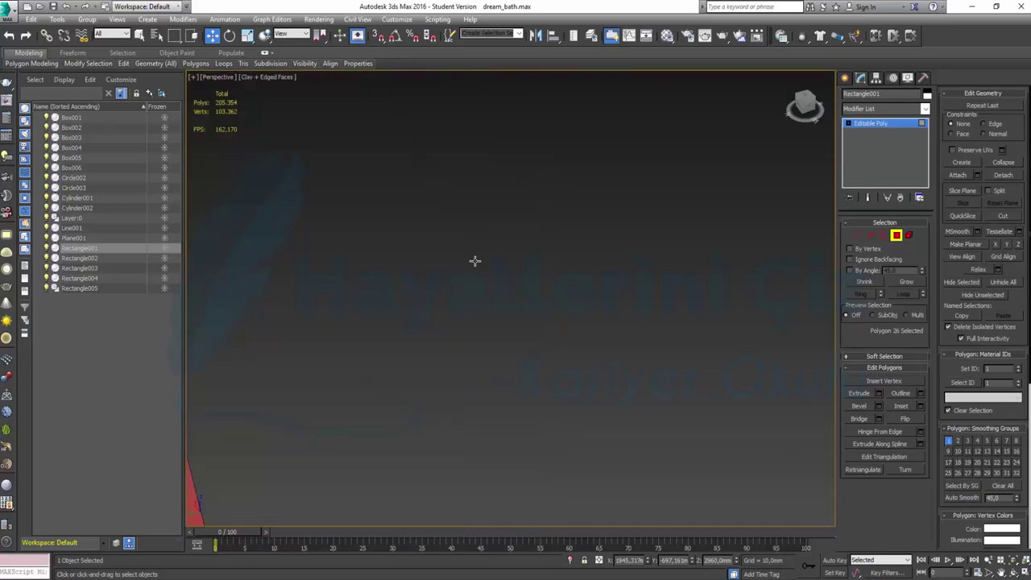
pyautogui.scroll(-3, 476, 261)
pyautogui.moveTo(622, 382); pyautogui.dragTo(495, 238, button='middle')
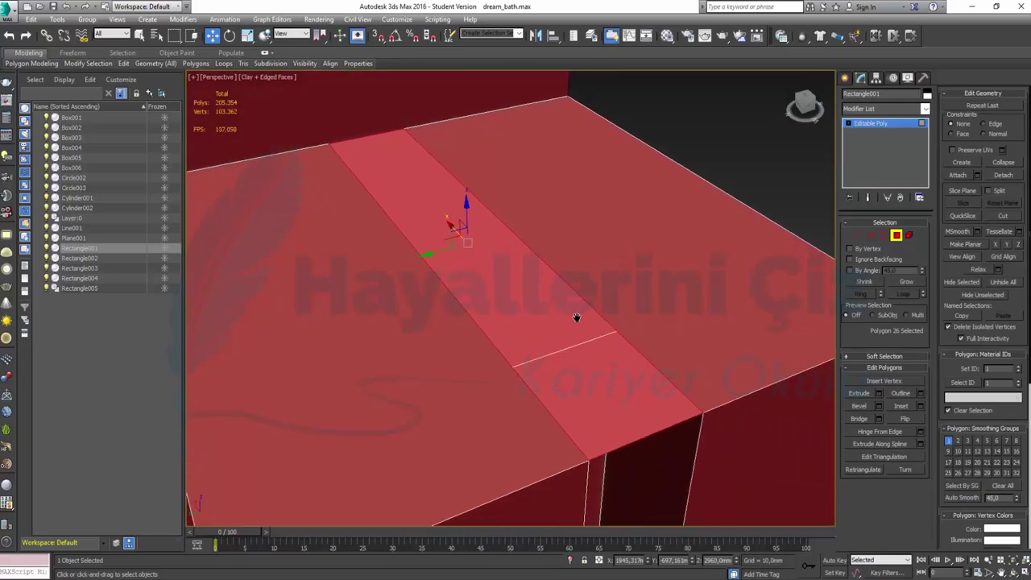
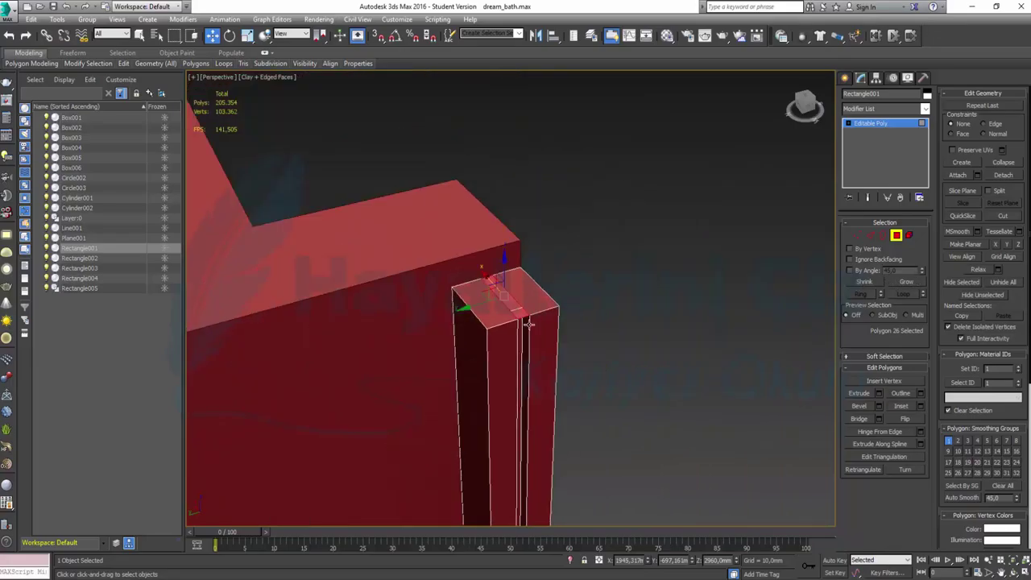
# Step: Zoom out and orbit the Perspective view to frame Rectangle001's thin upright posts
pyautogui.scroll(-2, 527, 323)
pyautogui.scroll(-2, 543, 276)
pyautogui.scroll(-2, 536, 265)
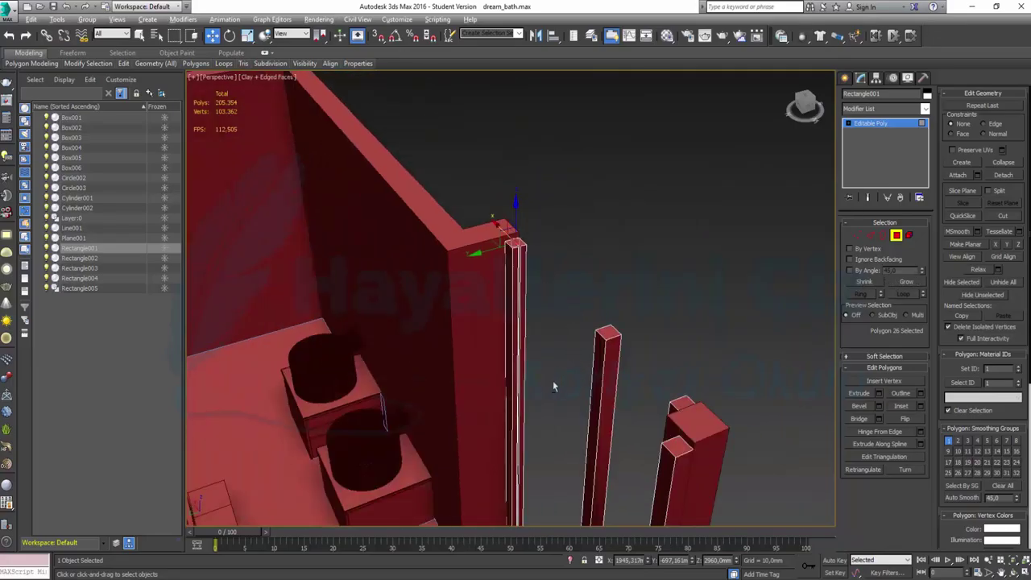
pyautogui.keyDown('alt'); pyautogui.moveTo(553, 387); pyautogui.dragTo(650, 368, button='middle'); pyautogui.keyUp('alt')
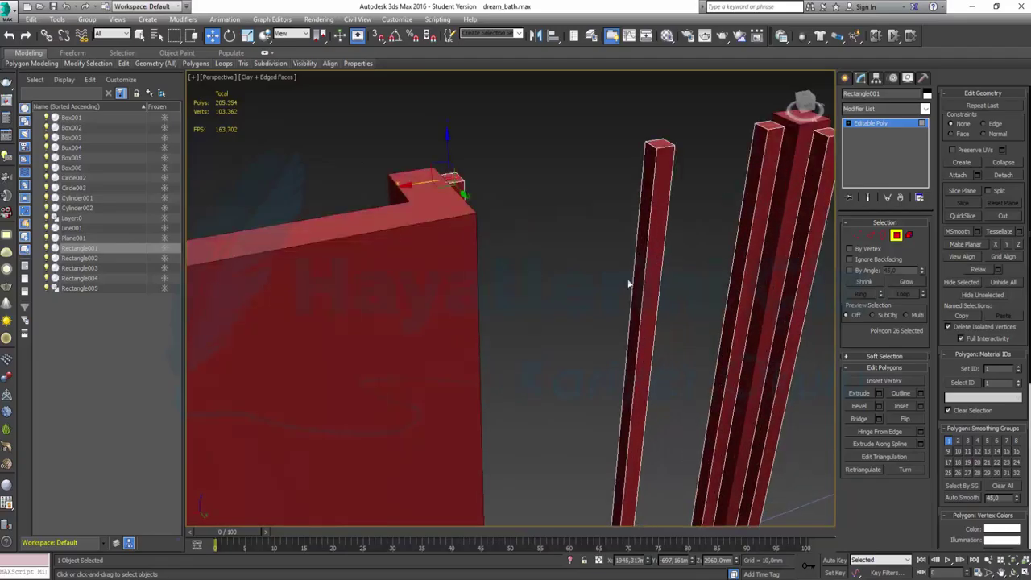
pyautogui.keyDown('alt'); pyautogui.moveTo(628, 284); pyautogui.dragTo(582, 329, button='middle'); pyautogui.keyUp('alt')
pyautogui.scroll(2, 581, 322)
pyautogui.keyDown('alt'); pyautogui.moveTo(640, 315); pyautogui.dragTo(657, 316, button='middle'); pyautogui.keyUp('alt')
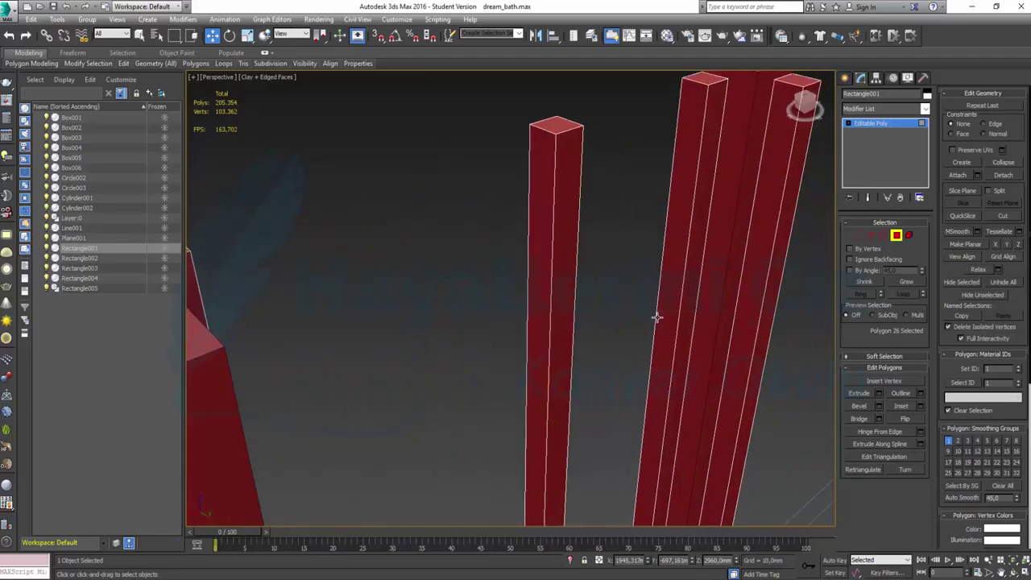
pyautogui.keyDown('alt'); pyautogui.moveTo(612, 269); pyautogui.dragTo(628, 266, button='middle'); pyautogui.keyUp('alt')
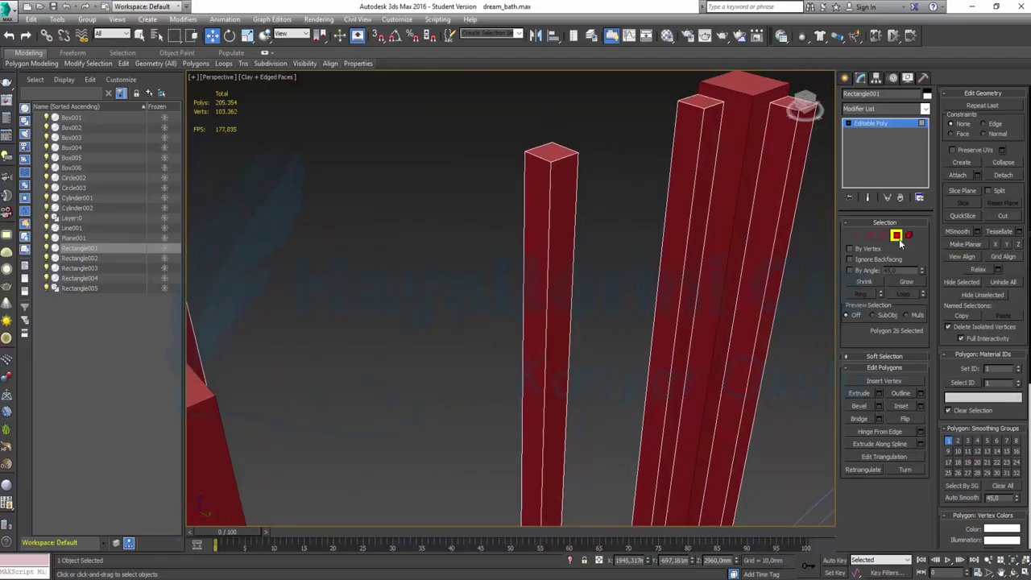
# Step: Leave Polygon mode and connect new edges along the middle post's edge ring
pyautogui.press('4')
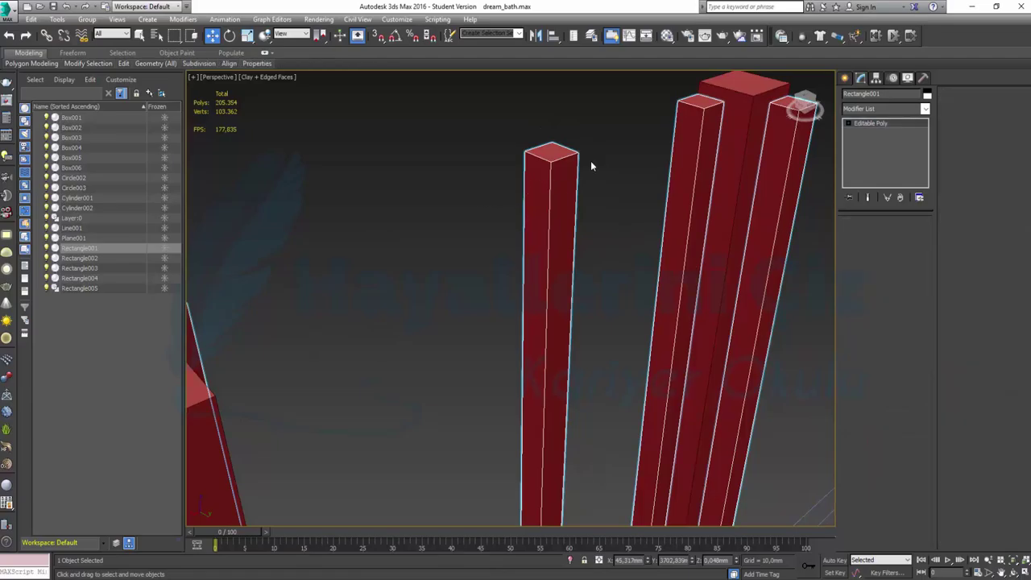
pyautogui.press('2')
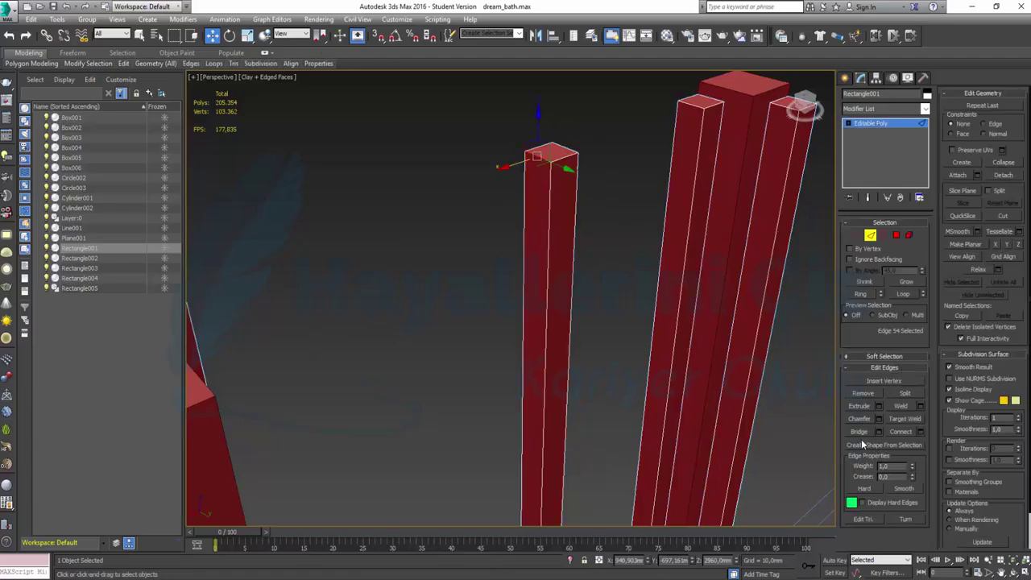
pyautogui.click(855, 294)
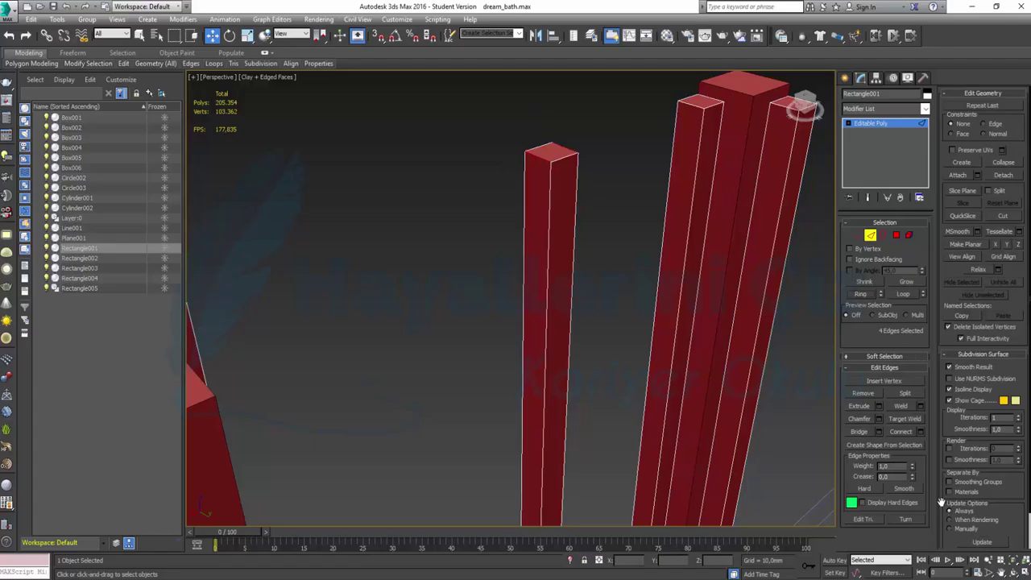
pyautogui.click(921, 432)
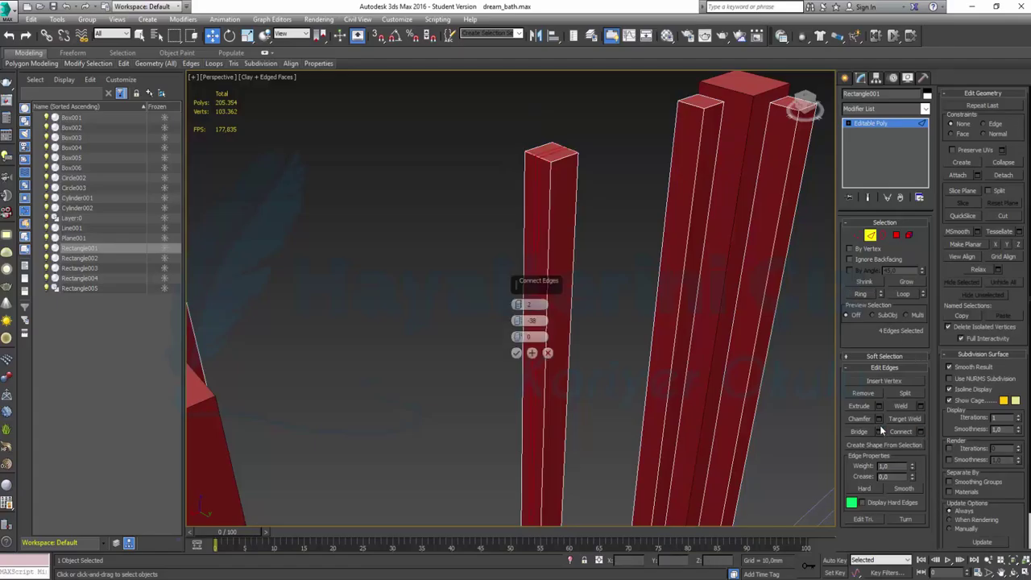
pyautogui.click(516, 353)
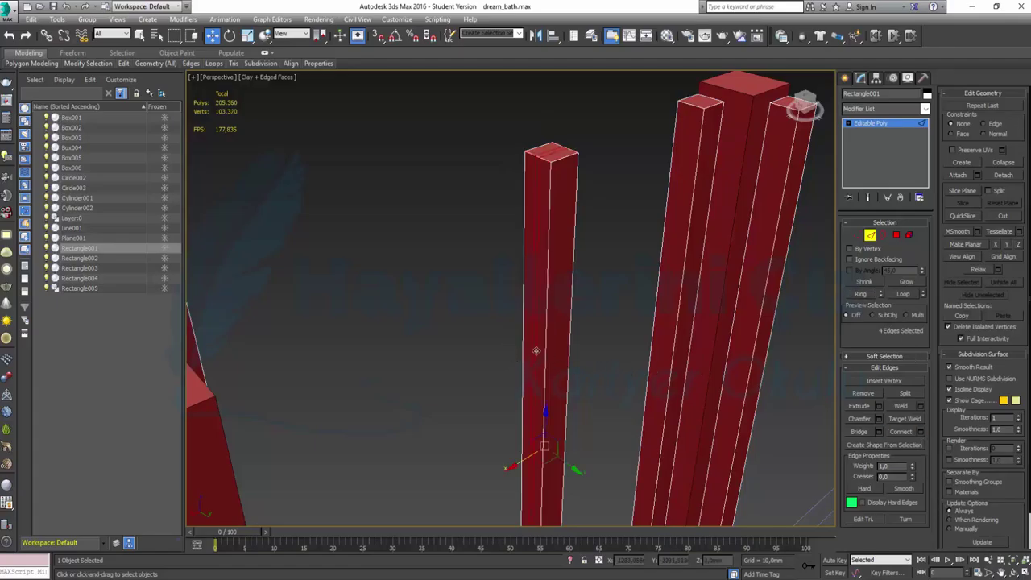
# Step: Extrude one narrow face strip of the middle post inward by -18.67mm
pyautogui.click(896, 234)
pyautogui.click(534, 280)
pyautogui.click(535, 279)
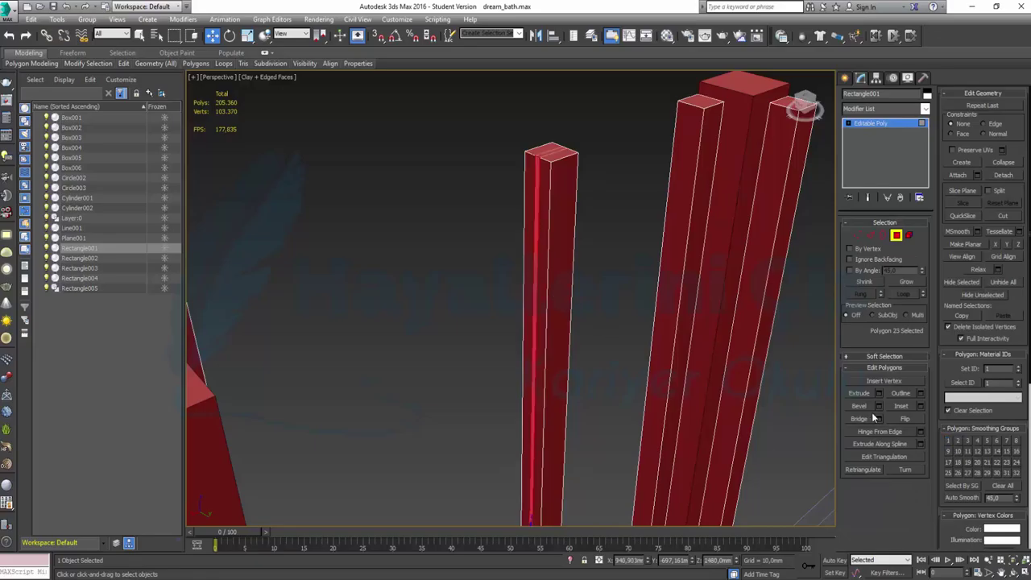
pyautogui.click(879, 394)
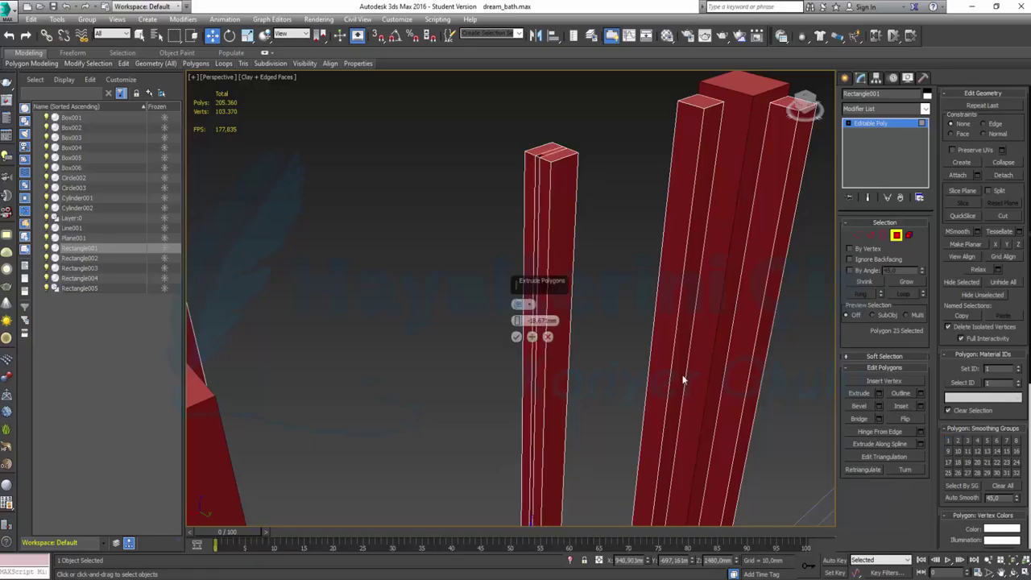
pyautogui.click(517, 337)
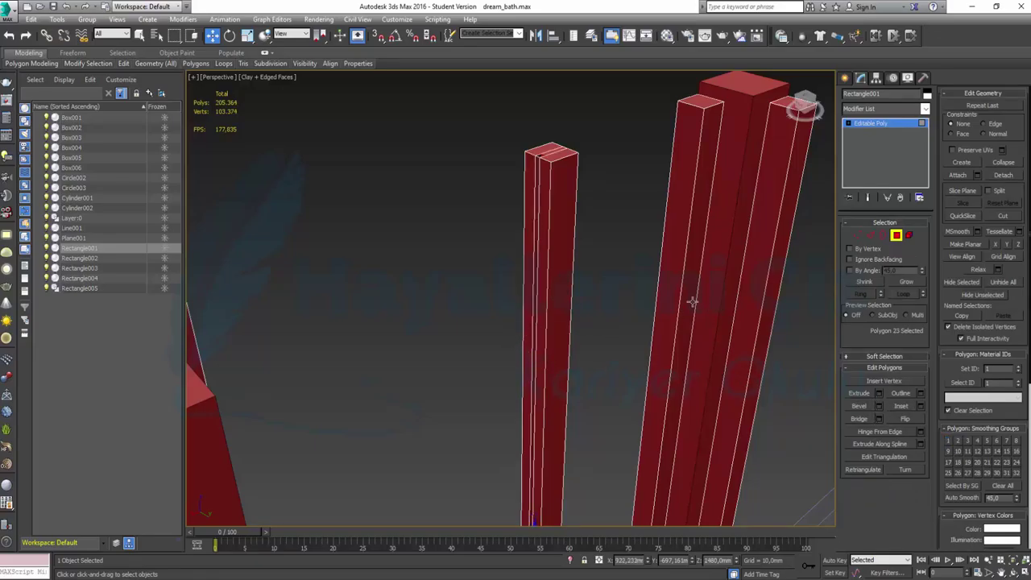
# Step: Extrude the narrow strip on another face of the post inward by -18.67mm
pyautogui.keyDown('alt'); pyautogui.moveTo(688, 309); pyautogui.dragTo(597, 305, button='middle'); pyautogui.keyUp('alt')
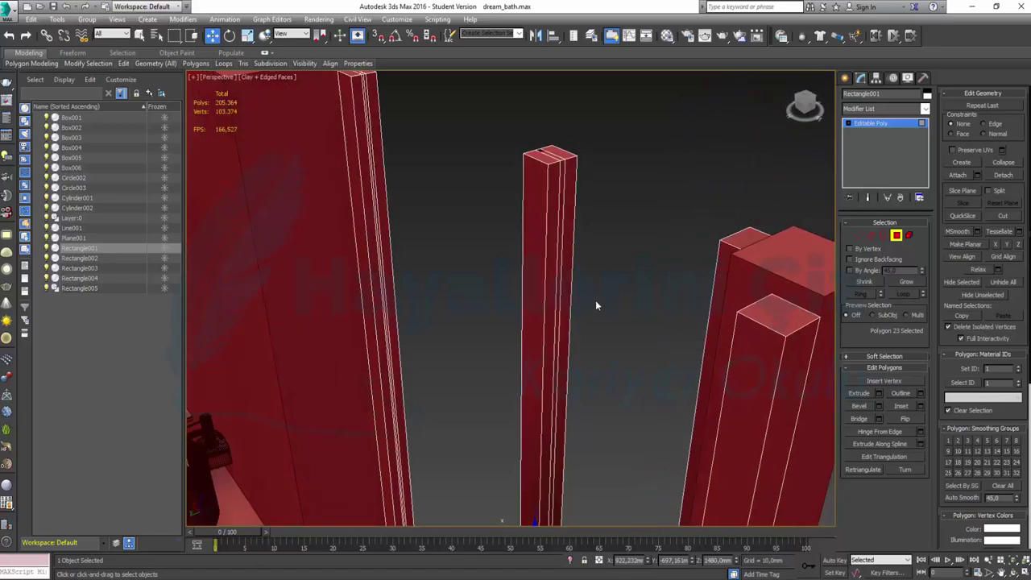
pyautogui.click(555, 215)
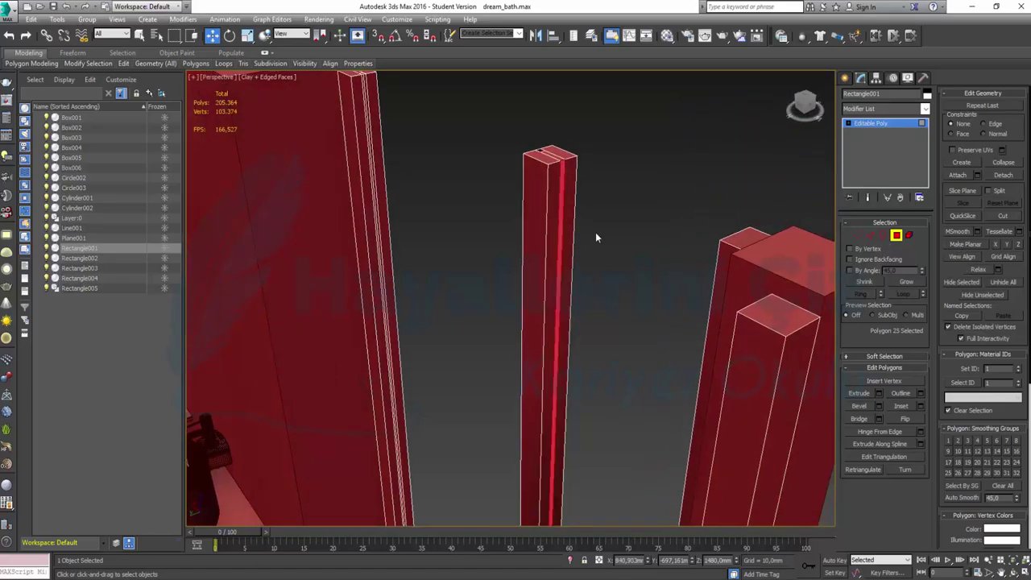
pyautogui.click(878, 394)
pyautogui.click(516, 337)
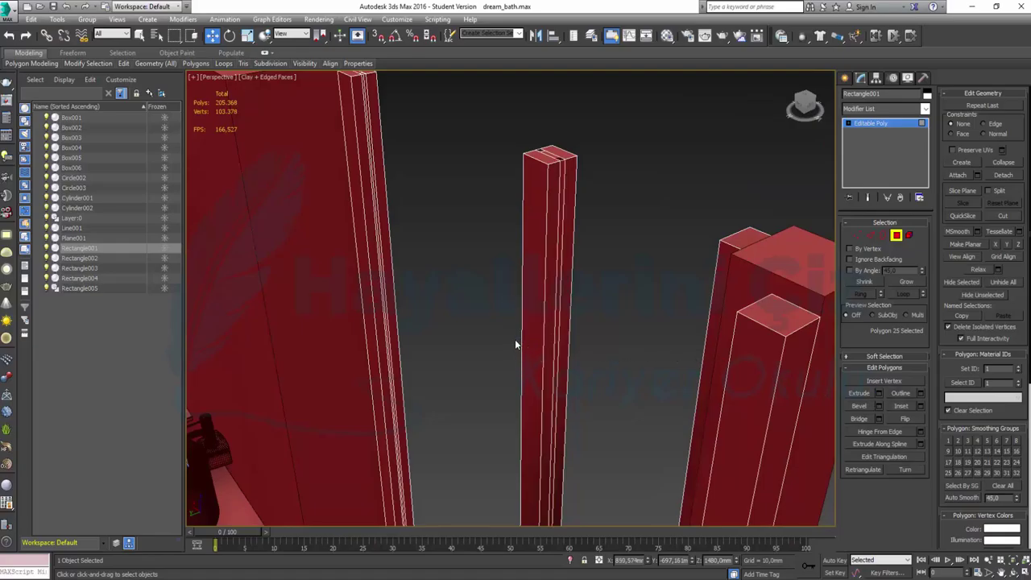
pyautogui.moveTo(516, 345)
pyautogui.keyDown('alt'); pyautogui.mouseDown(button='middle')
pyautogui.moveTo(572, 391)
pyautogui.moveTo(666, 391)
pyautogui.mouseUp(button='middle'); pyautogui.keyUp('alt')
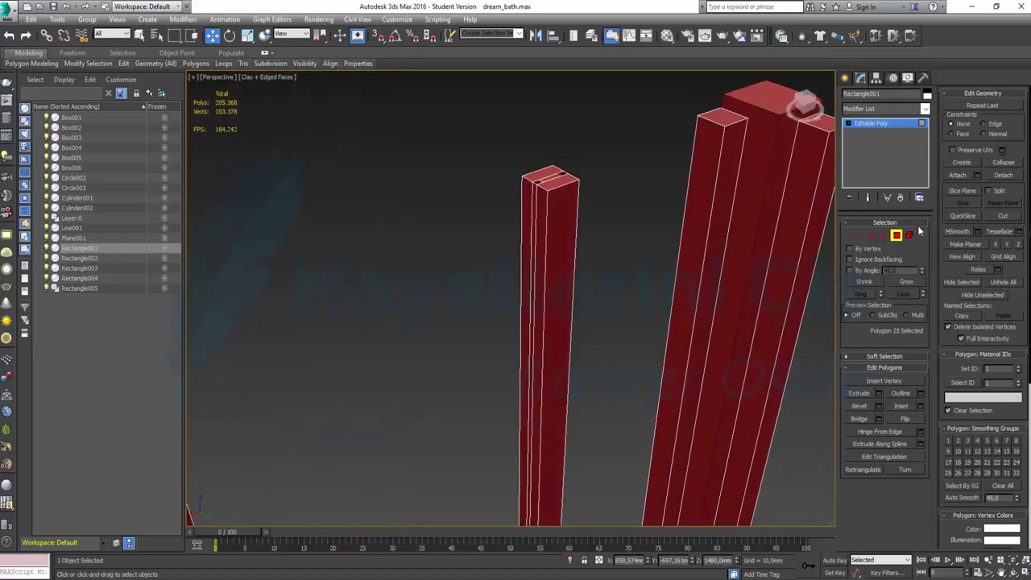
# Step: Ring-select the right post's top edges and connect new edges down it
pyautogui.click(897, 236)
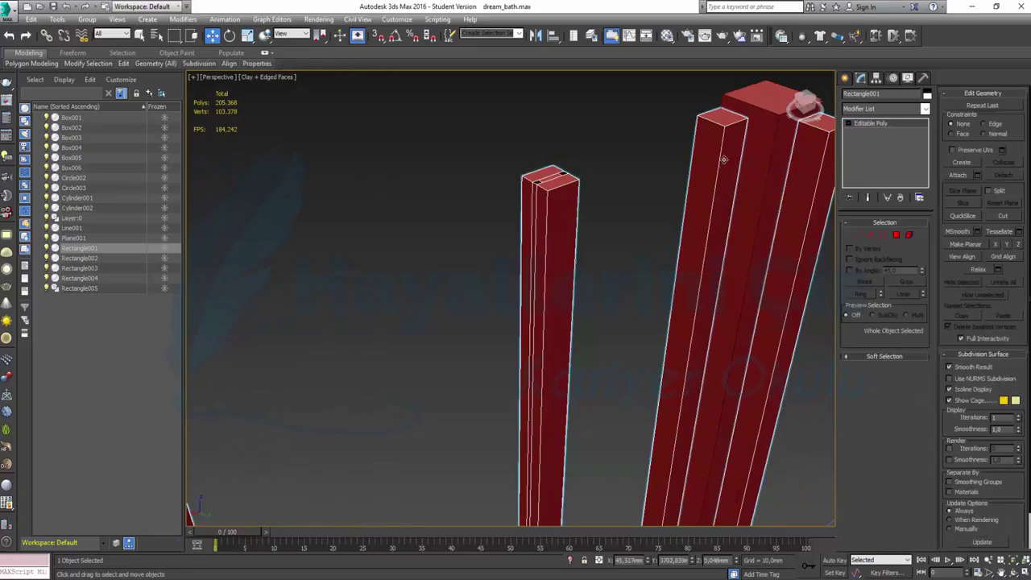
pyautogui.click(872, 234)
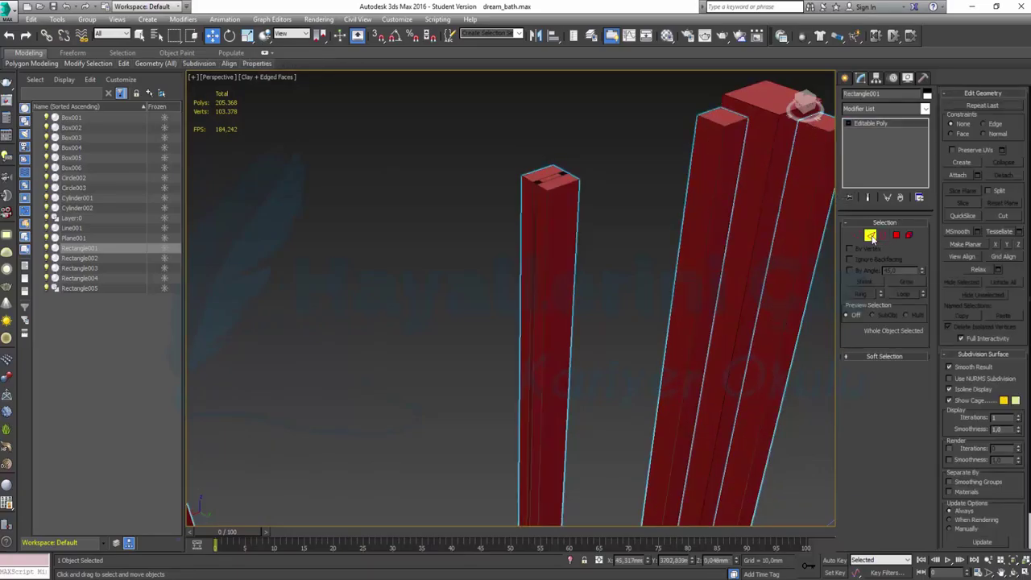
pyautogui.click(716, 123)
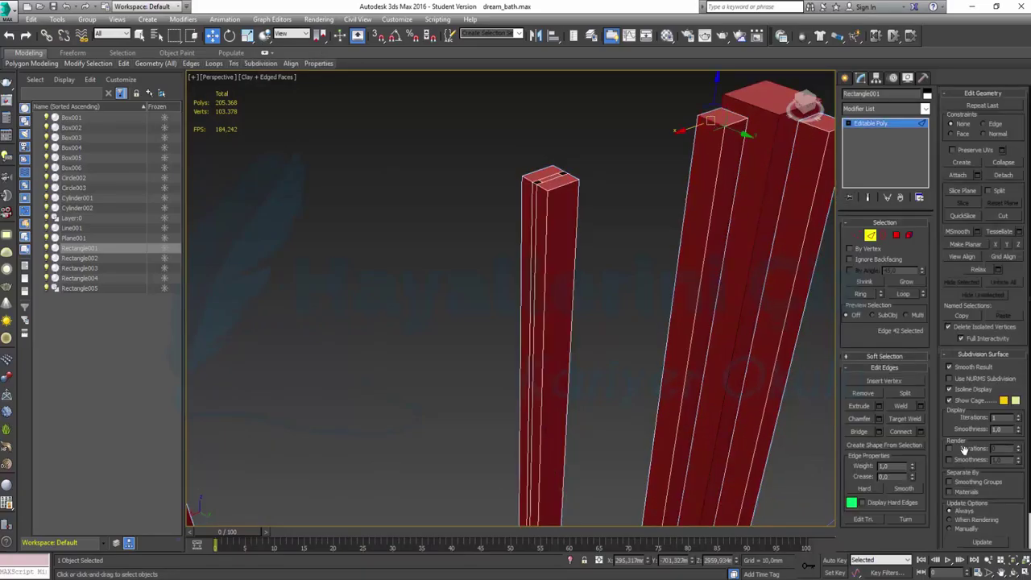
pyautogui.click(855, 296)
pyautogui.click(920, 432)
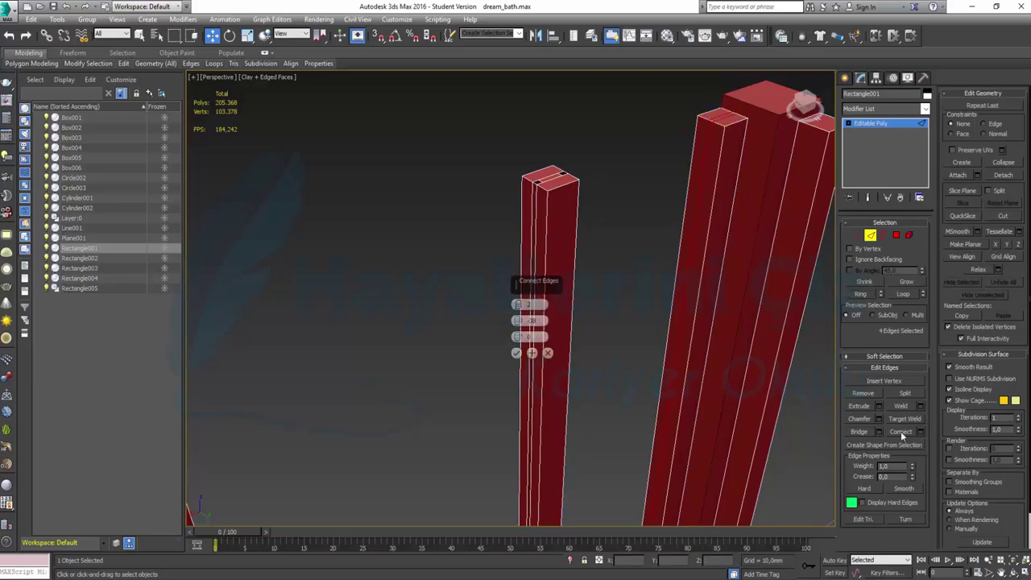
pyautogui.click(516, 353)
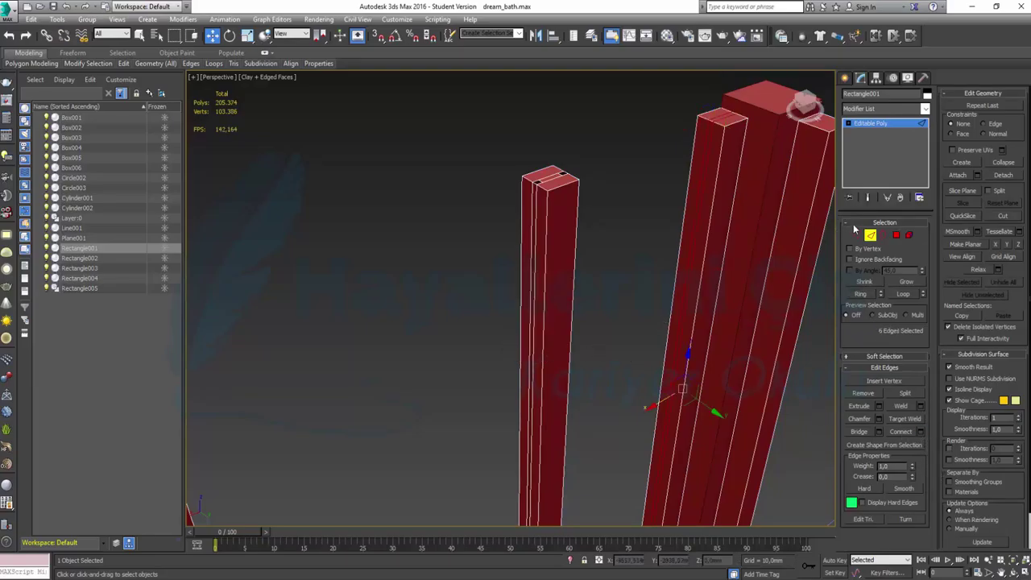
# Step: Extrude the right post's thin face strip inward as a groove
pyautogui.click(896, 234)
pyautogui.click(699, 216)
pyautogui.click(698, 216)
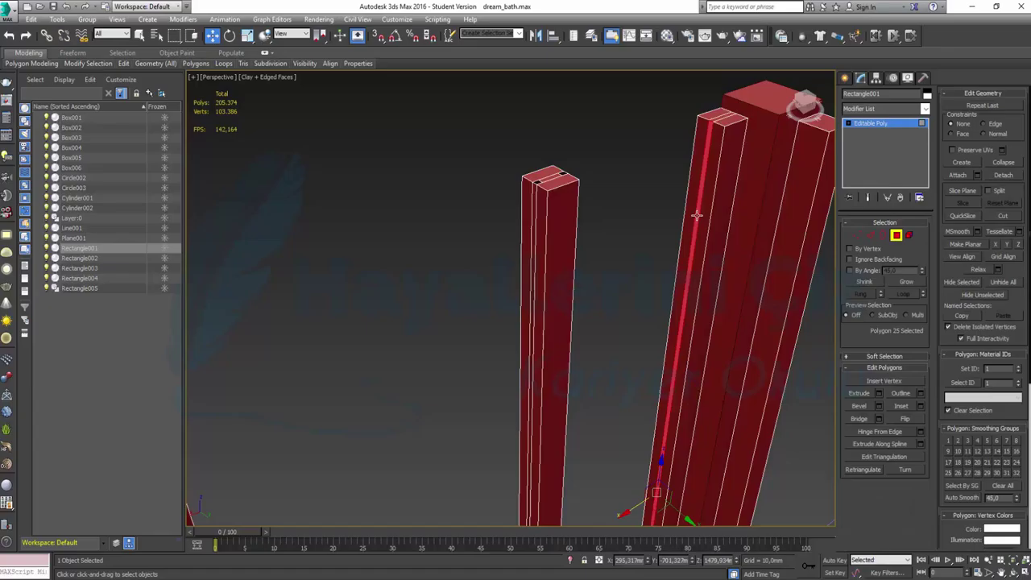
pyautogui.click(879, 393)
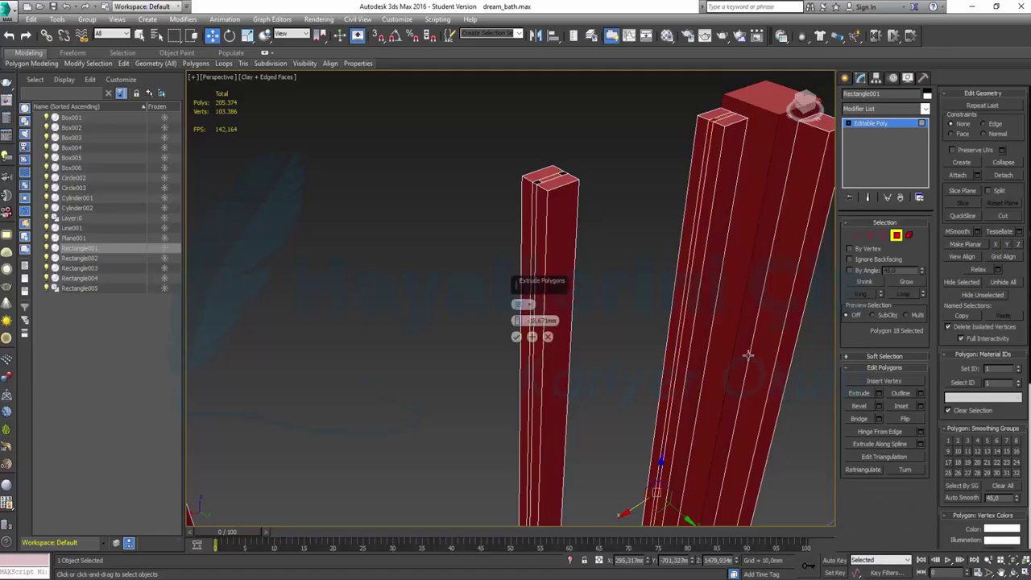
pyautogui.click(516, 336)
pyautogui.keyDown('alt'); pyautogui.moveTo(703, 330); pyautogui.dragTo(524, 334, button='middle'); pyautogui.keyUp('alt')
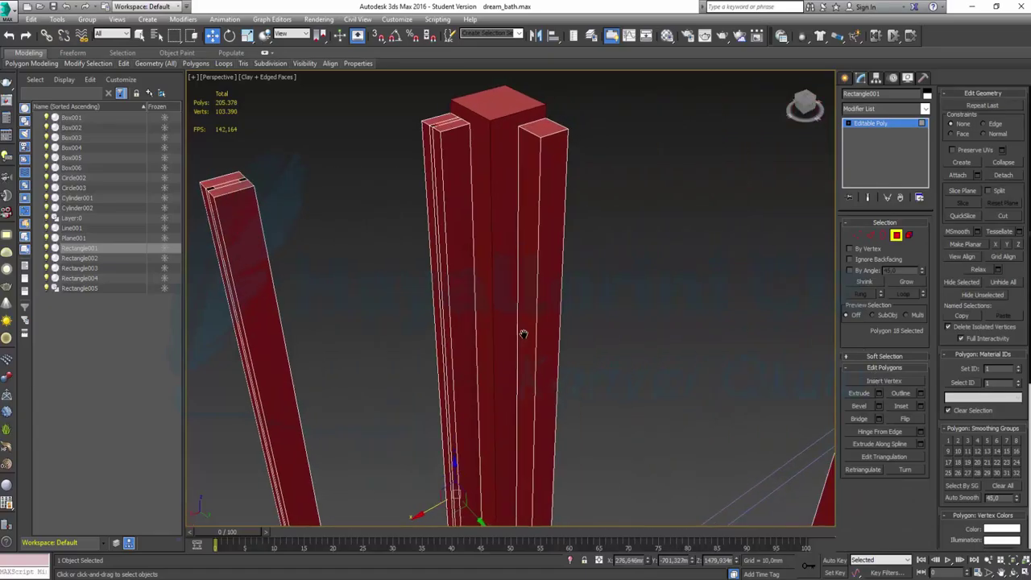
# Step: Connect another edge ring on the right pillar to create a new thin strip
pyautogui.click(872, 236)
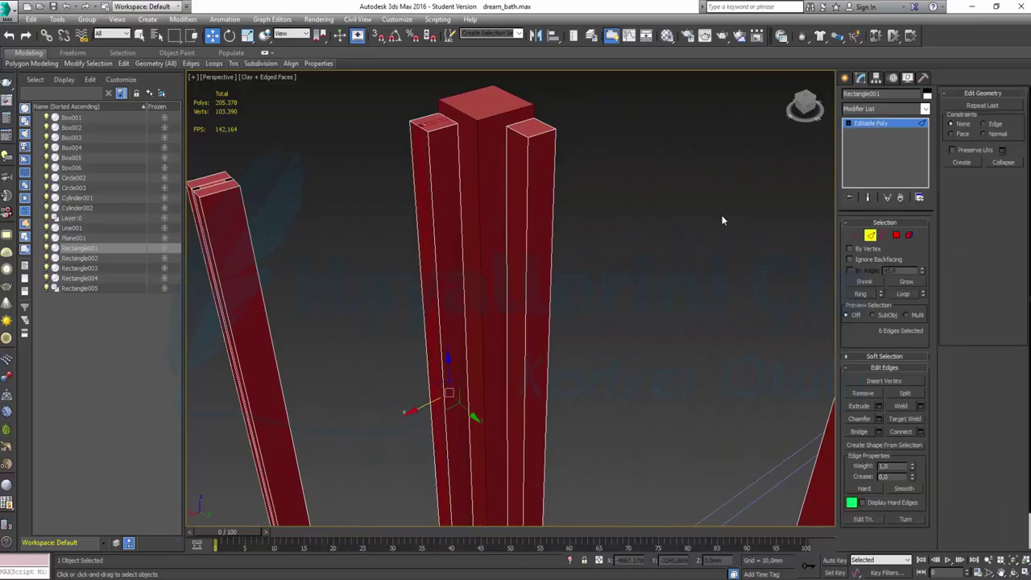
pyautogui.click(540, 135)
pyautogui.click(868, 293)
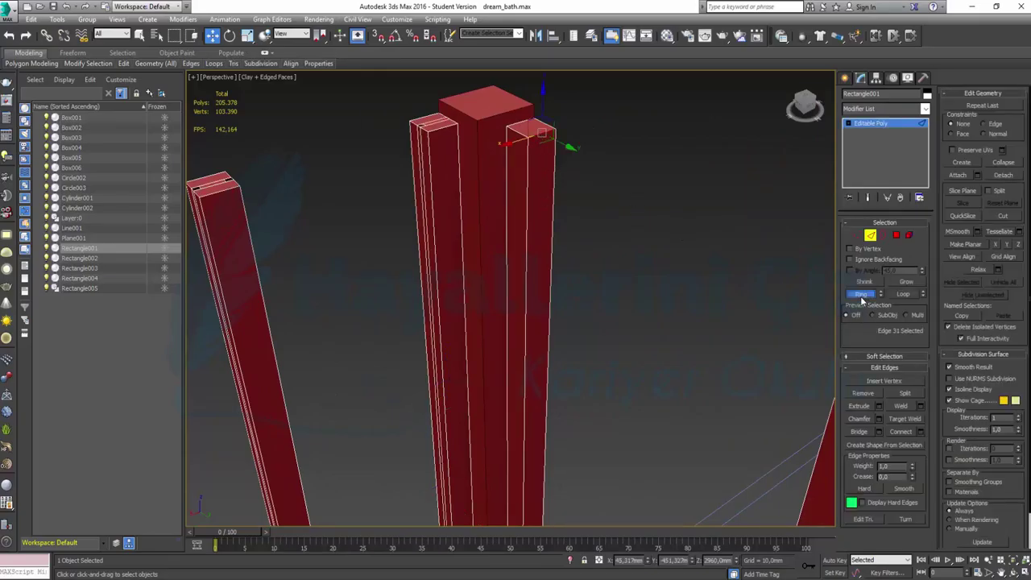
pyautogui.click(918, 431)
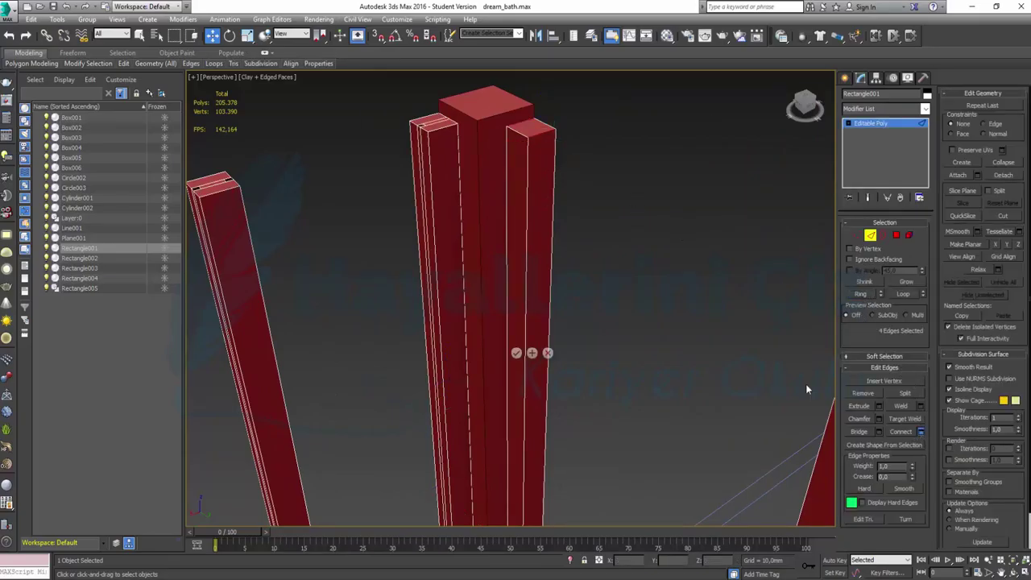
pyautogui.click(516, 353)
# Step: Extrude the new thin strip face inward as a groove
pyautogui.click(895, 235)
pyautogui.click(538, 230)
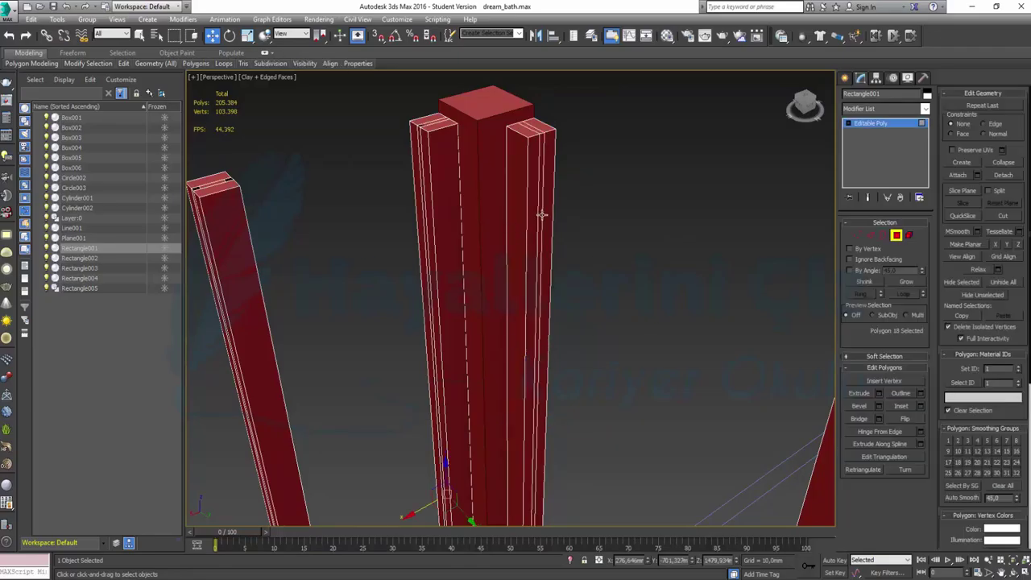
pyautogui.click(879, 393)
pyautogui.click(519, 338)
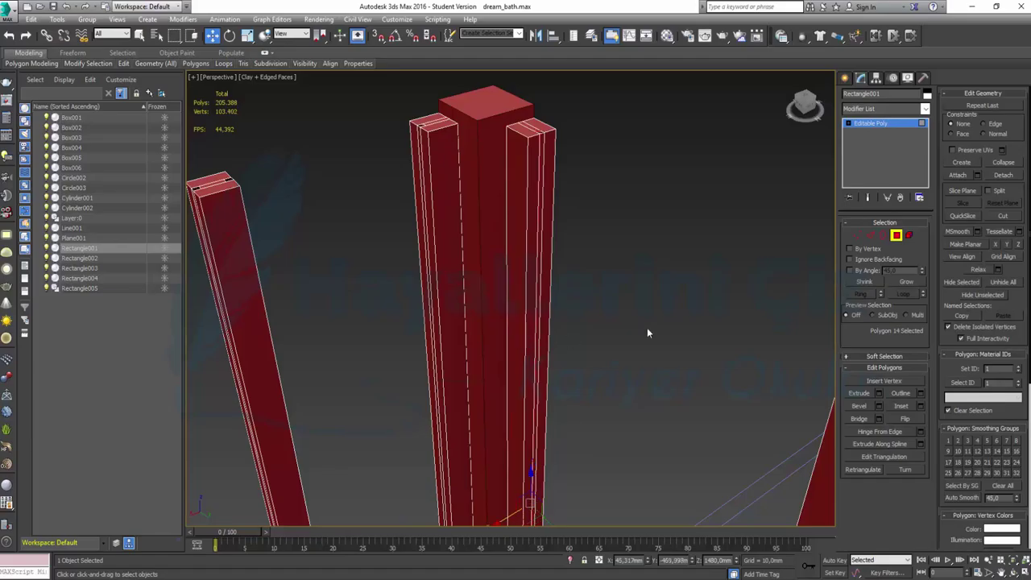
pyautogui.moveTo(648, 328)
pyautogui.keyDown('alt'); pyautogui.mouseDown(button='middle')
pyautogui.moveTo(557, 253)
pyautogui.moveTo(580, 303)
pyautogui.moveTo(681, 309)
pyautogui.moveTo(583, 427)
pyautogui.moveTo(588, 451)
pyautogui.mouseUp(button='middle'); pyautogui.keyUp('alt')
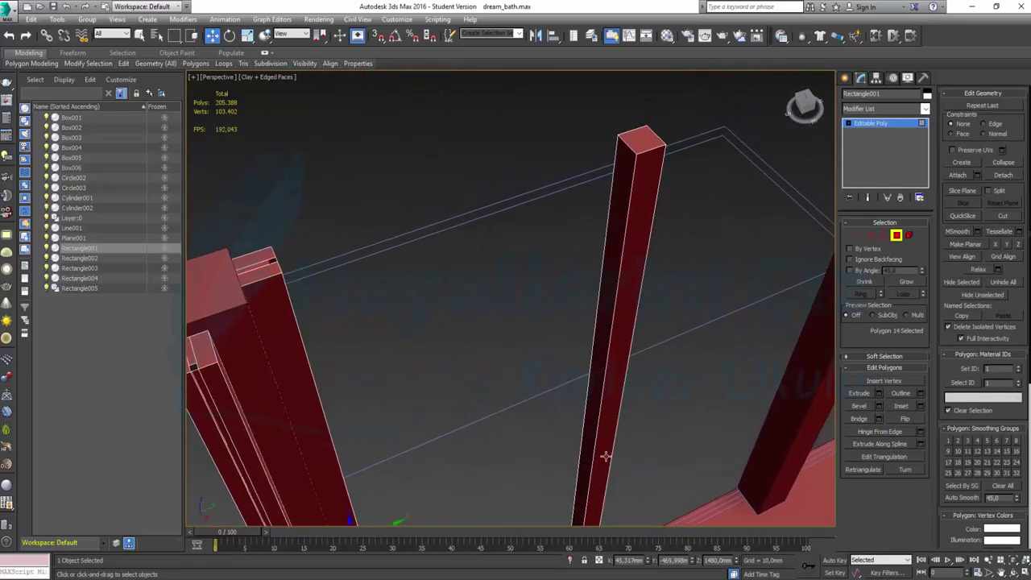
# Step: Ring-select the standalone pillar's top edges and connect new edges down it
pyautogui.click(871, 234)
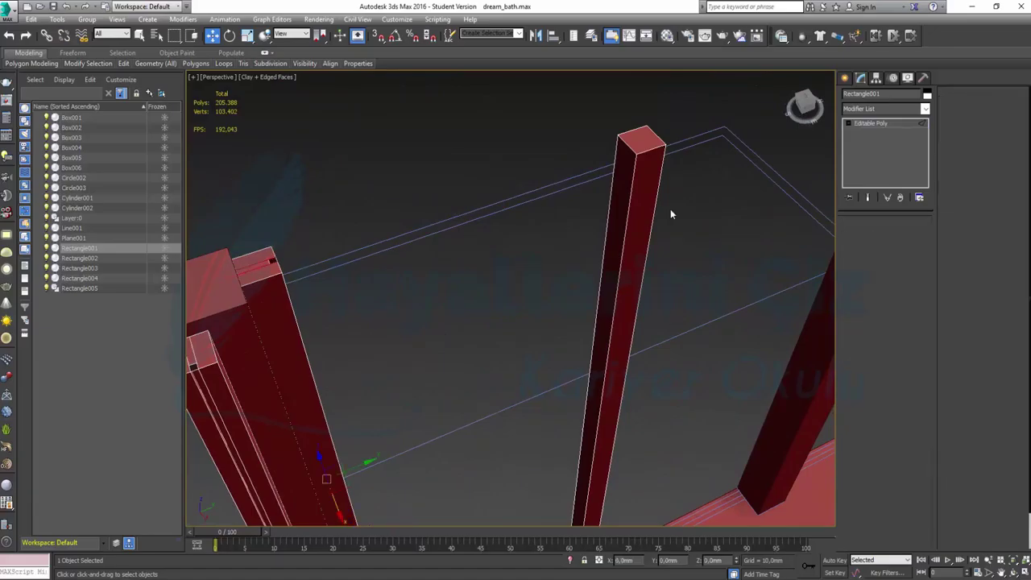
pyautogui.click(636, 153)
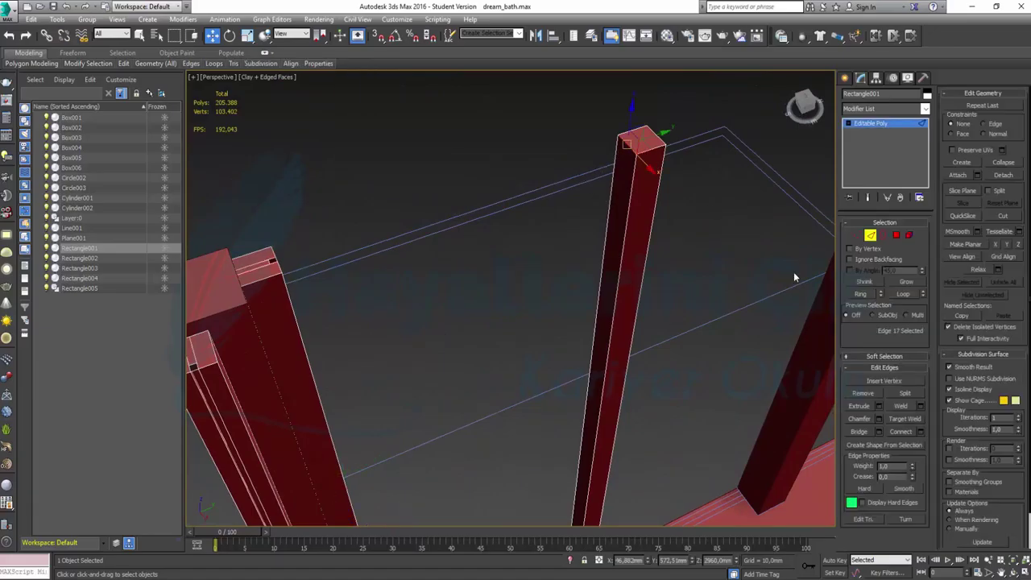
pyautogui.click(860, 294)
pyautogui.click(922, 433)
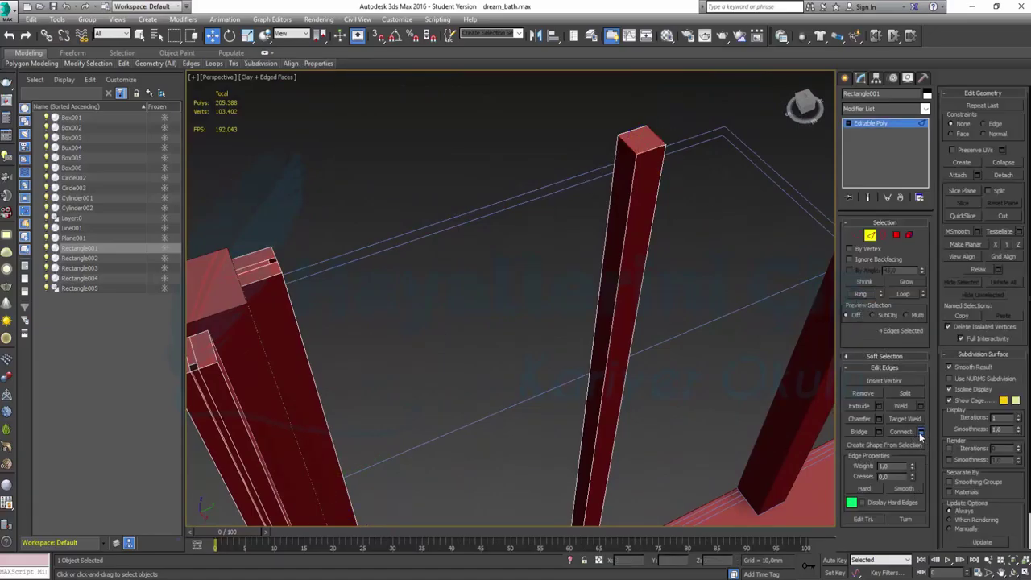
pyautogui.click(516, 353)
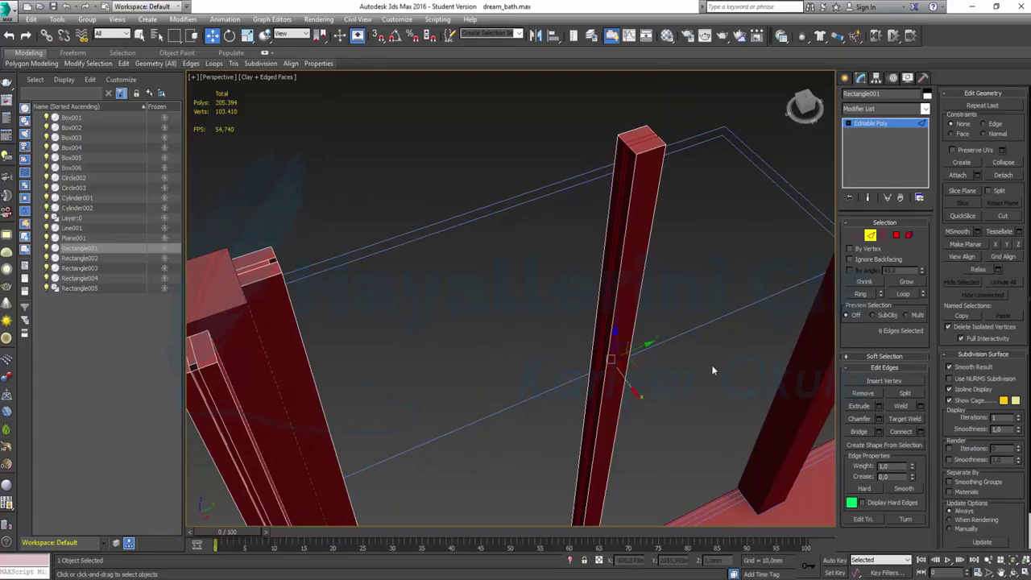
# Step: Extrude the pillar's first thin strip inward by -18.671mm
pyautogui.click(896, 235)
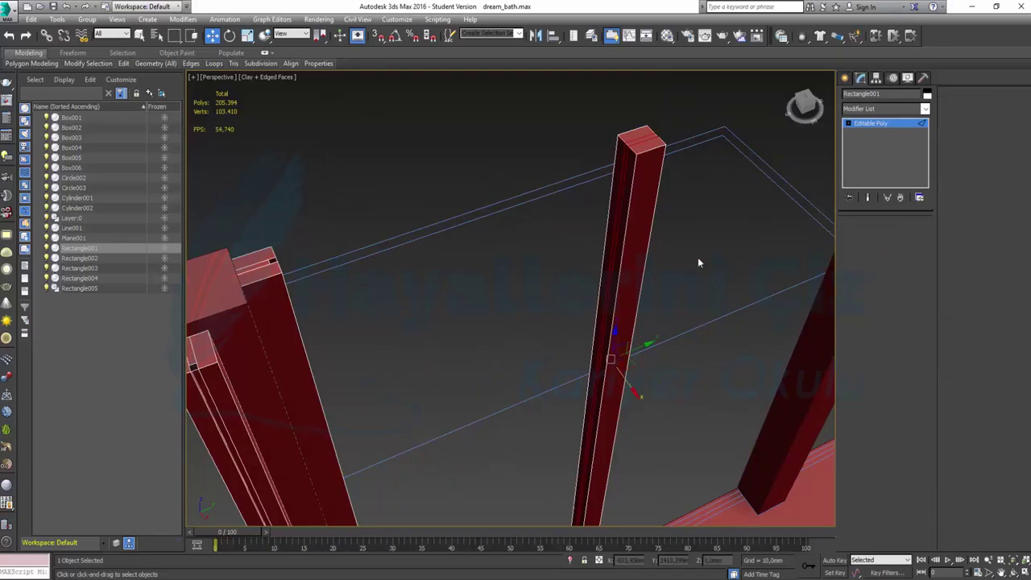
pyautogui.click(617, 211)
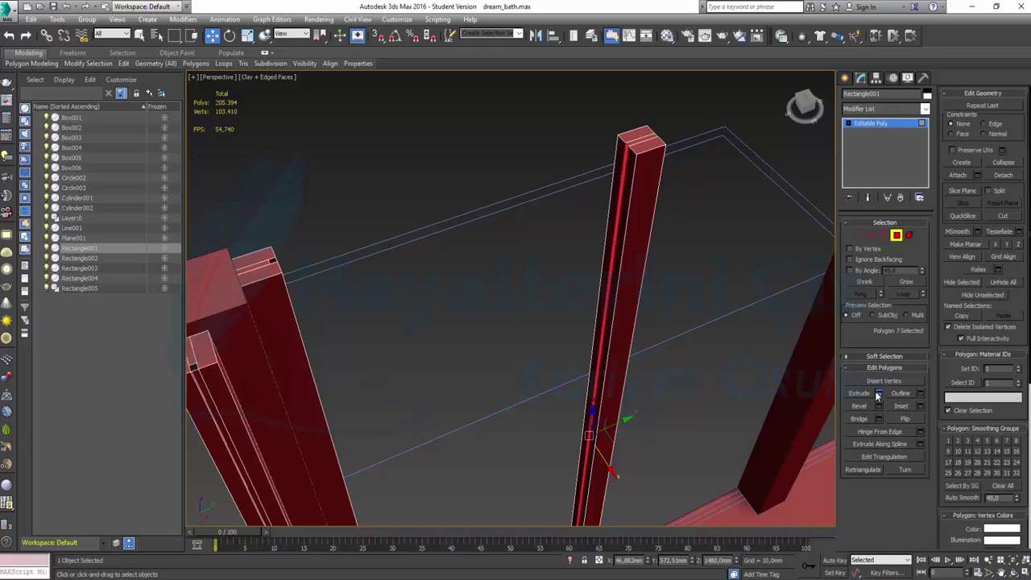
pyautogui.click(878, 394)
pyautogui.click(518, 339)
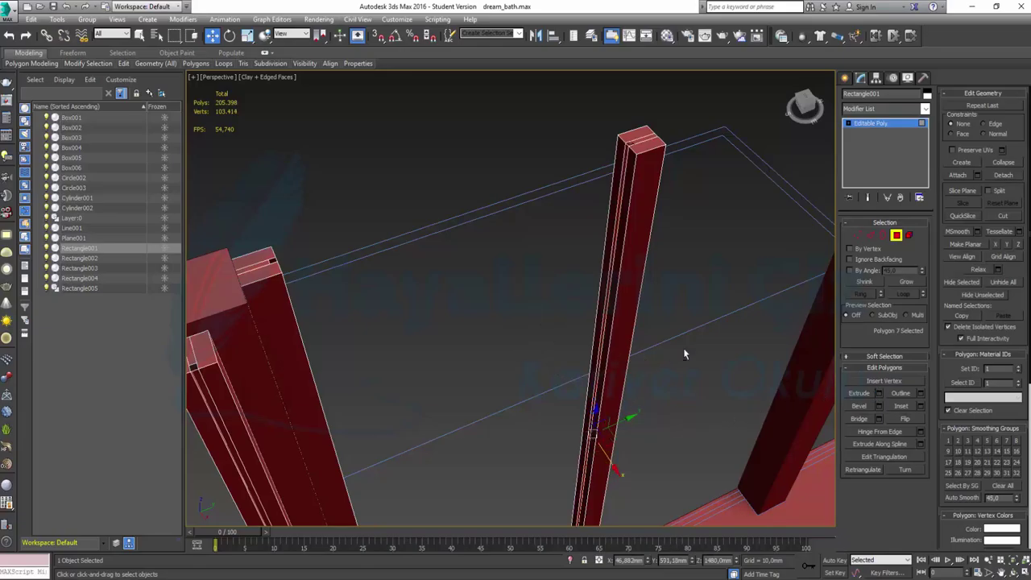
# Step: Extrude the strip on another long face of the pillar inward by -18.671mm
pyautogui.moveTo(683, 348)
pyautogui.keyDown('alt'); pyautogui.mouseDown(button='middle')
pyautogui.moveTo(610, 346)
pyautogui.moveTo(648, 263)
pyautogui.mouseUp(button='middle'); pyautogui.keyUp('alt')
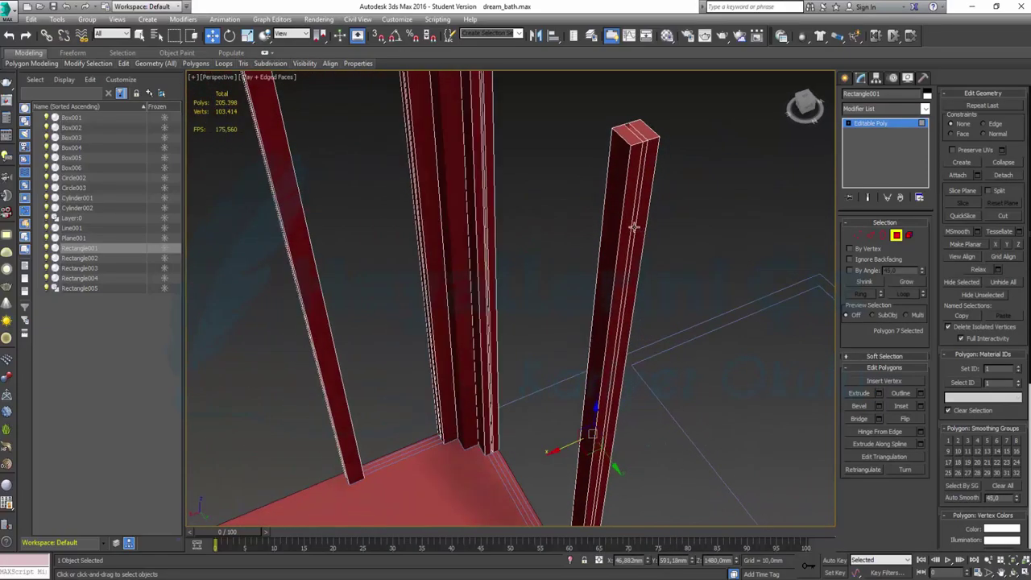
pyautogui.click(635, 226)
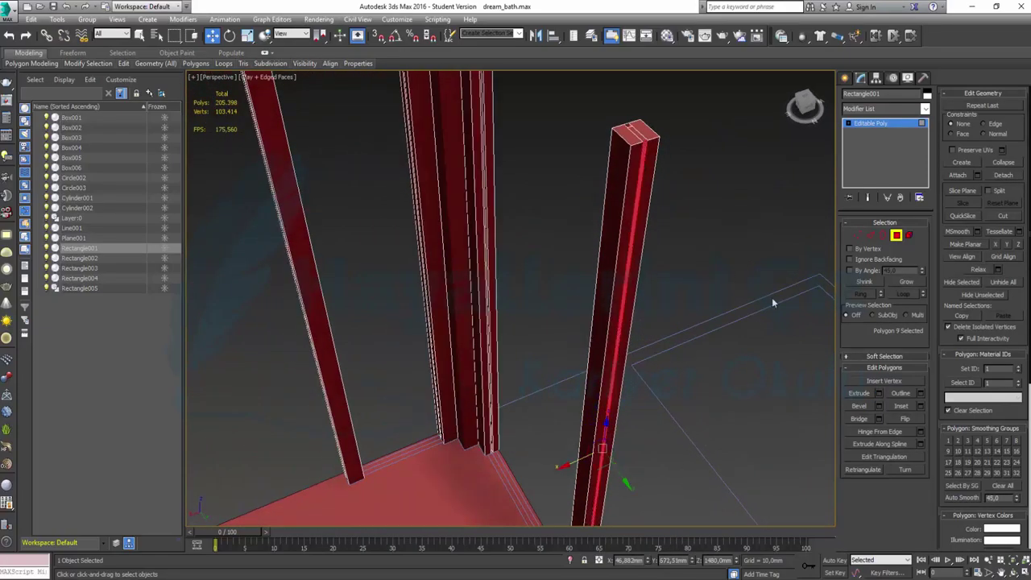
pyautogui.click(879, 394)
pyautogui.click(516, 338)
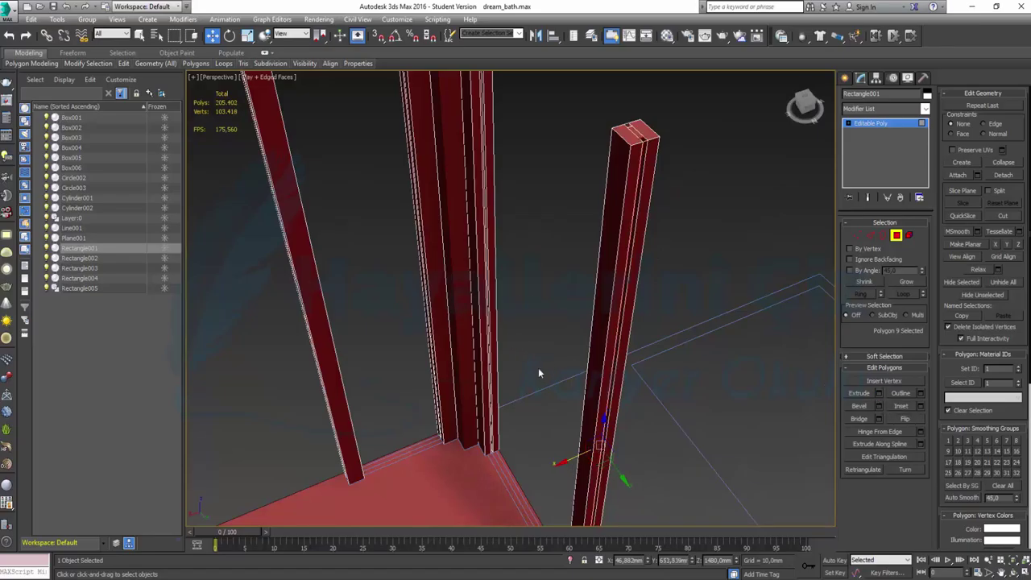
pyautogui.moveTo(538, 370)
pyautogui.keyDown('alt'); pyautogui.mouseDown(button='middle')
pyautogui.moveTo(524, 378)
pyautogui.moveTo(633, 399)
pyautogui.moveTo(497, 406)
pyautogui.moveTo(549, 410)
pyautogui.moveTo(559, 365)
pyautogui.moveTo(588, 374)
pyautogui.mouseUp(button='middle'); pyautogui.keyUp('alt')
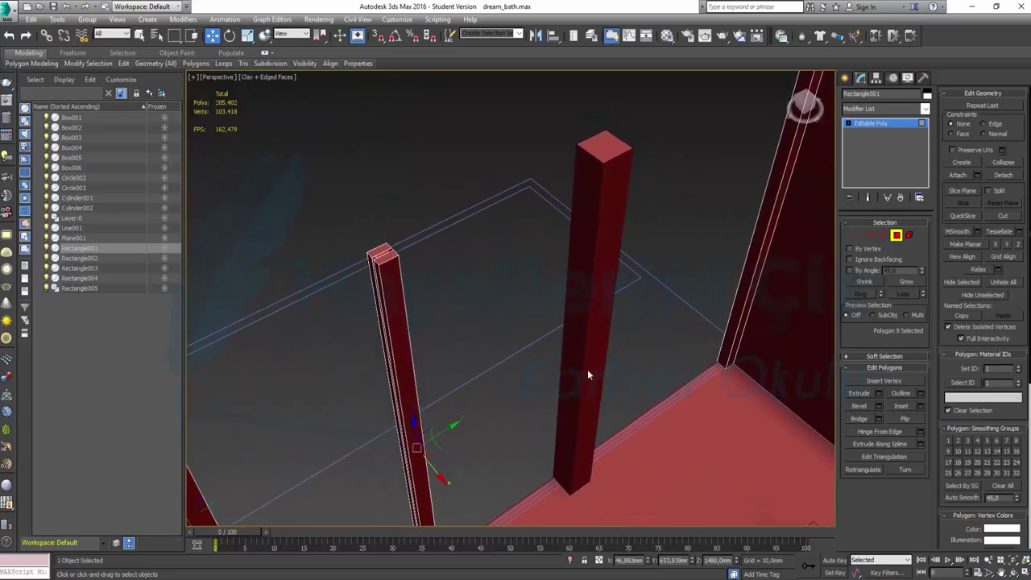
# Step: Ring-select the wall post's top edges and connect new edges down it
pyautogui.click(870, 236)
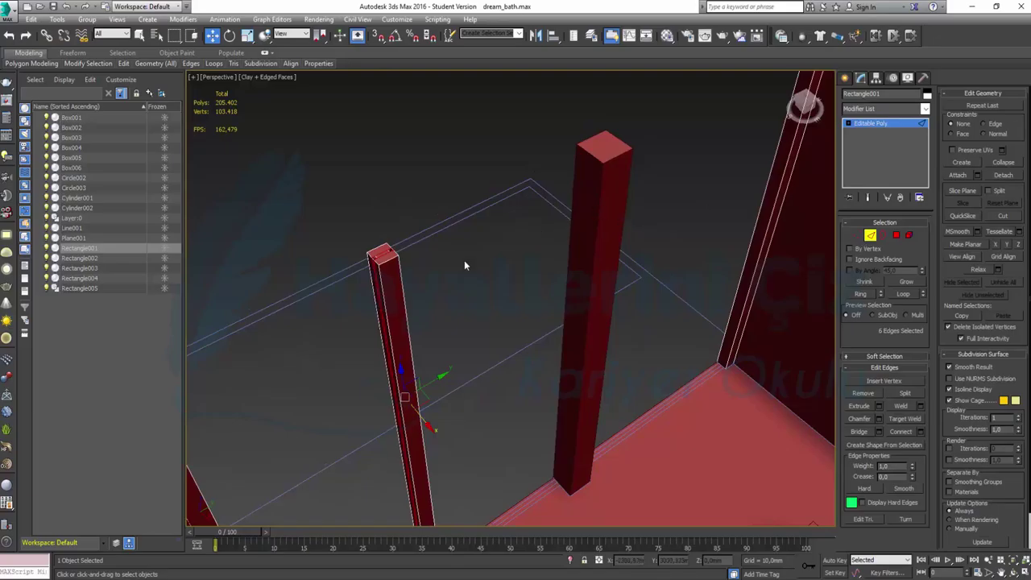
pyautogui.moveTo(734, 338)
pyautogui.keyDown('alt'); pyautogui.mouseDown(button='middle')
pyautogui.moveTo(637, 294)
pyautogui.moveTo(564, 416)
pyautogui.moveTo(555, 253)
pyautogui.moveTo(552, 320)
pyautogui.mouseUp(button='middle'); pyautogui.keyUp('alt')
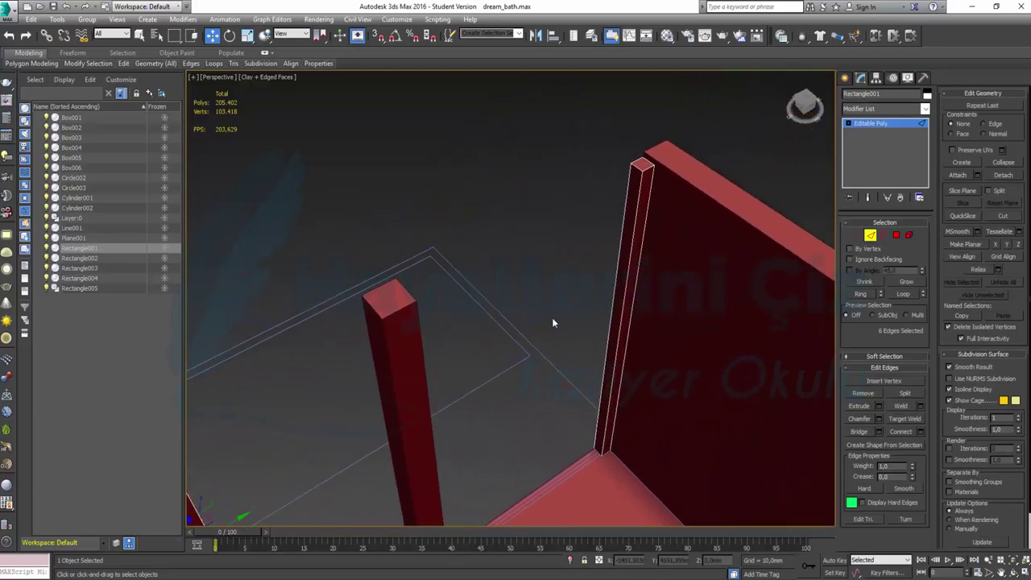
pyautogui.click(639, 168)
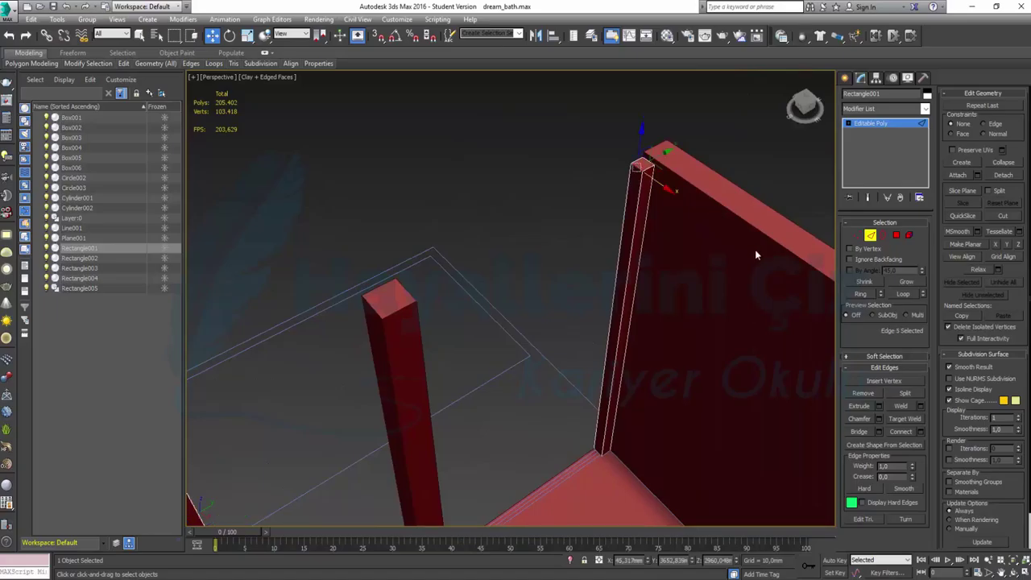
pyautogui.click(860, 294)
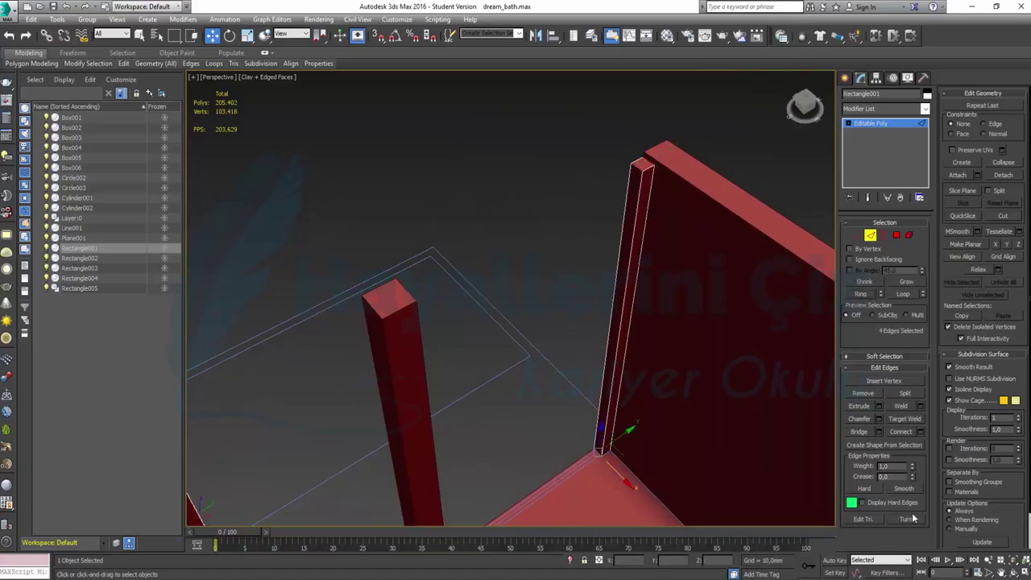
pyautogui.click(921, 433)
pyautogui.click(517, 351)
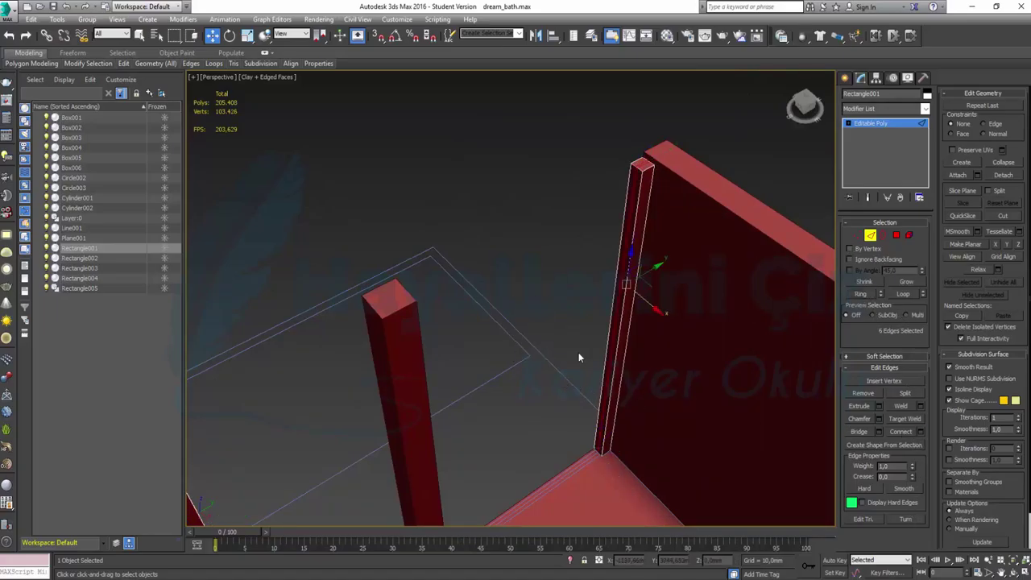
# Step: Extrude the wall post's thin strip face inward by -18.671mm
pyautogui.moveTo(581, 356); pyautogui.dragTo(572, 352, button='middle')
pyautogui.scroll(2, 574, 352)
pyautogui.scroll(2, 593, 313)
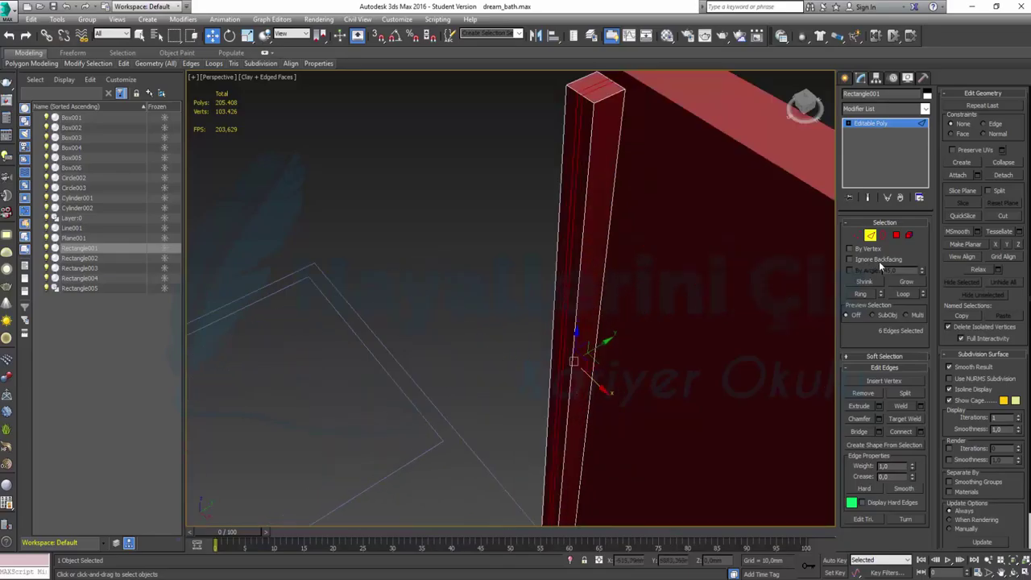
pyautogui.click(896, 235)
pyautogui.click(575, 156)
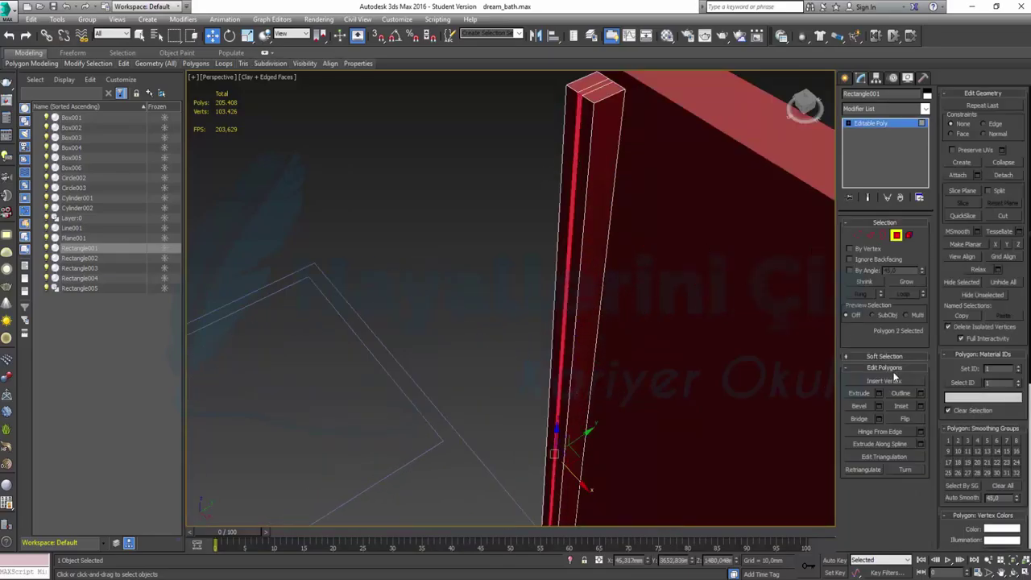
pyautogui.click(878, 394)
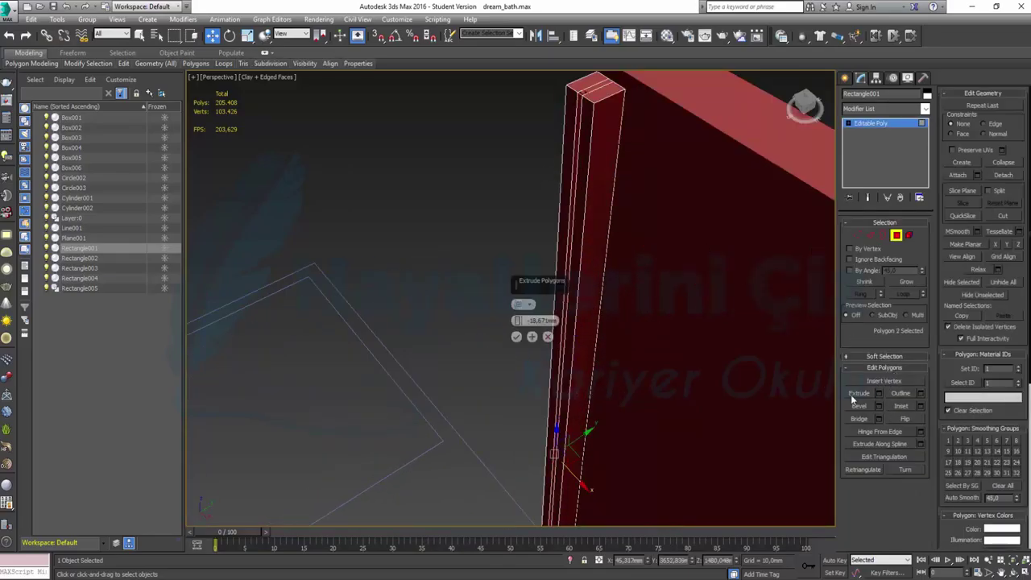
pyautogui.click(517, 338)
# Step: Exit sub-object mode so the whole object is selected, viewing several posts
pyautogui.click(896, 236)
pyautogui.moveTo(506, 303)
pyautogui.mouseDown(button='middle')
pyautogui.moveTo(498, 315)
pyautogui.moveTo(547, 357)
pyautogui.moveTo(479, 375)
pyautogui.moveTo(387, 376)
pyautogui.mouseUp(button='middle')
pyautogui.scroll(-4, 500, 320)
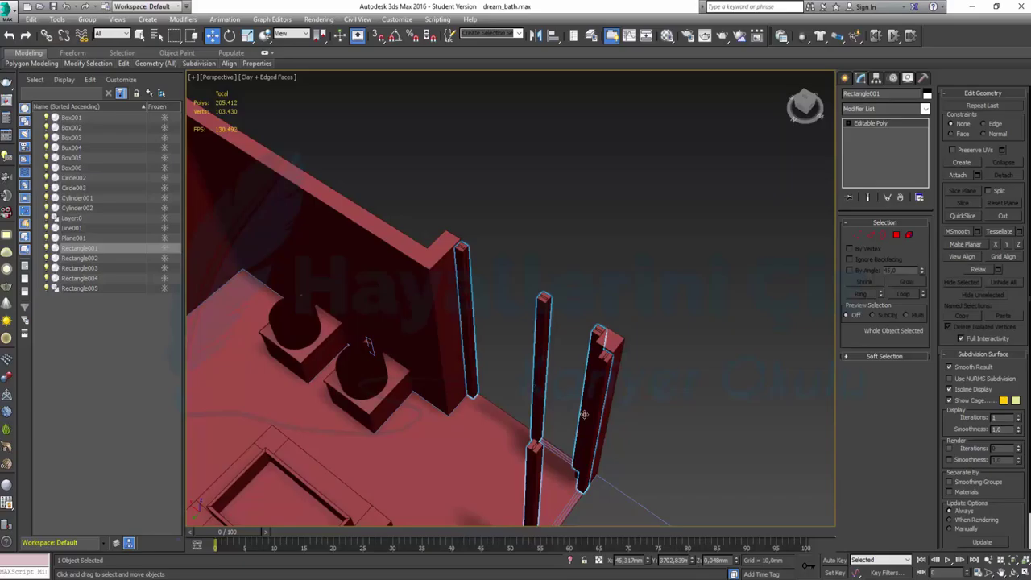
# Step: Maximize the Top view, clear the selection and frame the gap between the wall posts
pyautogui.click(1024, 572)
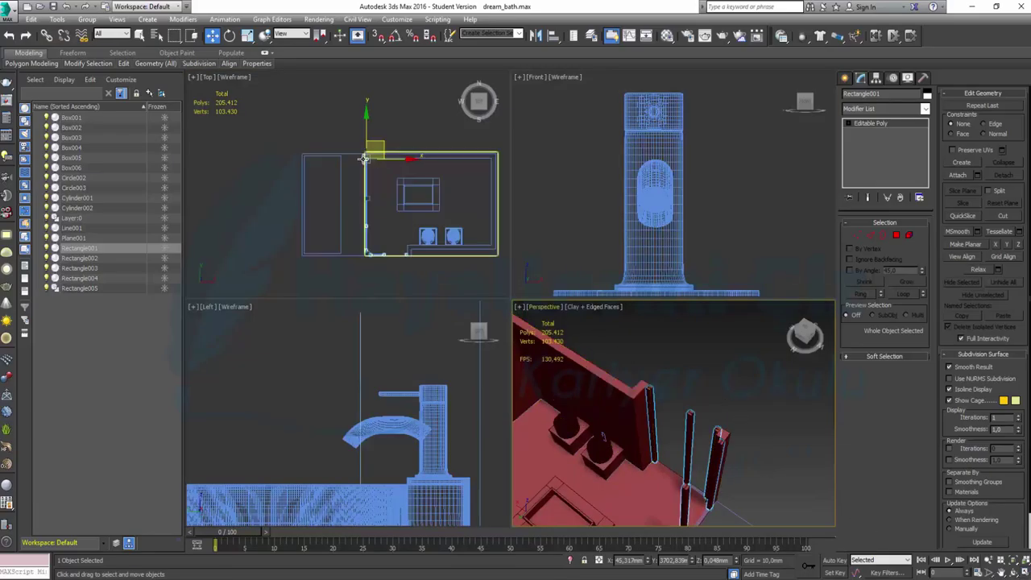
pyautogui.click(1024, 572)
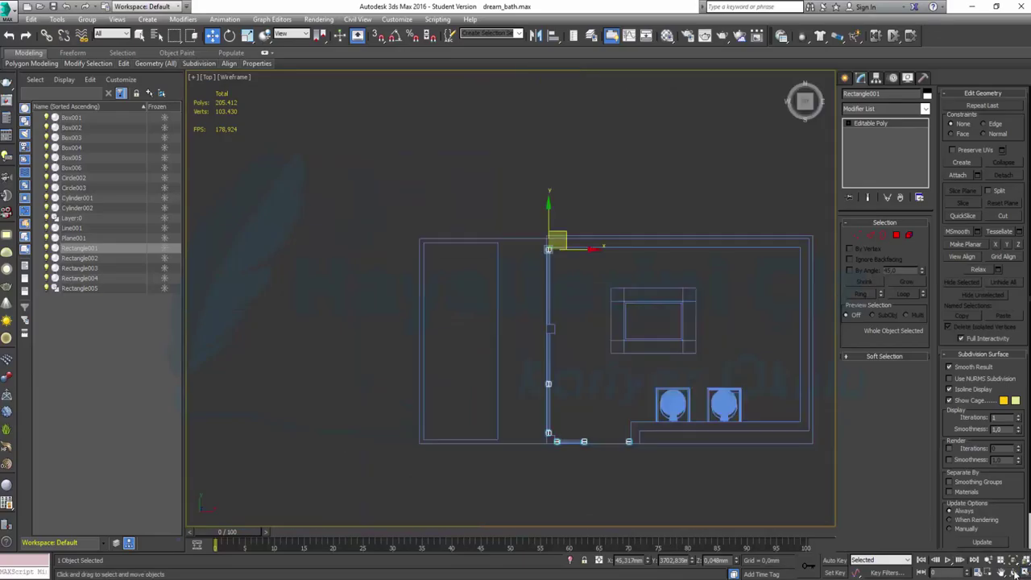
pyautogui.moveTo(563, 337); pyautogui.dragTo(483, 331, button='middle')
pyautogui.scroll(3, 506, 308)
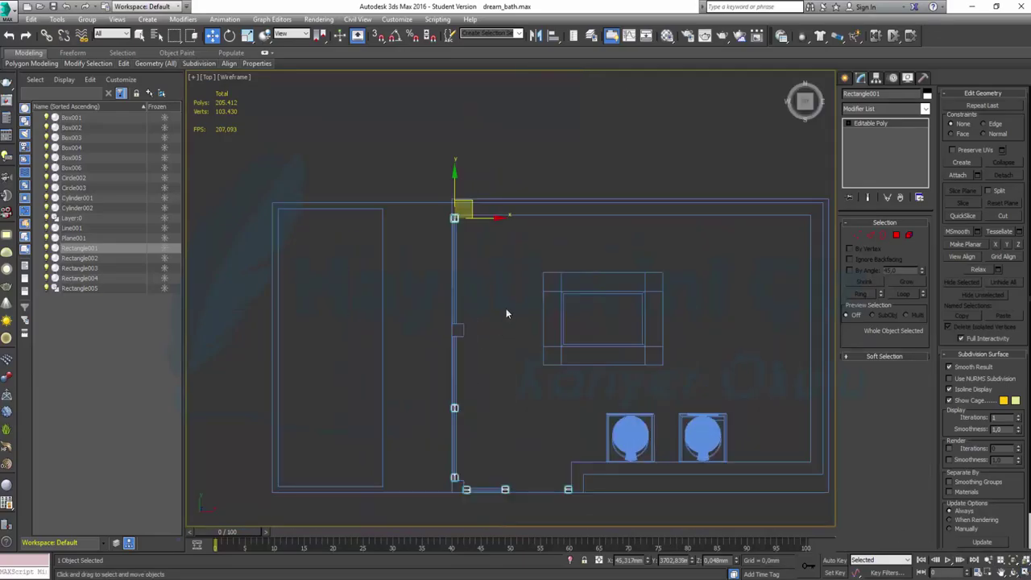
pyautogui.moveTo(523, 479); pyautogui.dragTo(521, 366, button='middle')
pyautogui.scroll(10, 521, 366)
pyautogui.click(521, 407)
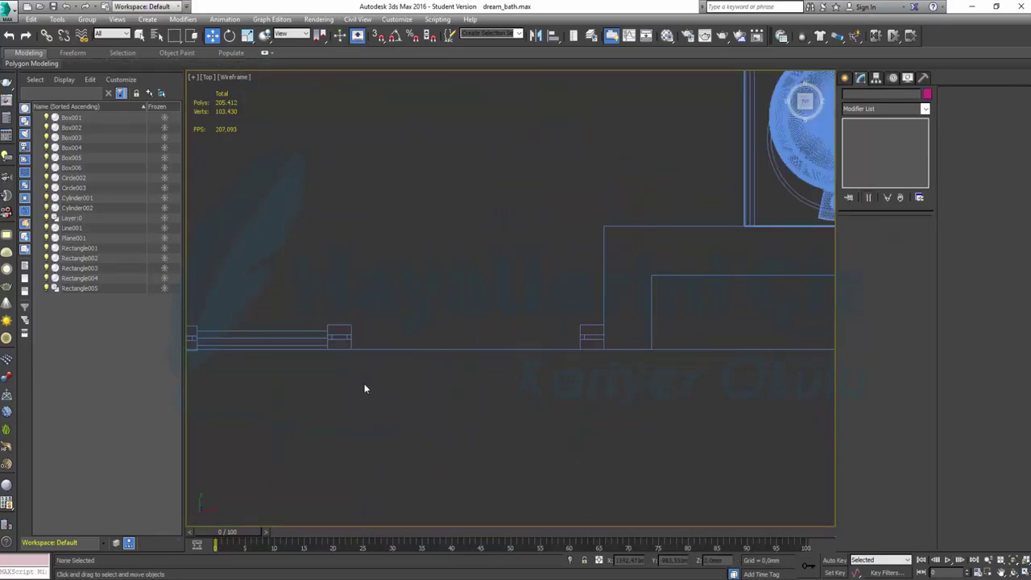
pyautogui.moveTo(364, 389); pyautogui.dragTo(444, 394, button='middle')
# Step: Create Box007 spanning between the posts and move it onto the wall line
pyautogui.click(845, 78)
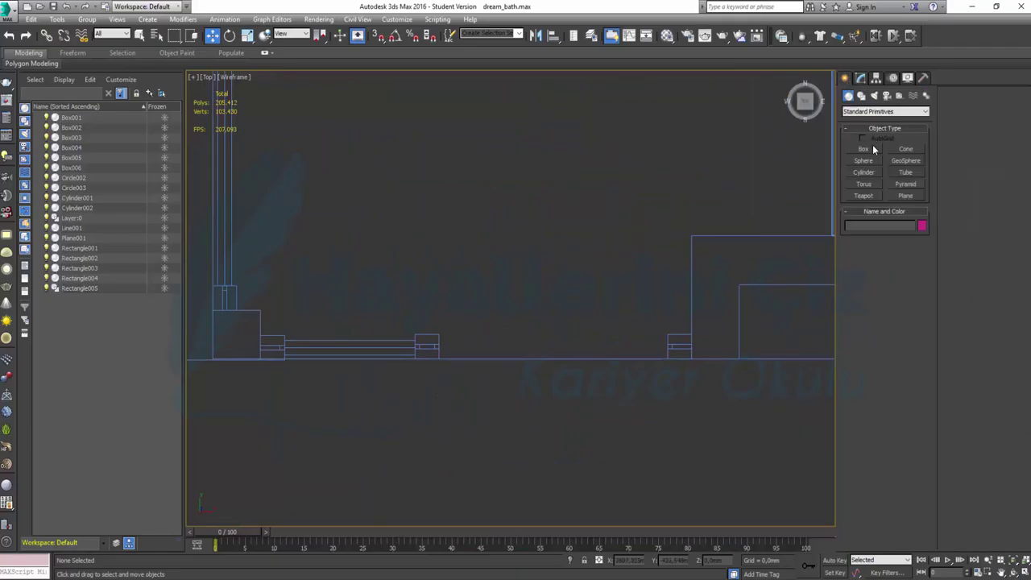
pyautogui.click(867, 150)
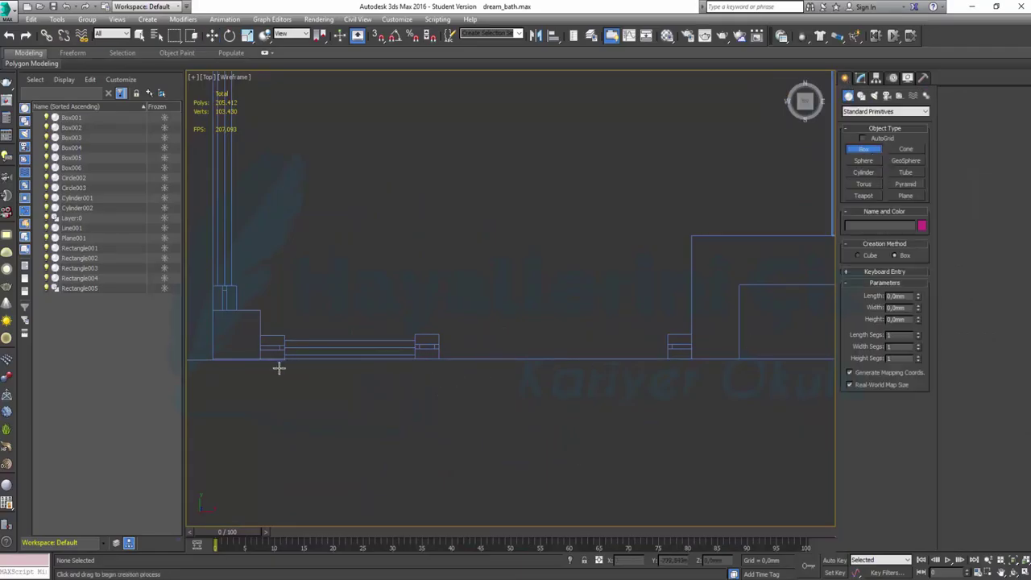
pyautogui.moveTo(271, 348); pyautogui.dragTo(680, 352)
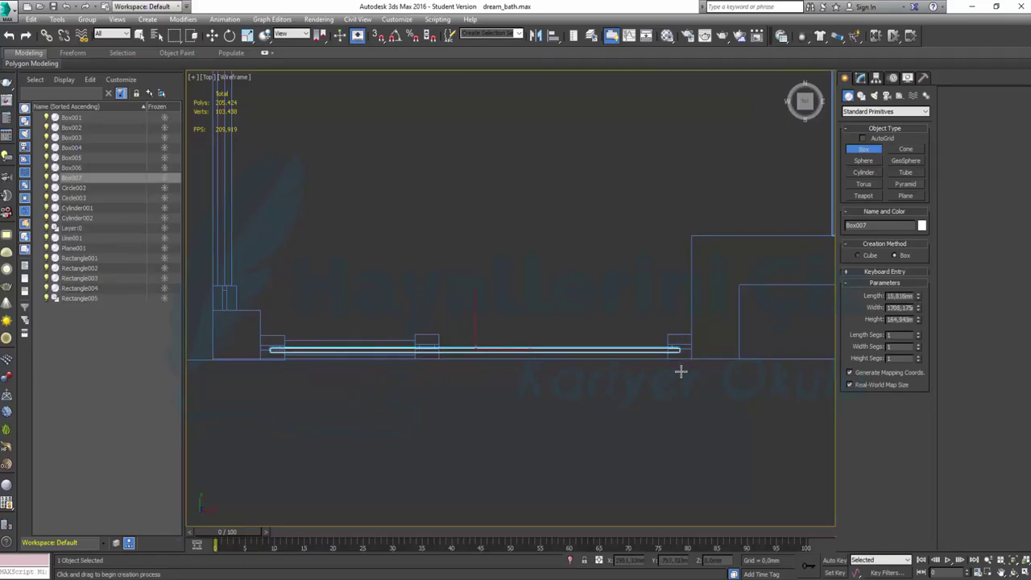
pyautogui.scroll(2, 680, 368)
pyautogui.press('w')
pyautogui.moveTo(777, 285); pyautogui.dragTo(430, 323, button='middle')
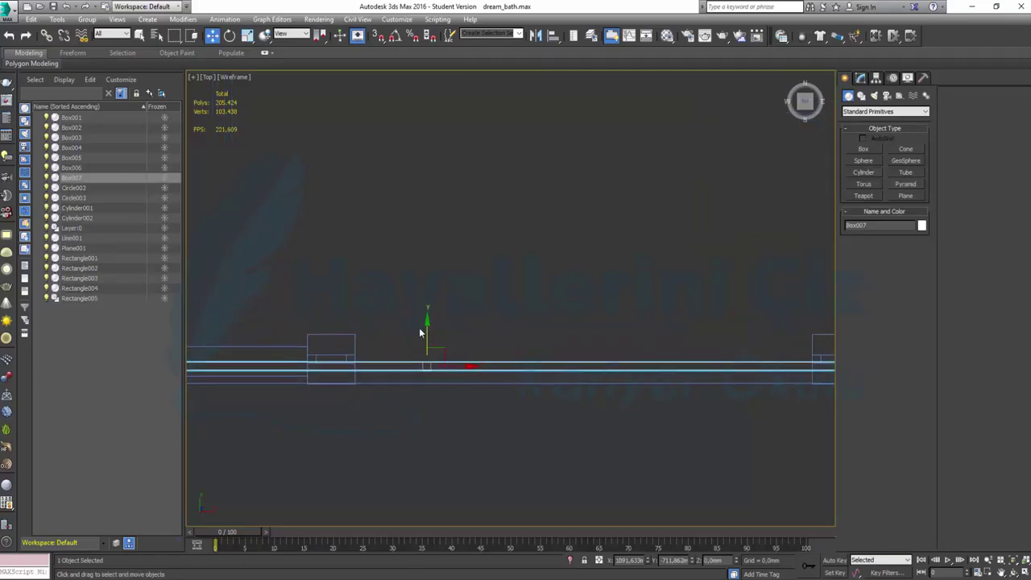
pyautogui.moveTo(429, 323); pyautogui.dragTo(427, 327)
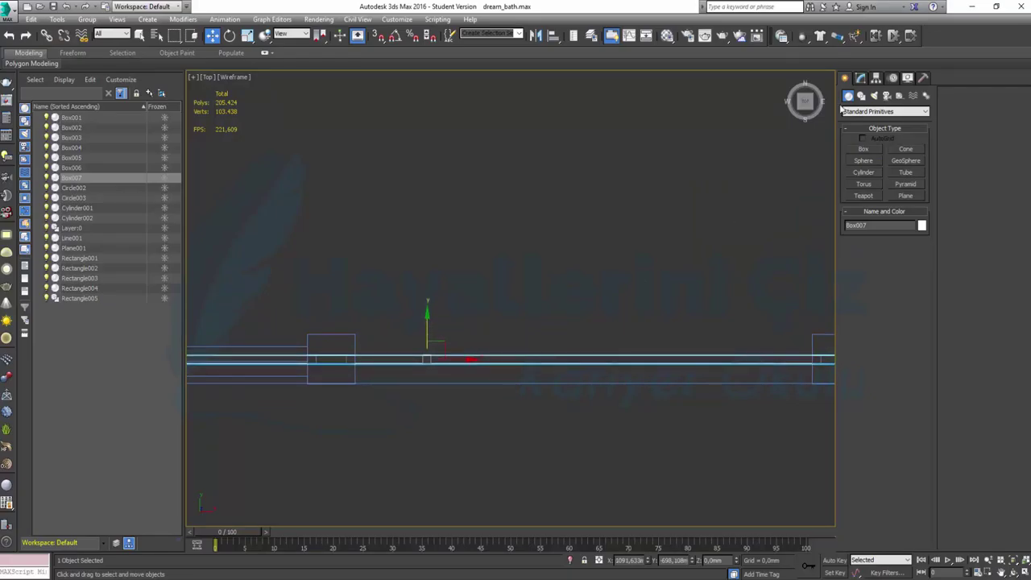
# Step: Set Box007's length to 10mm and nudge it slightly along Y
pyautogui.click(860, 78)
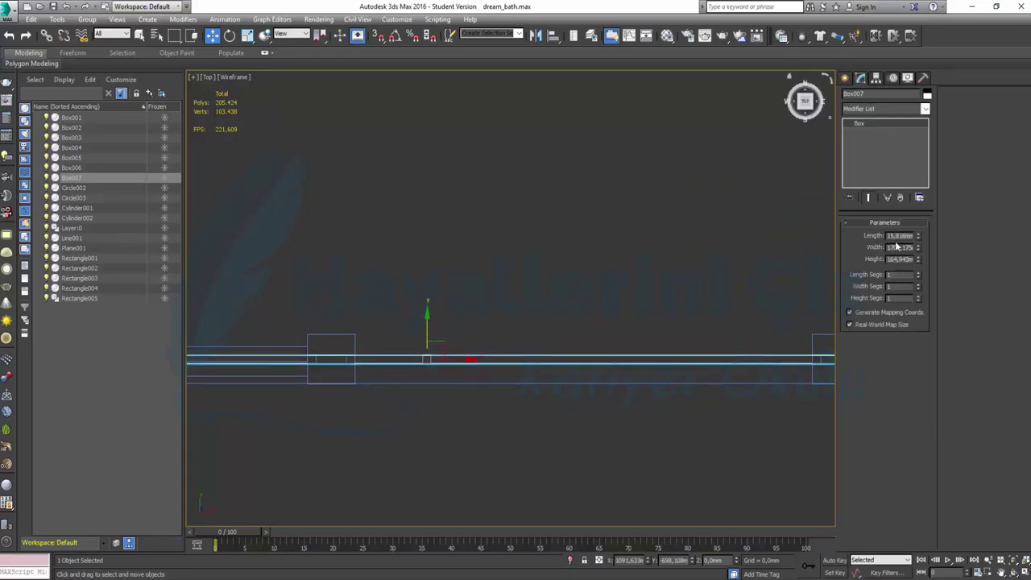
pyautogui.write('5,816')
pyautogui.press('Return')
pyautogui.write('10')
pyautogui.press('Return')
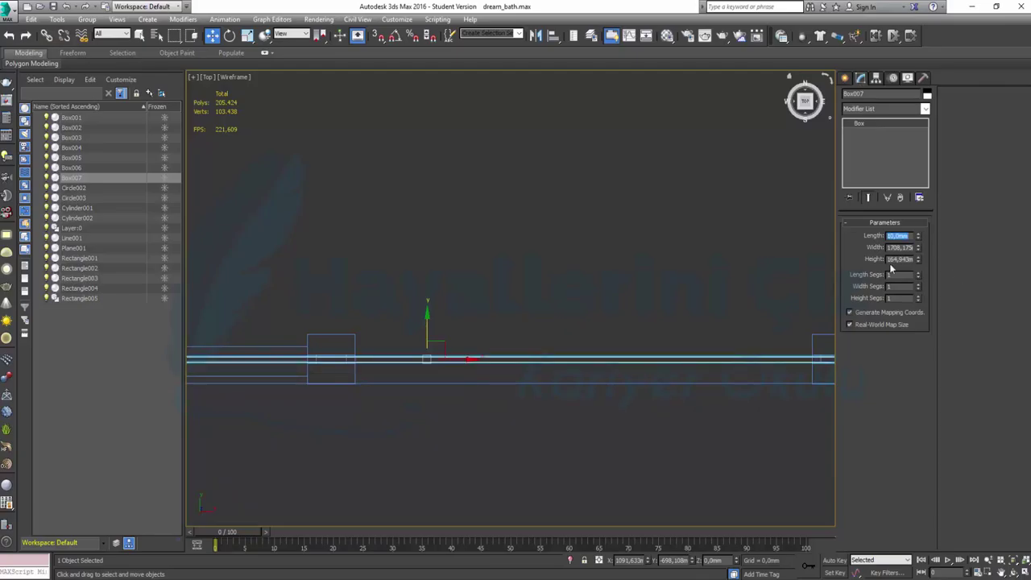
pyautogui.scroll(4, 369, 423)
pyautogui.scroll(2, 368, 422)
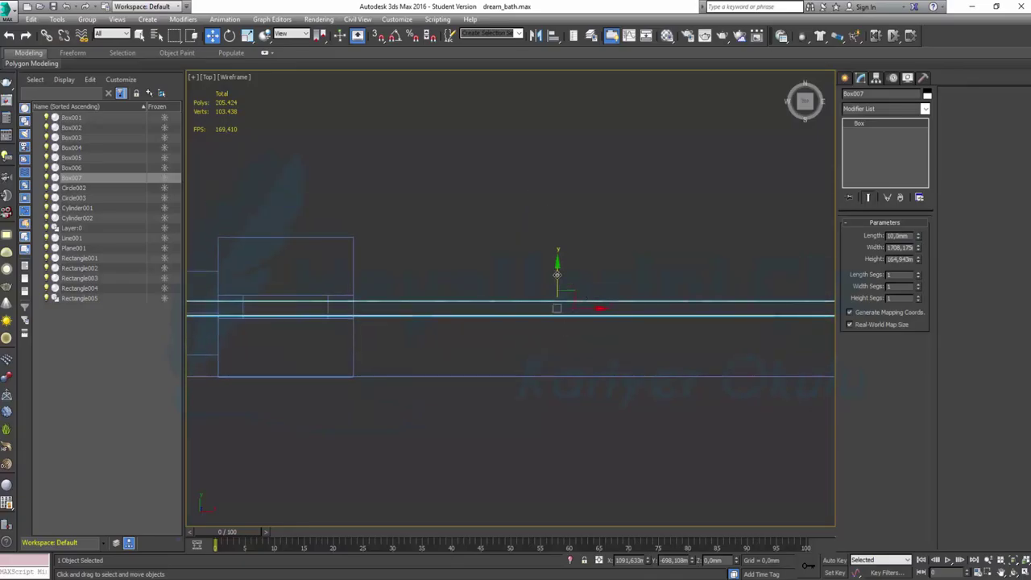
pyautogui.moveTo(557, 273); pyautogui.dragTo(556, 273)
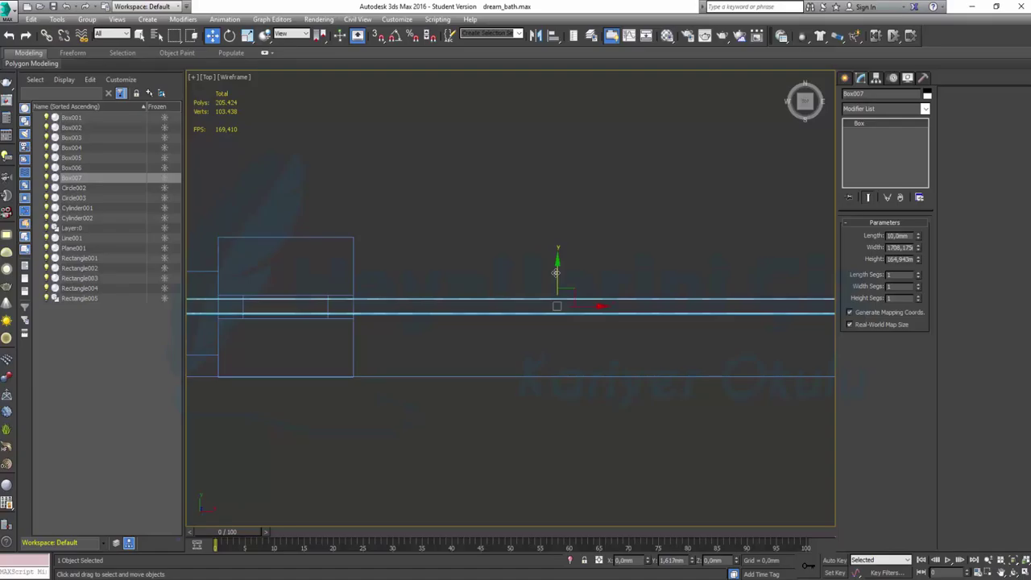
pyautogui.moveTo(555, 273); pyautogui.dragTo(555, 275)
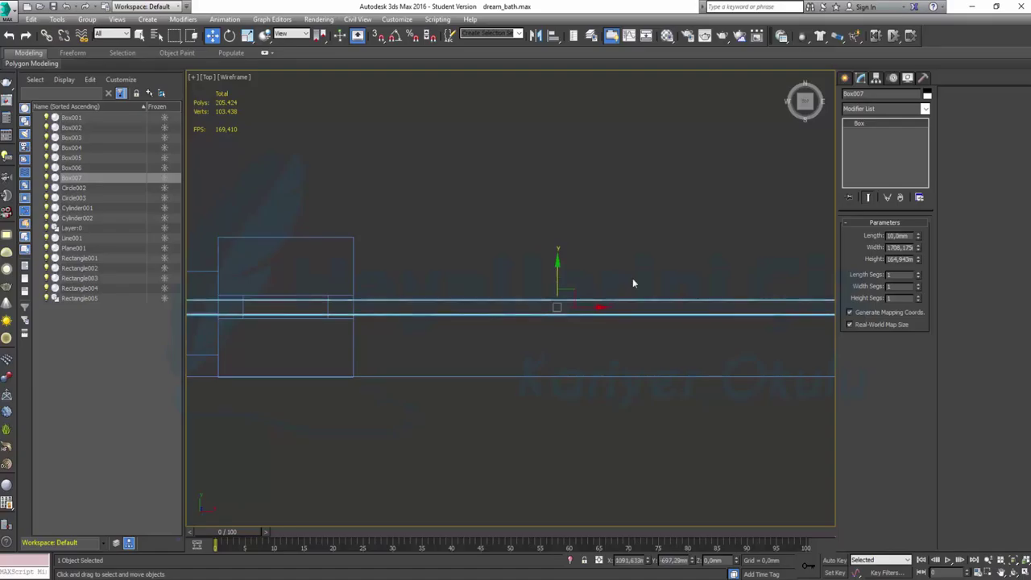
# Step: Change Box007's length to 14mm and align it with the wall along Y
pyautogui.doubleClick(890, 236)
pyautogui.write('2')
pyautogui.press('Return')
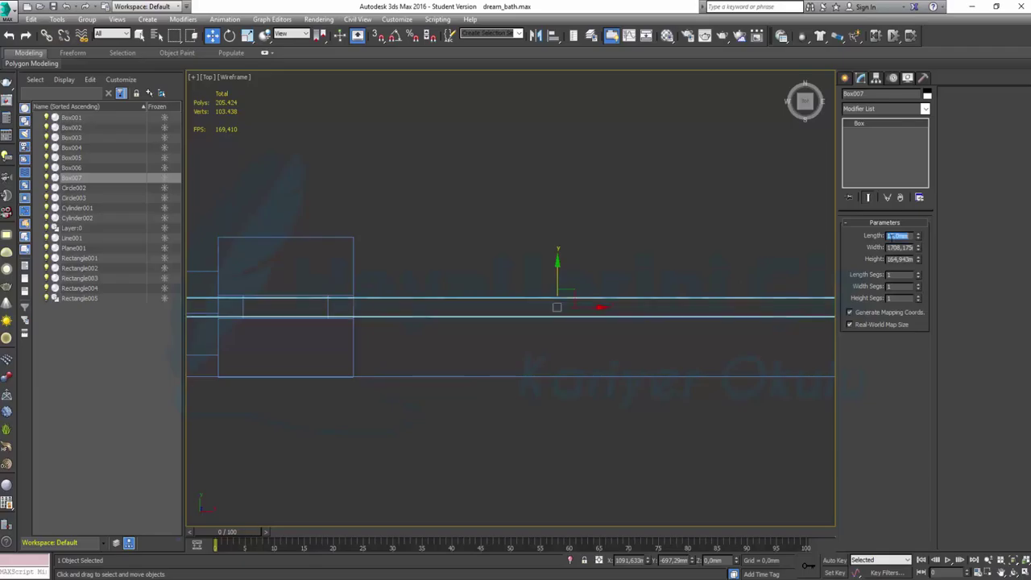
pyautogui.write('2')
pyautogui.press('Return')
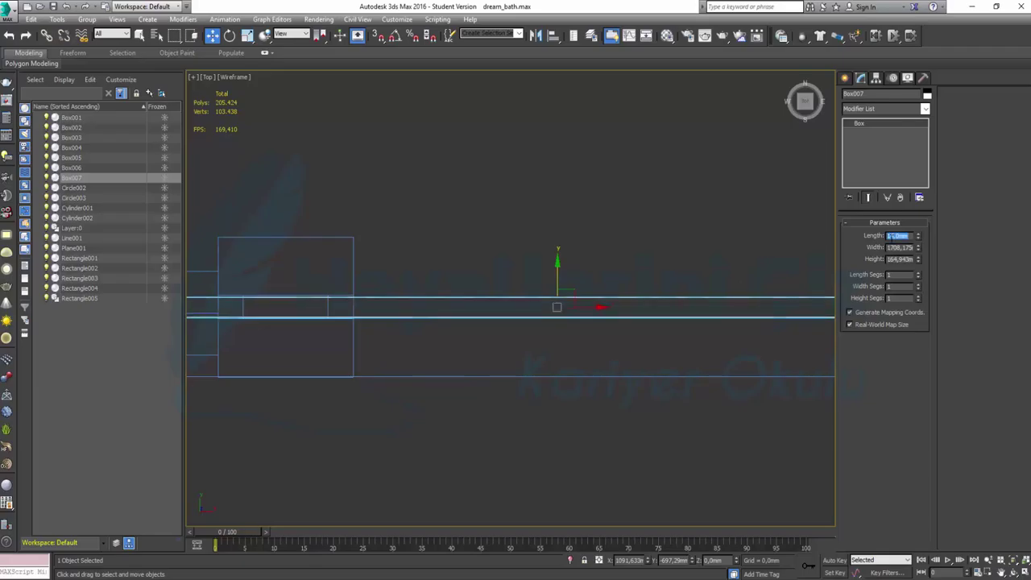
pyautogui.write('14')
pyautogui.click(846, 225)
pyautogui.moveTo(556, 275); pyautogui.dragTo(556, 275)
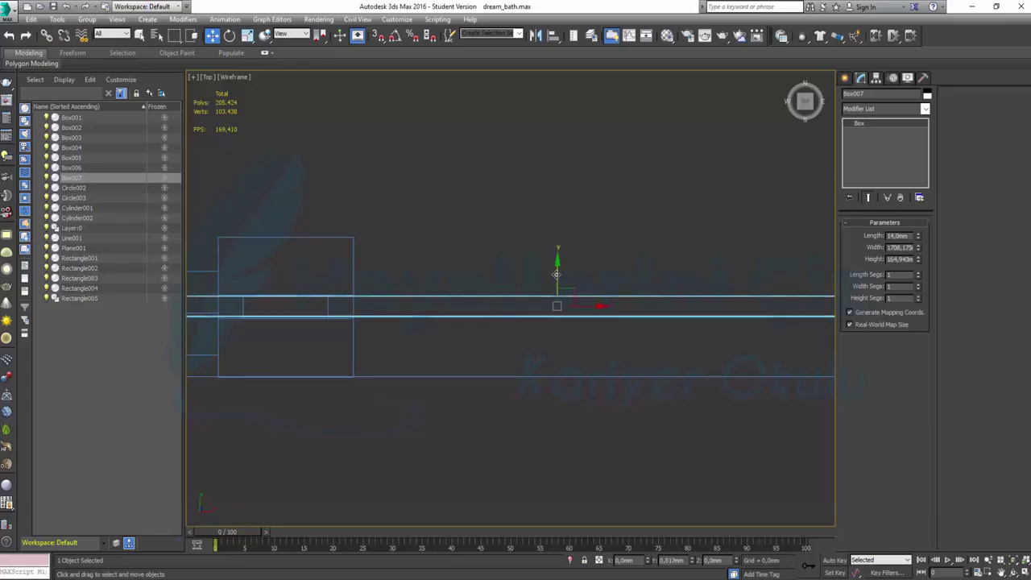
pyautogui.scroll(-2, 556, 275)
pyautogui.scroll(-2, 554, 278)
pyautogui.scroll(-2, 552, 282)
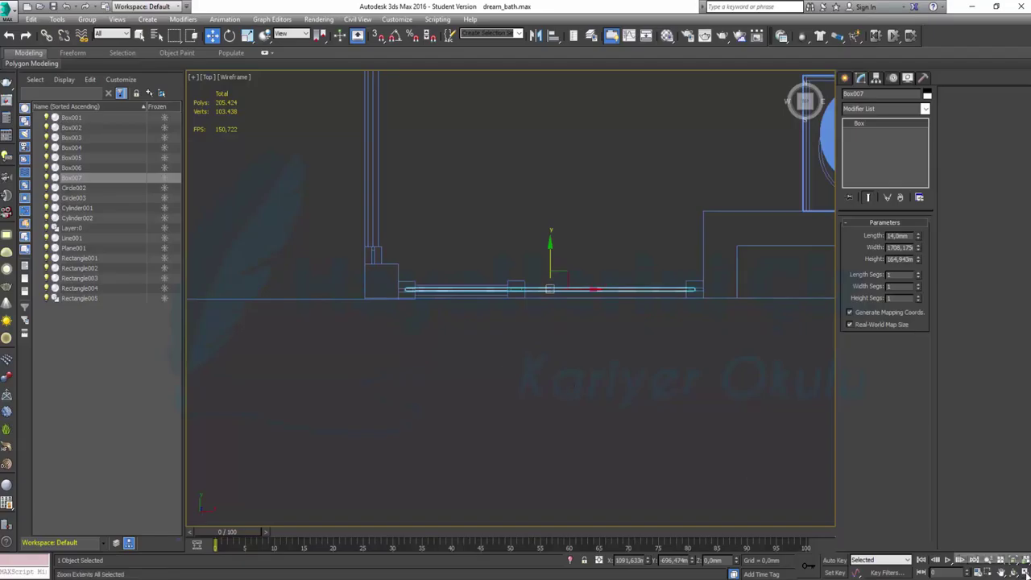
# Step: Maximize the Perspective view, orbit to face the walls, and drag Box007's height upward
pyautogui.hotkey('alt', 'w')
pyautogui.rightClick(684, 421)
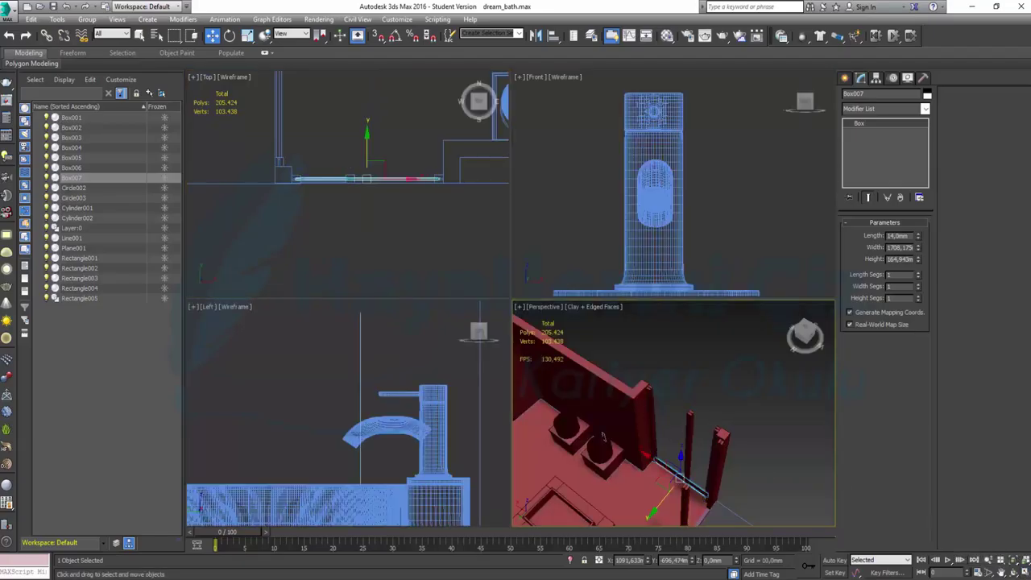
pyautogui.hotkey('alt', 'w')
pyautogui.scroll(-2, 639, 407)
pyautogui.moveTo(639, 407)
pyautogui.keyDown('alt'); pyautogui.mouseDown(button='middle')
pyautogui.moveTo(532, 366)
pyautogui.moveTo(552, 350)
pyautogui.moveTo(550, 436)
pyautogui.mouseUp(button='middle'); pyautogui.keyUp('alt')
pyautogui.moveTo(564, 368); pyautogui.dragTo(560, 442, button='middle')
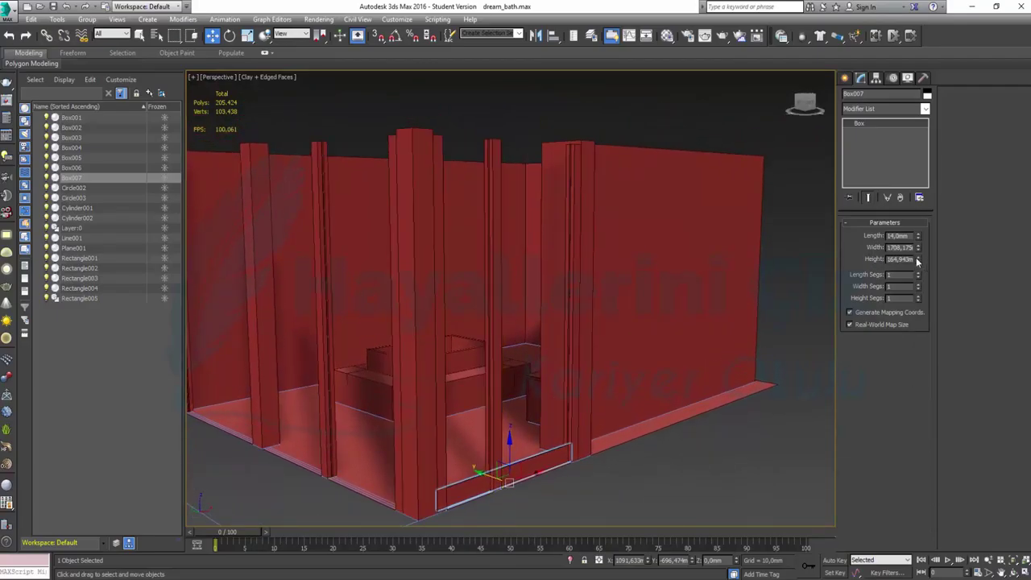
pyautogui.moveTo(918, 260)
pyautogui.mouseDown()
pyautogui.moveTo(904, 213)
pyautogui.moveTo(889, 456)
pyautogui.mouseUp()
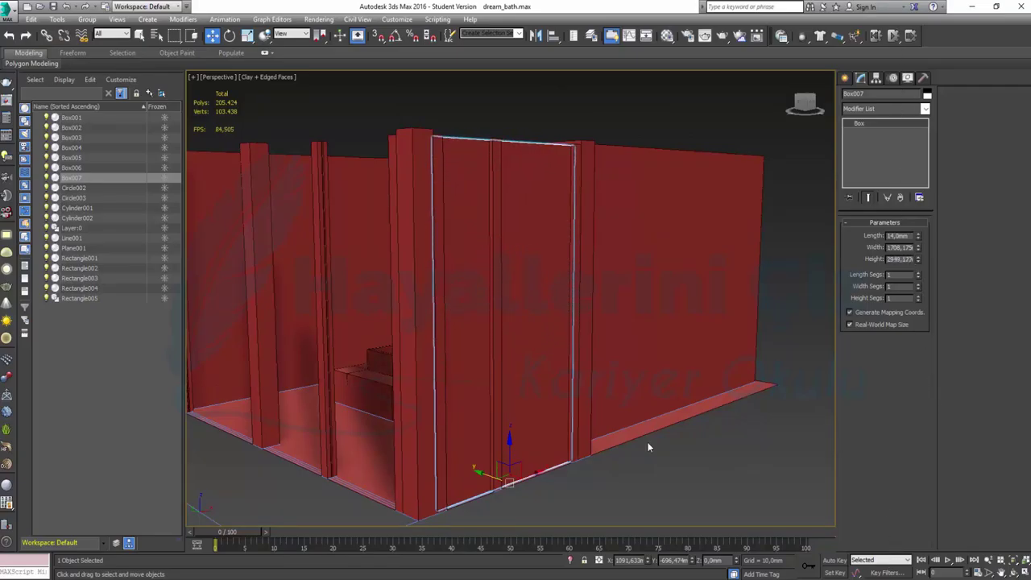
# Step: Maximize the Front view and center the door frame between the posts
pyautogui.hotkey('alt', 'w')
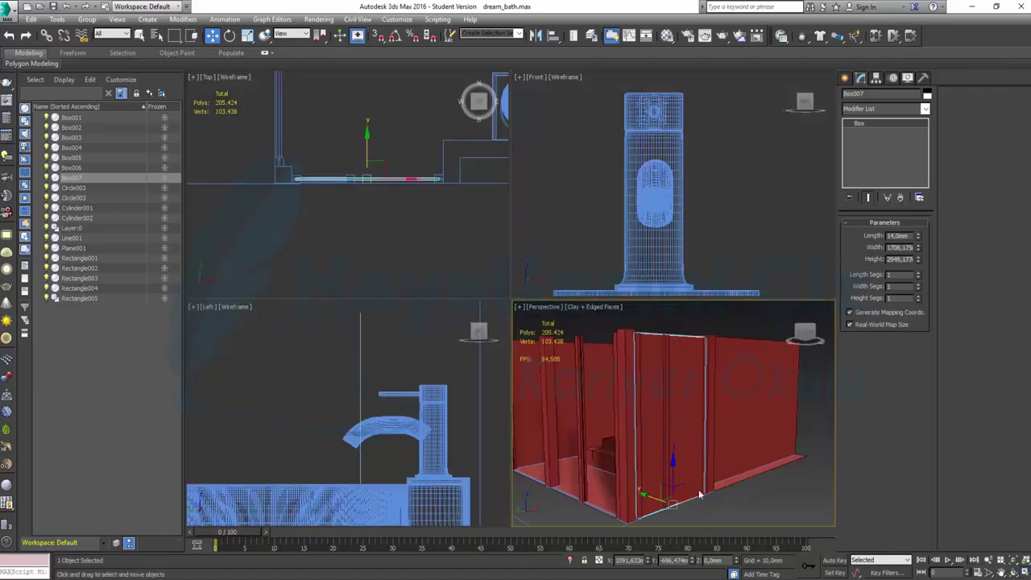
pyautogui.scroll(-6, 613, 226)
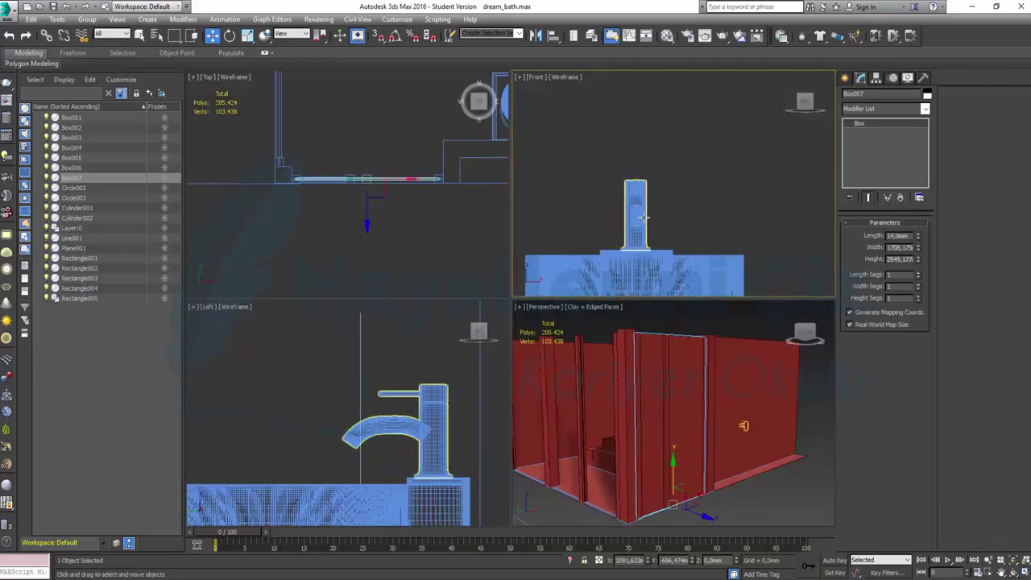
pyautogui.moveTo(593, 244); pyautogui.dragTo(730, 262, button='middle')
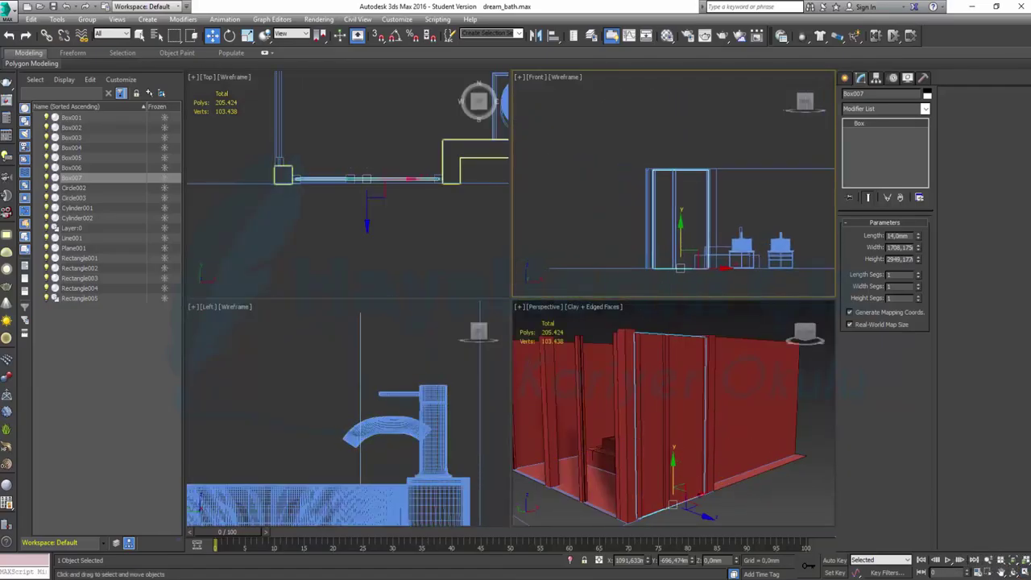
pyautogui.click(1023, 573)
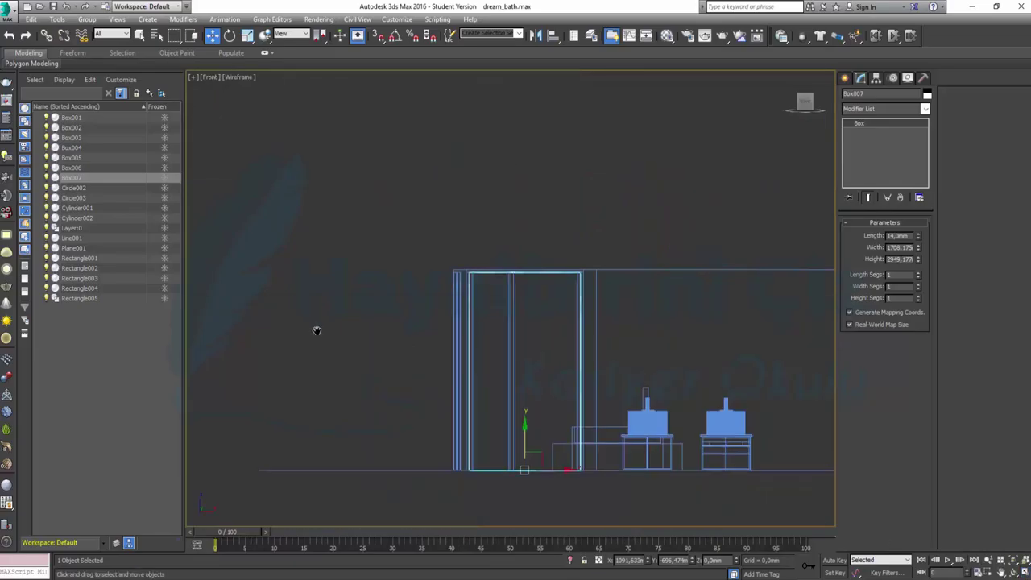
pyautogui.scroll(2, 304, 320)
pyautogui.scroll(2, 449, 364)
pyautogui.moveTo(557, 313); pyautogui.dragTo(401, 255, button='middle')
pyautogui.scroll(3, 470, 282)
pyautogui.scroll(-2, 502, 267)
pyautogui.moveTo(502, 267); pyautogui.dragTo(509, 344, button='middle')
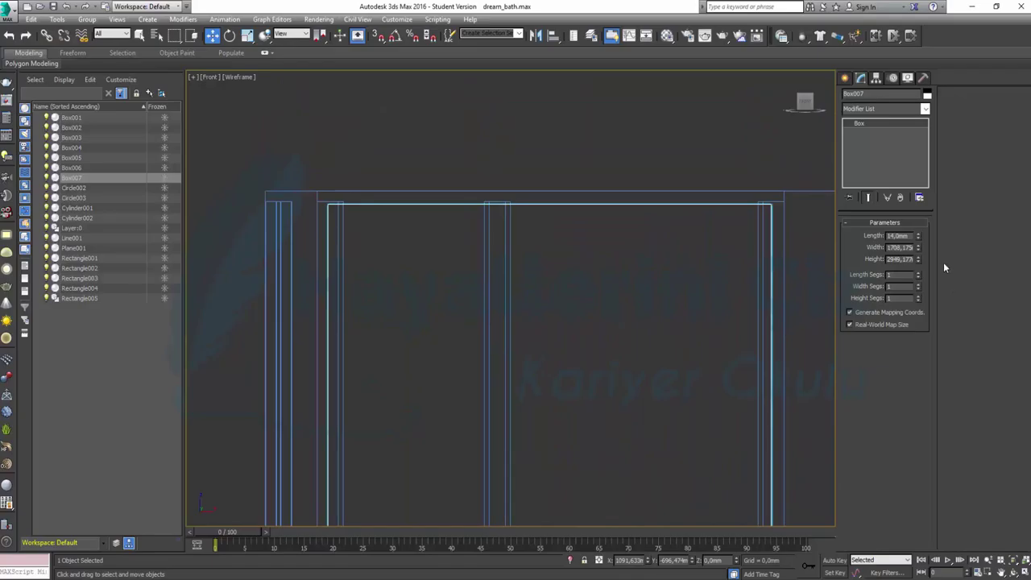
# Step: Set Box007's height to 2960mm and deselect it
pyautogui.moveTo(919, 260); pyautogui.dragTo(917, 266)
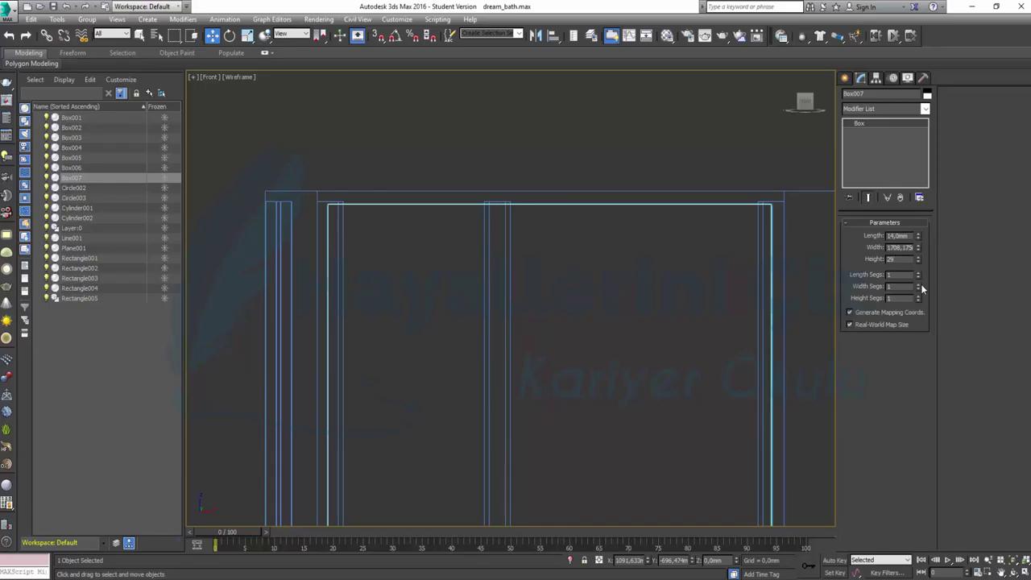
pyautogui.write('60')
pyautogui.press('Return')
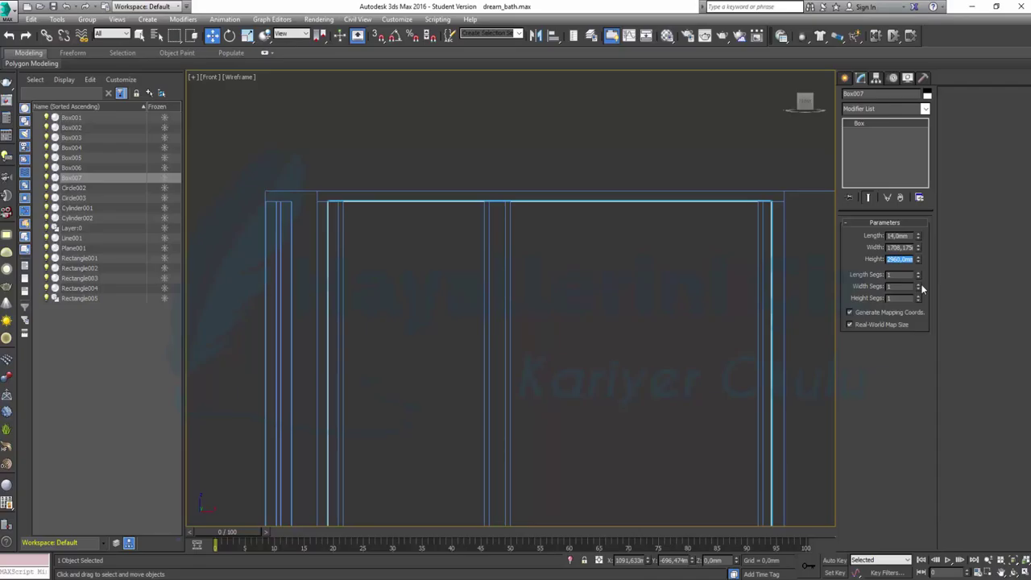
pyautogui.click(665, 318)
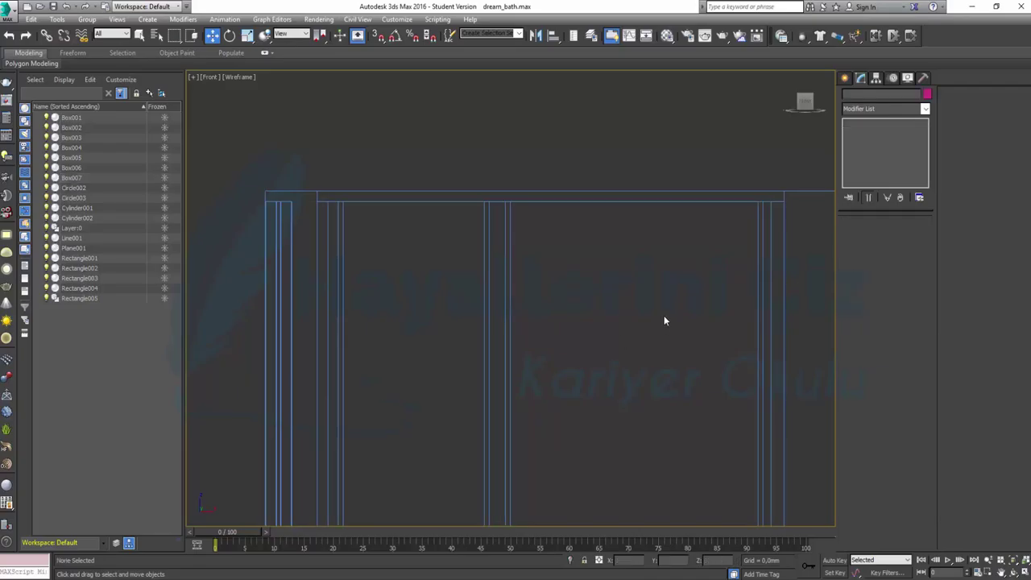
# Step: Save the scene and clone Box007 upward in the Top view as Box008
pyautogui.hotkey('ctrl', 's')
pyautogui.click(623, 201)
pyautogui.hotkey('alt', 'w')
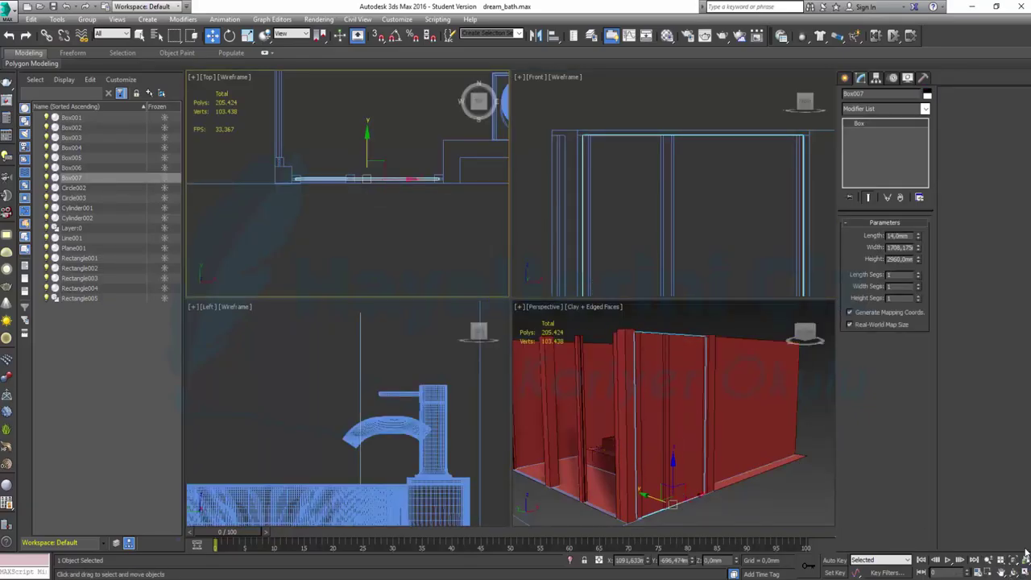
pyautogui.click(1021, 572)
pyautogui.moveTo(573, 231); pyautogui.dragTo(583, 364, button='middle')
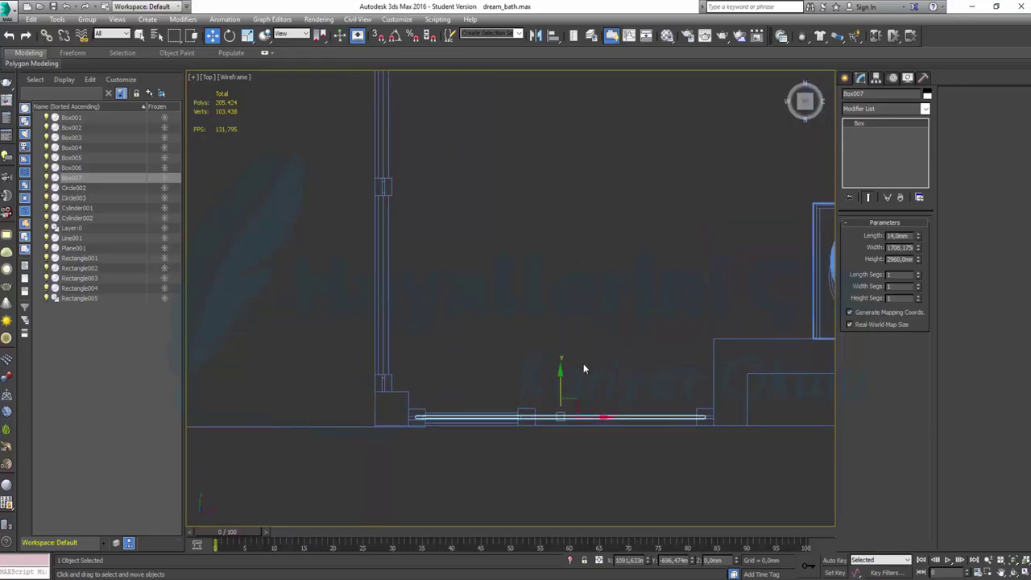
pyautogui.keyDown('shift'); pyautogui.moveTo(564, 398); pyautogui.dragTo(561, 321); pyautogui.keyUp('shift')
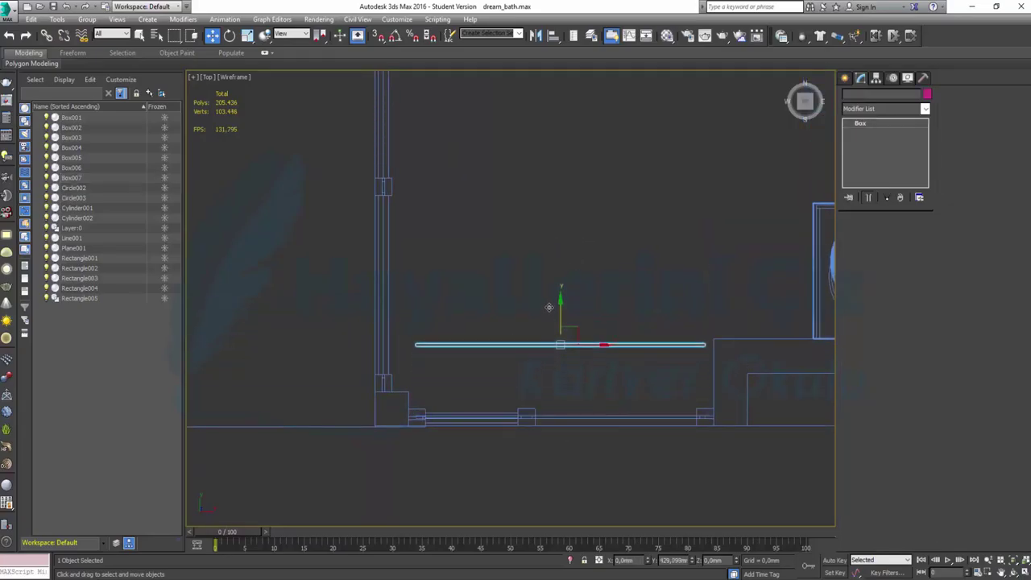
pyautogui.click(516, 343)
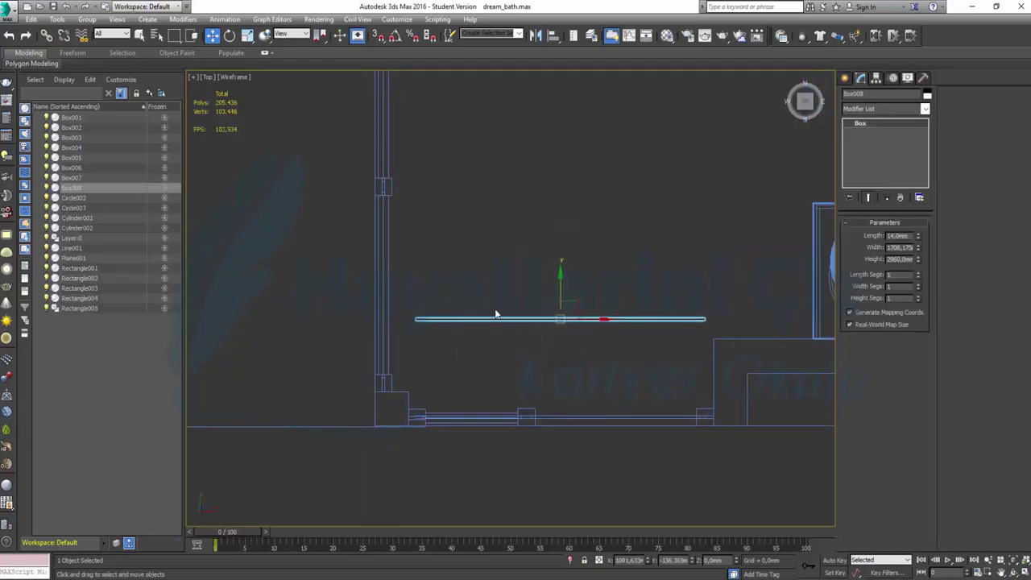
# Step: Rotate Box008 90° with angle snap and move it against the left wall
pyautogui.rightClick(395, 36)
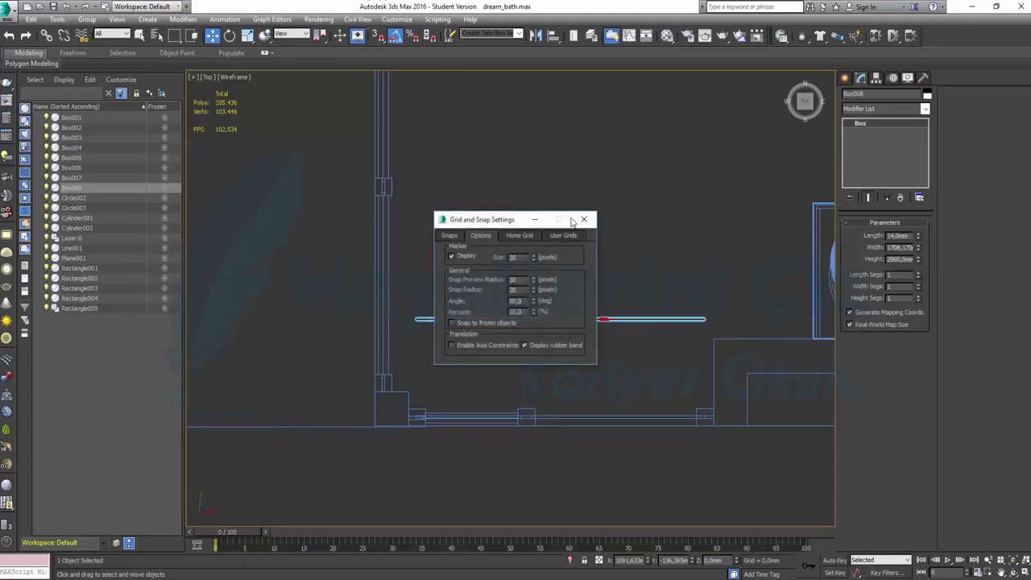
pyautogui.click(584, 219)
pyautogui.press('e')
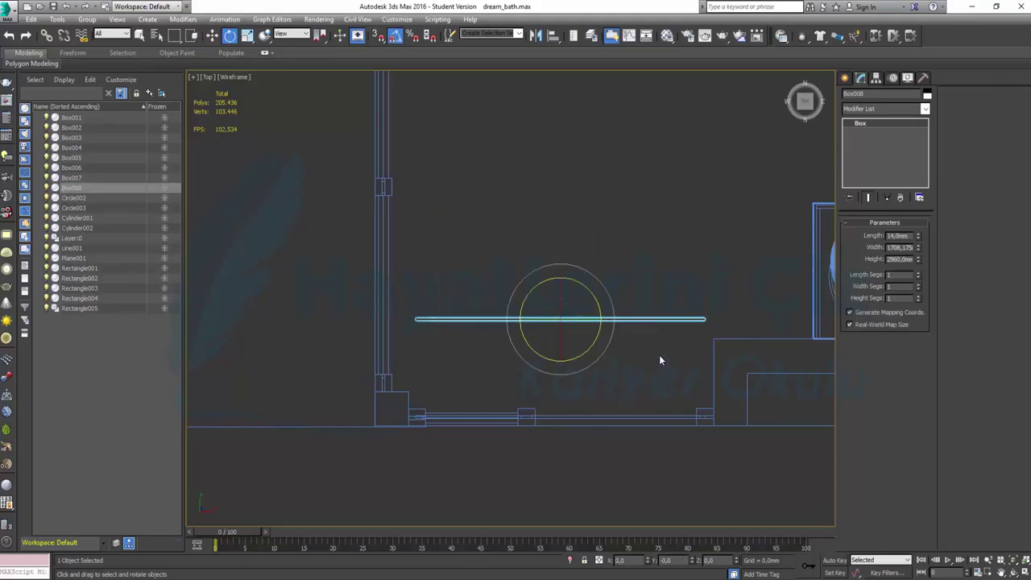
pyautogui.moveTo(617, 317); pyautogui.dragTo(610, 284)
pyautogui.press('w')
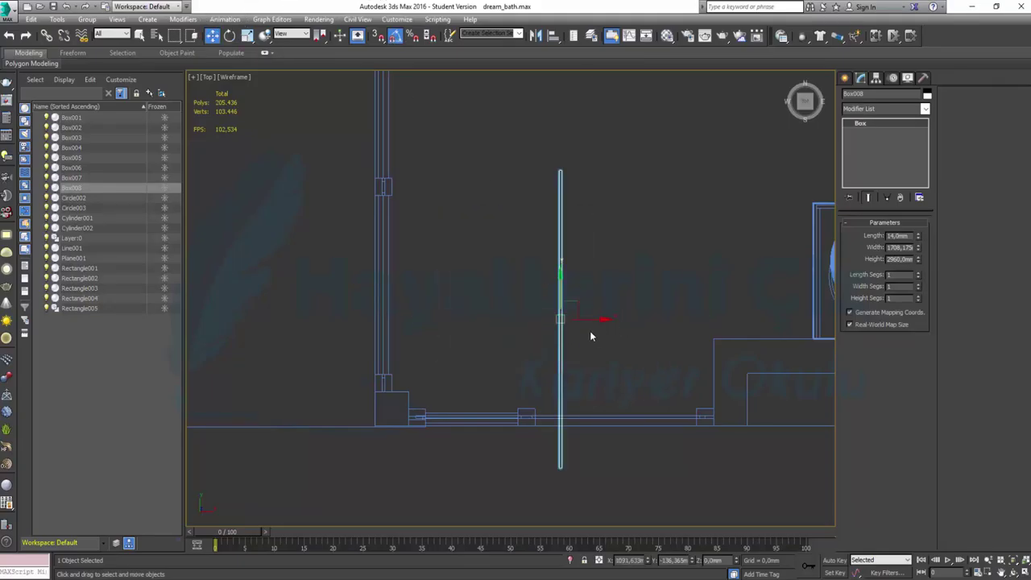
pyautogui.moveTo(562, 316); pyautogui.dragTo(385, 222)
# Step: Zoom in to check Box008's bottom end at the wall, then reselect Box008
pyautogui.scroll(2, 400, 277)
pyautogui.scroll(2, 400, 340)
pyautogui.scroll(2, 424, 320)
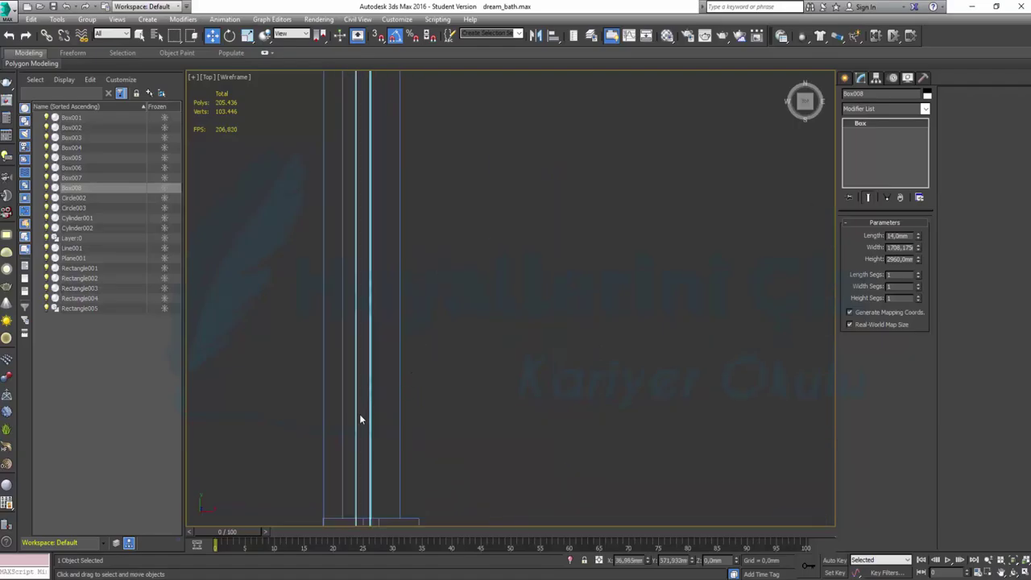
pyautogui.moveTo(424, 410)
pyautogui.mouseDown(button='middle')
pyautogui.moveTo(478, 313)
pyautogui.moveTo(394, 361)
pyautogui.mouseUp(button='middle')
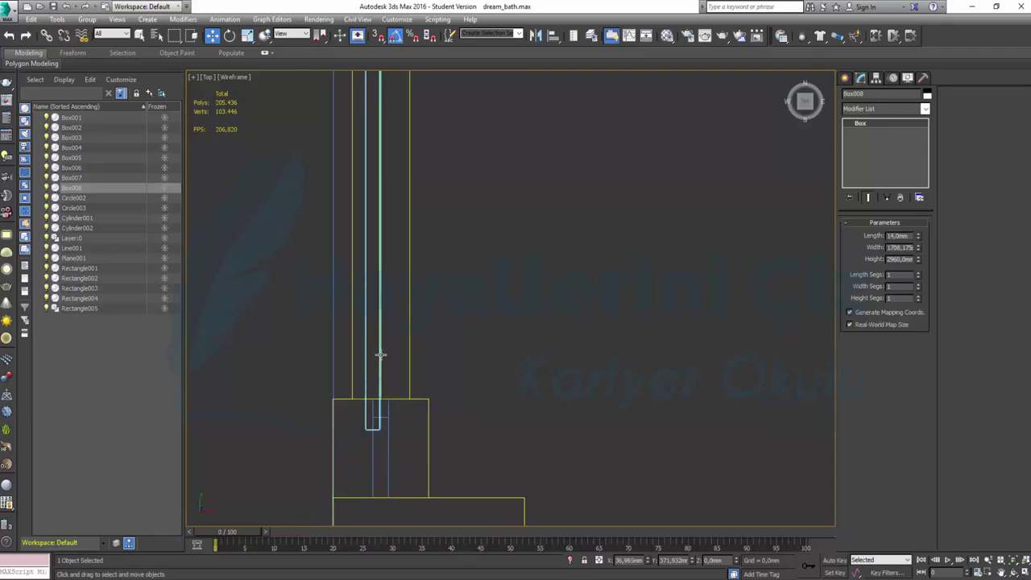
pyautogui.click(380, 354)
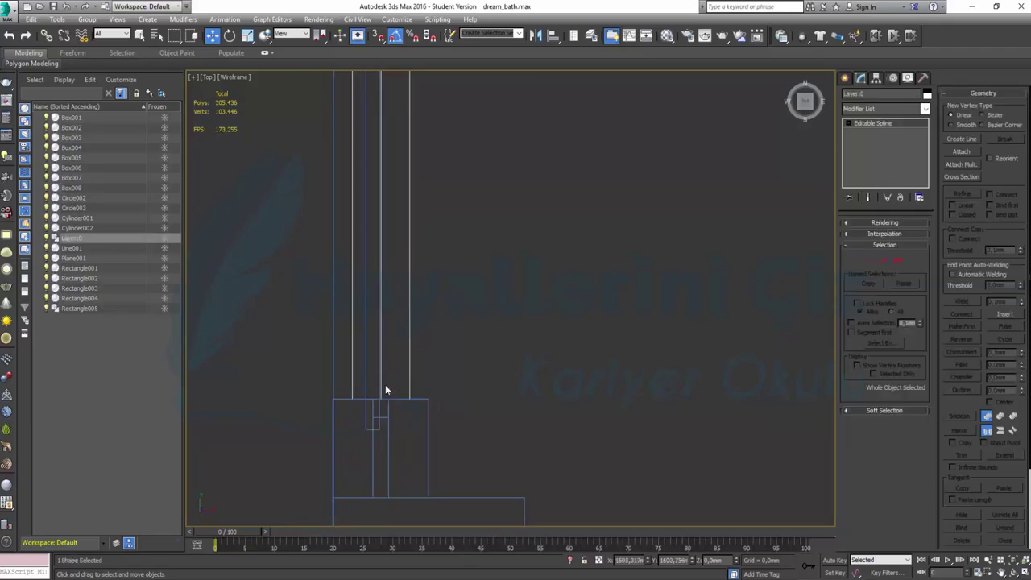
pyautogui.click(384, 455)
pyautogui.click(373, 423)
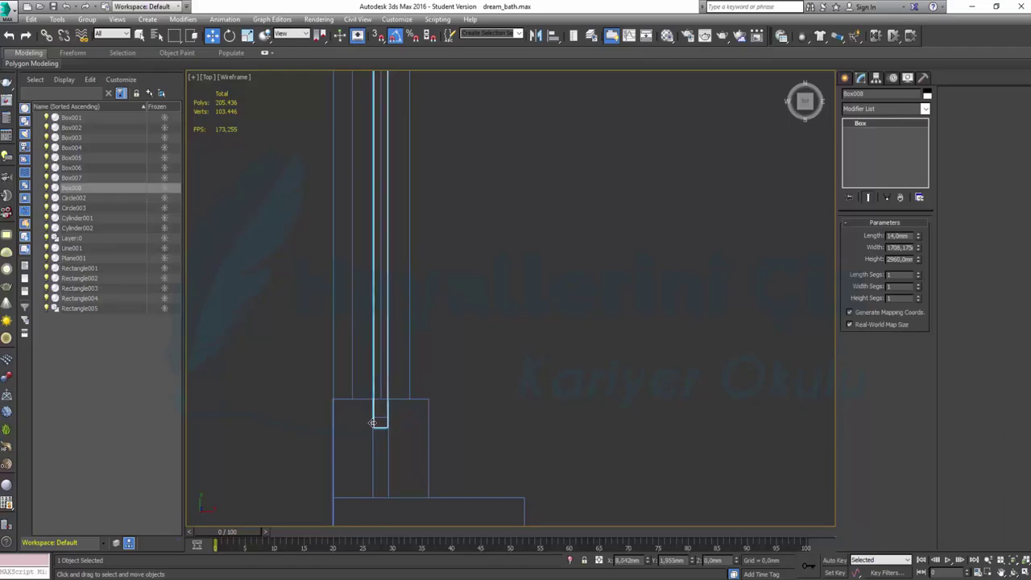
# Step: Pan and zoom the Top view to show Box008, the lower walls and the toilet
pyautogui.scroll(-3, 478, 260)
pyautogui.moveTo(478, 260)
pyautogui.mouseDown(button='middle')
pyautogui.moveTo(494, 311)
pyautogui.moveTo(483, 414)
pyautogui.mouseUp(button='middle')
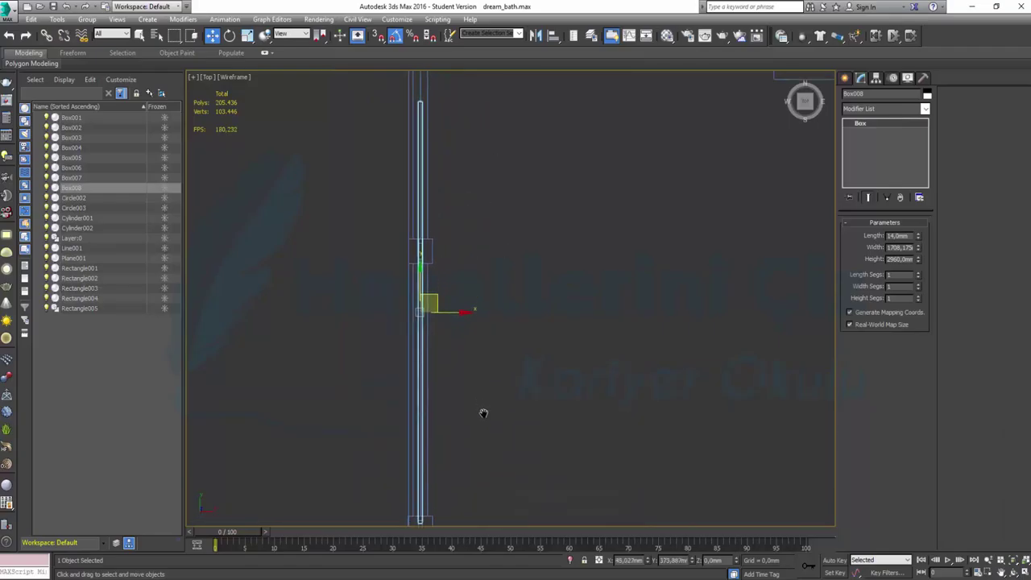
pyautogui.moveTo(490, 338); pyautogui.dragTo(518, 239, button='middle')
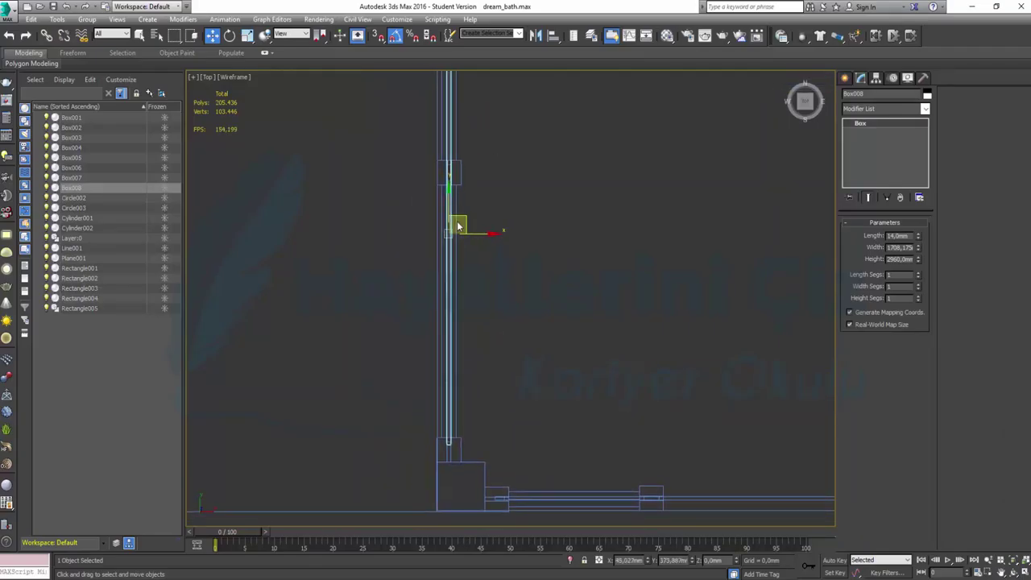
pyautogui.scroll(1, 453, 433)
pyautogui.scroll(1, 453, 432)
pyautogui.scroll(1, 454, 433)
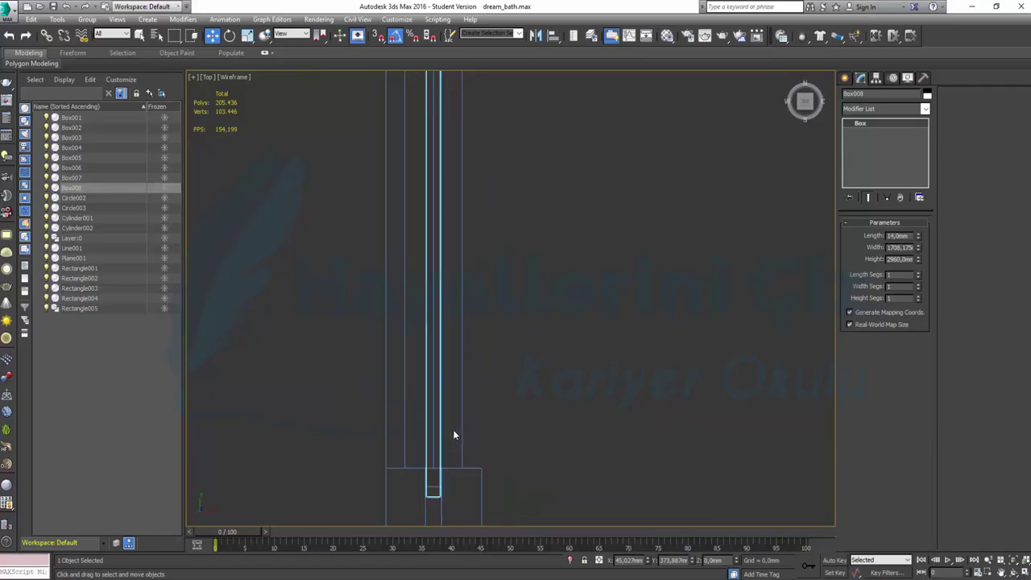
pyautogui.scroll(-2, 453, 433)
pyautogui.scroll(-2, 488, 283)
pyautogui.moveTo(489, 283); pyautogui.dragTo(469, 468, button='middle')
pyautogui.moveTo(523, 450); pyautogui.dragTo(513, 304, button='middle')
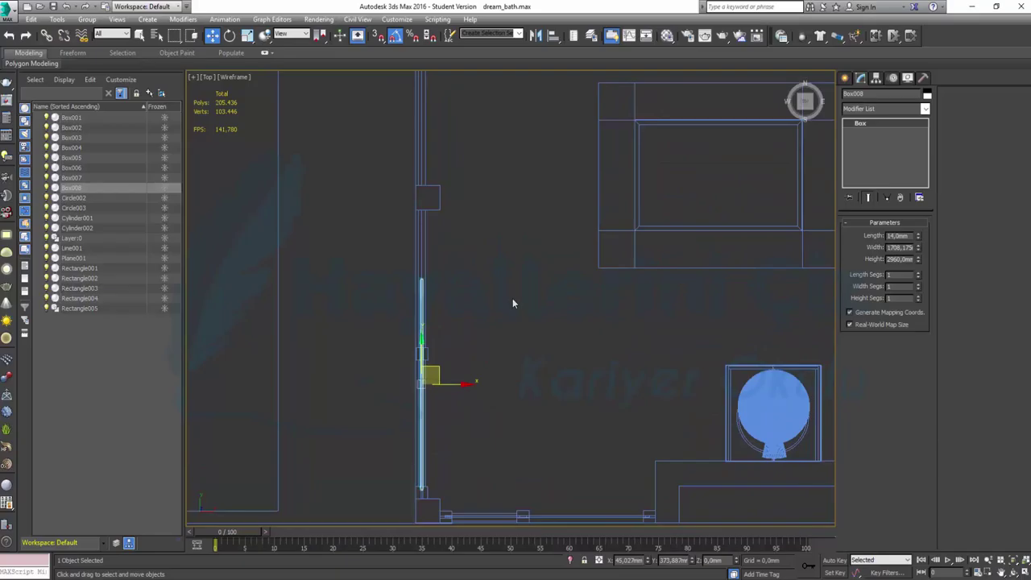
# Step: Convert Box008 to Editable Poly and drag its end vertices up to the wall corner
pyautogui.rightClick(449, 382)
pyautogui.moveTo(493, 495)
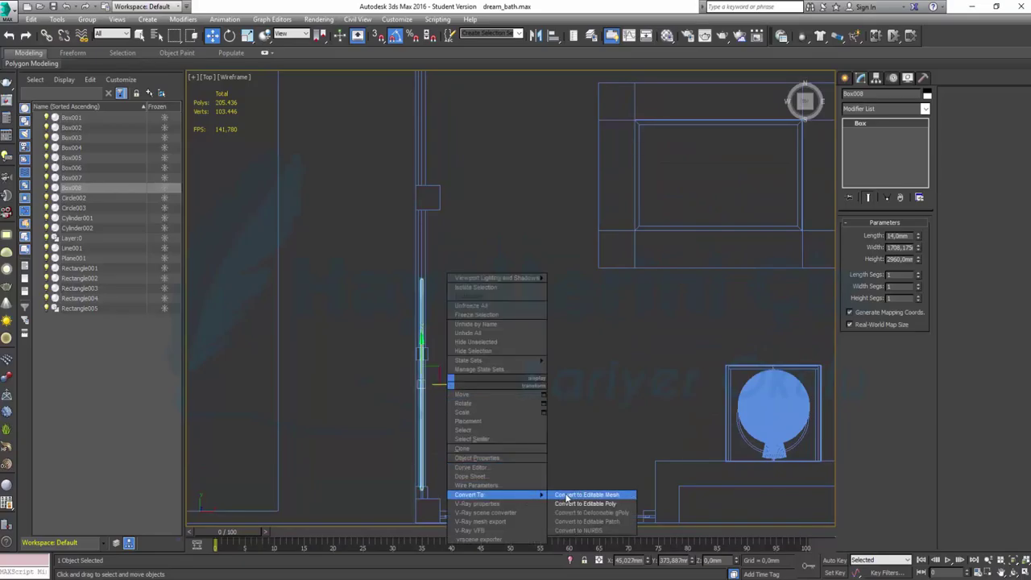
pyautogui.click(581, 504)
pyautogui.moveTo(510, 305); pyautogui.dragTo(501, 401, button='middle')
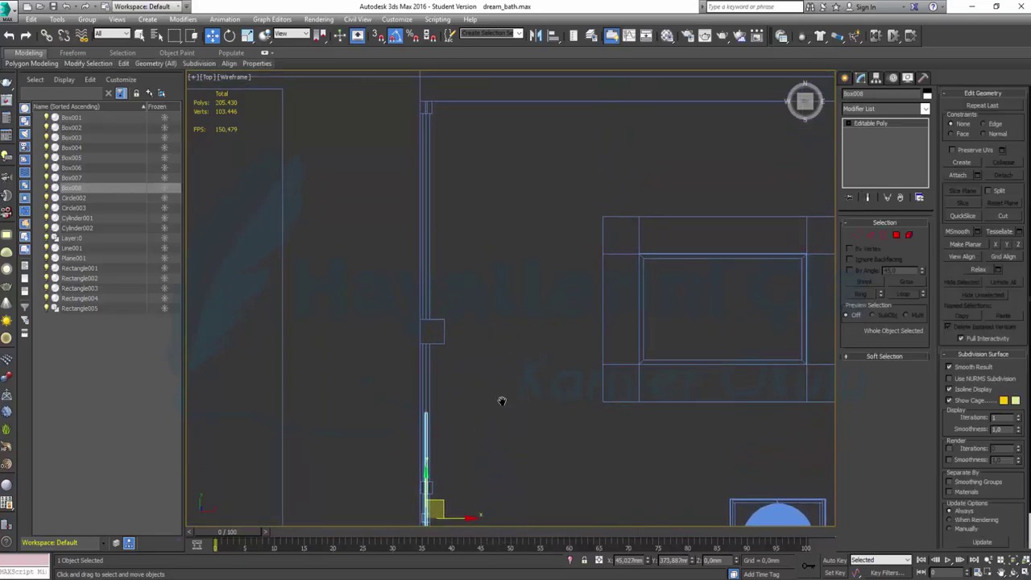
pyautogui.click(857, 234)
pyautogui.moveTo(375, 369); pyautogui.dragTo(463, 427)
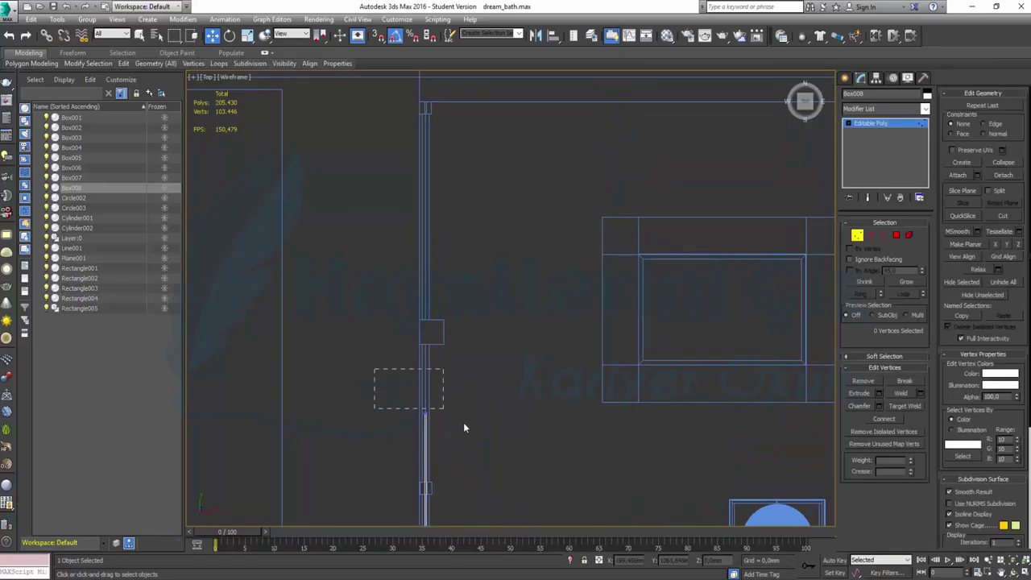
pyautogui.moveTo(434, 284); pyautogui.dragTo(462, 74)
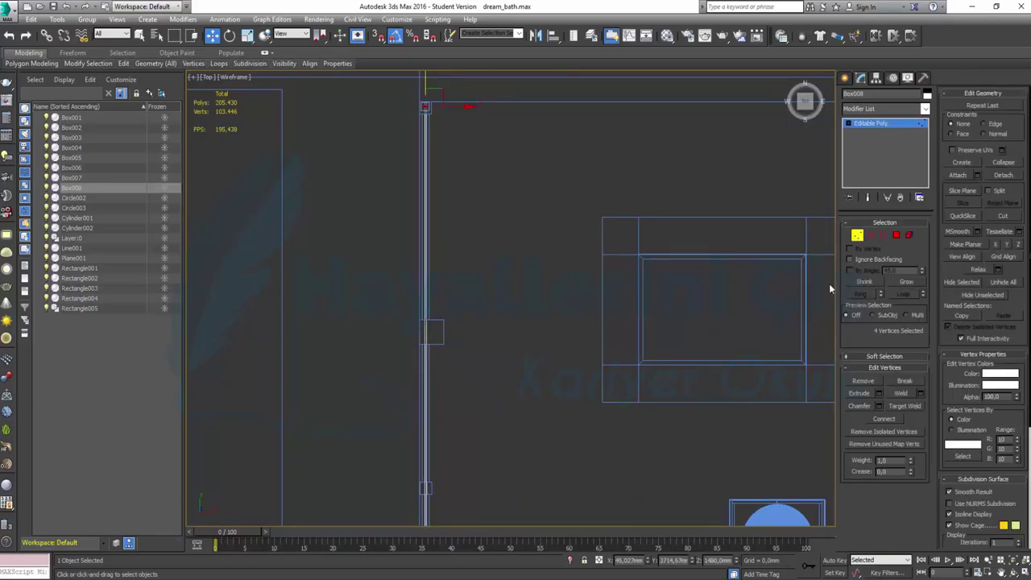
pyautogui.click(857, 236)
# Step: Orbit the maximized Perspective view over the room to check the panels against the walls
pyautogui.hotkey('alt', 'w')
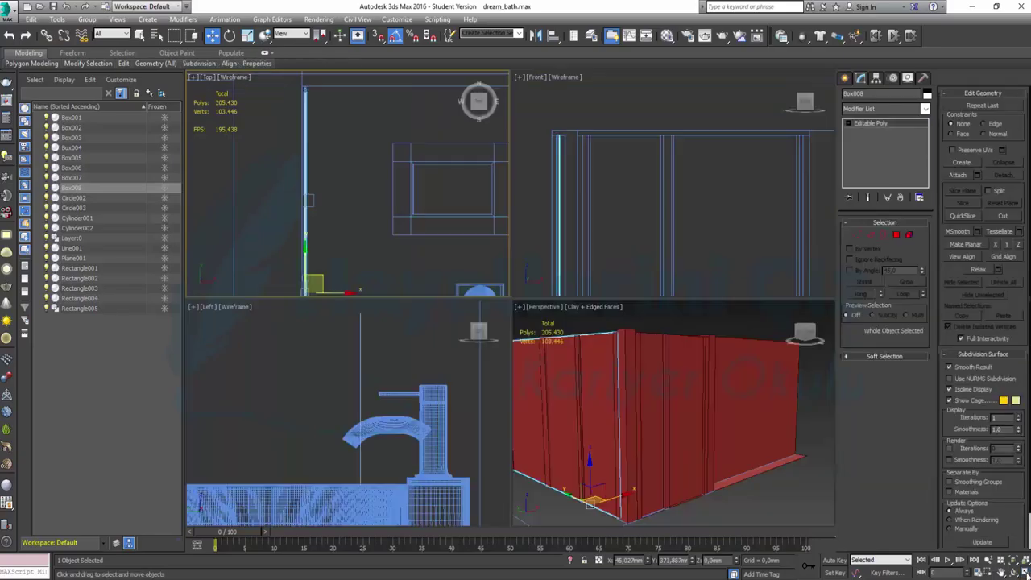
pyautogui.moveTo(720, 428)
pyautogui.keyDown('alt'); pyautogui.mouseDown(button='middle')
pyautogui.moveTo(629, 454)
pyautogui.moveTo(625, 421)
pyautogui.mouseUp(button='middle'); pyautogui.keyUp('alt')
pyautogui.scroll(-3, 625, 421)
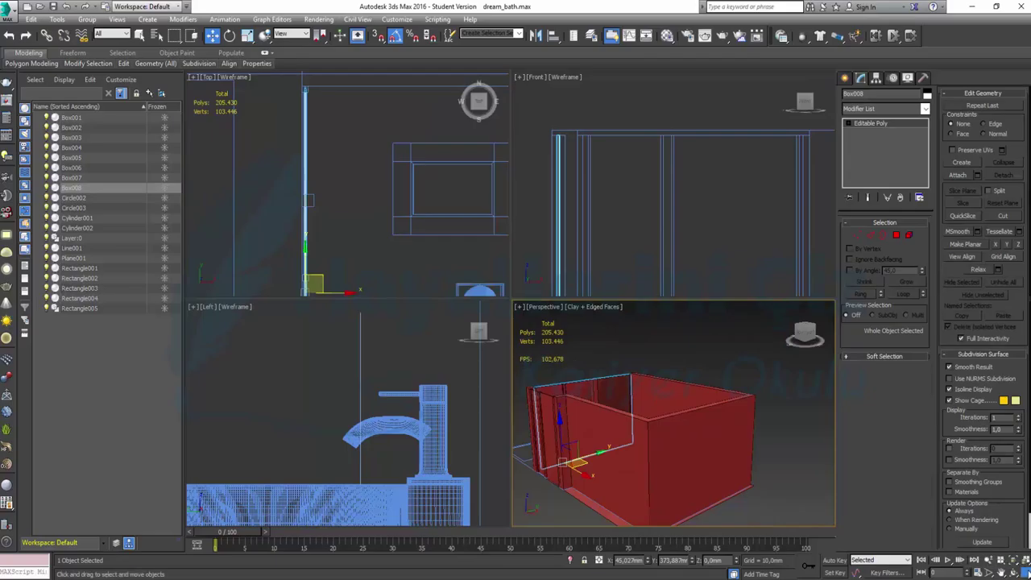
pyautogui.hotkey('alt', 'w')
pyautogui.moveTo(529, 294)
pyautogui.keyDown('alt'); pyautogui.mouseDown(button='middle')
pyautogui.moveTo(340, 317)
pyautogui.moveTo(419, 310)
pyautogui.moveTo(452, 323)
pyautogui.mouseUp(button='middle'); pyautogui.keyUp('alt')
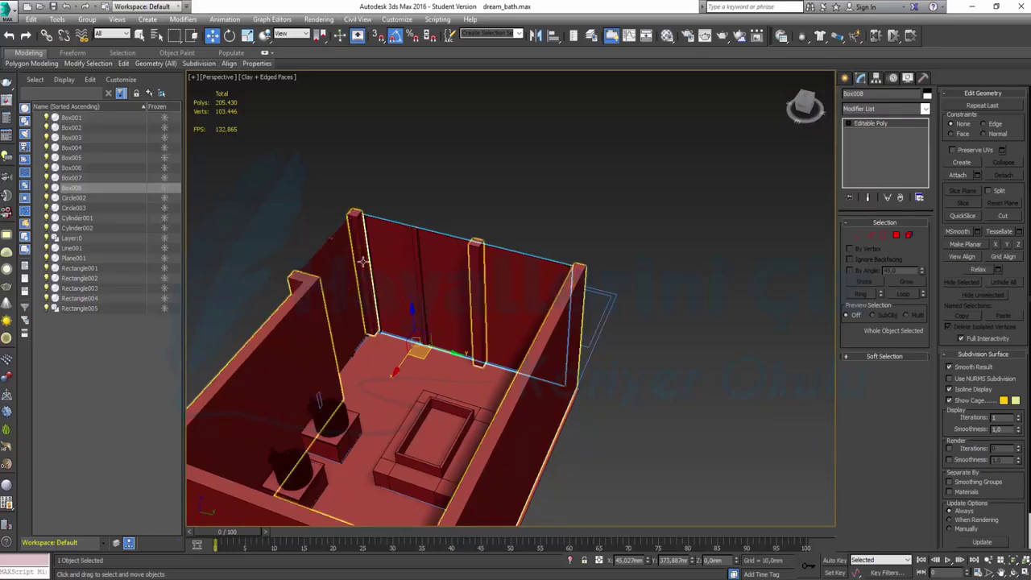
pyautogui.moveTo(389, 293)
pyautogui.keyDown('alt'); pyautogui.mouseDown(button='middle')
pyautogui.moveTo(414, 288)
pyautogui.moveTo(460, 311)
pyautogui.moveTo(417, 340)
pyautogui.moveTo(376, 308)
pyautogui.moveTo(400, 302)
pyautogui.mouseUp(button='middle'); pyautogui.keyUp('alt')
pyautogui.scroll(3, 413, 287)
# Step: Select the Rectangle001 posts and make an instance copy, Rectangle006, above them
pyautogui.click(400, 302)
pyautogui.scroll(-5, 757, 308)
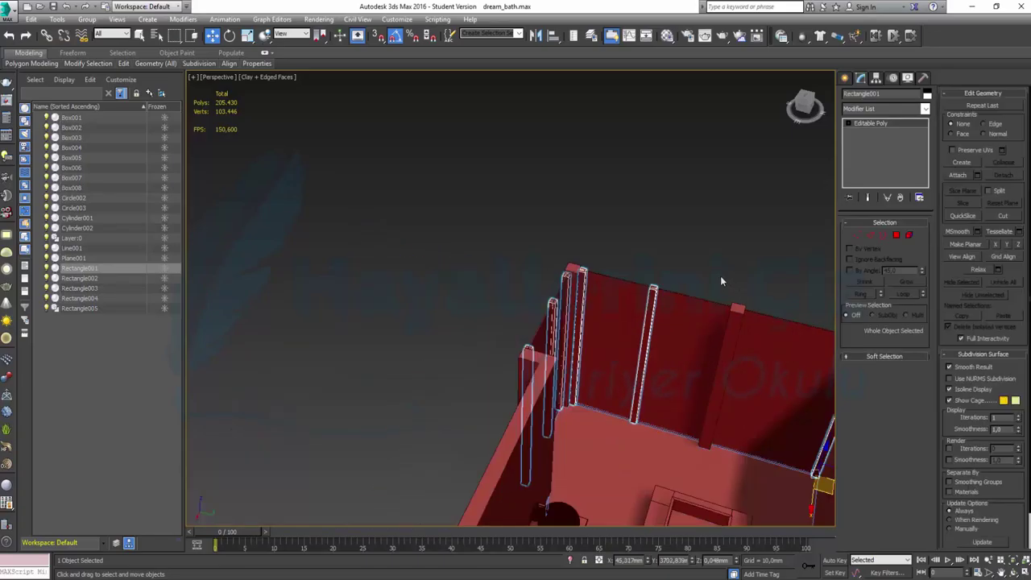
pyautogui.scroll(-3, 721, 275)
pyautogui.keyDown('alt'); pyautogui.moveTo(721, 276); pyautogui.dragTo(685, 290, button='middle'); pyautogui.keyUp('alt')
pyautogui.moveTo(630, 362); pyautogui.dragTo(628, 200)
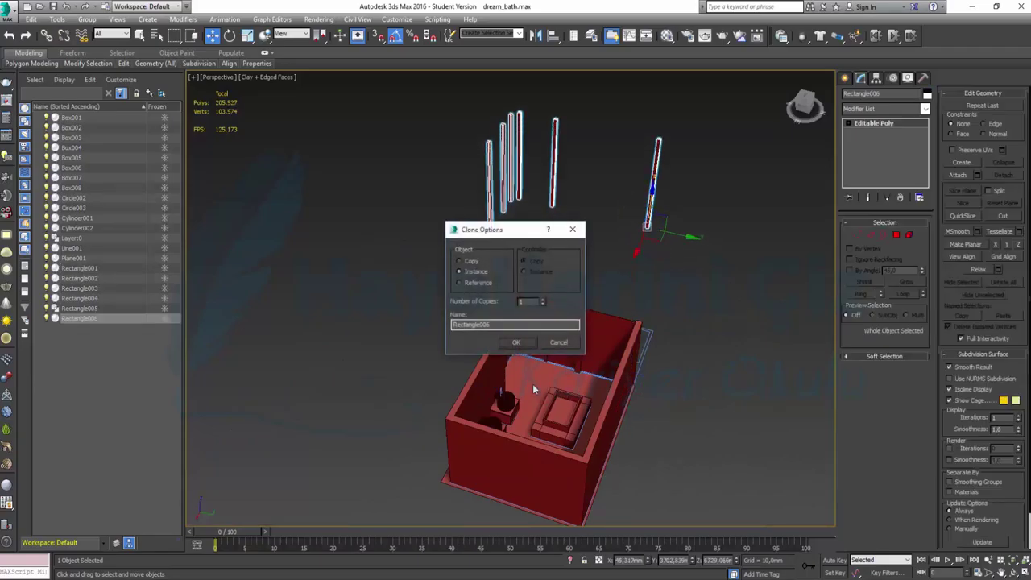
pyautogui.click(513, 340)
# Step: Frame the copied posts in Perspective and enter Vertex mode on Rectangle006
pyautogui.scroll(2, 572, 197)
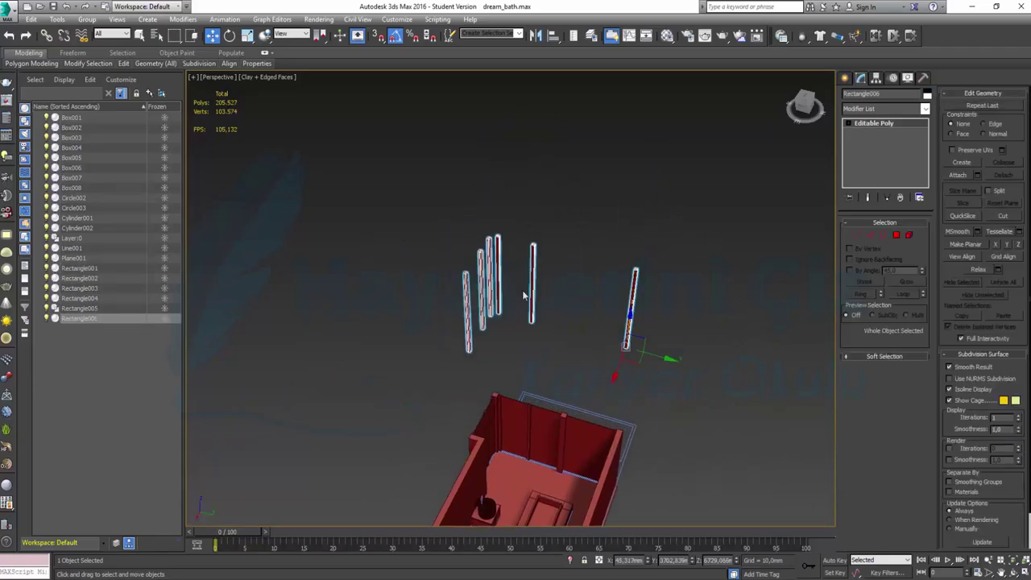
pyautogui.scroll(4, 548, 242)
pyautogui.scroll(-3, 524, 290)
pyautogui.scroll(3, 516, 221)
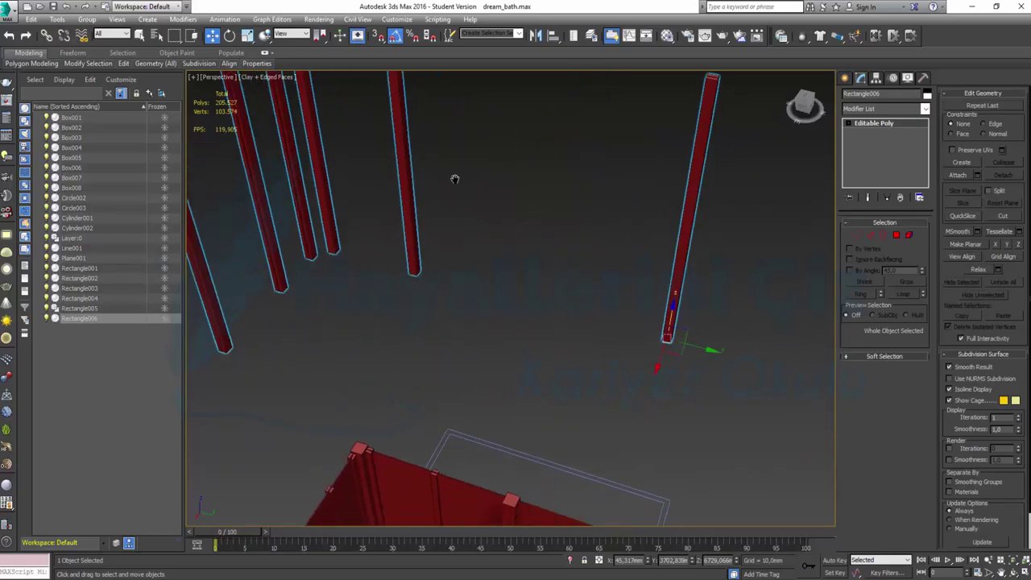
pyautogui.scroll(3, 575, 403)
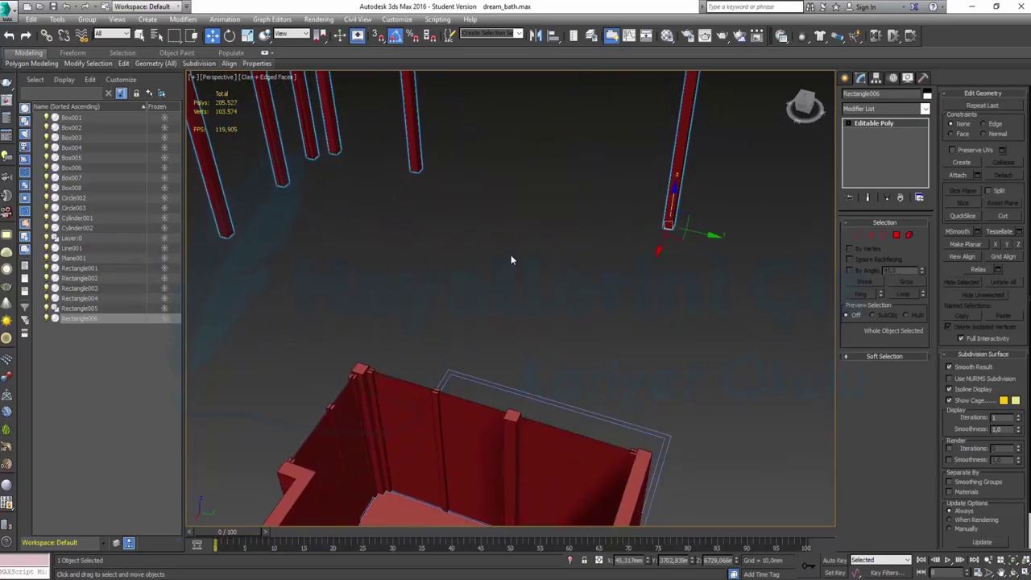
pyautogui.moveTo(511, 258); pyautogui.dragTo(595, 400, button='middle')
pyautogui.moveTo(552, 276); pyautogui.dragTo(541, 343, button='middle')
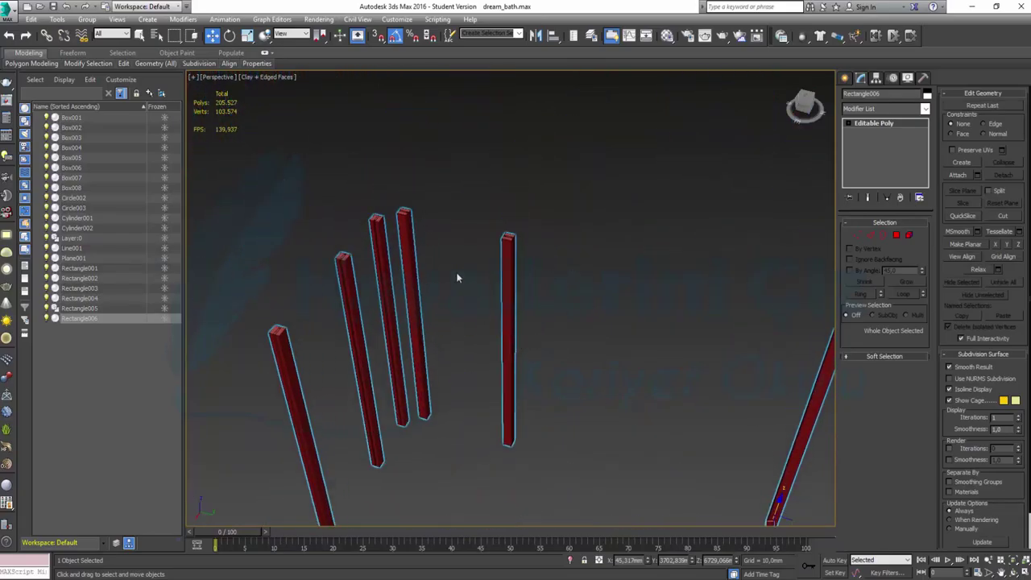
pyautogui.scroll(2, 456, 278)
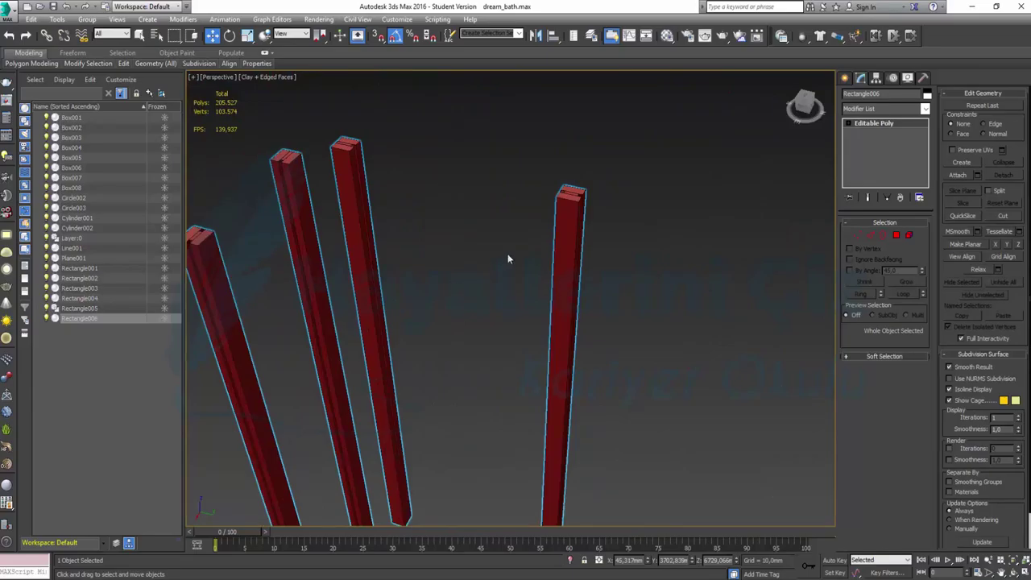
pyautogui.scroll(-5, 403, 290)
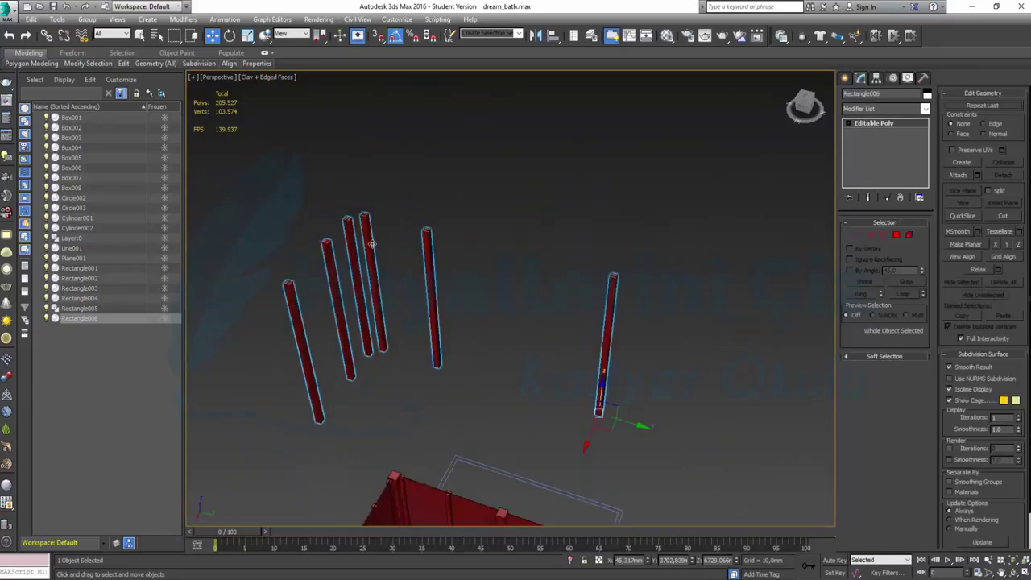
pyautogui.click(854, 234)
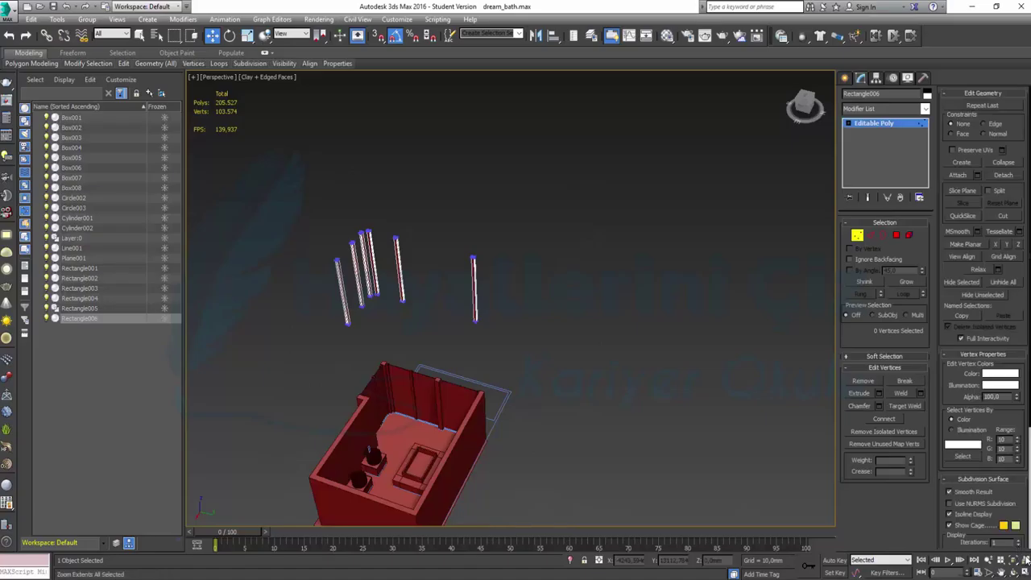
# Step: Maximize the Top view, move Rectangle006 upward in the plan, and re-enter Vertex mode
pyautogui.hotkey('alt', 'w')
pyautogui.scroll(-5, 348, 163)
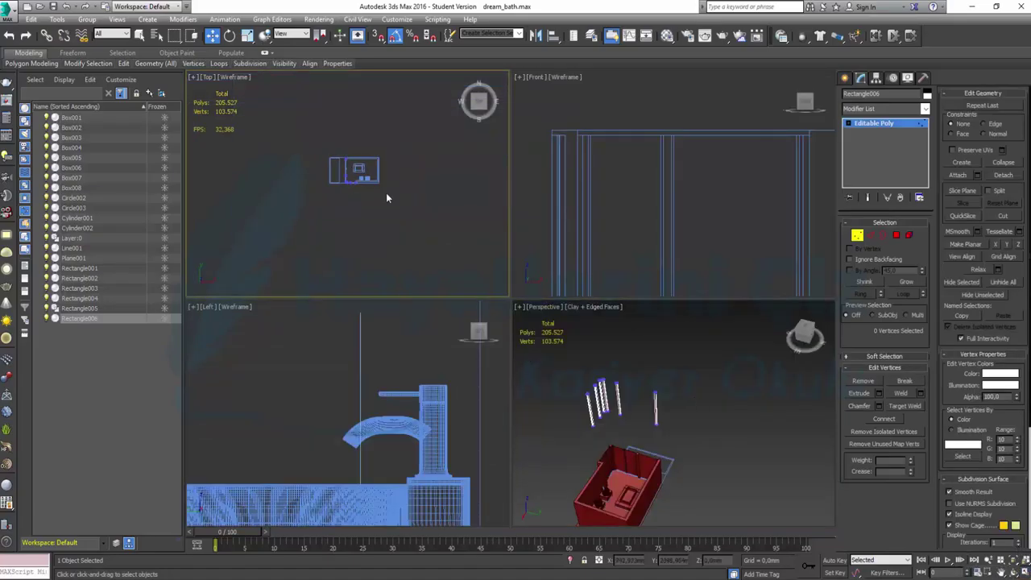
pyautogui.hotkey('alt', 'w')
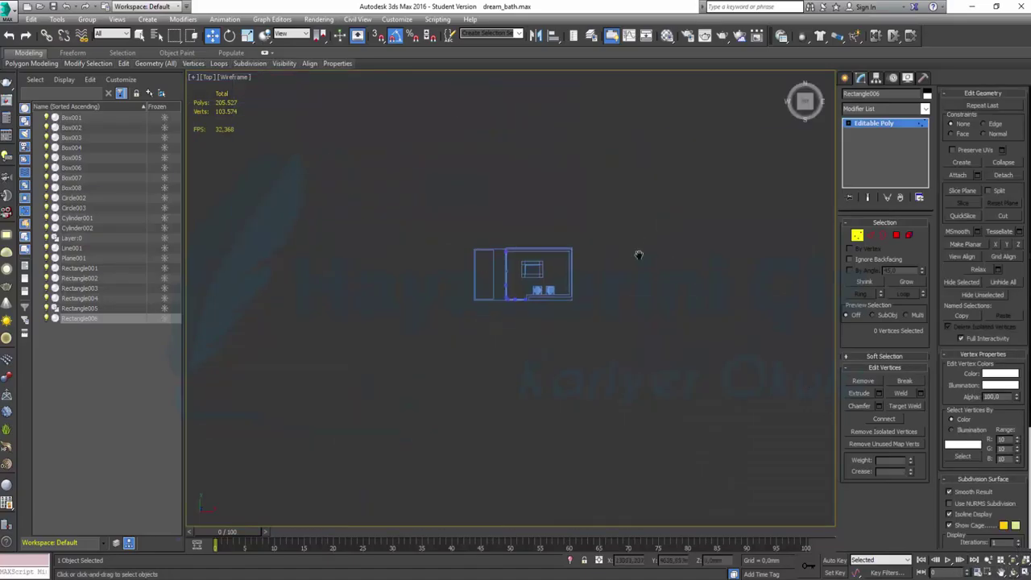
pyautogui.press('1')
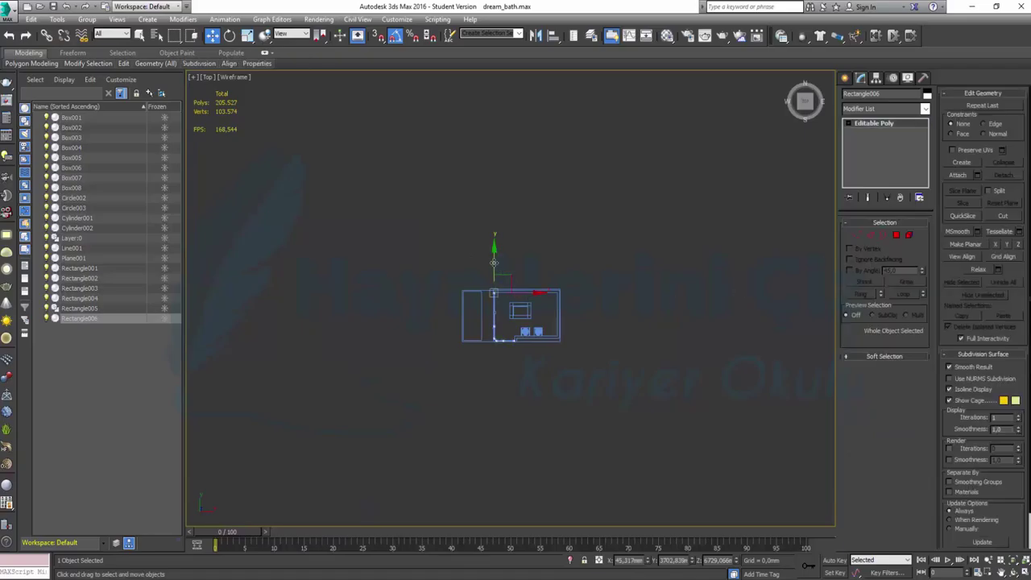
pyautogui.moveTo(494, 256); pyautogui.dragTo(494, 187)
pyautogui.scroll(5, 535, 214)
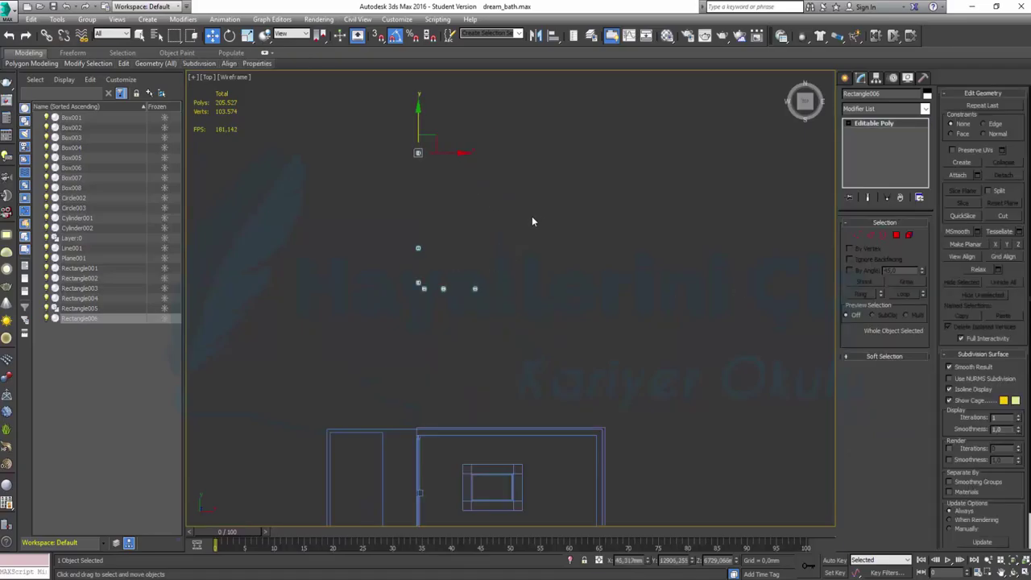
pyautogui.click(858, 235)
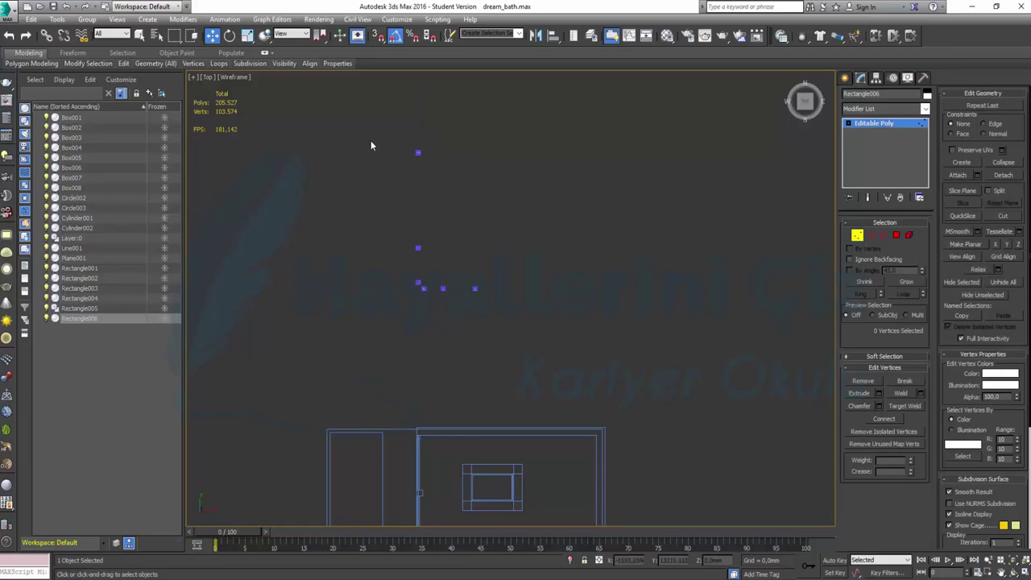
# Step: Delete Rectangle006's stray vertices, leaving one compact post, and exit Vertex mode
pyautogui.moveTo(359, 130); pyautogui.dragTo(449, 172)
pyautogui.press('Delete')
pyautogui.scroll(2, 443, 248)
pyautogui.scroll(2, 443, 248)
pyautogui.moveTo(553, 377)
pyautogui.mouseDown()
pyautogui.moveTo(431, 295)
pyautogui.moveTo(387, 313)
pyautogui.mouseUp()
pyautogui.press('Delete')
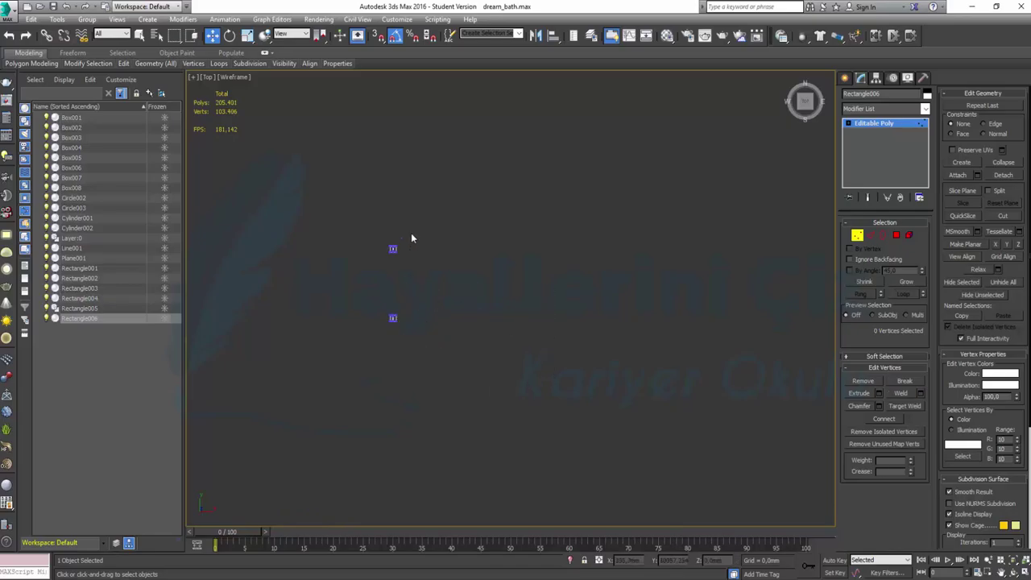
pyautogui.moveTo(411, 237); pyautogui.dragTo(363, 279)
pyautogui.press('Delete')
pyautogui.moveTo(431, 338); pyautogui.dragTo(385, 311)
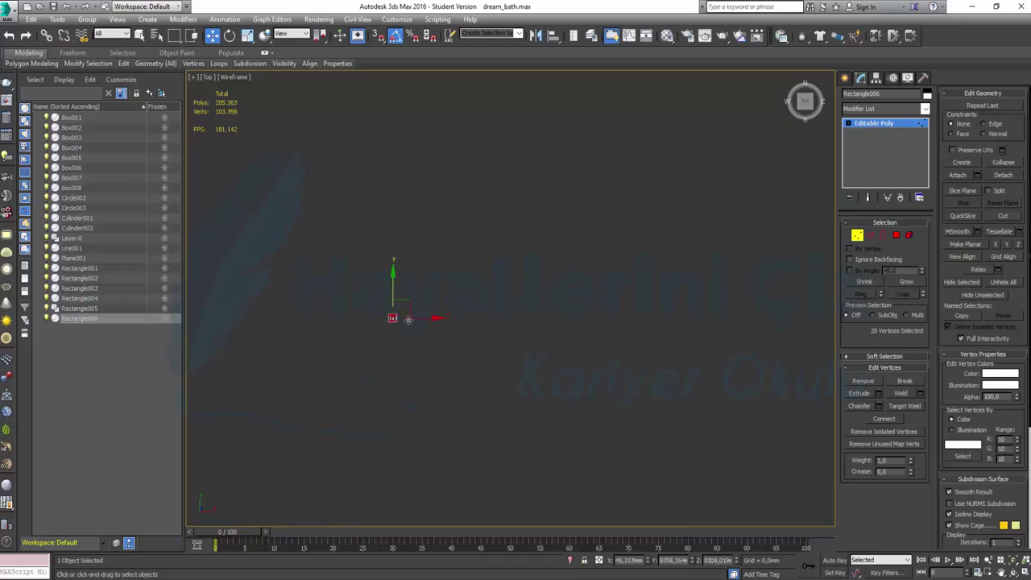
pyautogui.click(854, 235)
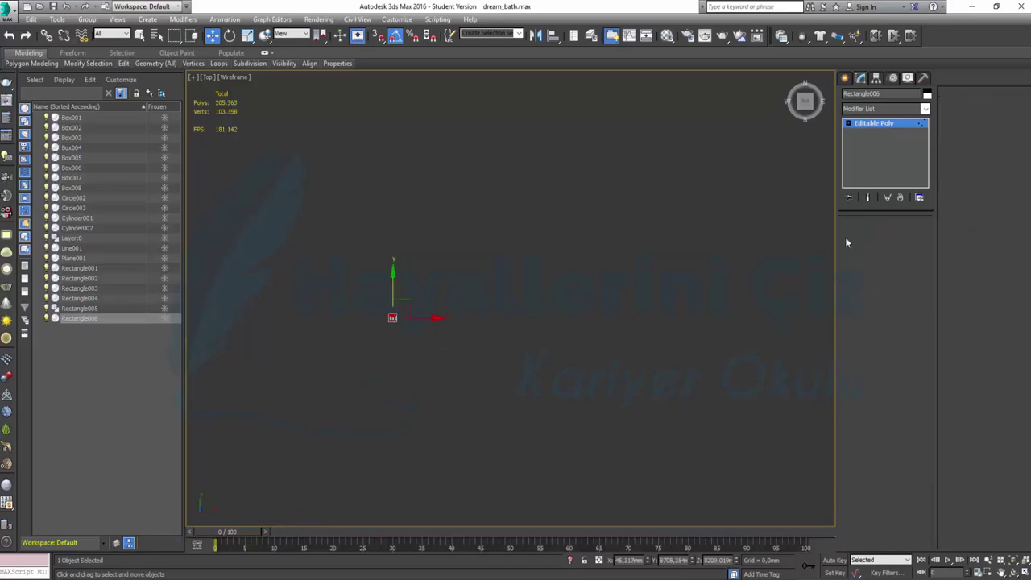
# Step: Center Rectangle006's pivot to the object with Affect Pivot Only
pyautogui.click(877, 79)
pyautogui.click(892, 150)
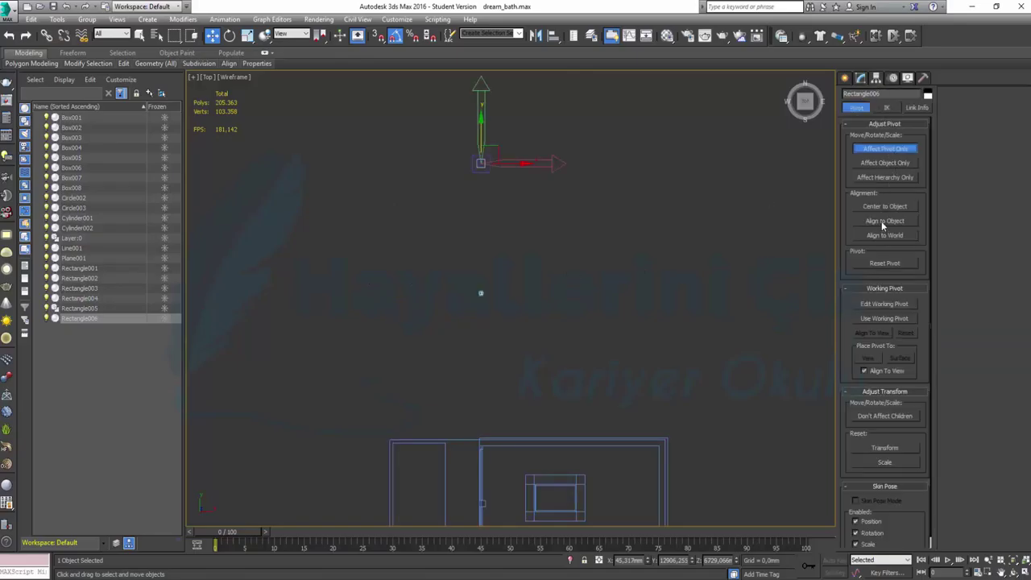
pyautogui.click(885, 207)
pyautogui.click(890, 150)
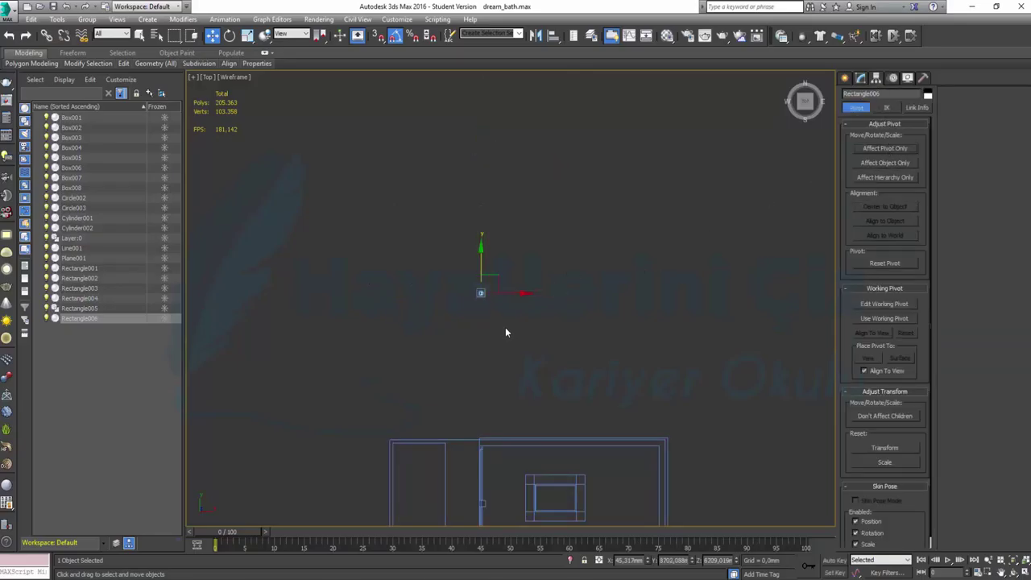
# Step: Move Rectangle006 down into the bathroom plan onto the wall line
pyautogui.scroll(-4, 487, 268)
pyautogui.moveTo(501, 263); pyautogui.dragTo(515, 362)
pyautogui.scroll(3, 473, 390)
pyautogui.scroll(3, 564, 347)
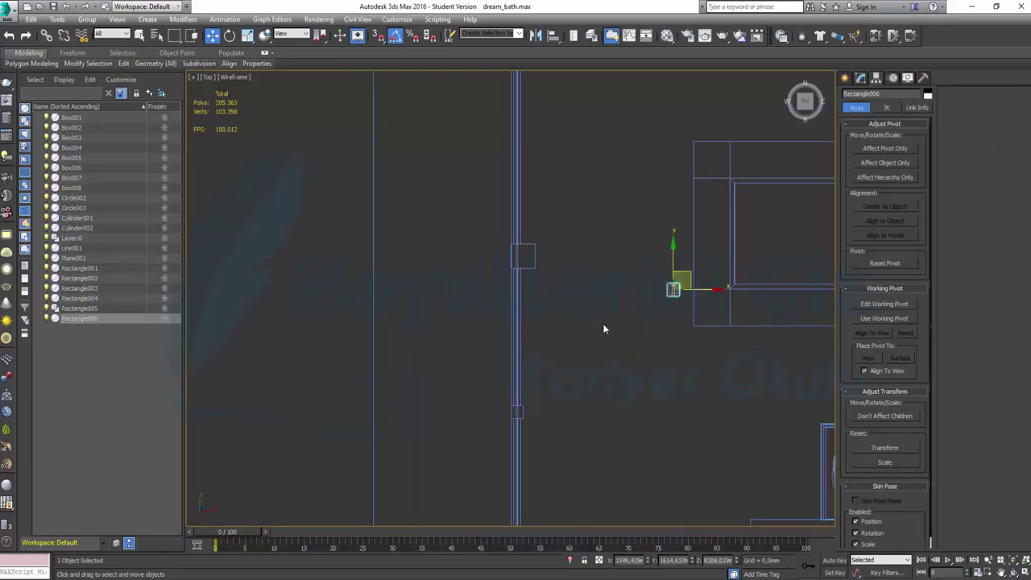
pyautogui.moveTo(655, 340); pyautogui.dragTo(599, 349, button='middle')
pyautogui.scroll(2, 624, 307)
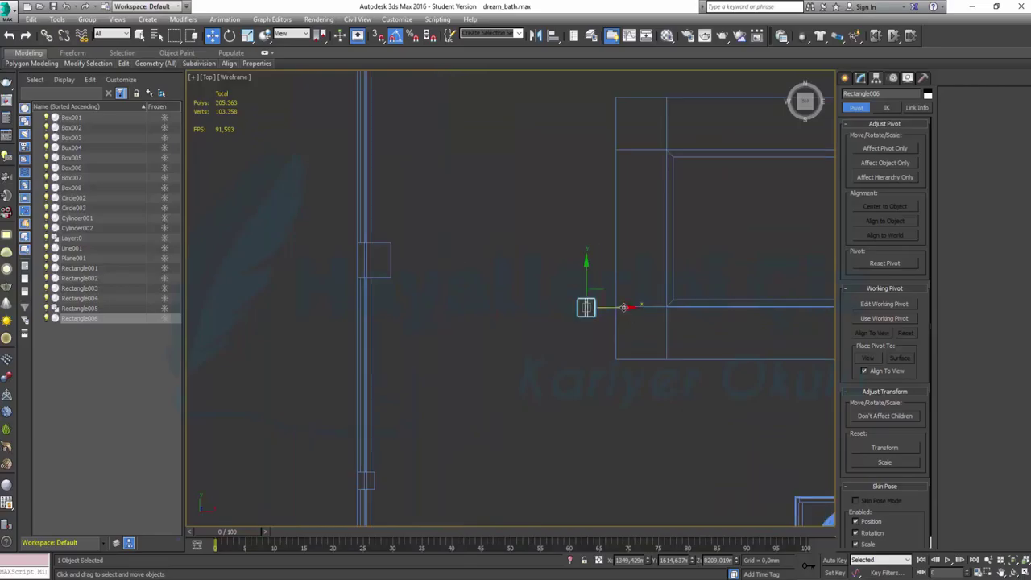
pyautogui.moveTo(601, 291); pyautogui.dragTo(382, 271)
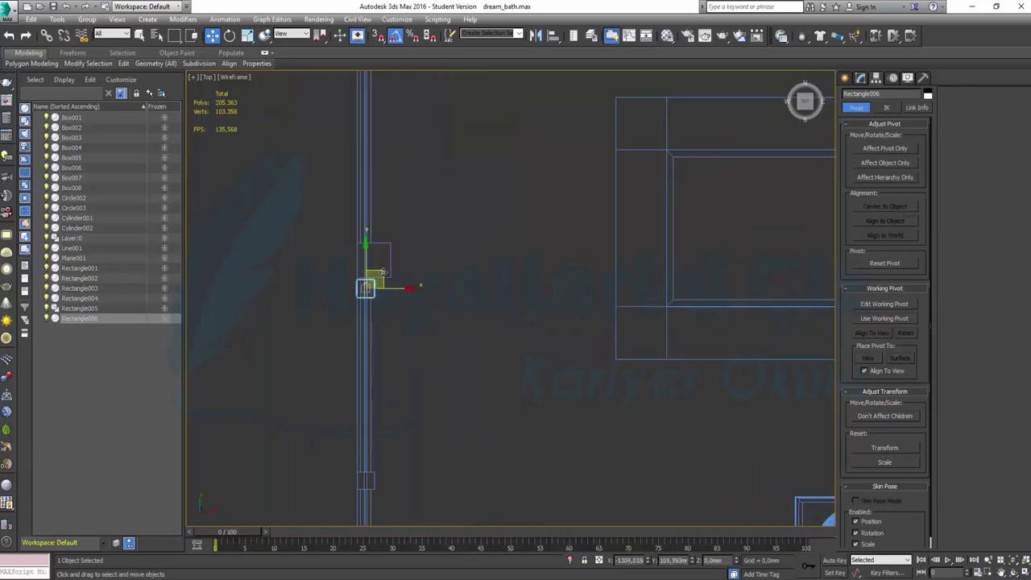
pyautogui.scroll(2, 377, 278)
pyautogui.scroll(2, 375, 283)
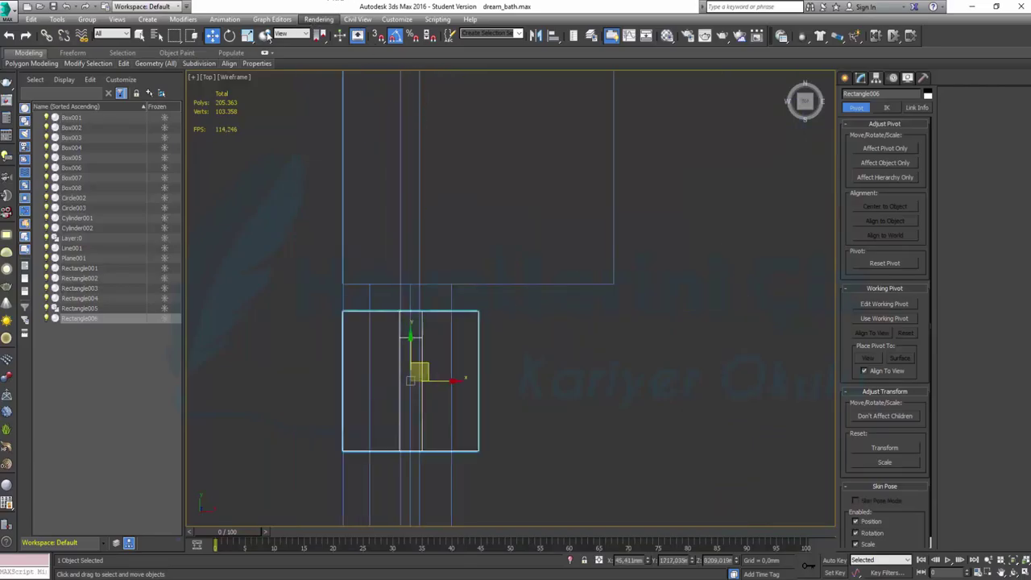
# Step: Rotate Rectangle006 180° and shift it slightly up along the wall
pyautogui.click(230, 35)
pyautogui.moveTo(455, 350); pyautogui.dragTo(454, 355)
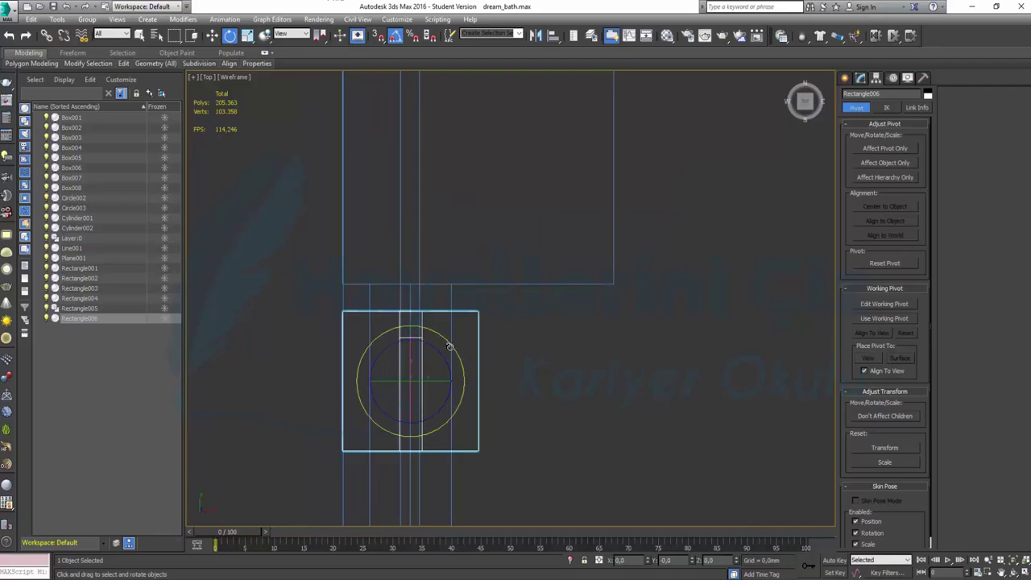
pyautogui.scroll(2, 436, 408)
pyautogui.press('w')
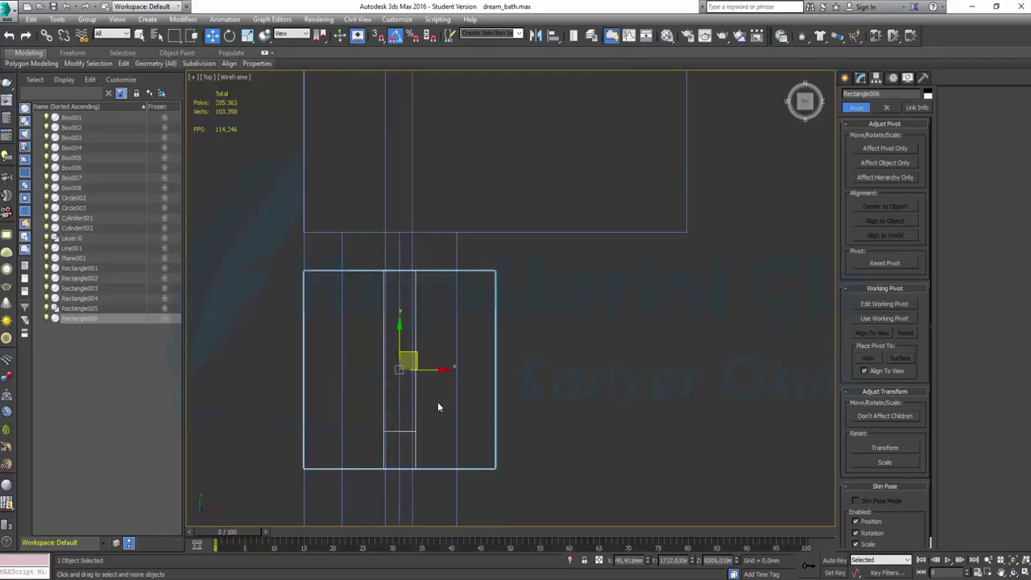
pyautogui.moveTo(398, 336); pyautogui.dragTo(395, 300)
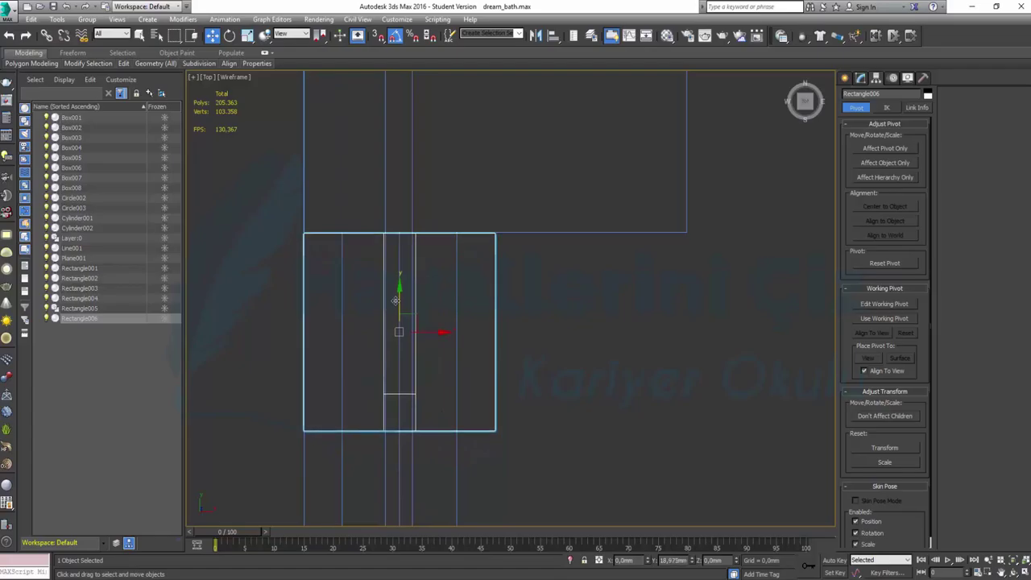
pyautogui.moveTo(396, 301); pyautogui.dragTo(396, 306)
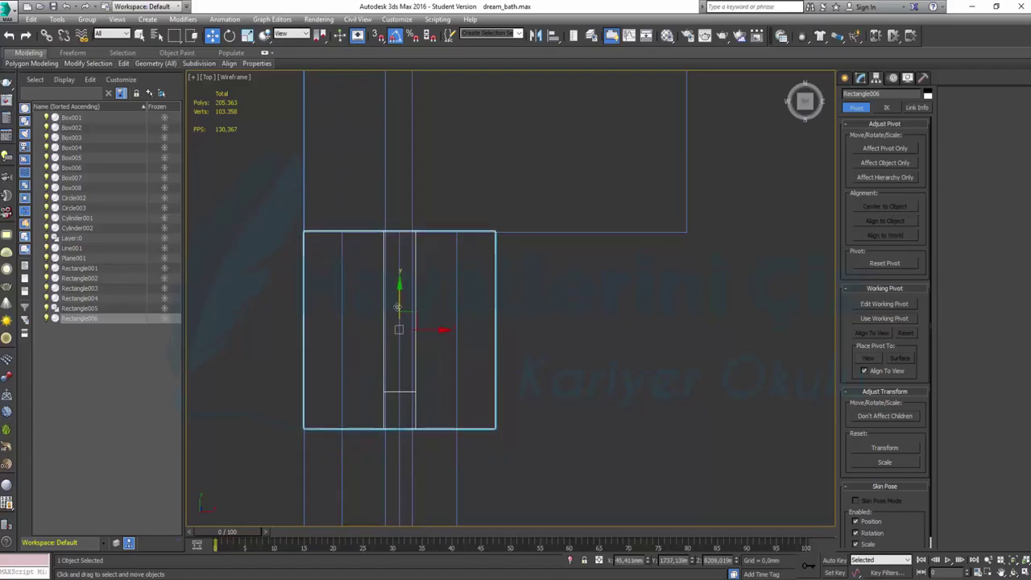
# Step: Create an instance clone, Rectangle007, above the post along the wall and rotate it
pyautogui.scroll(-3, 461, 341)
pyautogui.scroll(-3, 461, 341)
pyautogui.scroll(-2, 500, 353)
pyautogui.scroll(-2, 467, 373)
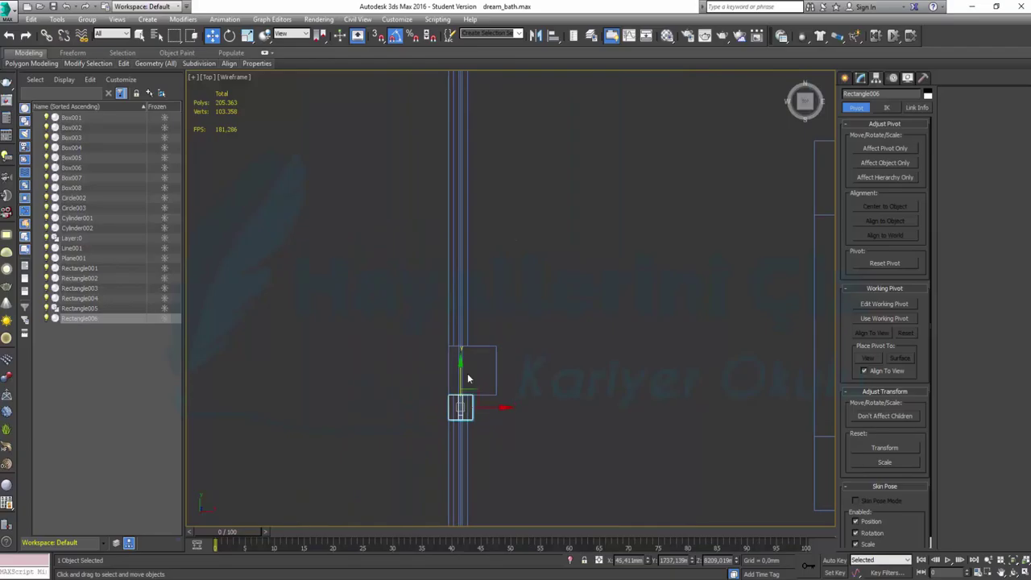
pyautogui.keyDown('shift'); pyautogui.moveTo(460, 372); pyautogui.dragTo(460, 286); pyautogui.keyUp('shift')
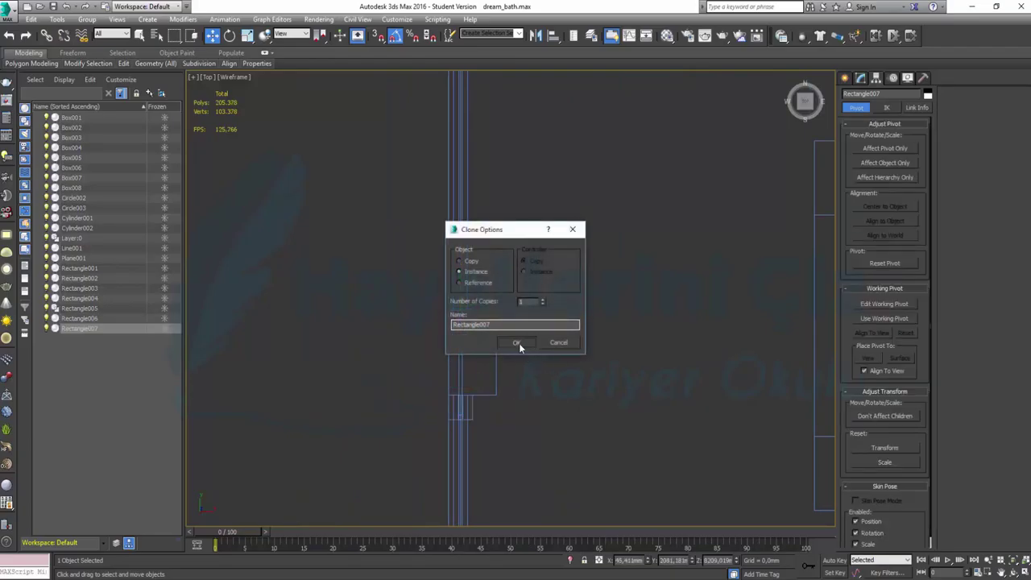
pyautogui.click(519, 343)
pyautogui.click(229, 35)
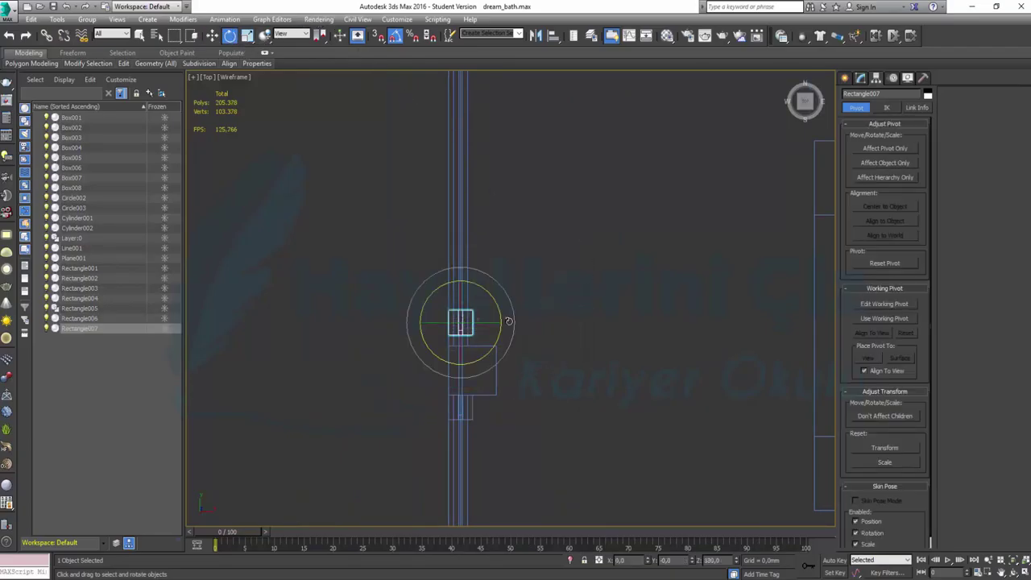
pyautogui.moveTo(508, 321); pyautogui.dragTo(509, 304)
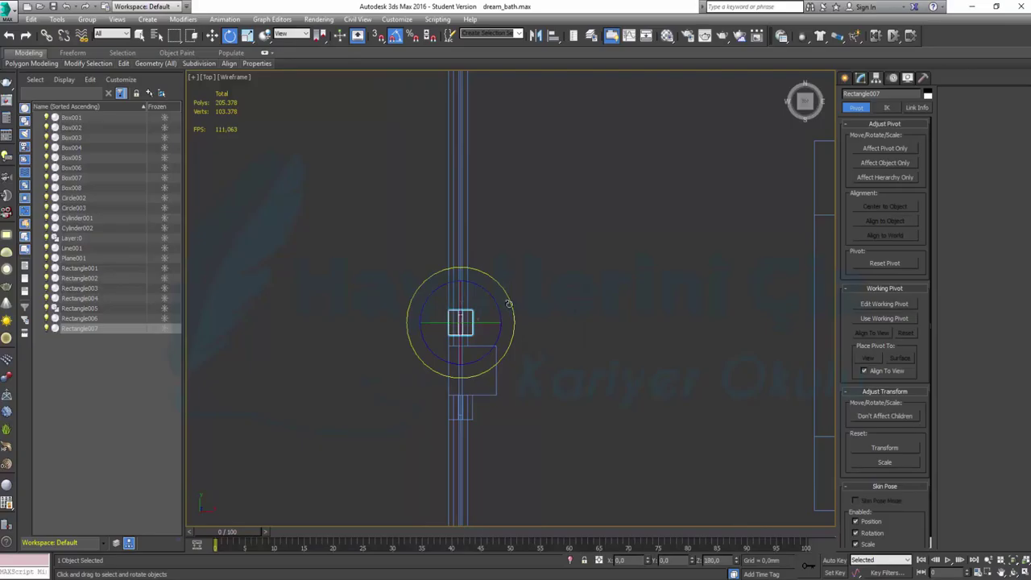
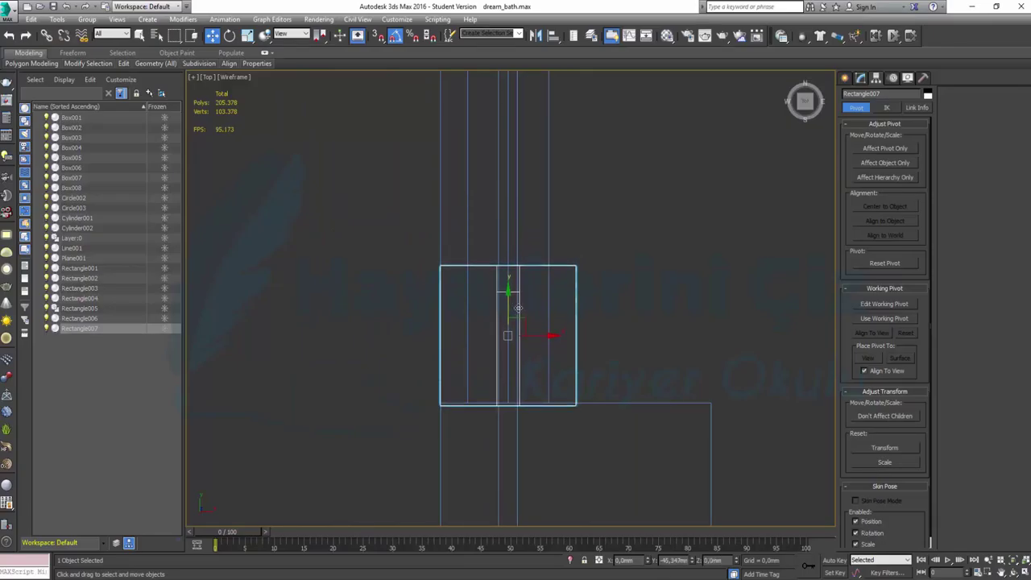
# Step: Clear the selection and restore the four-viewport layout
pyautogui.click(653, 343)
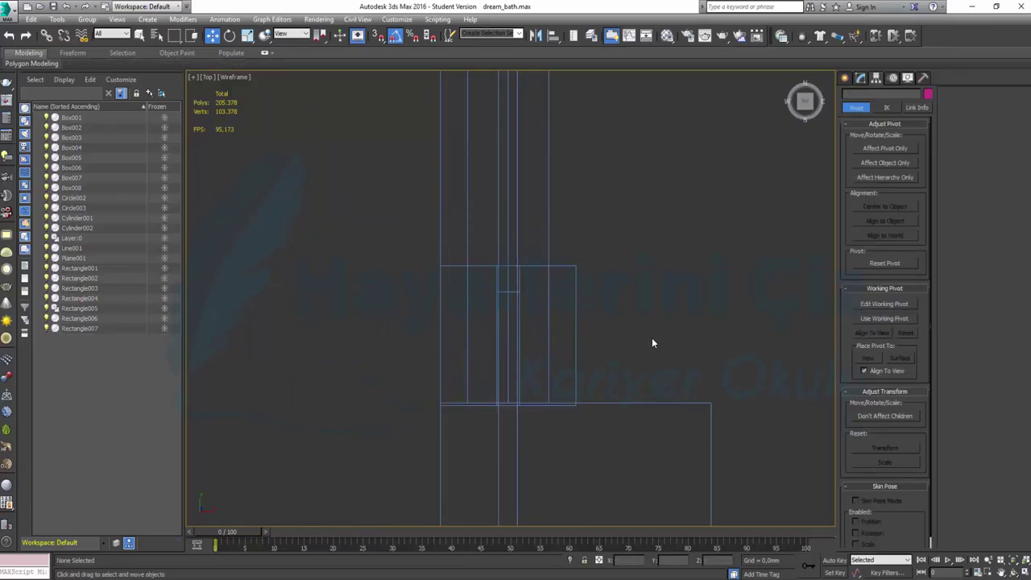
pyautogui.scroll(3, 624, 347)
pyautogui.scroll(3, 624, 347)
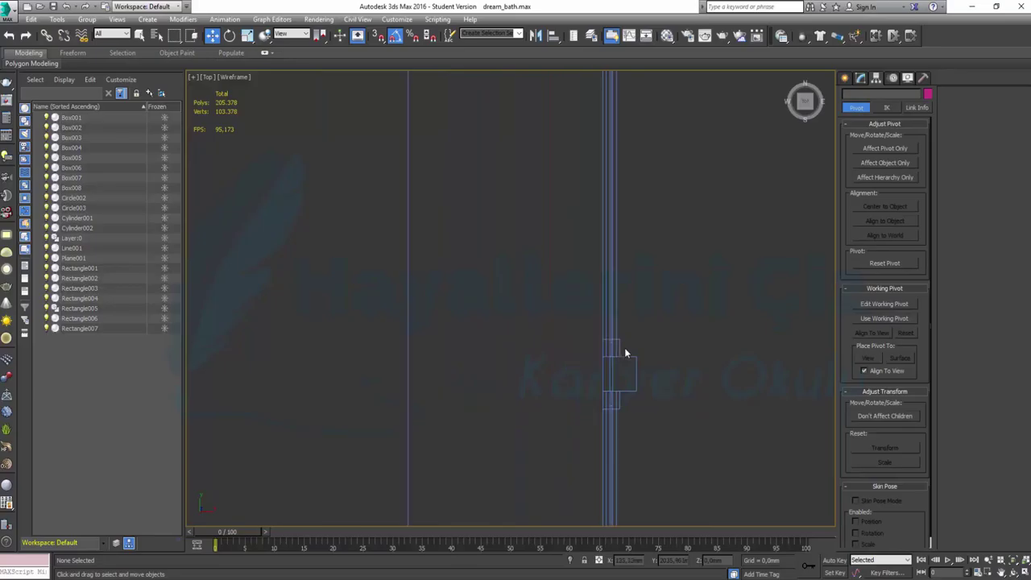
pyautogui.scroll(-5, 625, 347)
pyautogui.scroll(-4, 625, 353)
pyautogui.hotkey('alt', 'w')
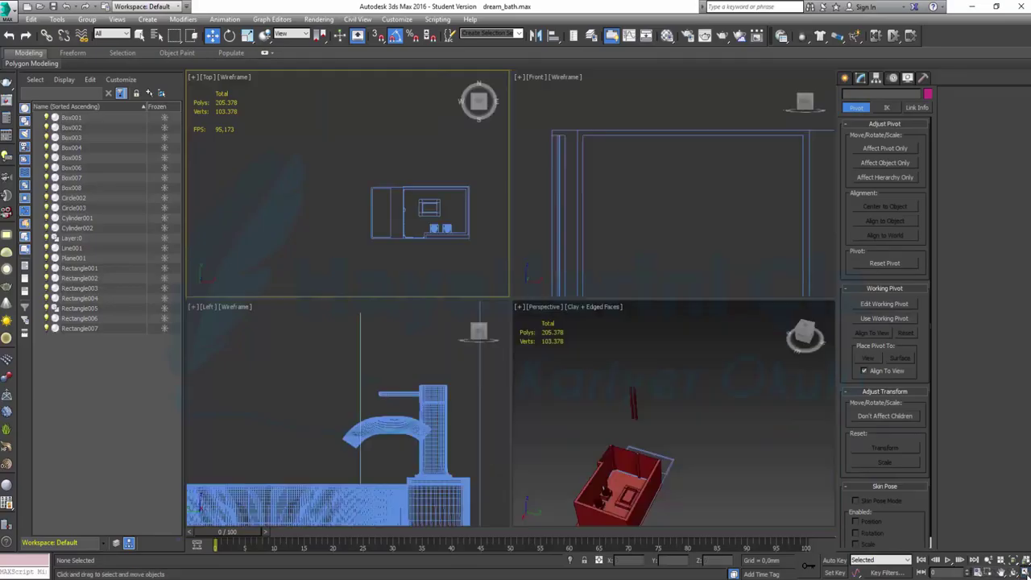
# Step: Window-select both red pillars, Rectangle006 and Rectangle007, in a maximized Perspective view, then return to four views
pyautogui.click(689, 416)
pyautogui.hotkey('alt', 'w')
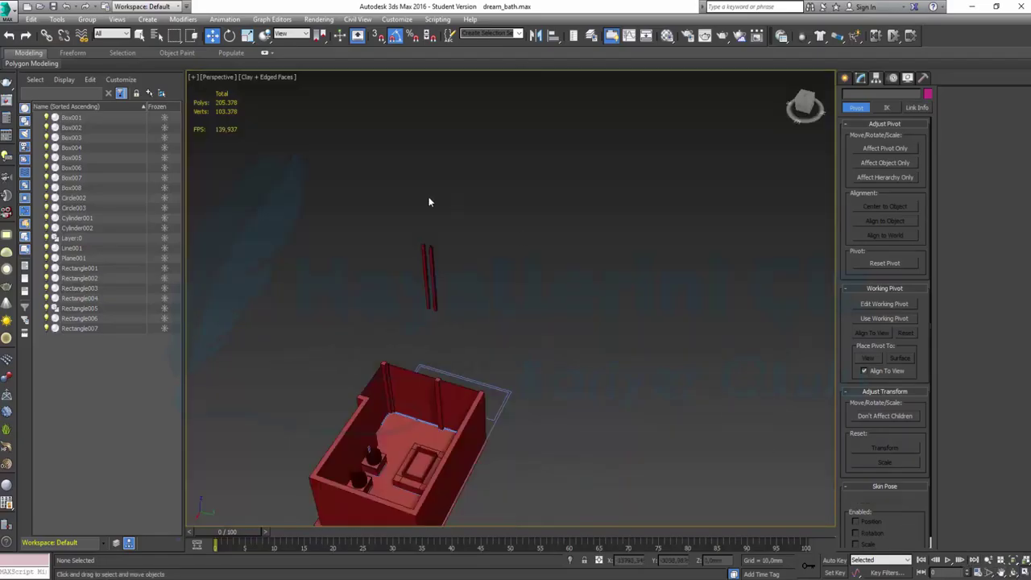
pyautogui.scroll(2, 454, 264)
pyautogui.scroll(2, 454, 264)
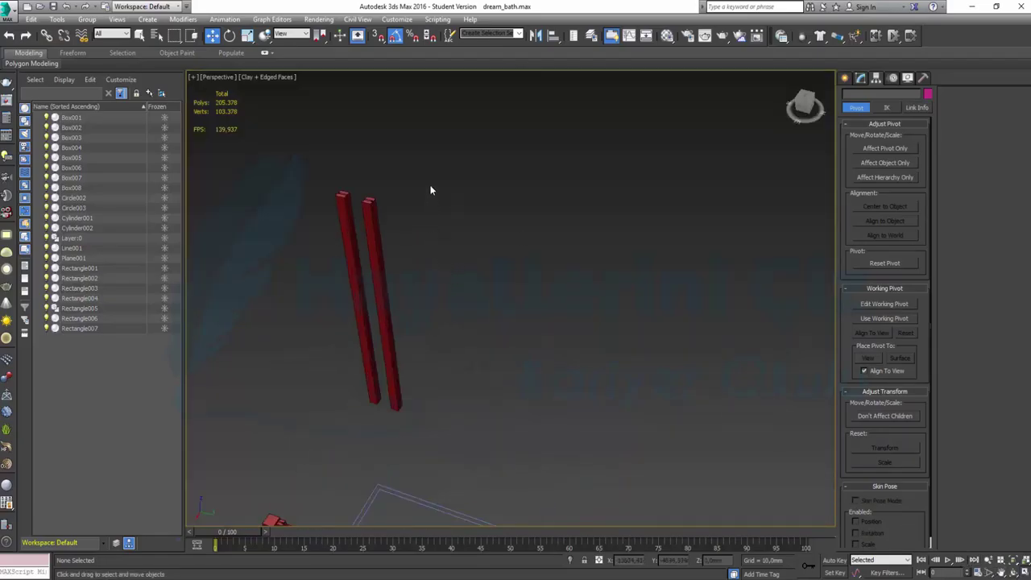
pyautogui.moveTo(432, 191); pyautogui.dragTo(324, 264)
pyautogui.hotkey('alt', 'w')
pyautogui.rightClick(706, 179)
pyautogui.scroll(-5, 305, 387)
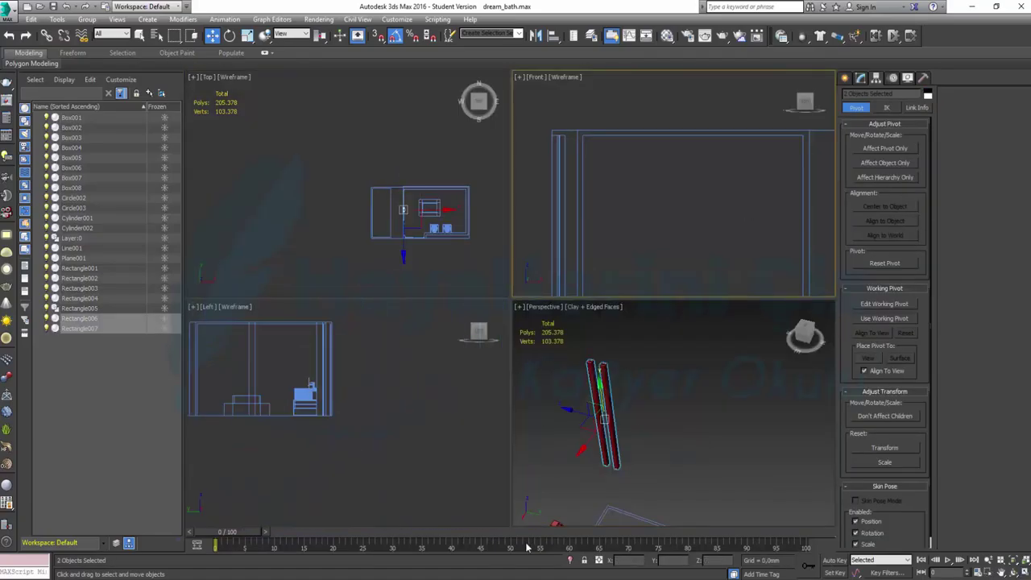
# Step: Maximize the Front view and frame the room with the selected pillars above it
pyautogui.click(1023, 571)
pyautogui.scroll(-2, 354, 193)
pyautogui.scroll(-3, 382, 192)
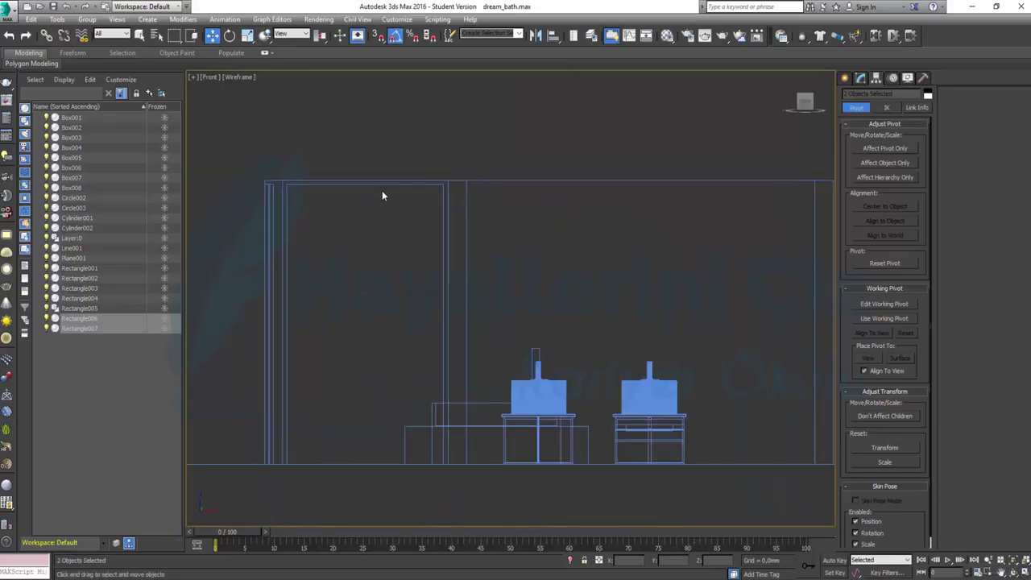
pyautogui.scroll(-2, 382, 190)
pyautogui.moveTo(371, 196)
pyautogui.mouseDown(button='middle')
pyautogui.moveTo(350, 240)
pyautogui.moveTo(359, 231)
pyautogui.mouseUp(button='middle')
pyautogui.scroll(-3, 426, 195)
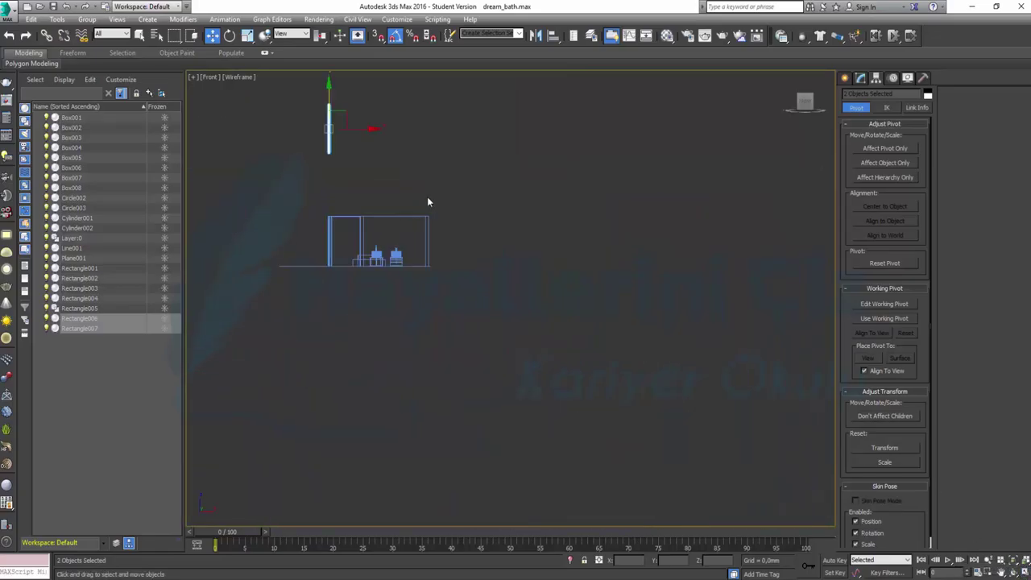
pyautogui.moveTo(427, 196); pyautogui.dragTo(499, 302, button='middle')
pyautogui.scroll(3, 499, 302)
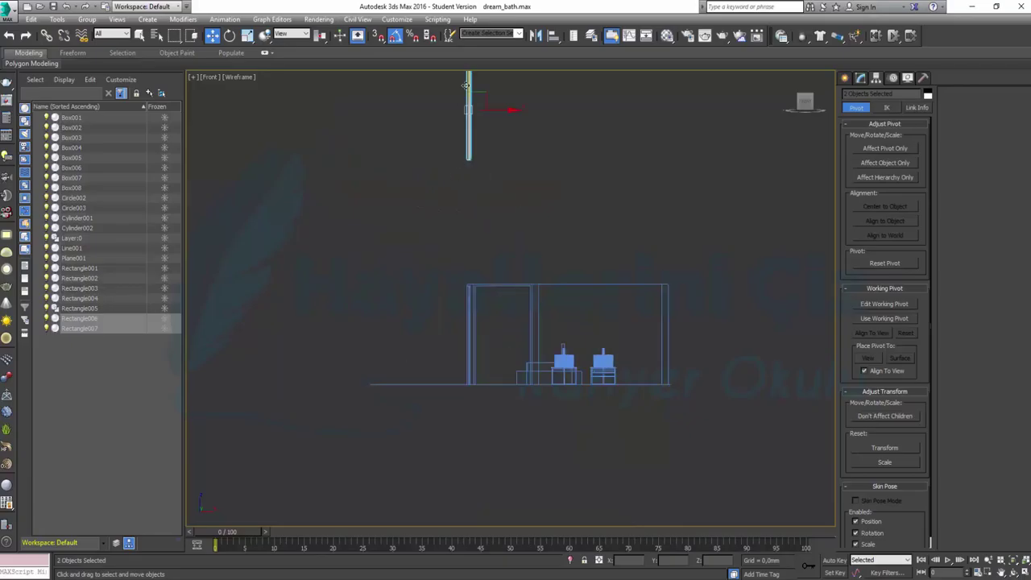
# Step: Lower the pillars along Y onto the floor line beside the wall, then deselect and restore four views
pyautogui.moveTo(465, 85); pyautogui.dragTo(466, 298)
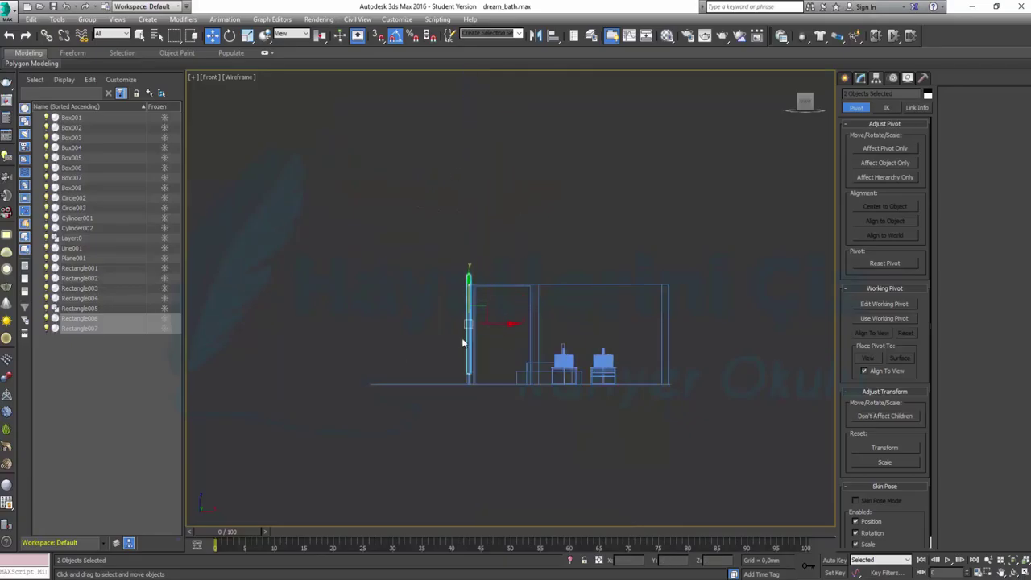
pyautogui.scroll(5, 463, 343)
pyautogui.moveTo(591, 316); pyautogui.dragTo(594, 240, button='middle')
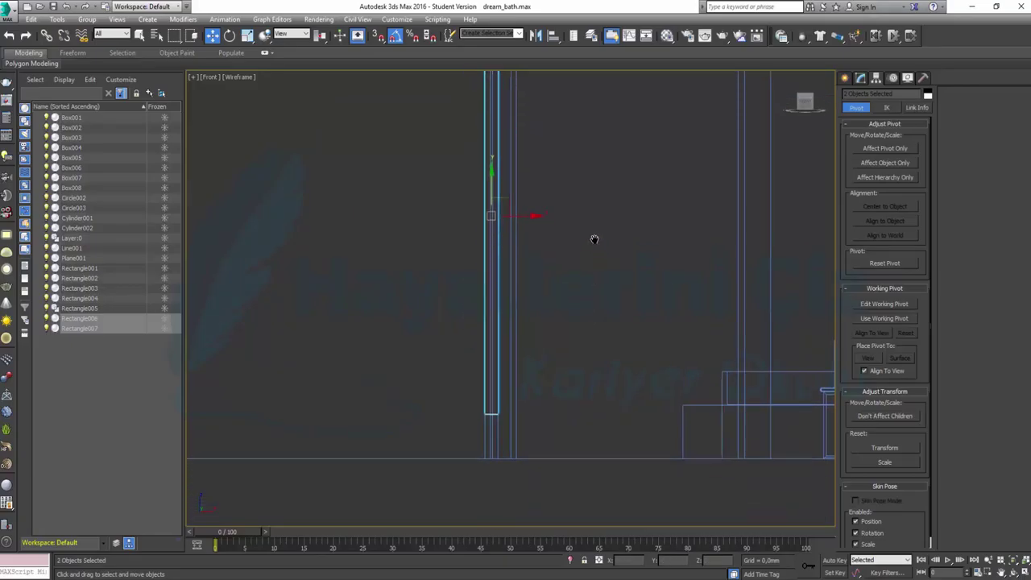
pyautogui.moveTo(491, 173); pyautogui.dragTo(492, 217)
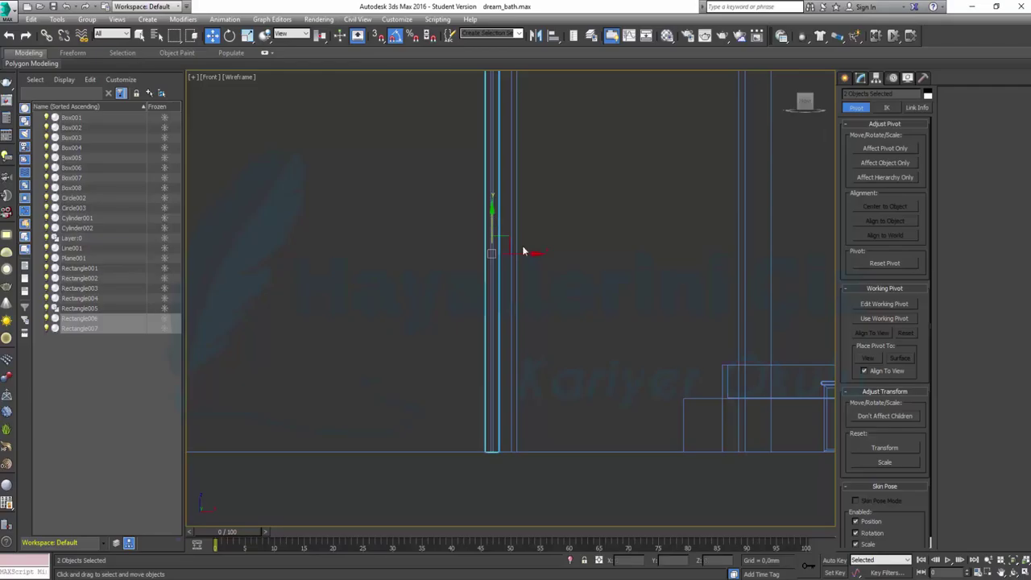
pyautogui.scroll(-3, 606, 319)
pyautogui.click(616, 329)
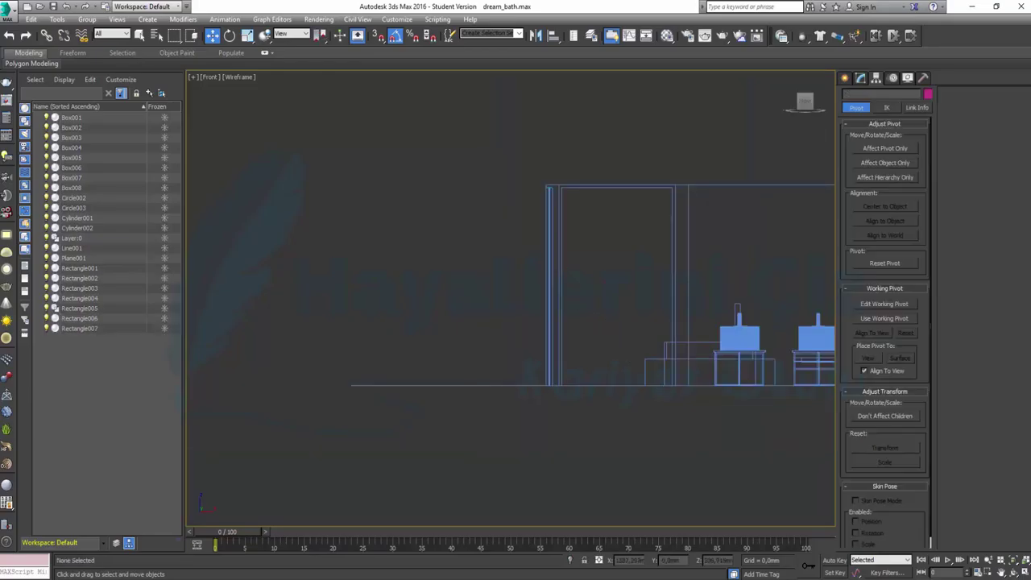
pyautogui.click(1020, 562)
pyautogui.click(699, 368)
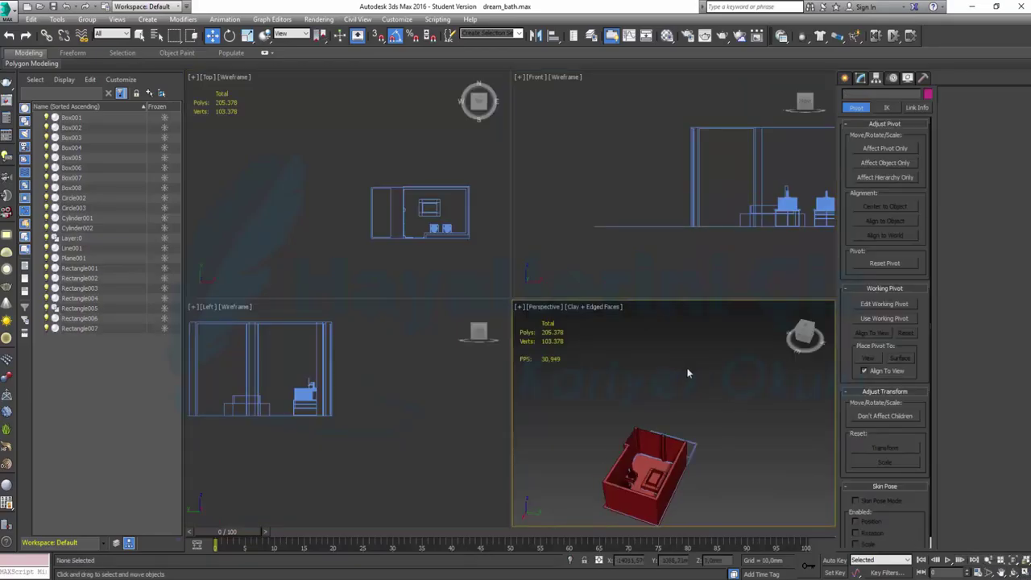
# Step: Frame the whole bathroom and maximize the Perspective view, orbiting to a higher angle
pyautogui.press('z')
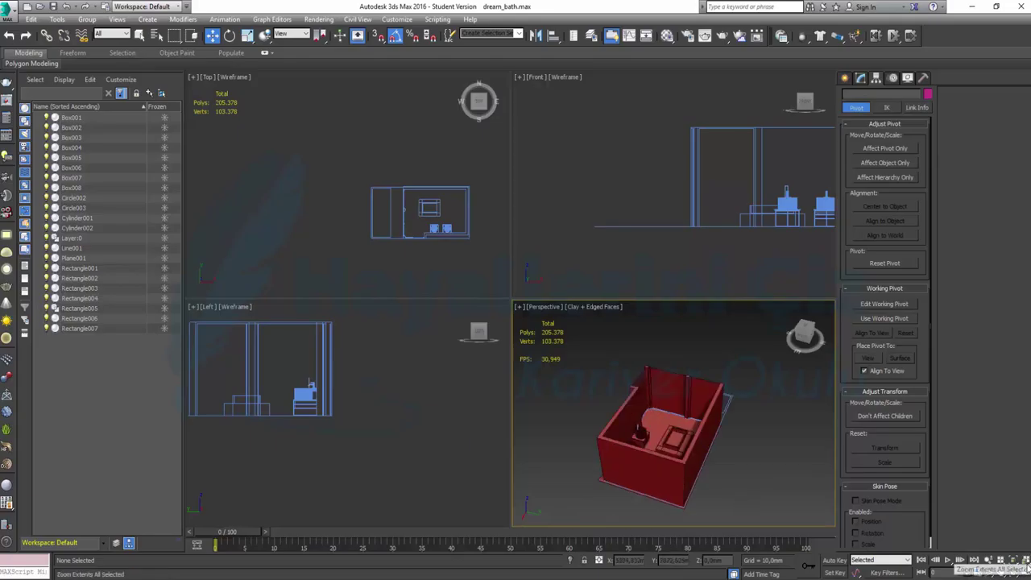
pyautogui.click(1024, 572)
pyautogui.scroll(3, 530, 235)
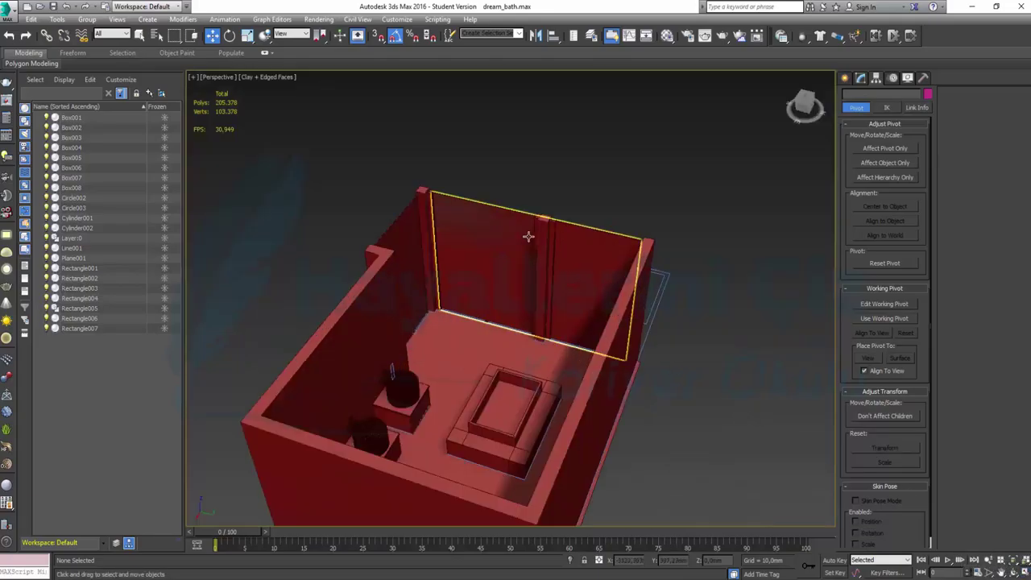
pyautogui.scroll(3, 543, 231)
pyautogui.scroll(3, 584, 239)
pyautogui.moveTo(576, 256)
pyautogui.keyDown('alt'); pyautogui.mouseDown(button='middle')
pyautogui.moveTo(518, 265)
pyautogui.moveTo(469, 244)
pyautogui.moveTo(475, 218)
pyautogui.moveTo(563, 256)
pyautogui.moveTo(653, 174)
pyautogui.mouseUp(button='middle'); pyautogui.keyUp('alt')
# Step: Orbit around to face the room's front outer wall and select Line001
pyautogui.scroll(-3, 563, 256)
pyautogui.scroll(-3, 575, 276)
pyautogui.scroll(-3, 625, 227)
pyautogui.scroll(3, 624, 226)
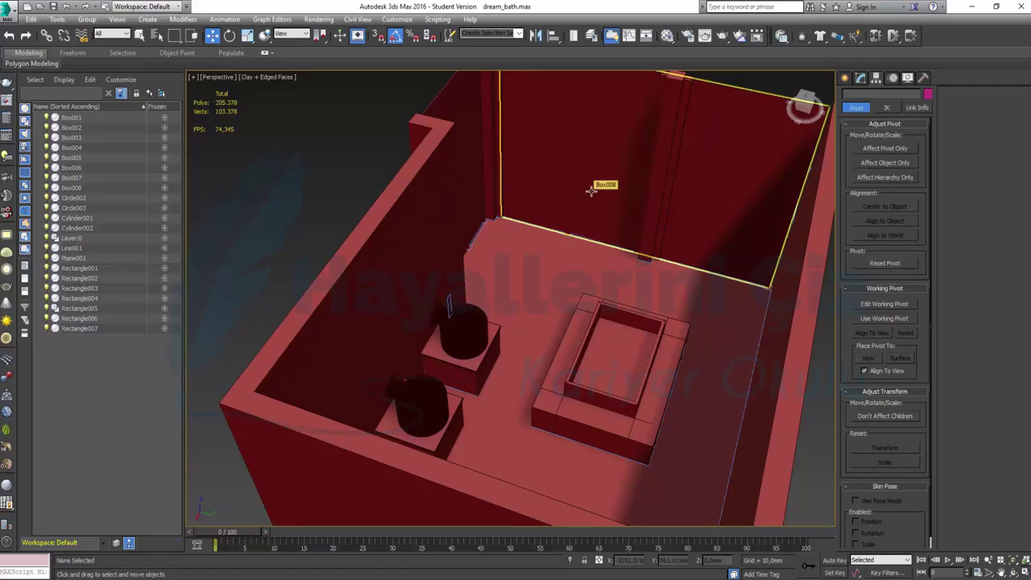
pyautogui.keyDown('alt'); pyautogui.moveTo(590, 189); pyautogui.dragTo(584, 324, button='middle'); pyautogui.keyUp('alt')
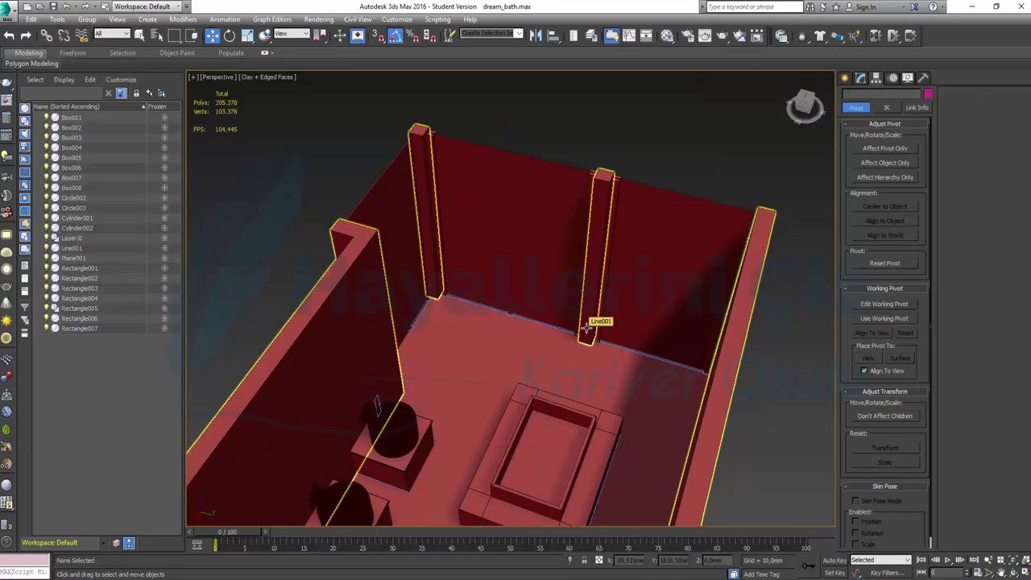
pyautogui.moveTo(605, 375)
pyautogui.keyDown('alt'); pyautogui.mouseDown(button='middle')
pyautogui.moveTo(371, 362)
pyautogui.moveTo(325, 327)
pyautogui.moveTo(338, 323)
pyautogui.moveTo(327, 368)
pyautogui.moveTo(284, 388)
pyautogui.moveTo(330, 364)
pyautogui.moveTo(364, 304)
pyautogui.moveTo(368, 322)
pyautogui.moveTo(381, 321)
pyautogui.moveTo(382, 362)
pyautogui.moveTo(484, 387)
pyautogui.moveTo(392, 352)
pyautogui.moveTo(364, 292)
pyautogui.moveTo(355, 355)
pyautogui.moveTo(330, 352)
pyautogui.moveTo(296, 386)
pyautogui.mouseUp(button='middle'); pyautogui.keyUp('alt')
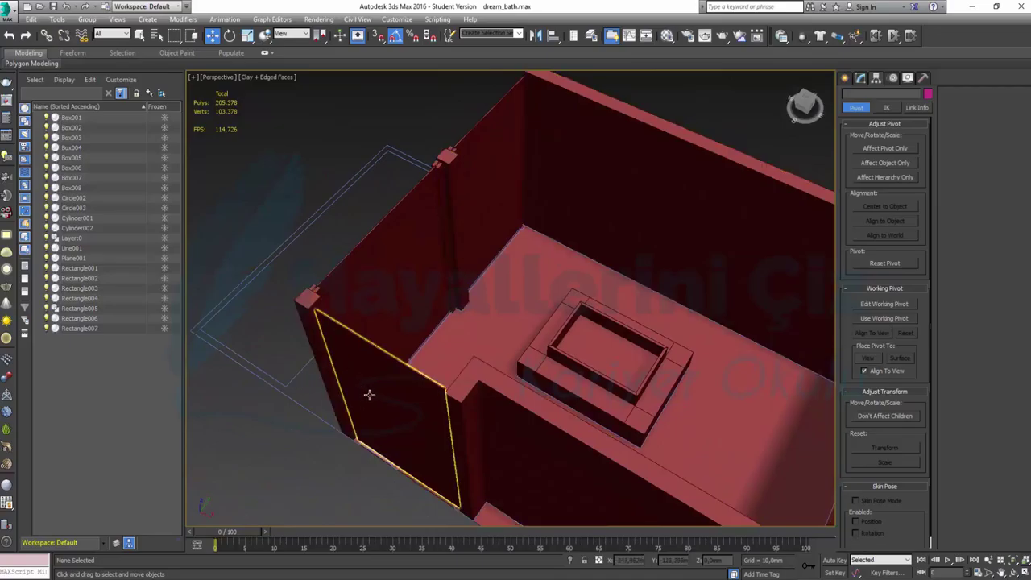
pyautogui.click(313, 290)
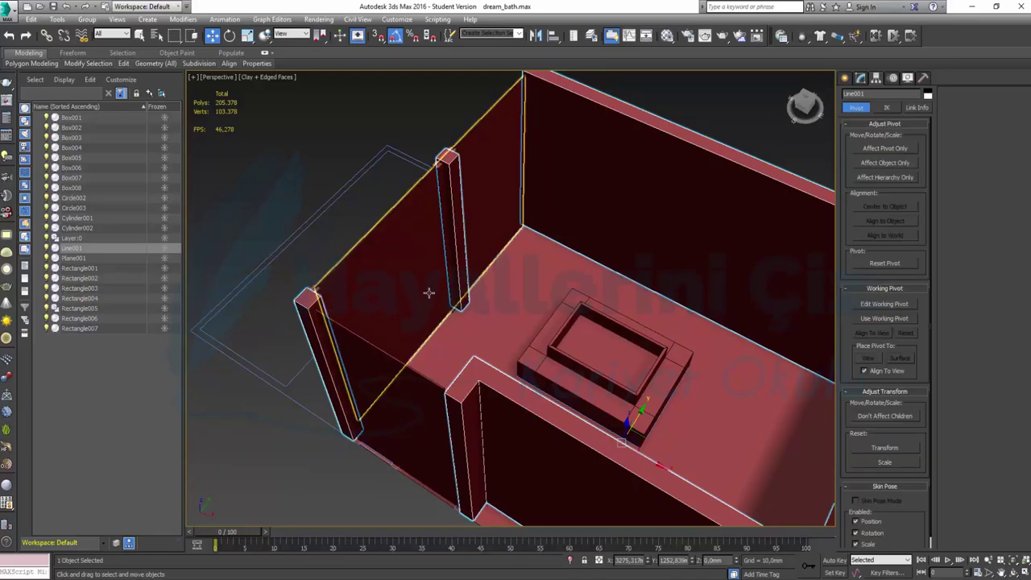
# Step: Clone Rectangle006 as Rectangle008, rotate it -90°, and place it against the outer wall's edge
pyautogui.click(443, 234)
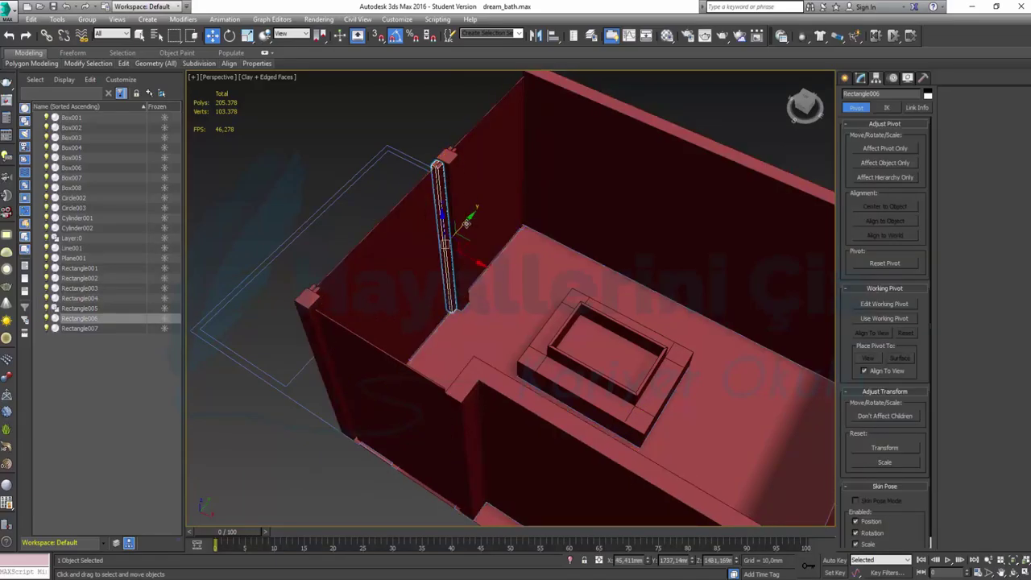
pyautogui.keyDown('shift'); pyautogui.moveTo(473, 222); pyautogui.dragTo(330, 364); pyautogui.keyUp('shift')
pyautogui.click(505, 346)
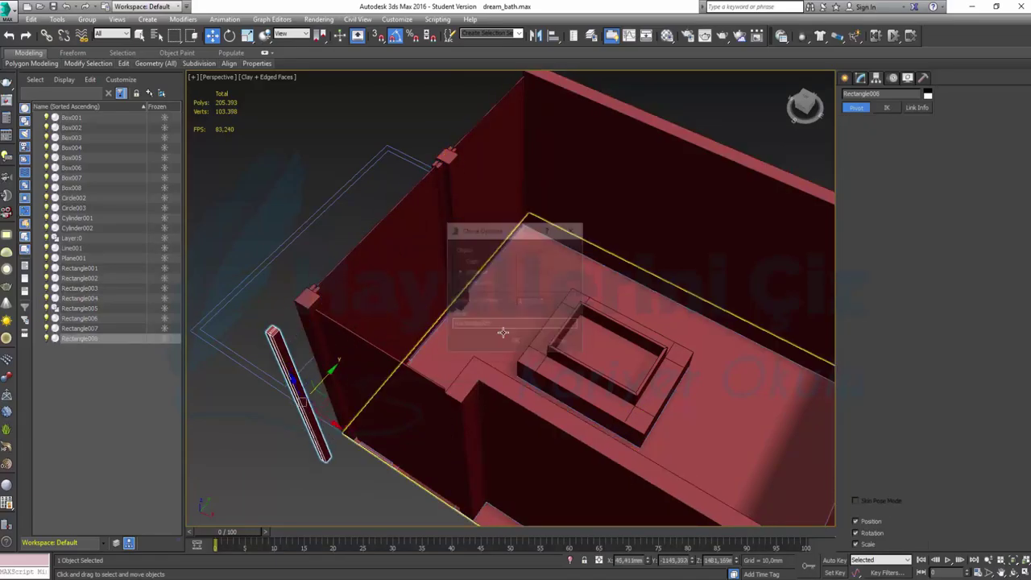
pyautogui.click(230, 36)
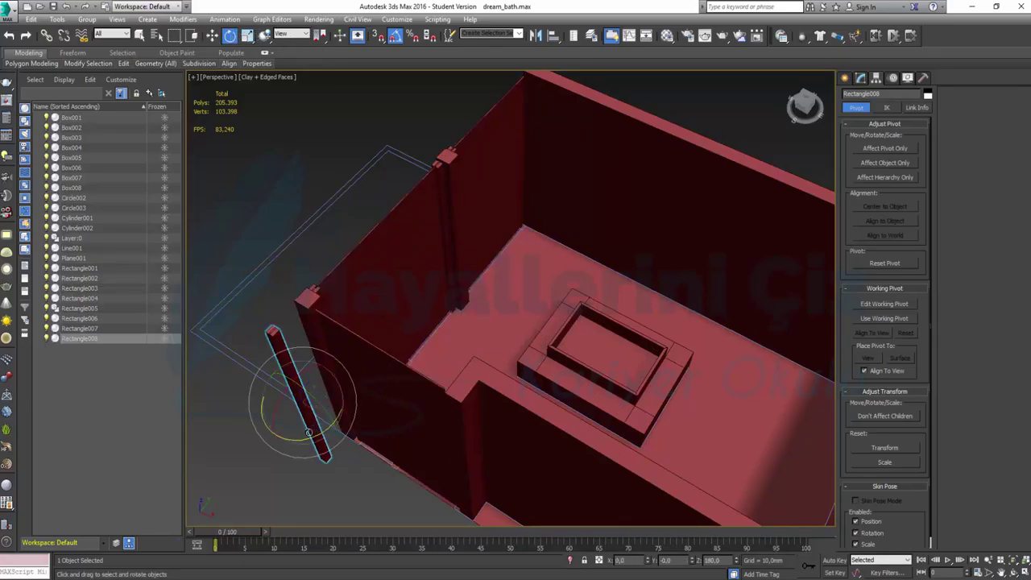
pyautogui.moveTo(303, 439); pyautogui.dragTo(310, 441)
pyautogui.scroll(2, 306, 435)
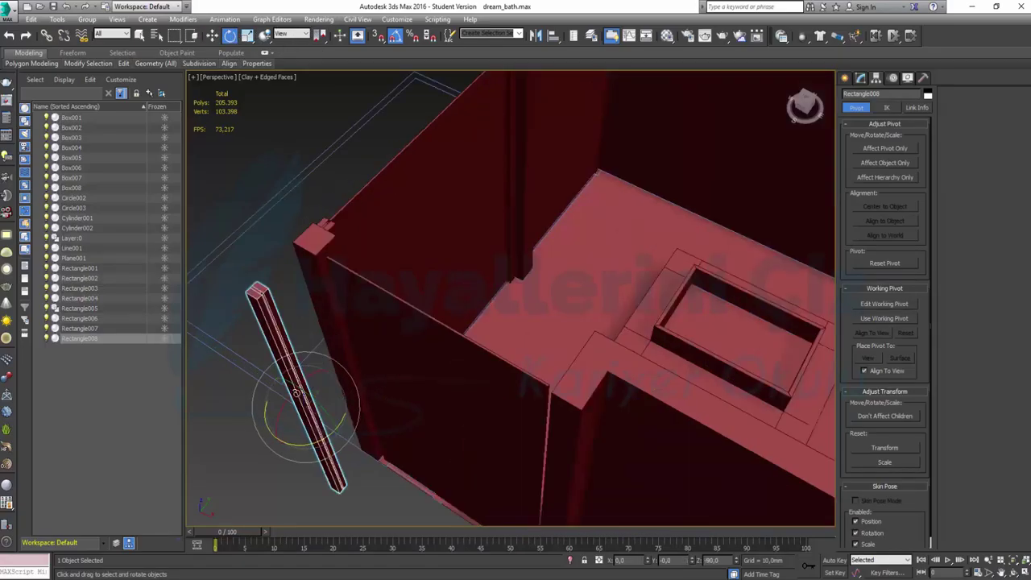
pyautogui.press('w')
pyautogui.moveTo(339, 376); pyautogui.dragTo(393, 391)
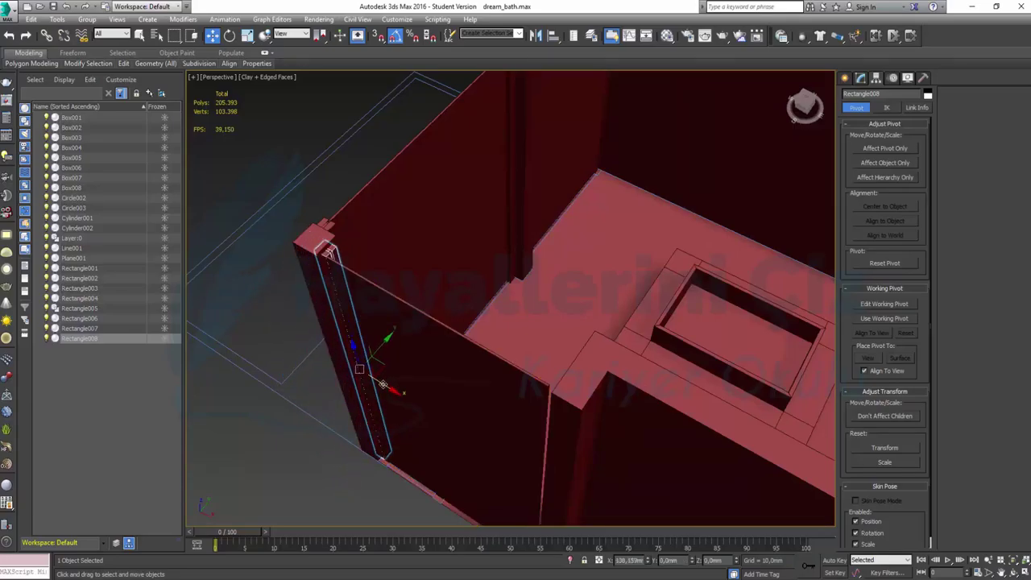
pyautogui.click(1025, 573)
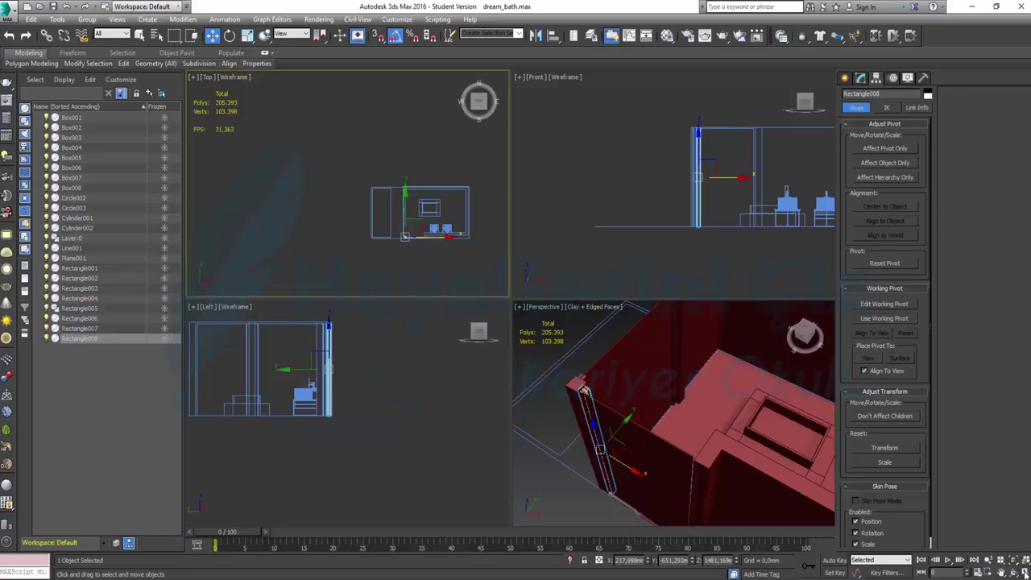
# Step: In a maximized Top view, nudge Rectangle008 into position against the wall
pyautogui.click(1024, 573)
pyautogui.moveTo(644, 331); pyautogui.dragTo(476, 177, button='middle')
pyautogui.scroll(5, 402, 256)
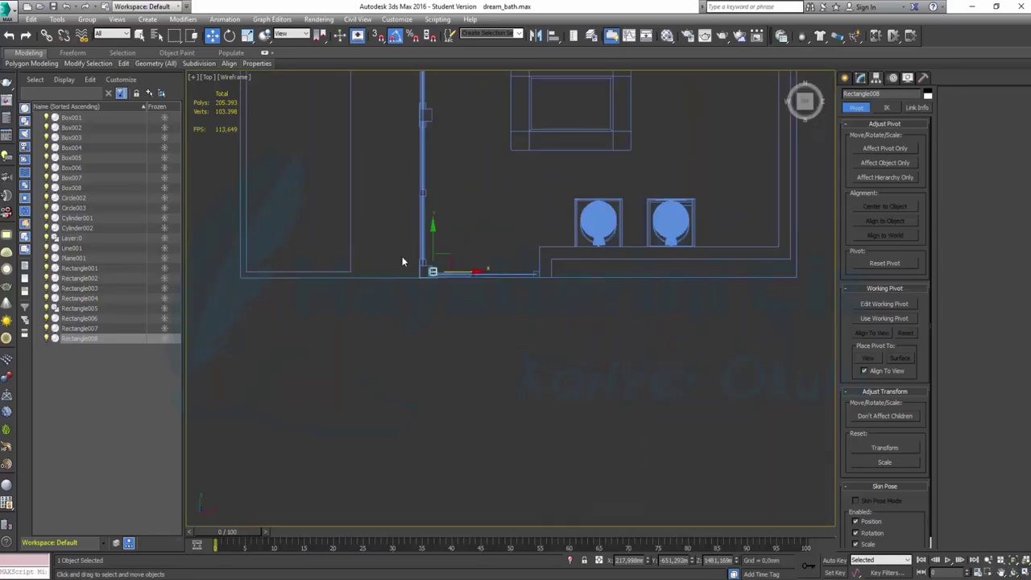
pyautogui.scroll(4, 416, 275)
pyautogui.scroll(1, 565, 317)
pyautogui.scroll(2, 567, 318)
pyautogui.scroll(2, 596, 333)
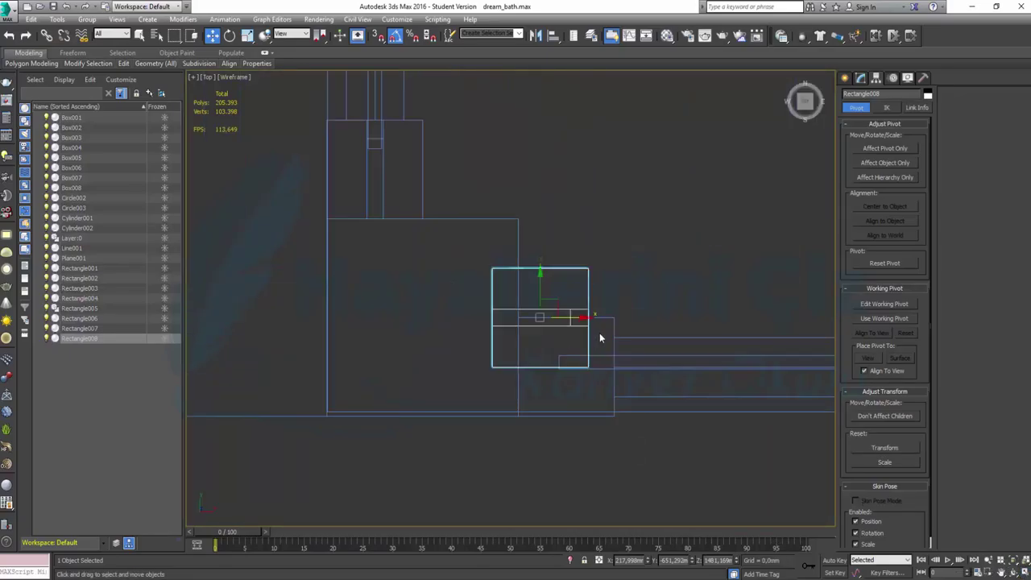
pyautogui.moveTo(602, 339); pyautogui.dragTo(441, 258, button='middle')
pyautogui.moveTo(422, 254); pyautogui.dragTo(455, 301)
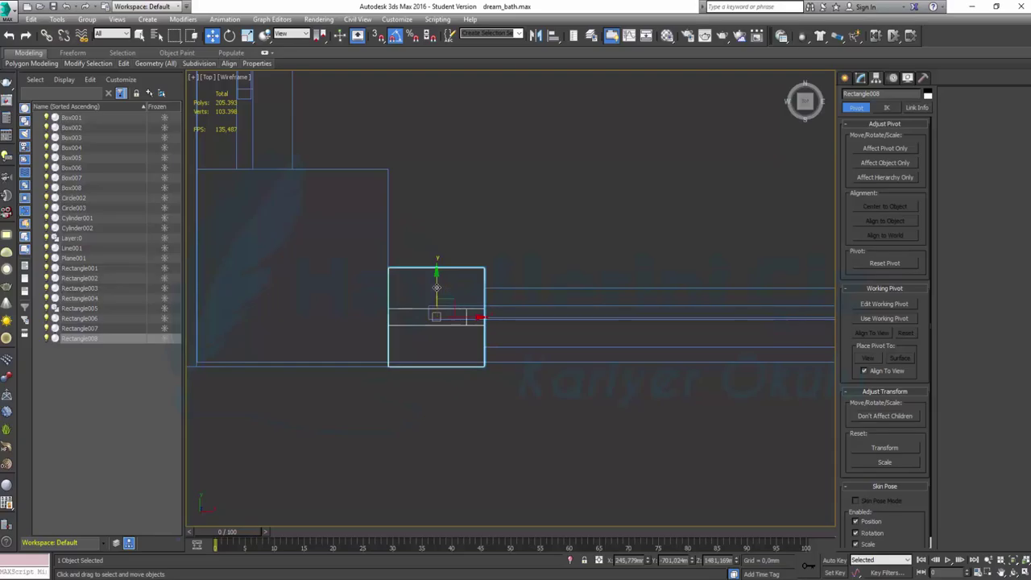
pyautogui.moveTo(437, 287); pyautogui.dragTo(438, 281)
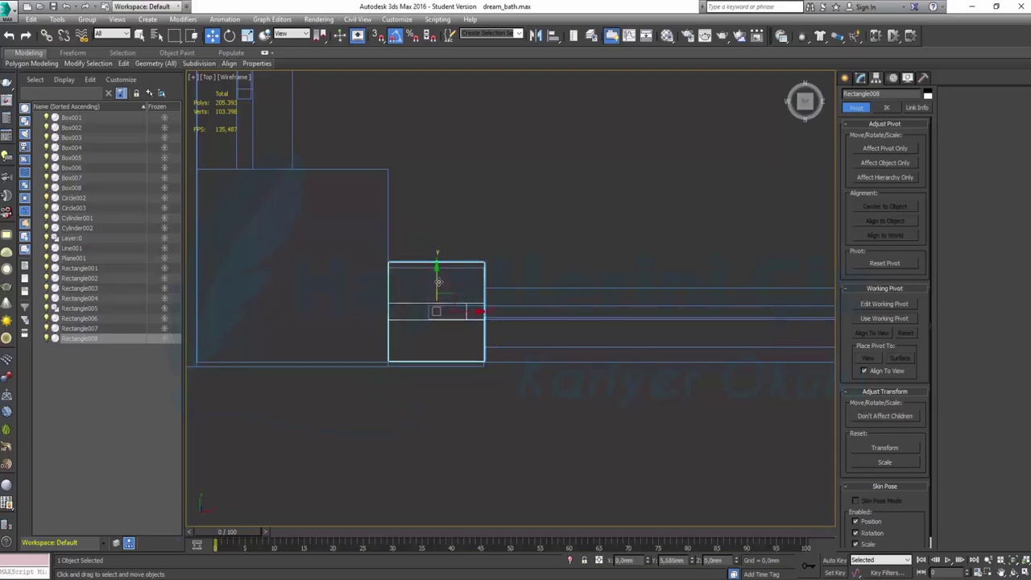
pyautogui.moveTo(439, 281); pyautogui.dragTo(439, 282)
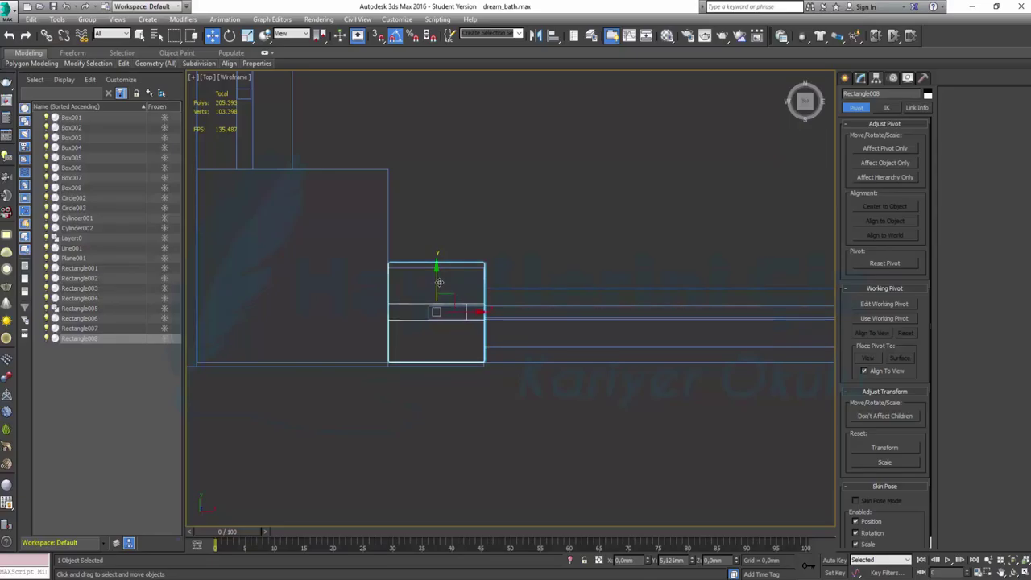
# Step: Shift-drag Rectangle008 right along X to start cloning Rectangle009
pyautogui.scroll(-2, 439, 282)
pyautogui.scroll(-2, 439, 282)
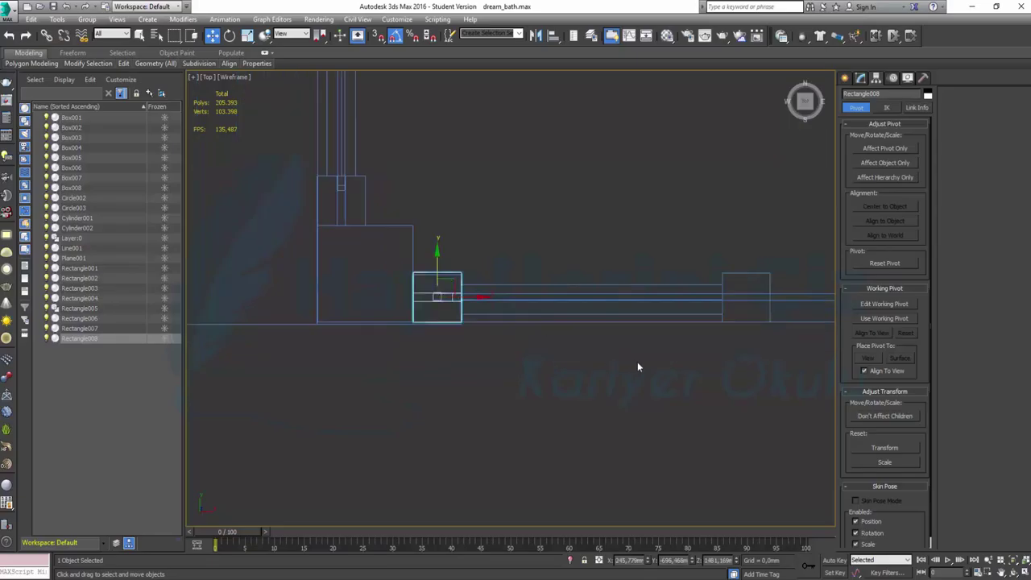
pyautogui.moveTo(637, 362); pyautogui.dragTo(384, 382, button='middle')
pyautogui.scroll(-2, 385, 388)
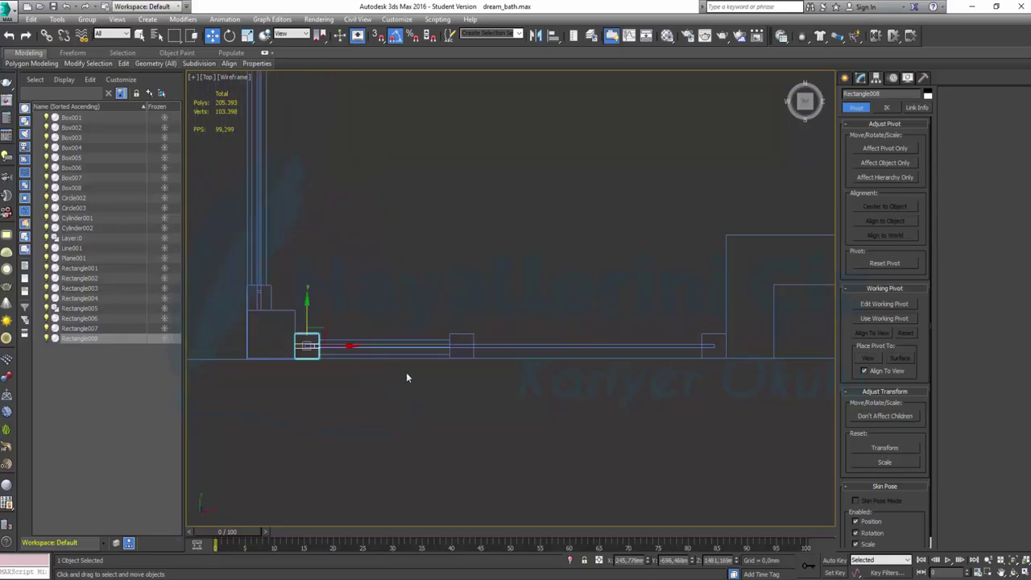
pyautogui.moveTo(354, 347); pyautogui.dragTo(456, 371)
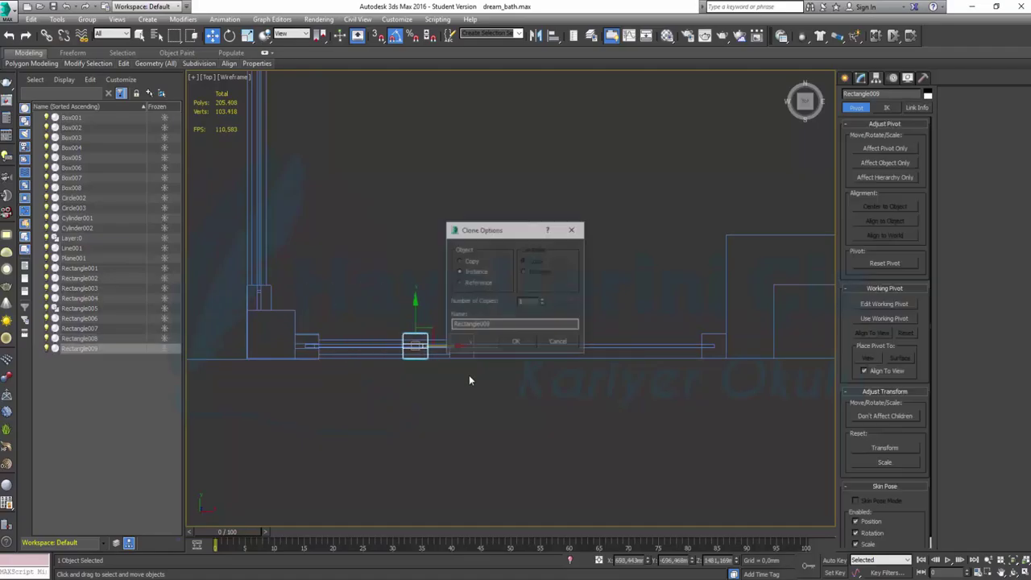
# Step: Confirm Rectangle009 as an instance and slide it right beside the adjacent rectangle
pyautogui.click(511, 346)
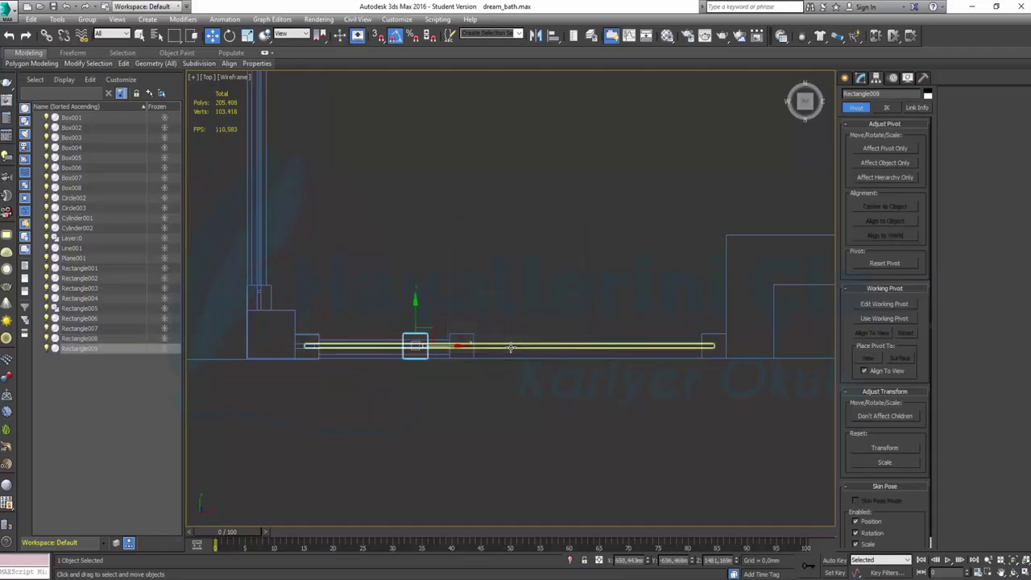
pyautogui.click(230, 36)
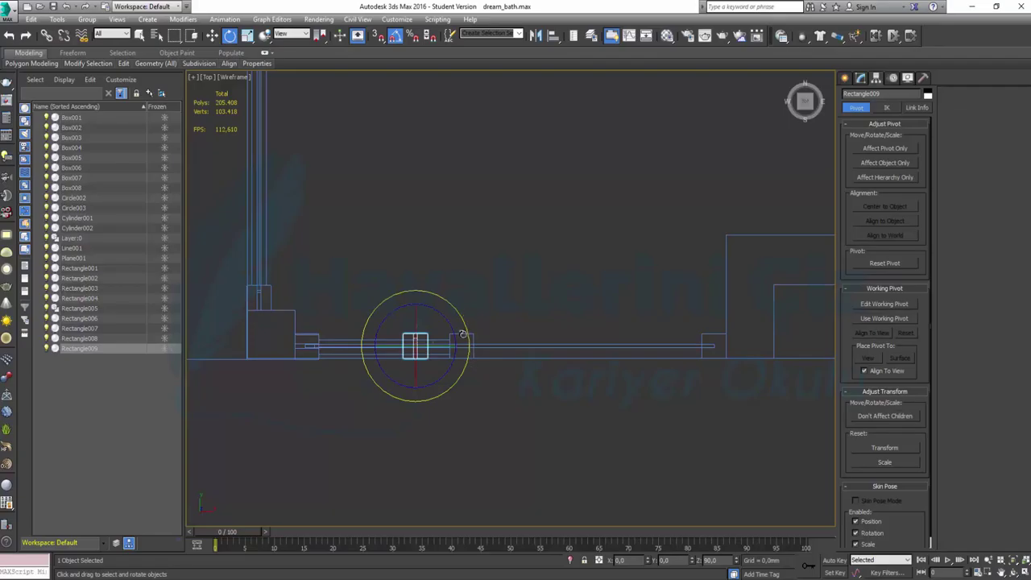
pyautogui.scroll(5, 391, 361)
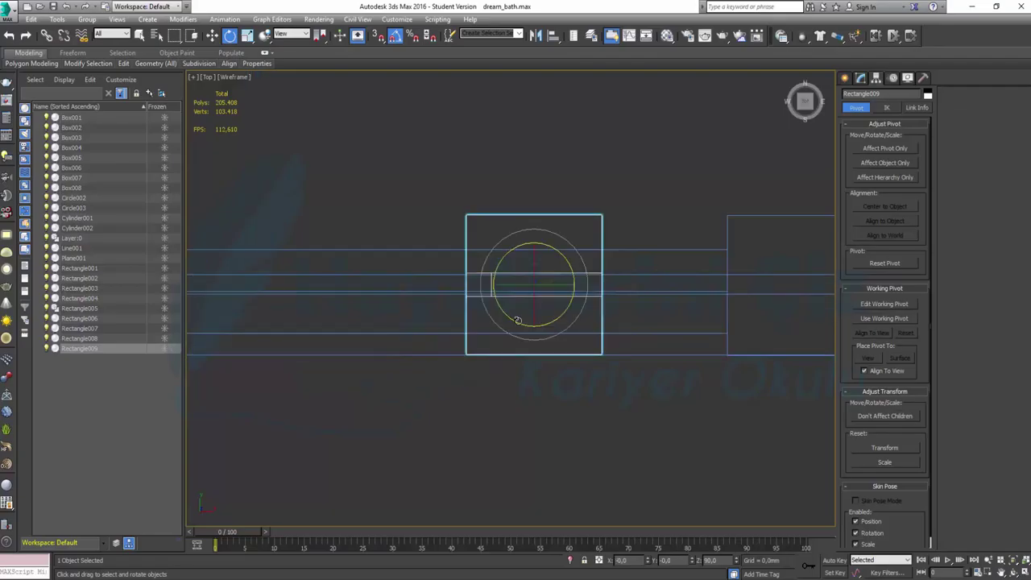
pyautogui.press('w')
pyautogui.moveTo(564, 287); pyautogui.dragTo(689, 289)
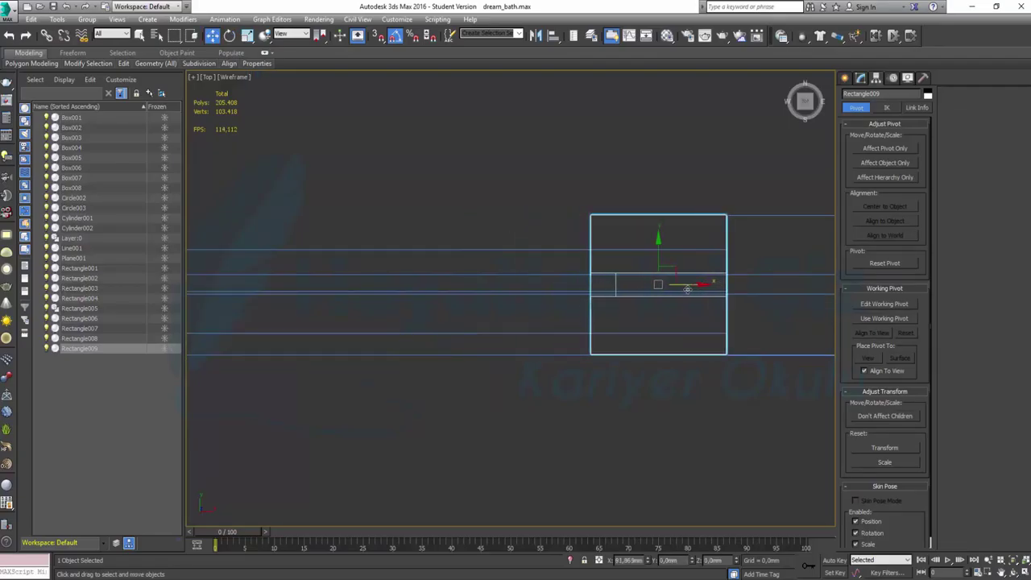
pyautogui.scroll(-3, 689, 289)
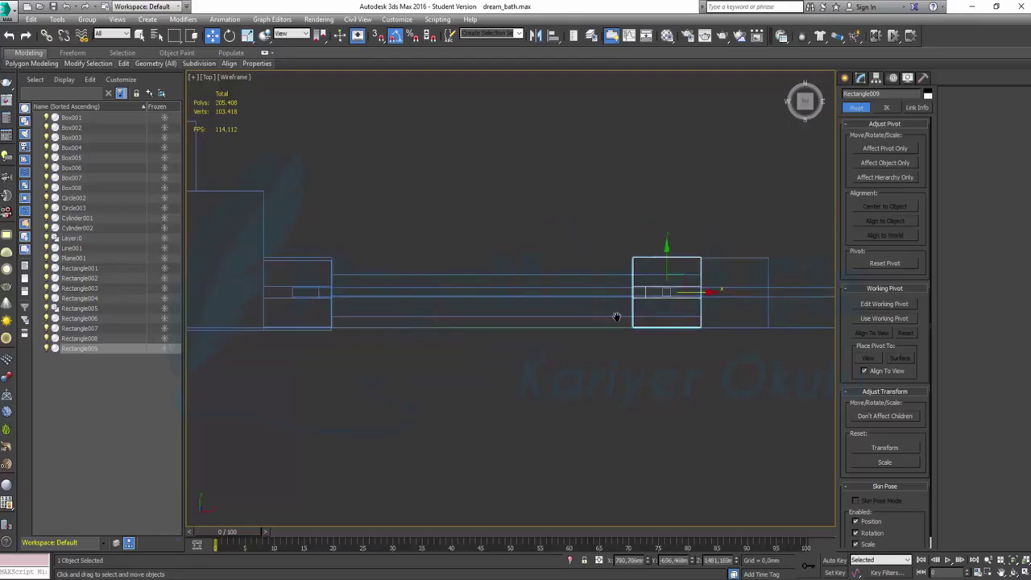
pyautogui.moveTo(617, 318); pyautogui.dragTo(350, 370, button='middle')
pyautogui.scroll(-3, 357, 352)
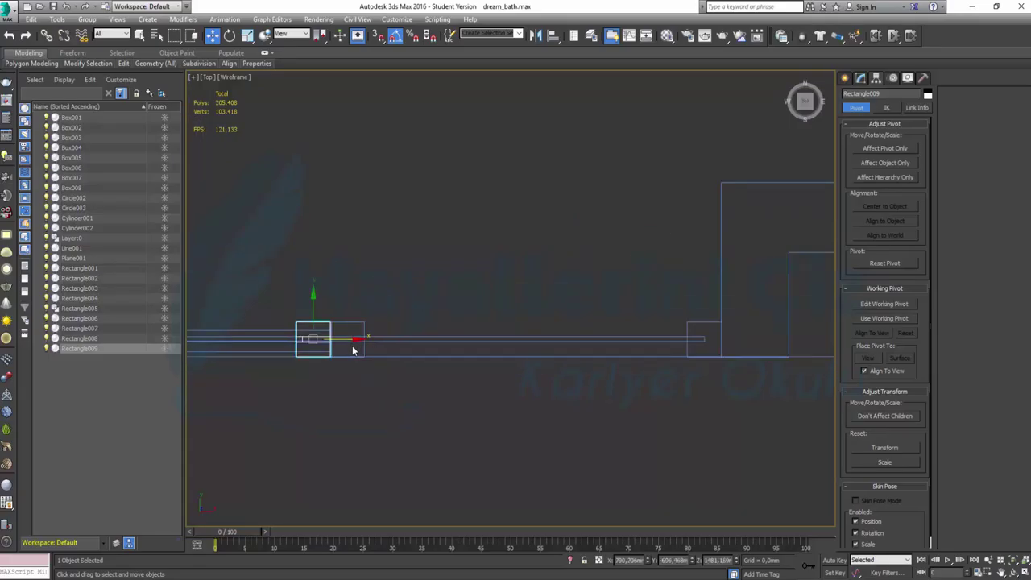
# Step: Clone Rectangle010 as an instance and slide it left along X into place
pyautogui.moveTo(357, 345); pyautogui.dragTo(445, 344)
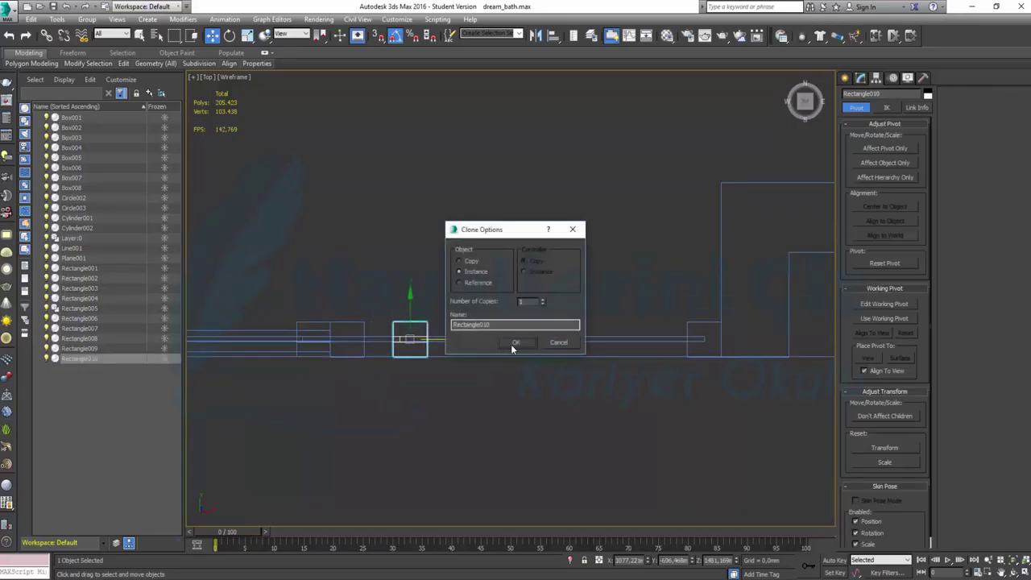
pyautogui.click(511, 344)
pyautogui.click(230, 35)
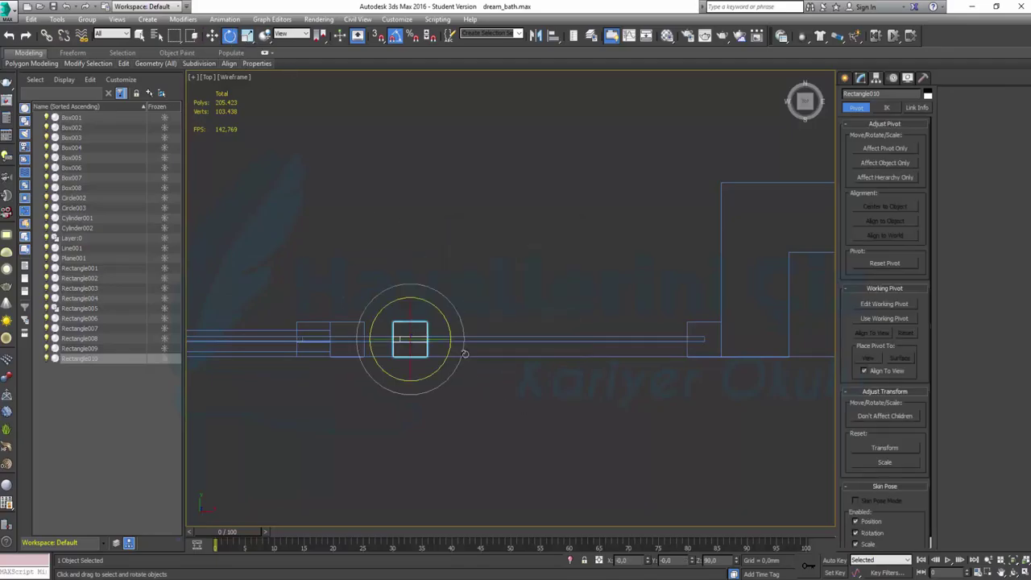
pyautogui.scroll(3, 384, 372)
pyautogui.scroll(2, 384, 371)
pyautogui.press('w')
pyautogui.moveTo(343, 343); pyautogui.dragTo(470, 424, button='middle')
pyautogui.moveTo(625, 340); pyautogui.dragTo(549, 353)
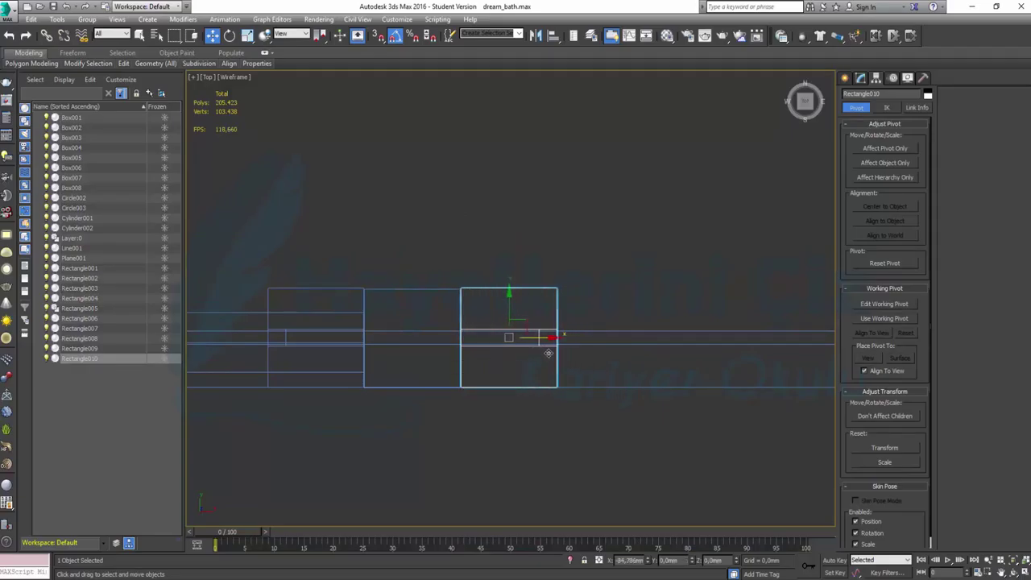
pyautogui.scroll(-3, 549, 353)
pyautogui.scroll(-2, 454, 375)
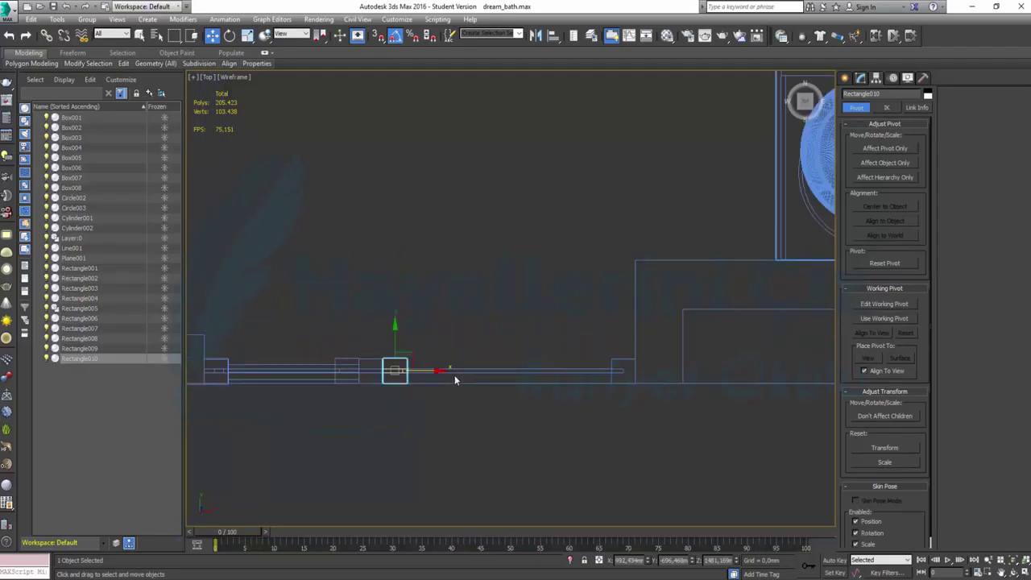
# Step: Clone and rotate Rectangle011 further right along the wall, then restore four viewports
pyautogui.keyDown('shift'); pyautogui.moveTo(417, 390); pyautogui.dragTo(621, 397); pyautogui.keyUp('shift')
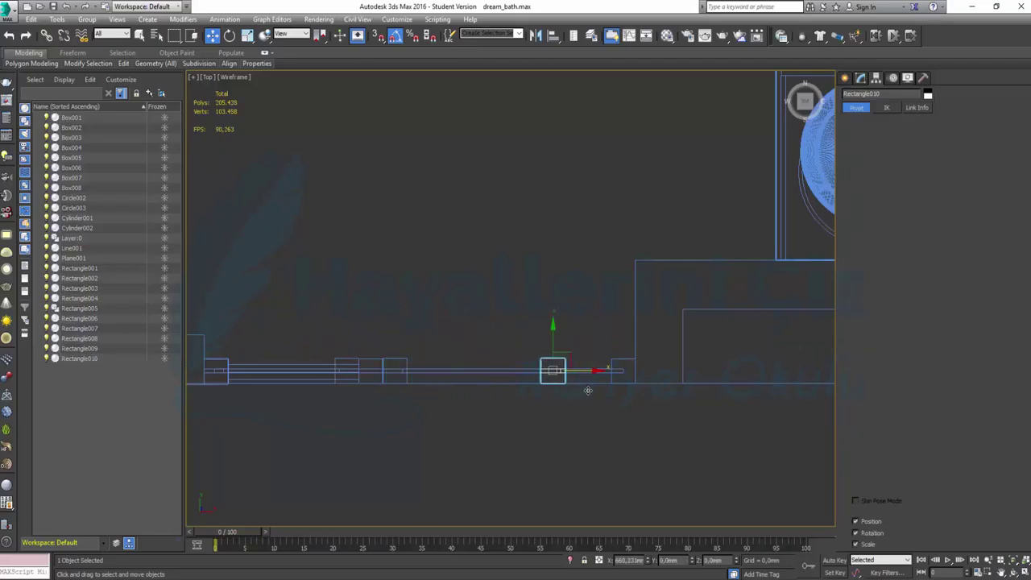
pyautogui.click(516, 341)
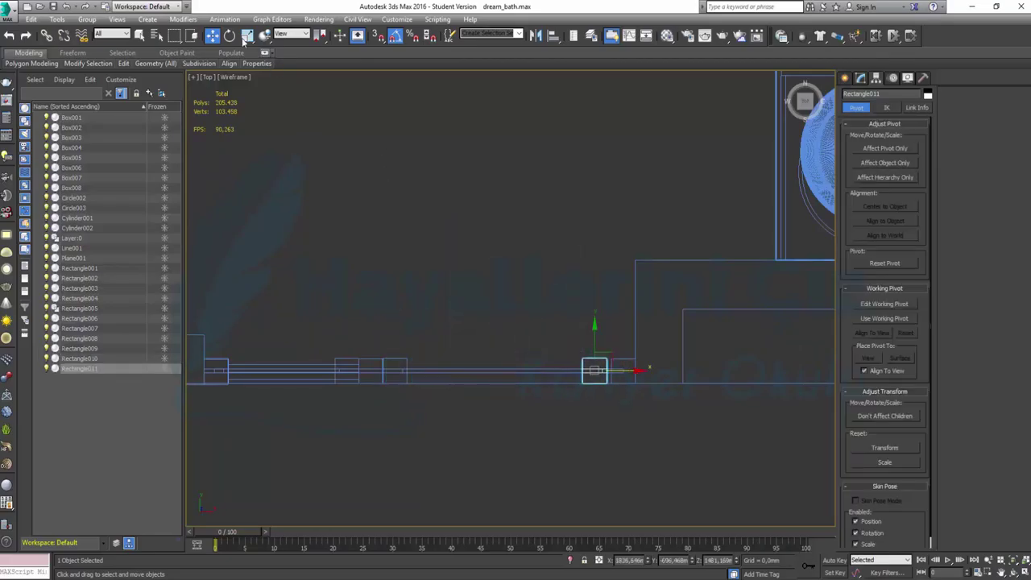
pyautogui.click(228, 36)
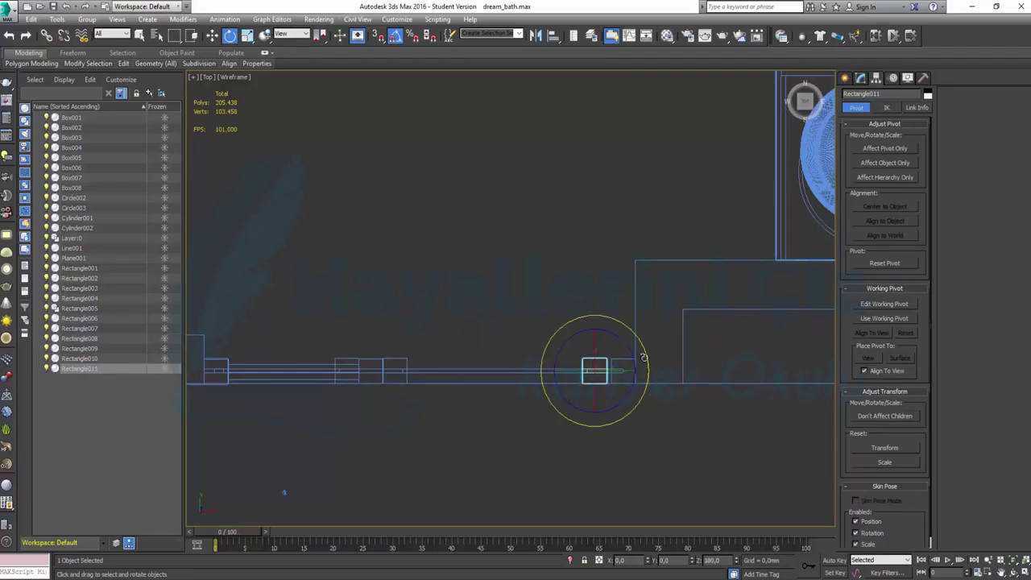
pyautogui.press('z')
pyautogui.press('w')
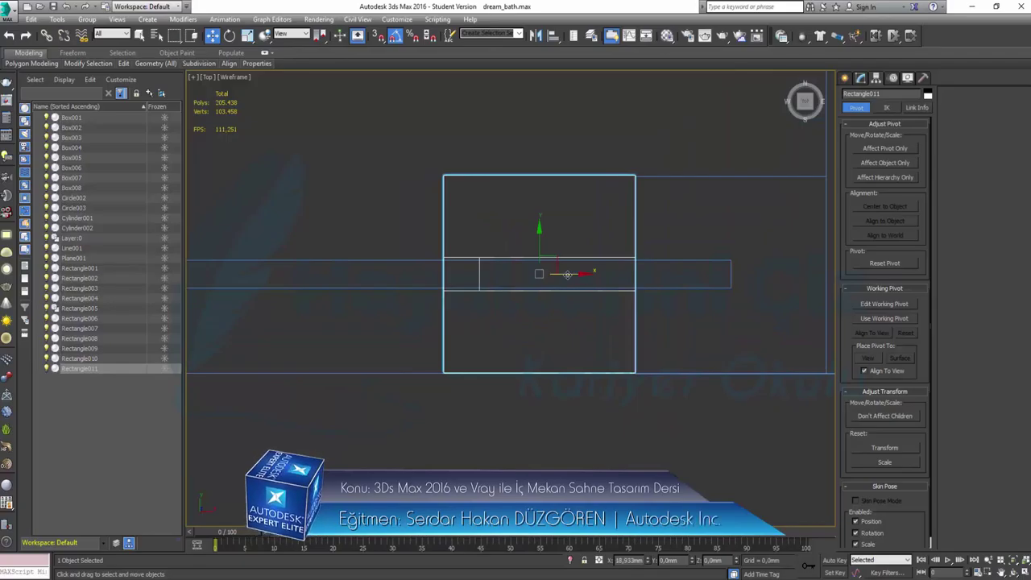
pyautogui.scroll(-3, 643, 369)
pyautogui.scroll(-2, 642, 369)
pyautogui.scroll(5, 609, 350)
pyautogui.scroll(2, 606, 344)
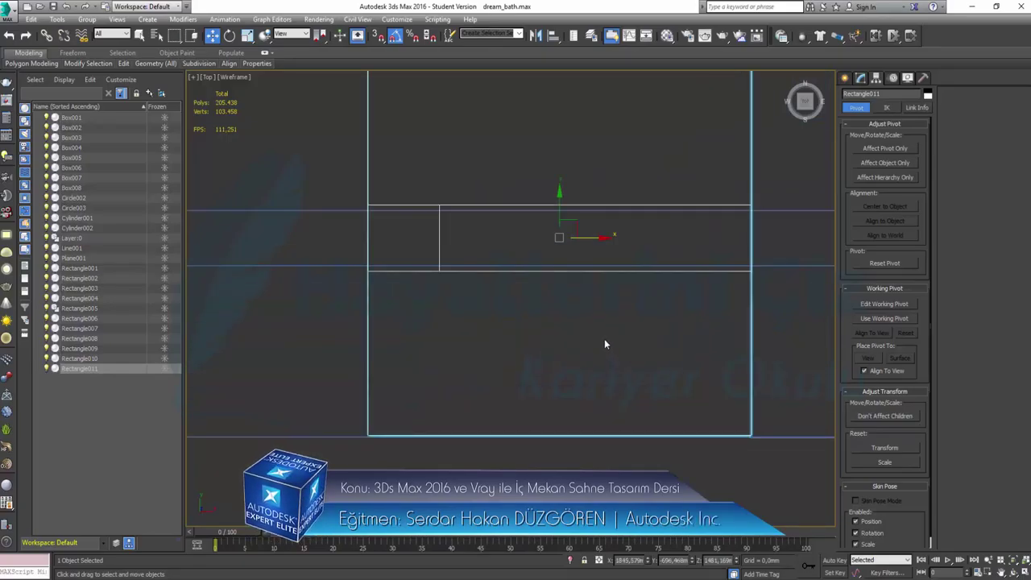
pyautogui.scroll(-5, 606, 344)
pyautogui.scroll(-2, 617, 343)
pyautogui.hotkey('alt', 'w')
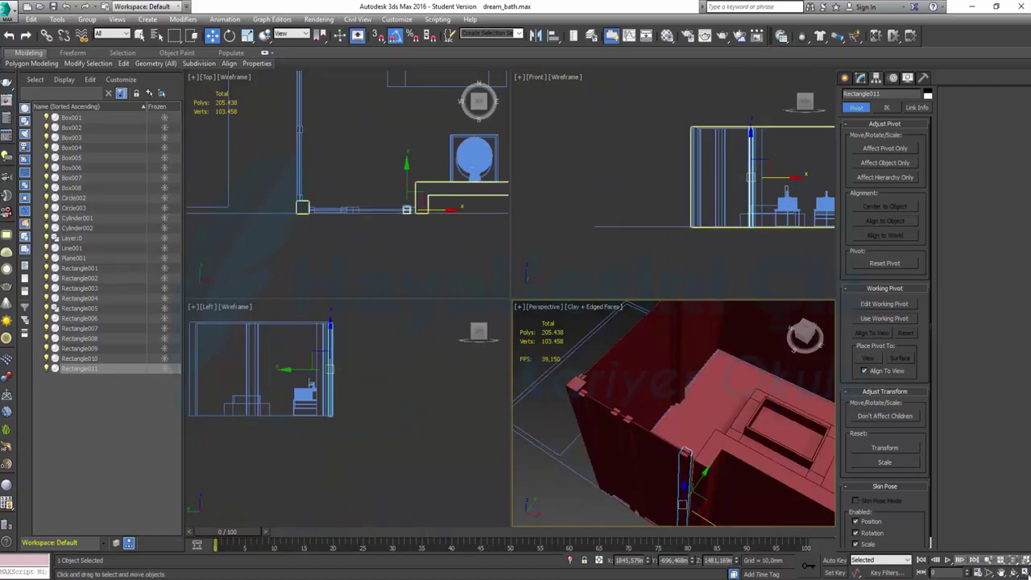
# Step: Maximize the Perspective view and shift Rectangle011 right along X against the wall
pyautogui.hotkey('alt', 'w')
pyautogui.scroll(1, 525, 337)
pyautogui.scroll(2, 525, 337)
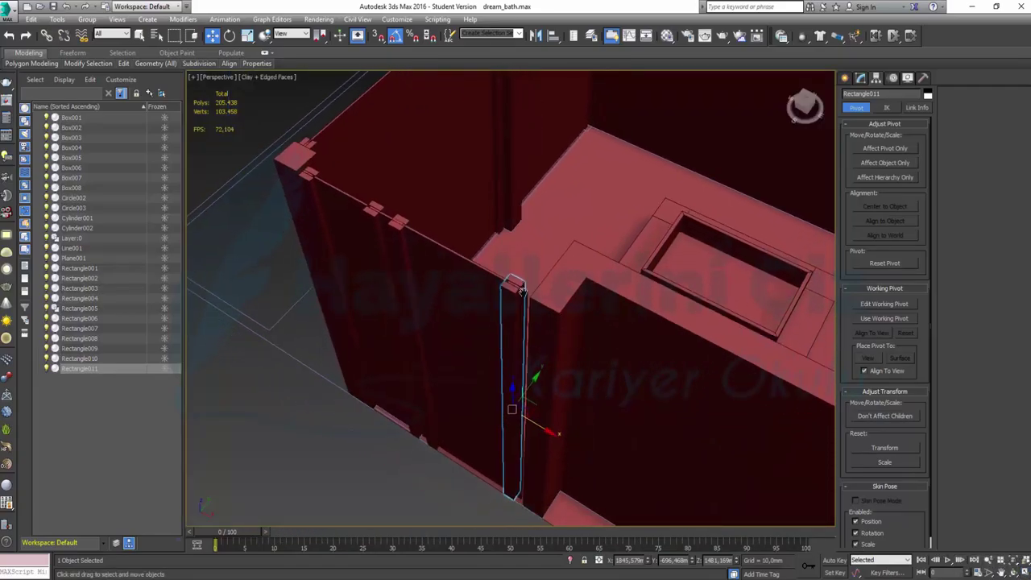
pyautogui.scroll(3, 484, 304)
pyautogui.keyDown('alt'); pyautogui.moveTo(488, 308); pyautogui.dragTo(490, 311, button='middle'); pyautogui.keyUp('alt')
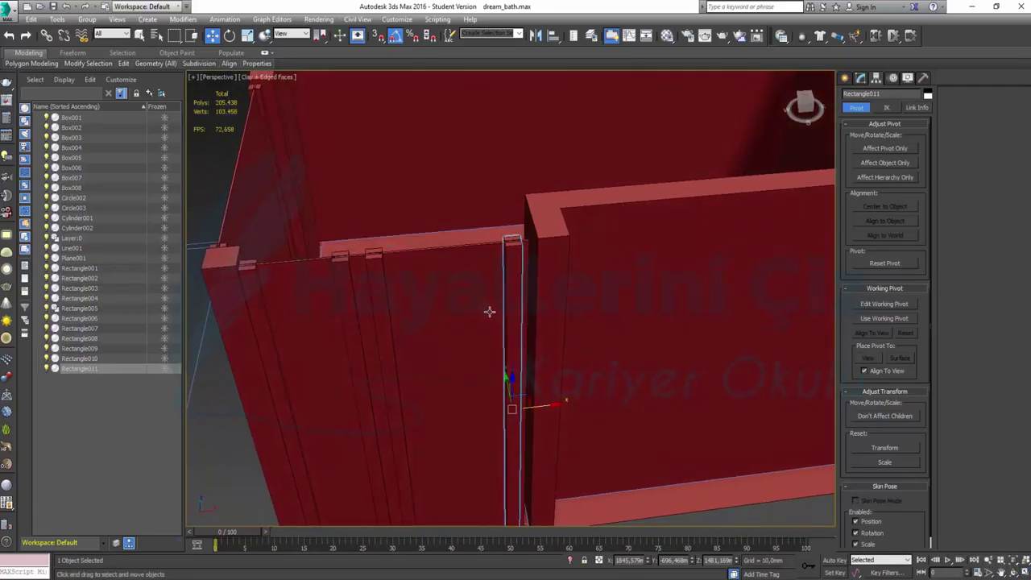
pyautogui.moveTo(549, 408); pyautogui.dragTo(564, 405)
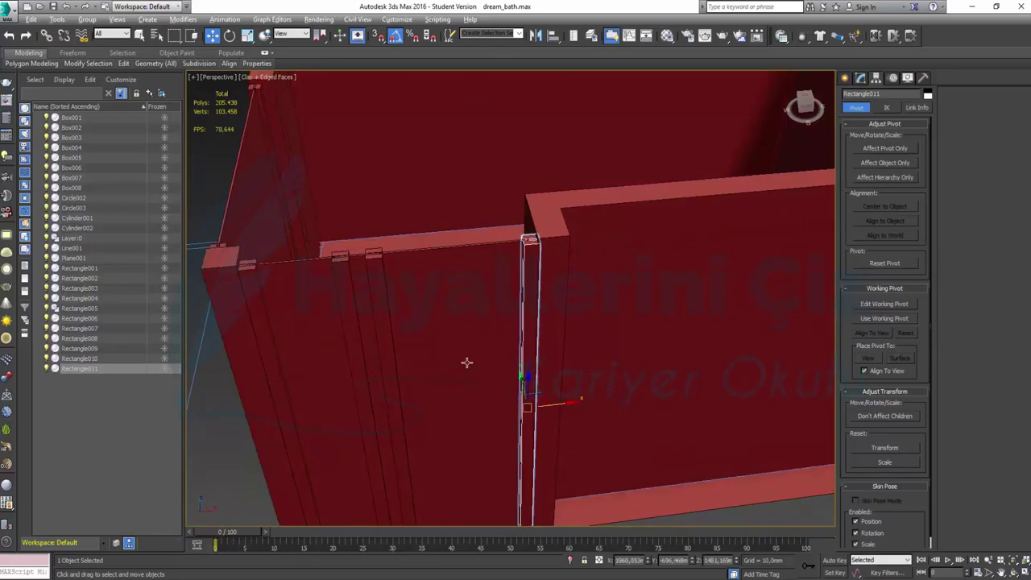
# Step: Orbit closer to the wall and shift Rectangle009 right along X, flush with its neighbour
pyautogui.keyDown('alt'); pyautogui.moveTo(467, 362); pyautogui.dragTo(517, 424, button='middle'); pyautogui.keyUp('alt')
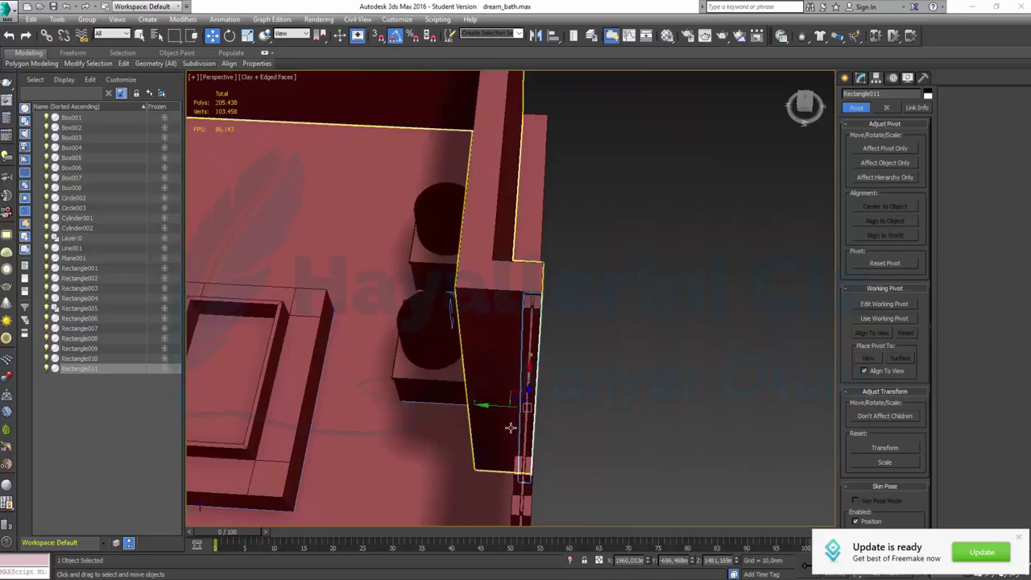
pyautogui.click(1020, 537)
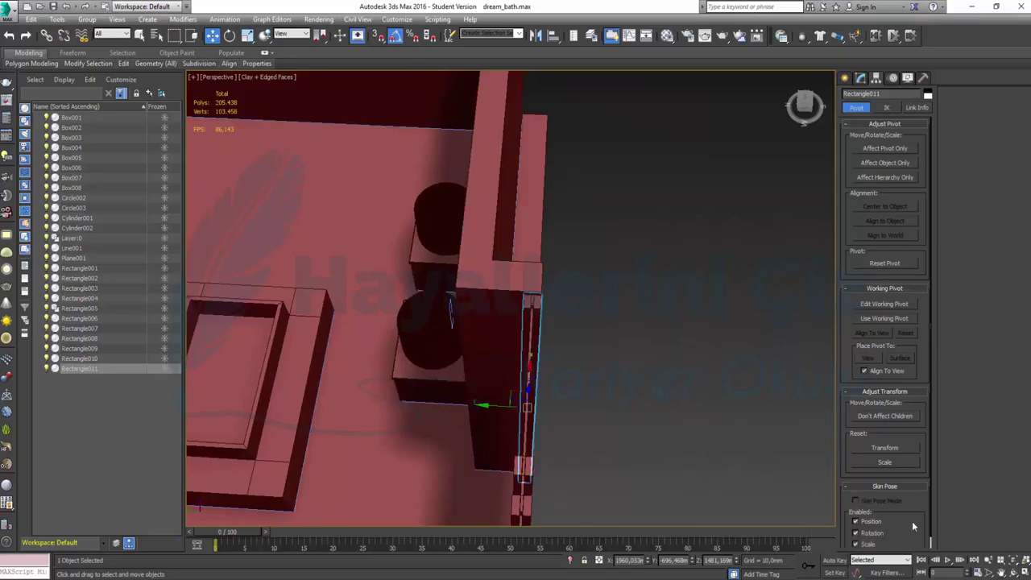
pyautogui.scroll(3, 516, 361)
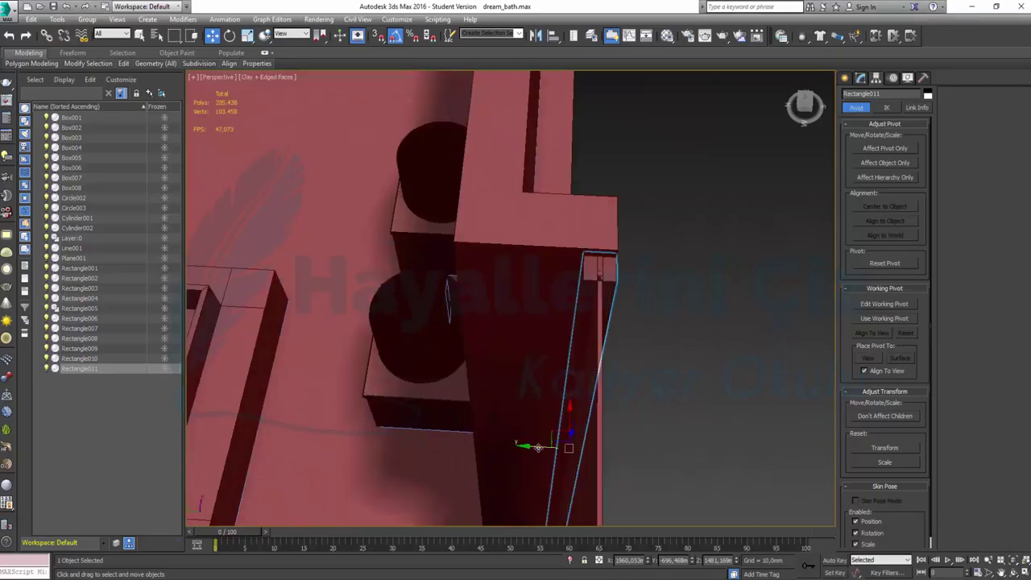
pyautogui.moveTo(612, 456)
pyautogui.keyDown('alt'); pyautogui.mouseDown(button='middle')
pyautogui.moveTo(490, 420)
pyautogui.moveTo(524, 389)
pyautogui.mouseUp(button='middle'); pyautogui.keyUp('alt')
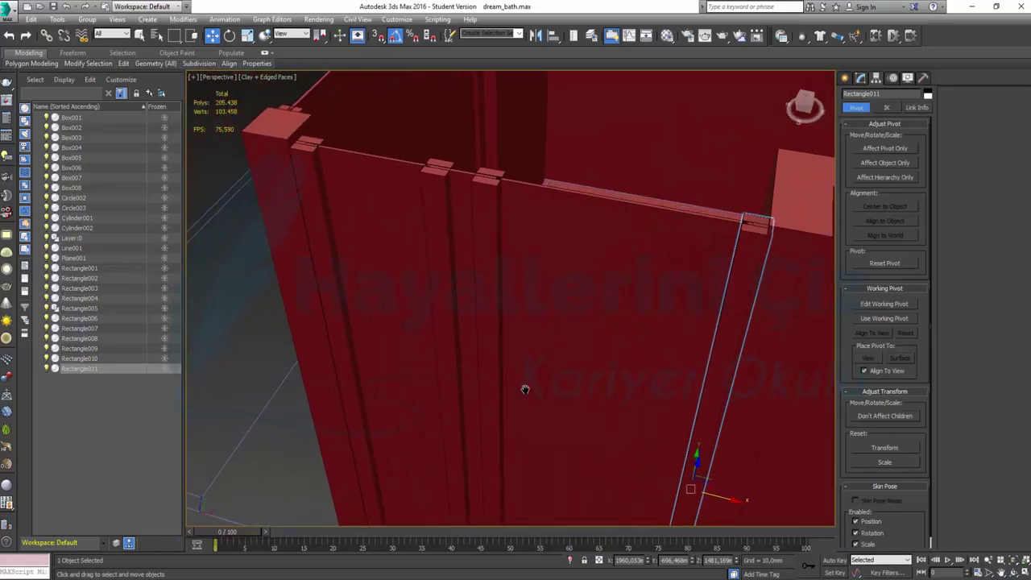
pyautogui.click(438, 257)
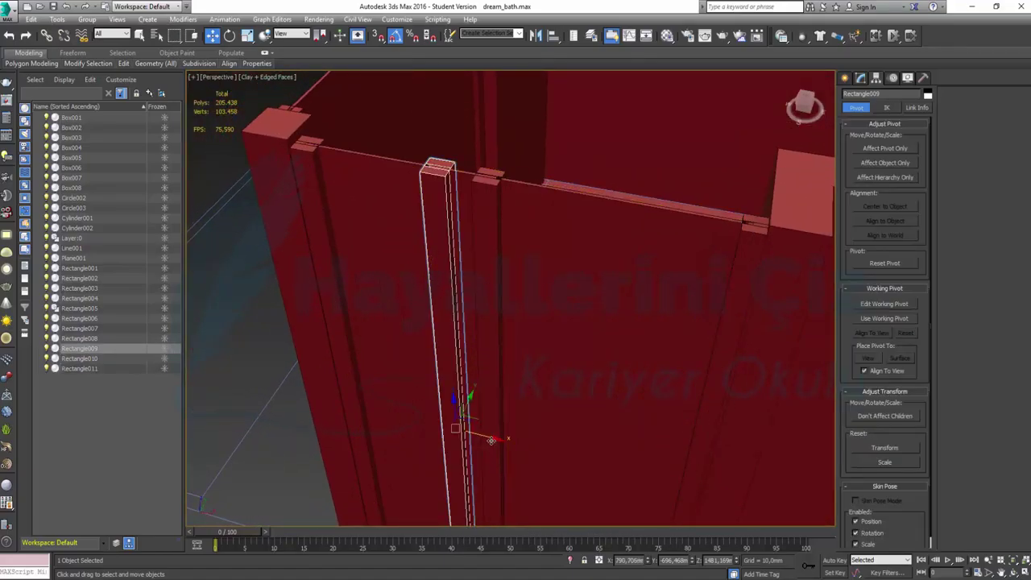
pyautogui.moveTo(491, 442); pyautogui.dragTo(510, 443)
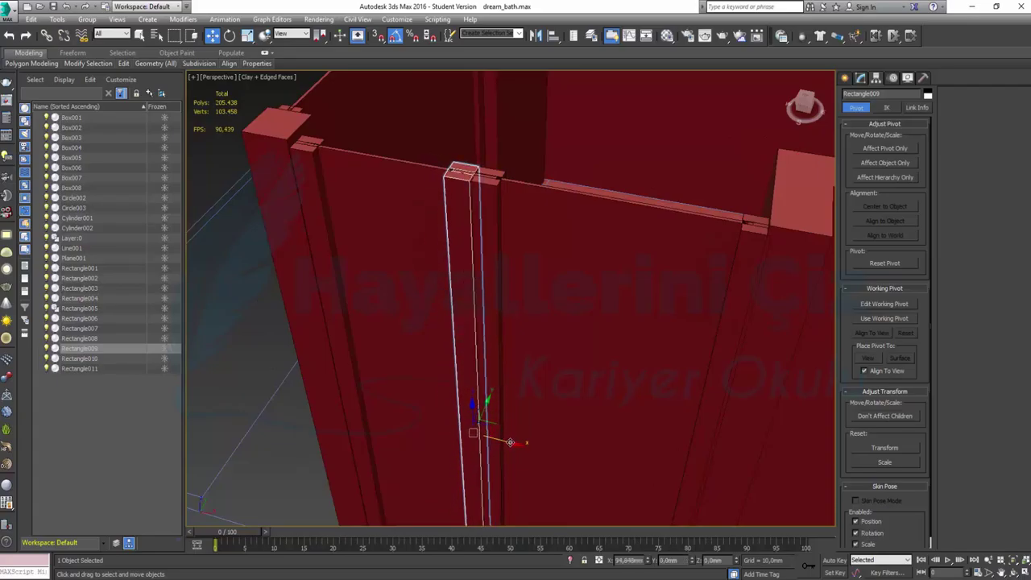
pyautogui.scroll(-5, 489, 507)
# Step: Copy panel Rectangle007 rightward as Rectangle012, mirror it near the right wall, and restore four views
pyautogui.click(459, 520)
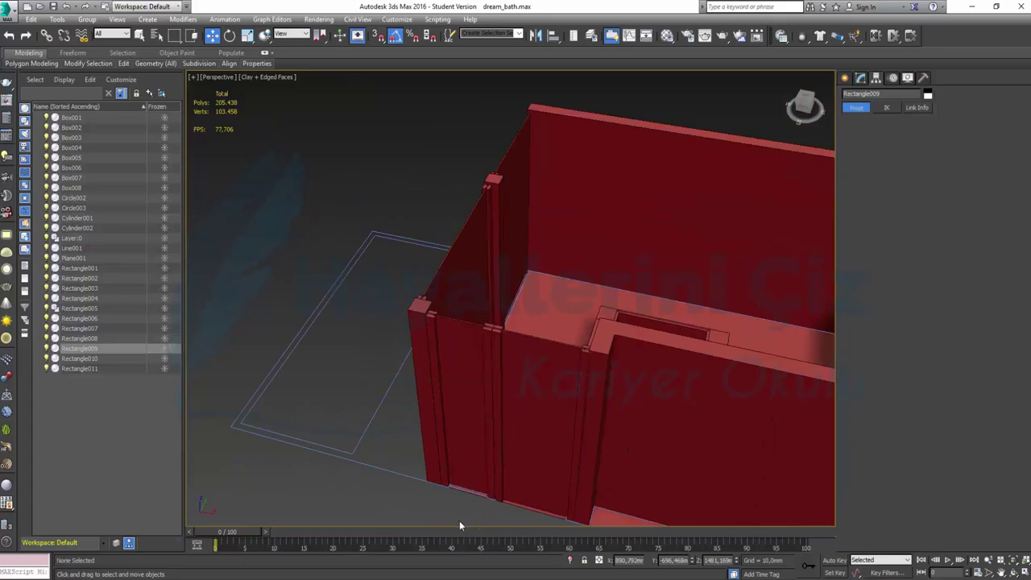
pyautogui.moveTo(432, 470)
pyautogui.keyDown('alt'); pyautogui.mouseDown(button='middle')
pyautogui.moveTo(343, 456)
pyautogui.moveTo(352, 456)
pyautogui.mouseUp(button='middle'); pyautogui.keyUp('alt')
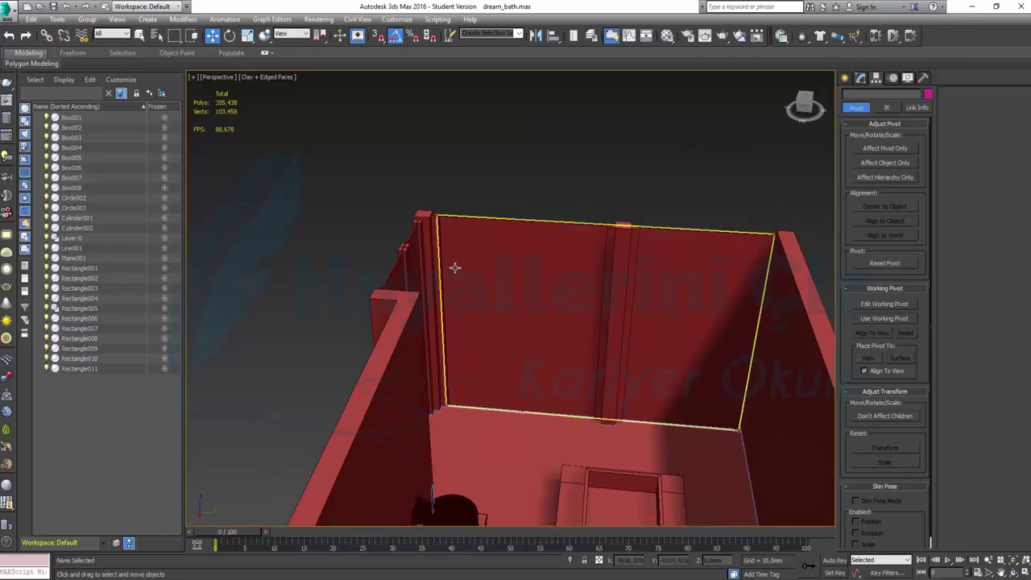
pyautogui.click(433, 255)
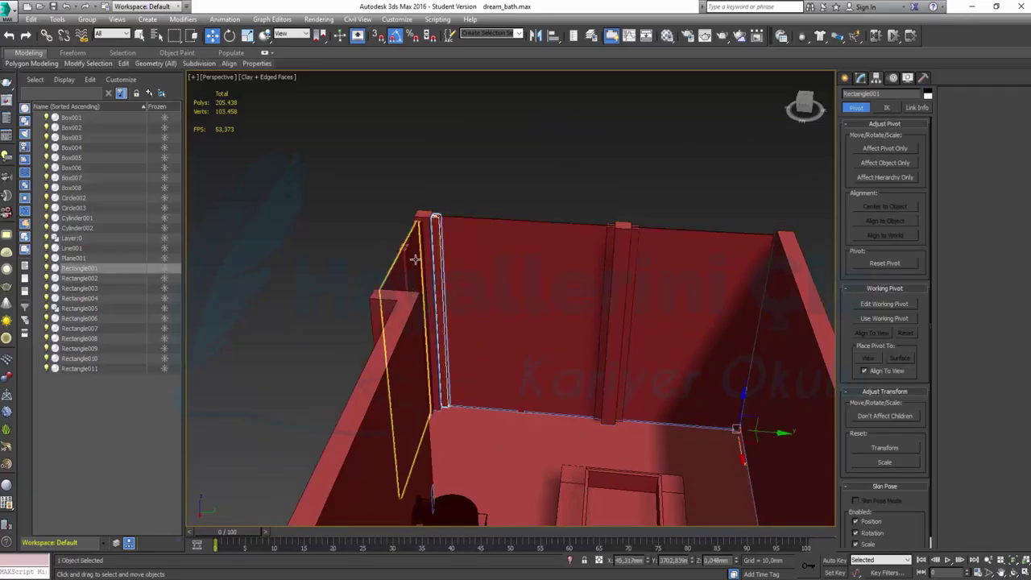
pyautogui.click(626, 248)
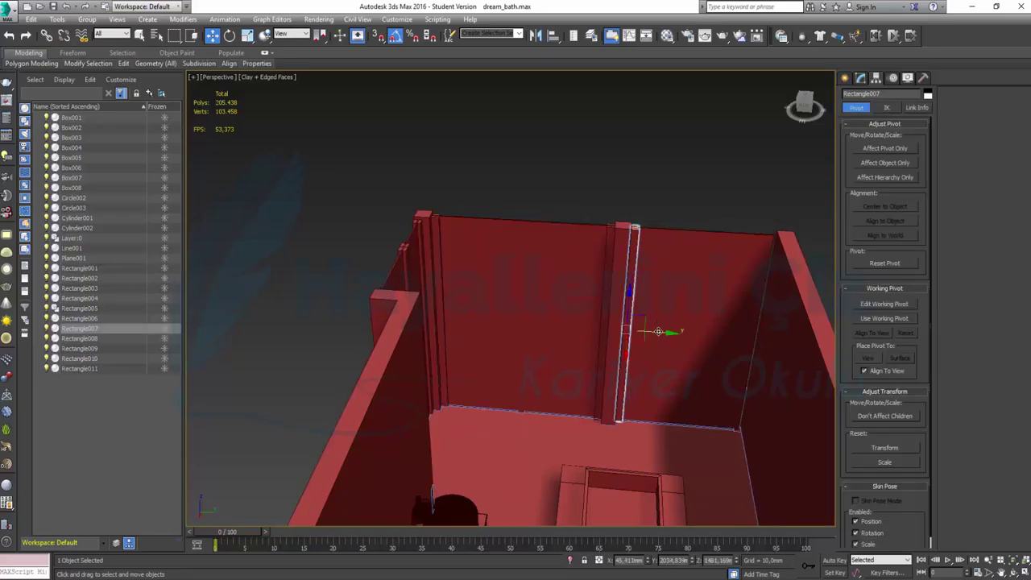
pyautogui.keyDown('shift'); pyautogui.moveTo(661, 333); pyautogui.dragTo(762, 340); pyautogui.keyUp('shift')
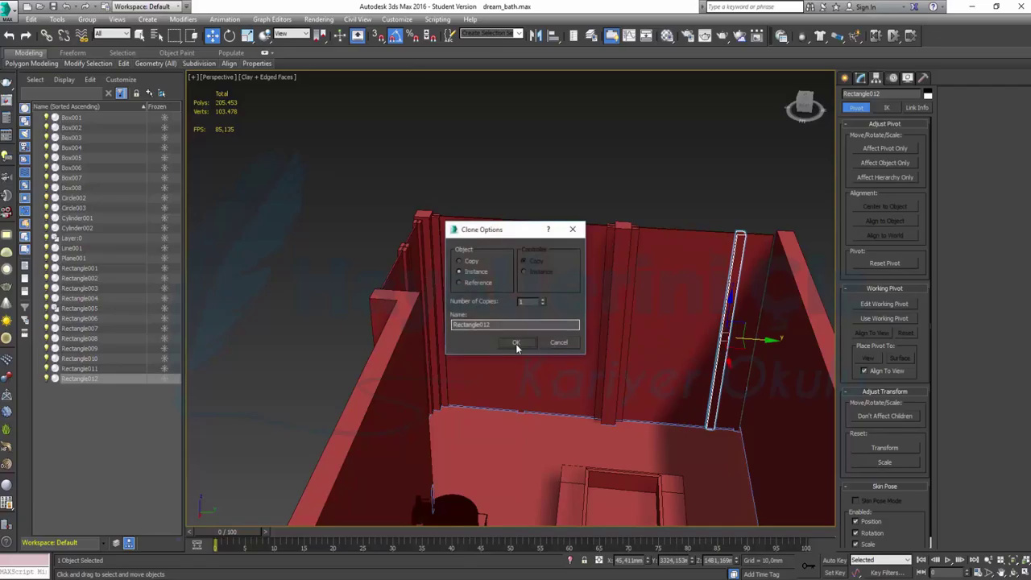
pyautogui.click(516, 343)
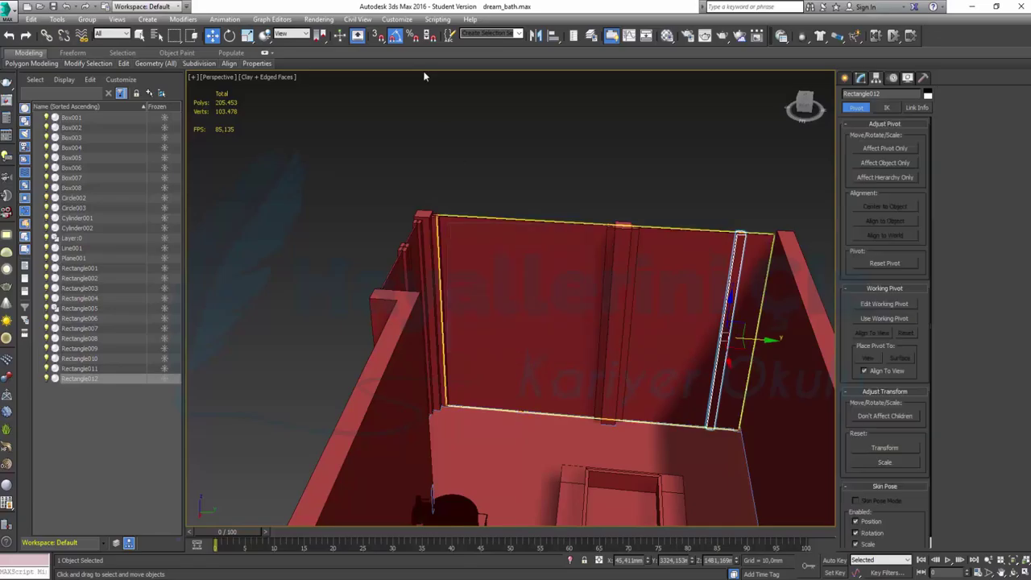
pyautogui.click(536, 36)
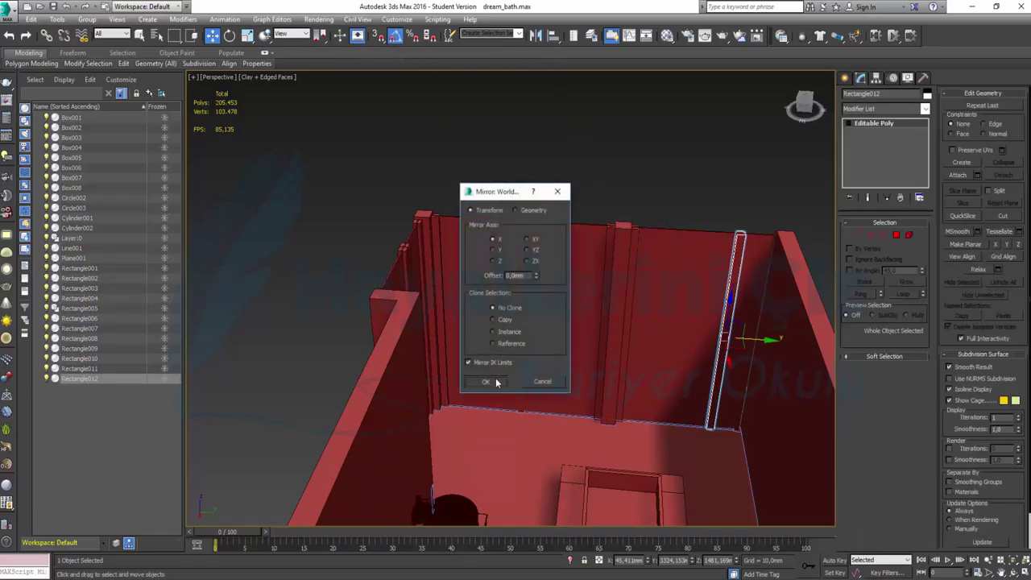
pyautogui.click(487, 382)
pyautogui.click(1025, 572)
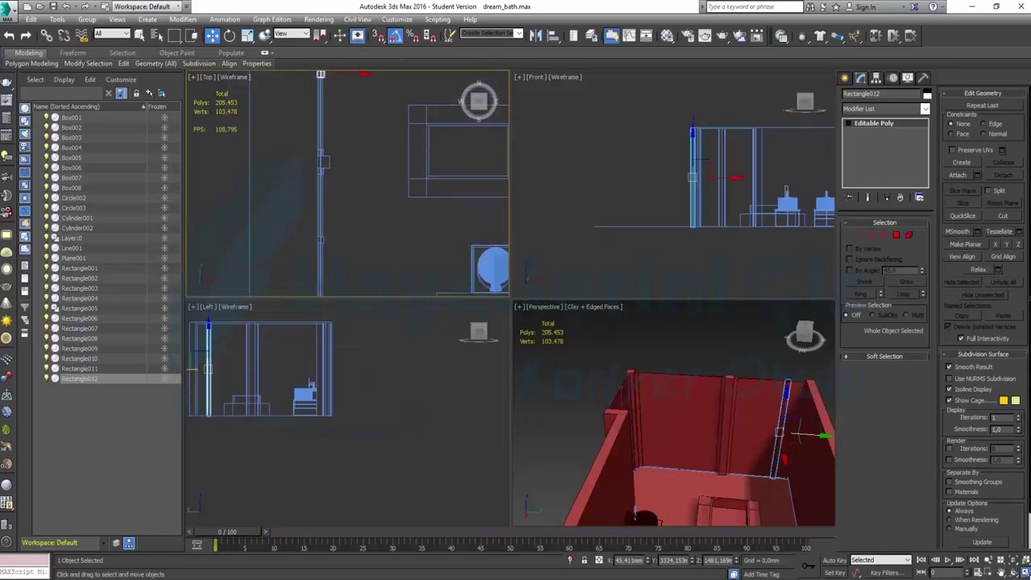
# Step: In a maximized Top view, slide Rectangle012 up along Y into the far corner
pyautogui.click(1024, 572)
pyautogui.scroll(2, 523, 244)
pyautogui.scroll(3, 523, 244)
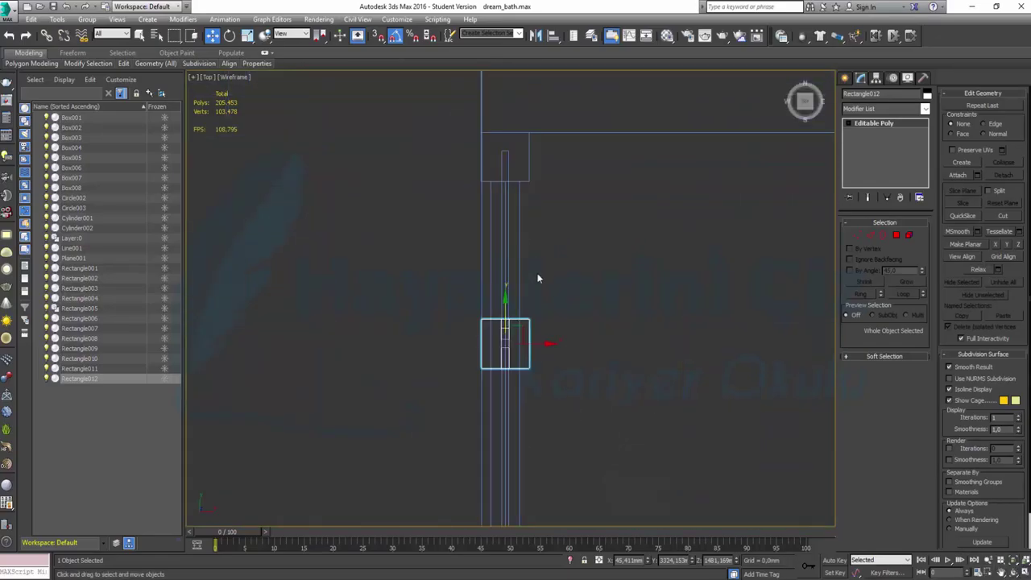
pyautogui.moveTo(505, 306); pyautogui.dragTo(518, 181)
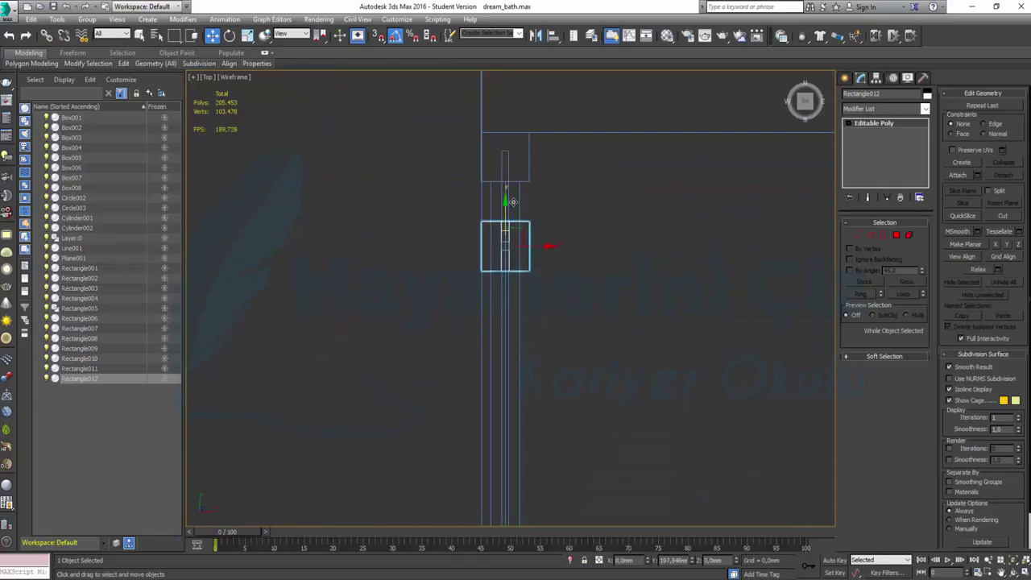
pyautogui.moveTo(518, 180); pyautogui.dragTo(529, 115)
pyautogui.scroll(3, 525, 163)
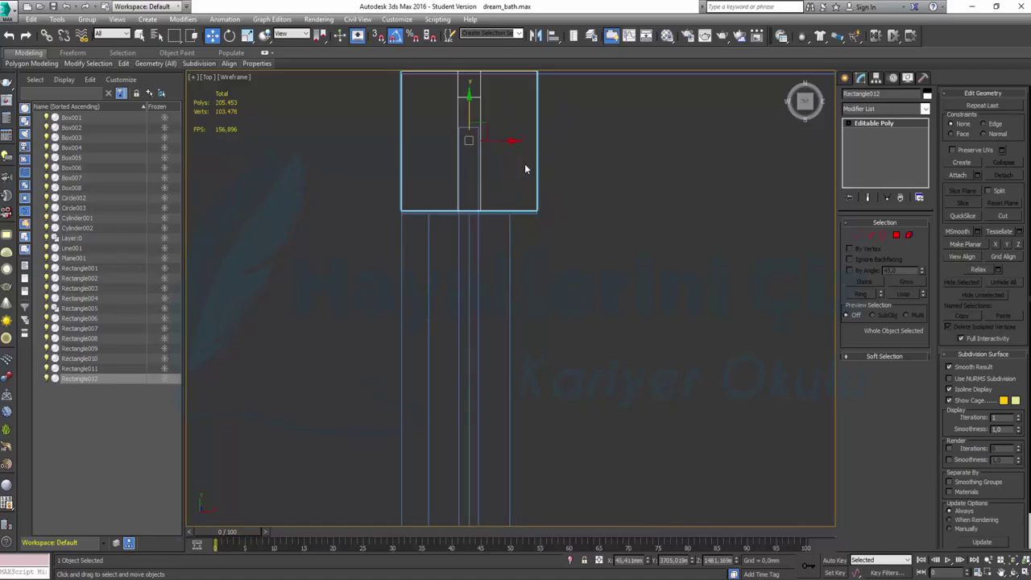
pyautogui.moveTo(527, 166); pyautogui.dragTo(525, 199, button='middle')
pyautogui.press('e')
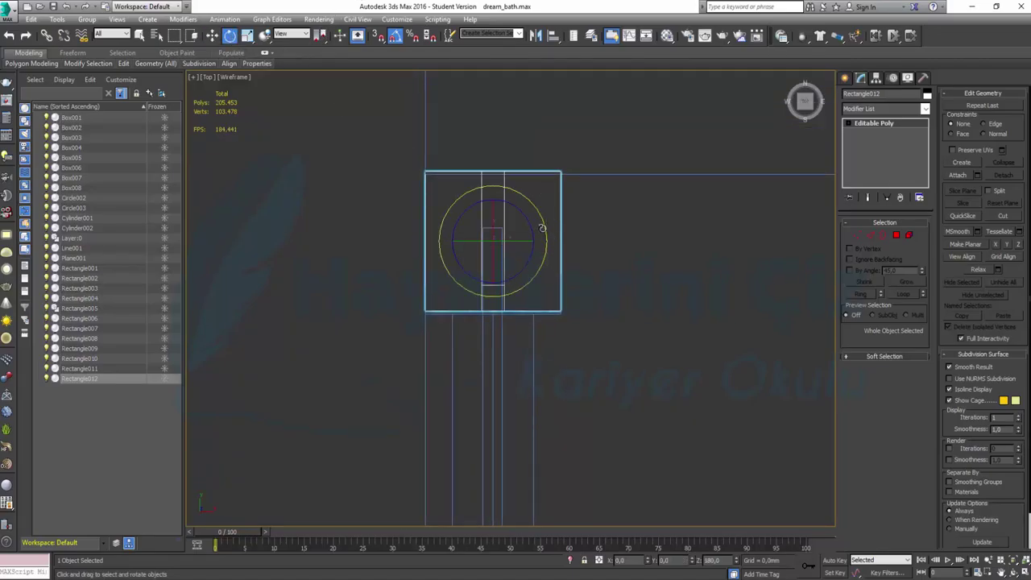
pyautogui.press('w')
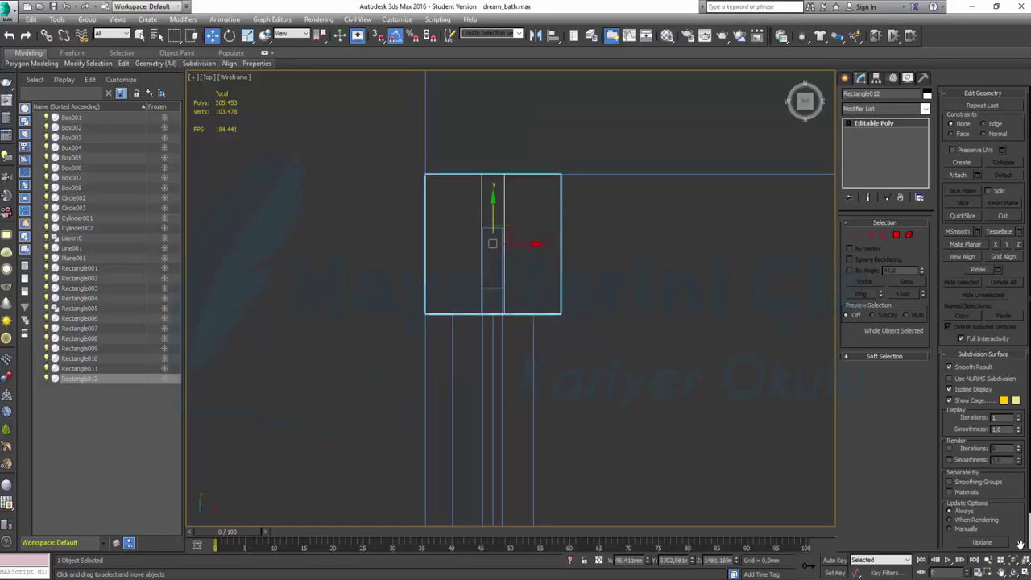
# Step: Return to a maximized Perspective view, deselect, and orbit to inspect the panels
pyautogui.click(1021, 572)
pyautogui.click(749, 464)
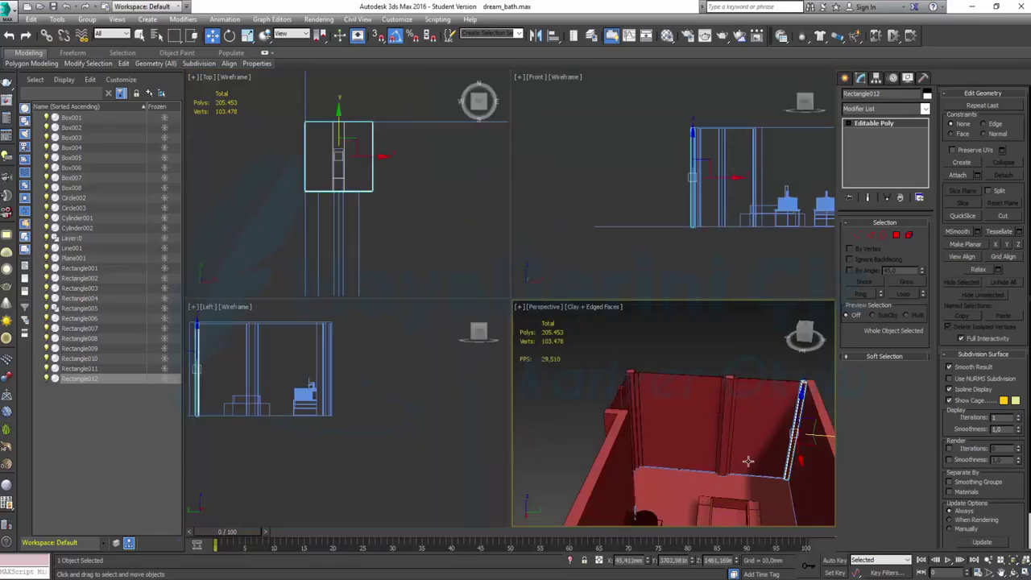
pyautogui.hotkey('alt', 'w')
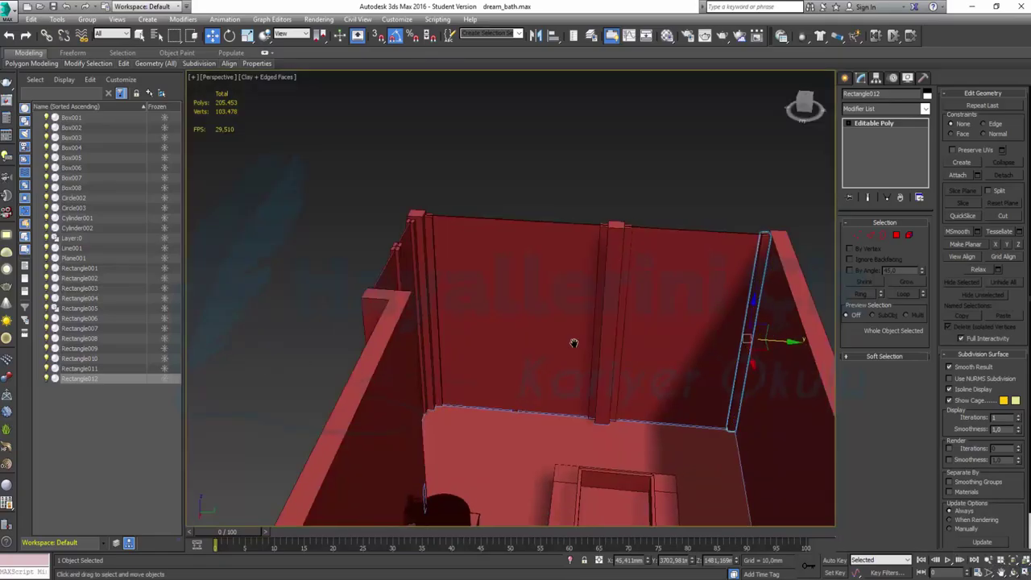
pyautogui.moveTo(580, 345); pyautogui.dragTo(507, 342, button='middle')
pyautogui.click(575, 174)
pyautogui.moveTo(558, 207)
pyautogui.keyDown('alt'); pyautogui.mouseDown(button='middle')
pyautogui.moveTo(603, 230)
pyautogui.moveTo(642, 224)
pyautogui.moveTo(594, 237)
pyautogui.moveTo(480, 212)
pyautogui.mouseUp(button='middle'); pyautogui.keyUp('alt')
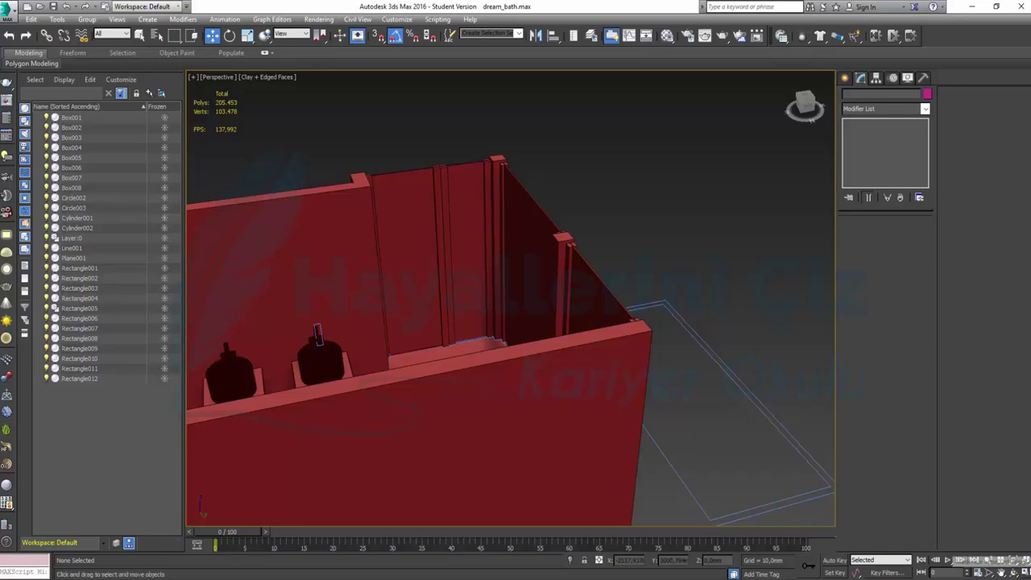
# Step: Maximize the Top view and pan and zoom to frame the entire bathroom floor plan
pyautogui.click(1024, 573)
pyautogui.click(414, 256)
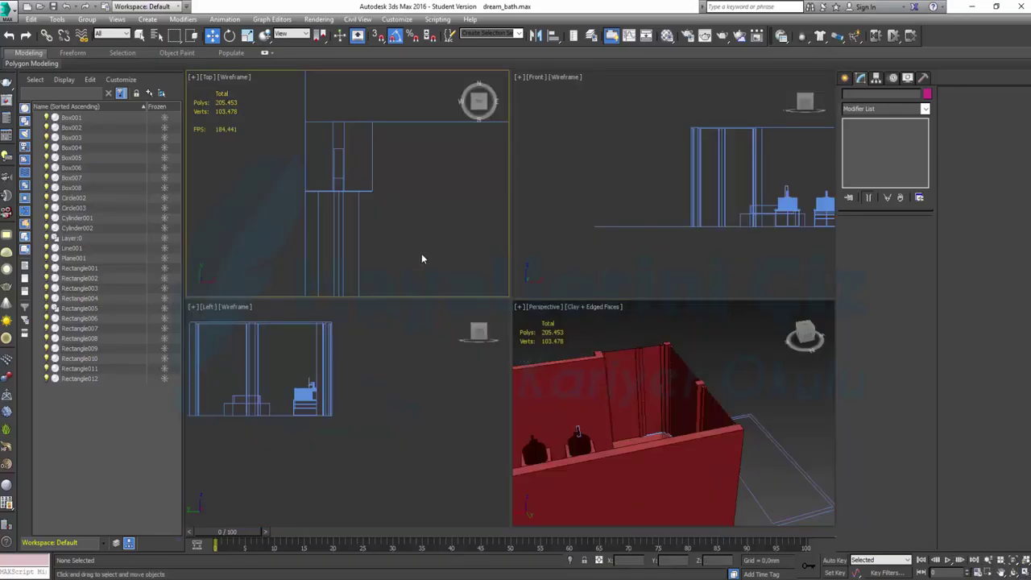
pyautogui.scroll(3, 421, 253)
pyautogui.hotkey('alt', 'w')
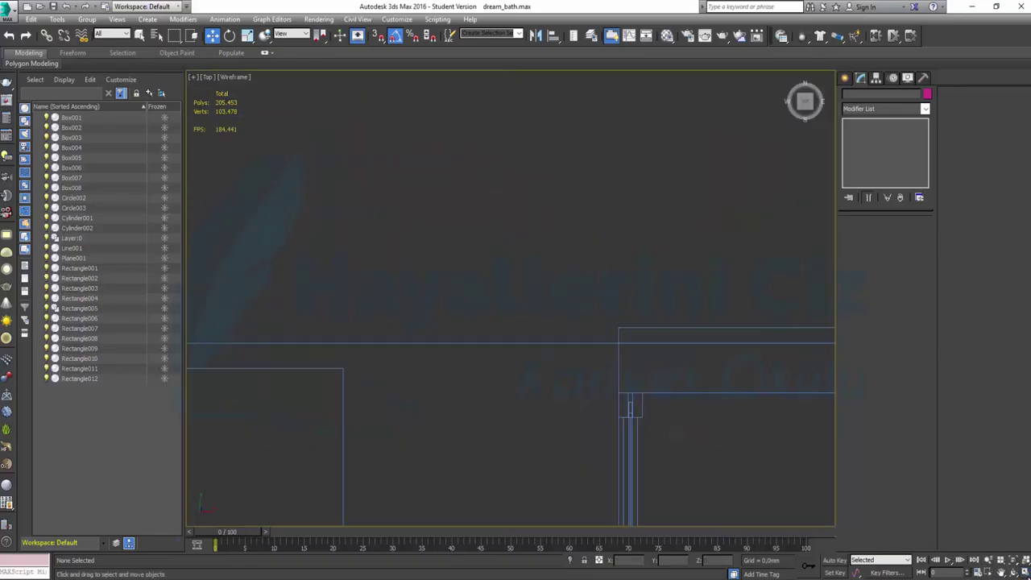
pyautogui.moveTo(631, 360); pyautogui.dragTo(416, 186, button='middle')
pyautogui.scroll(-3, 431, 194)
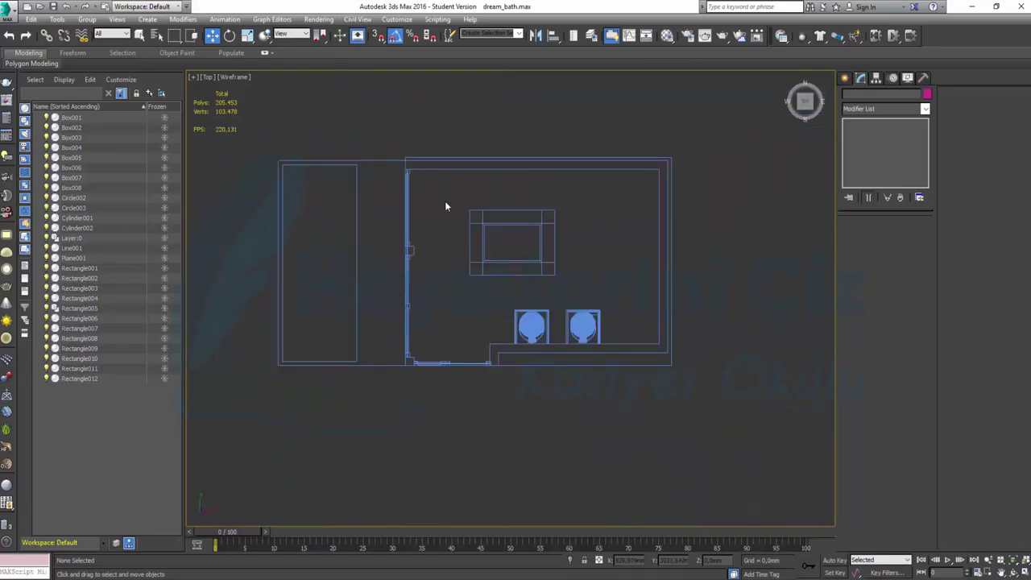
pyautogui.moveTo(529, 283); pyautogui.dragTo(491, 256, button='middle')
pyautogui.scroll(2, 490, 256)
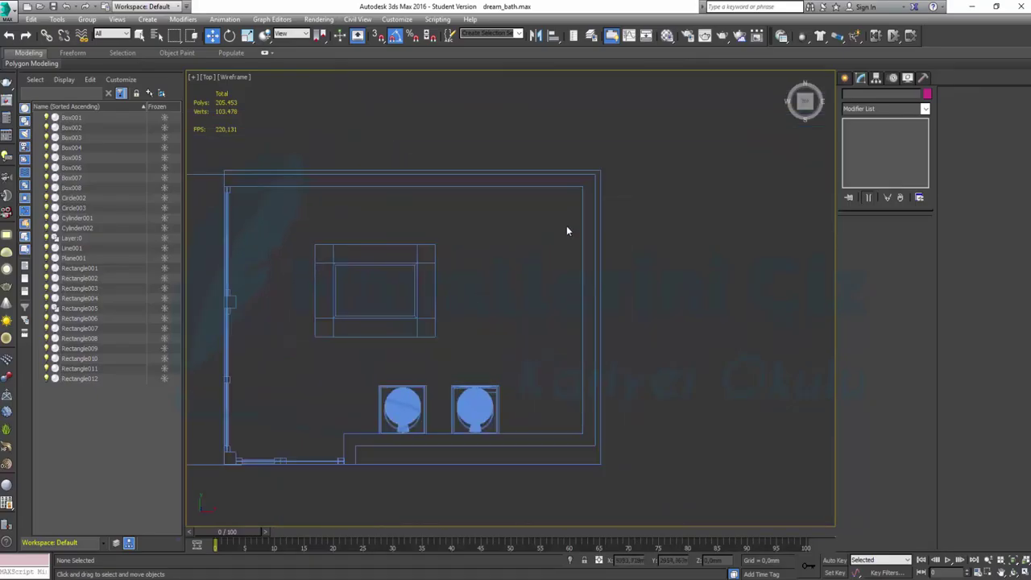
pyautogui.click(848, 78)
# Step: Create a box beside the room with Length 600, Width 600 and Height 5
pyautogui.click(863, 149)
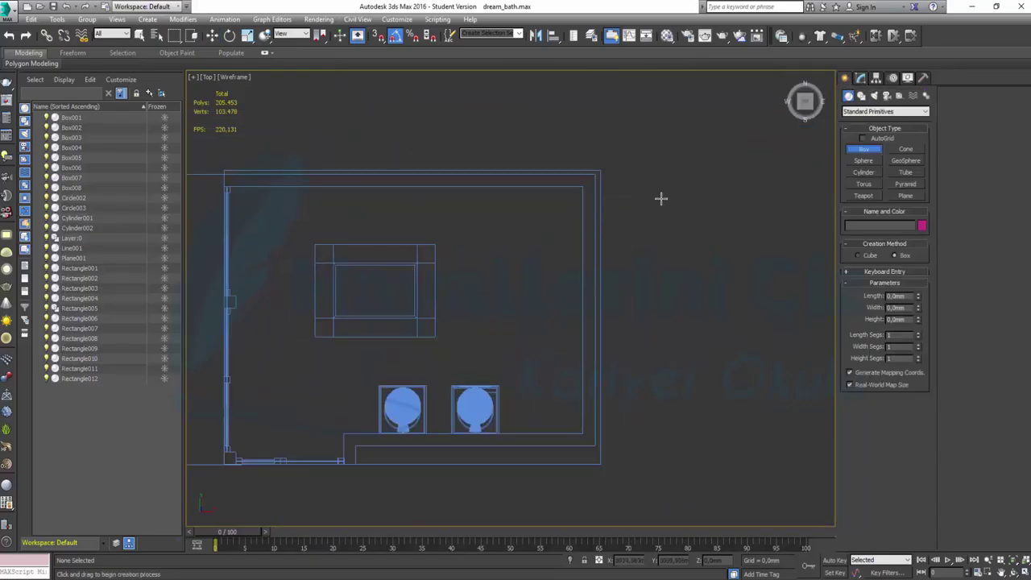
pyautogui.moveTo(654, 200); pyautogui.dragTo(698, 236)
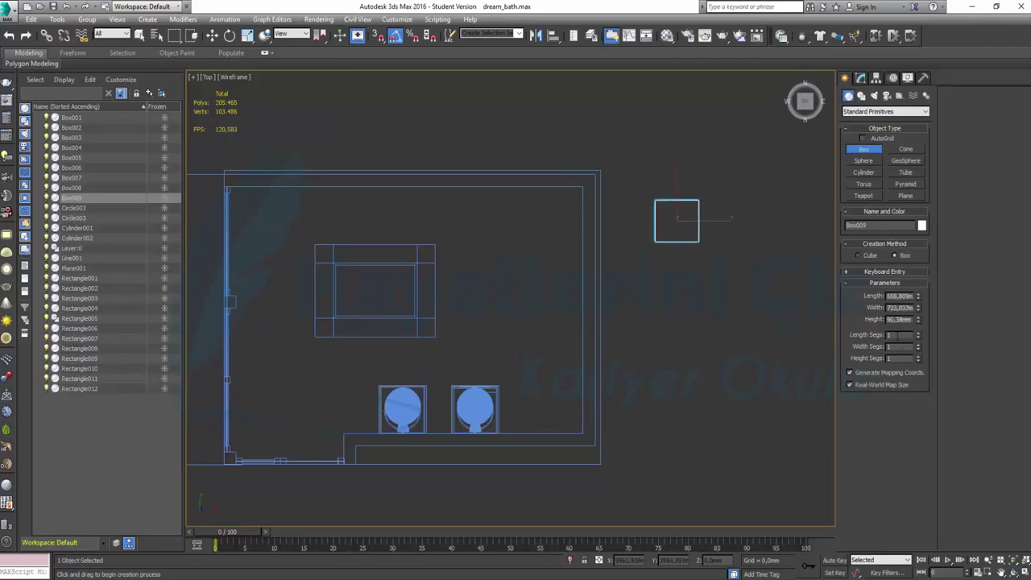
pyautogui.write('600')
pyautogui.press('Tab')
pyautogui.write('6')
pyautogui.press('Return')
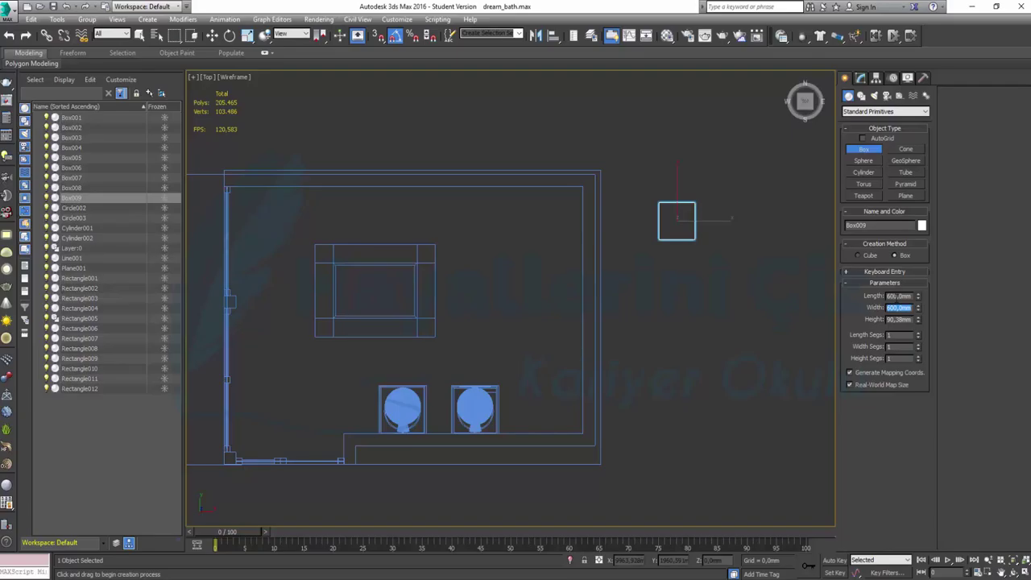
pyautogui.press('Tab')
pyautogui.write('5')
pyautogui.press('Return')
# Step: Move the new box Box009 exactly into the room's top-right corner
pyautogui.press('w')
pyautogui.moveTo(693, 205); pyautogui.dragTo(578, 192)
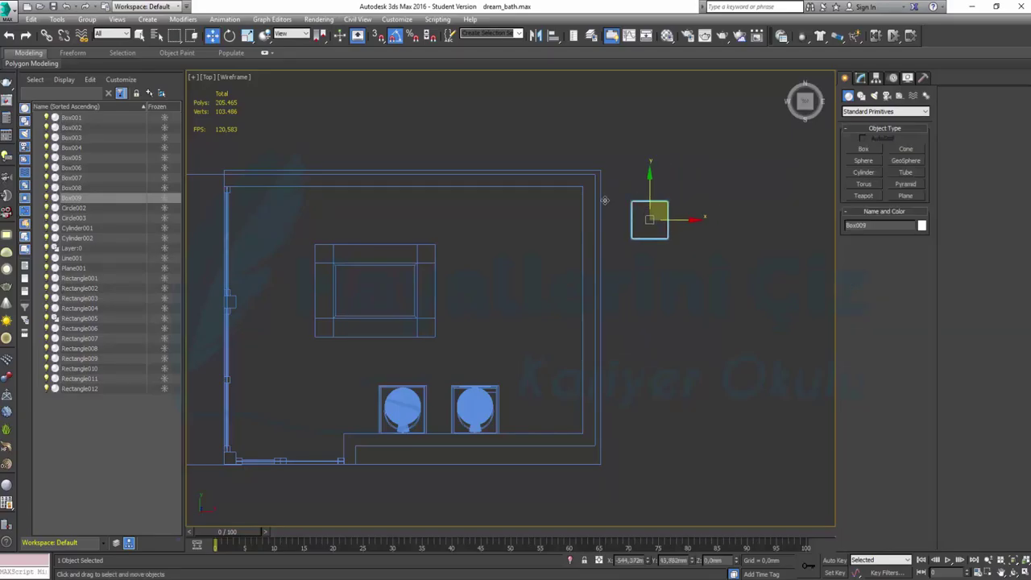
pyautogui.scroll(3, 565, 191)
pyautogui.scroll(6, 566, 191)
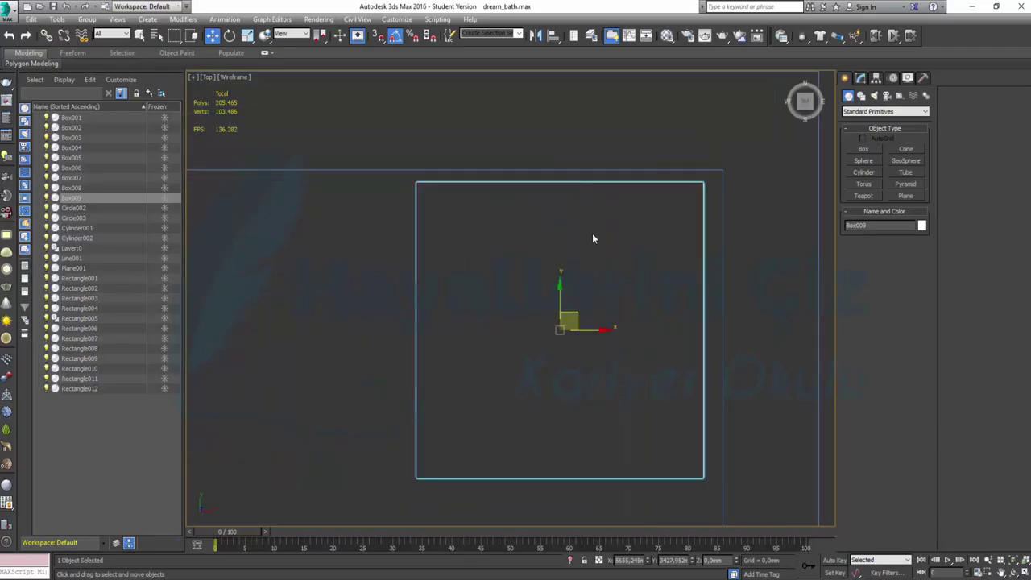
pyautogui.moveTo(579, 314); pyautogui.dragTo(598, 303)
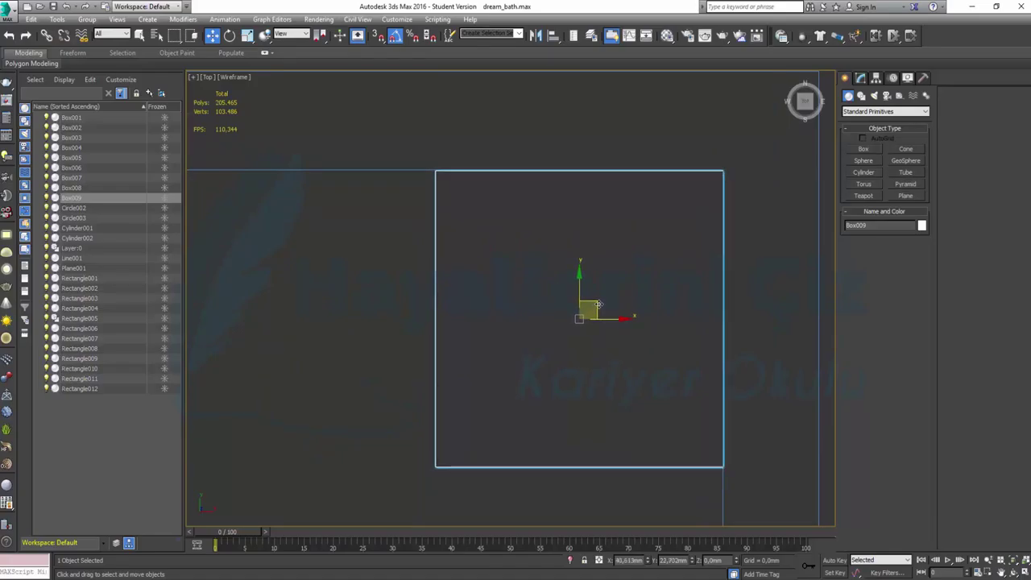
# Step: Shift-drag a copy of the box down the room's right side
pyautogui.scroll(-2, 599, 303)
pyautogui.scroll(-3, 594, 306)
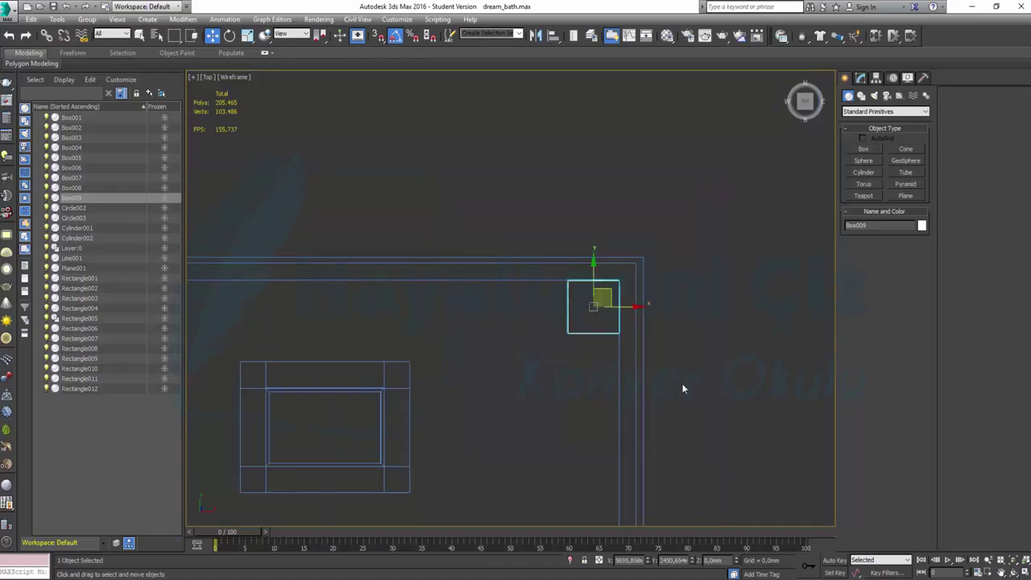
pyautogui.moveTo(683, 389); pyautogui.dragTo(700, 223, button='middle')
pyautogui.scroll(3, 615, 118)
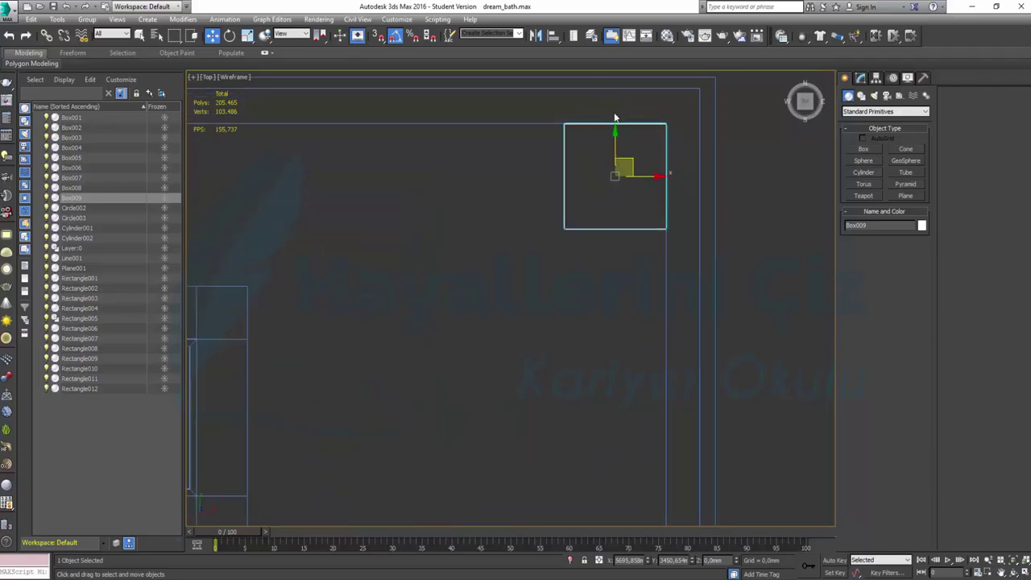
pyautogui.scroll(3, 615, 118)
pyautogui.moveTo(615, 208)
pyautogui.keyDown('shift'); pyautogui.mouseDown()
pyautogui.moveTo(606, 435)
pyautogui.moveTo(607, 420)
pyautogui.mouseUp(); pyautogui.keyUp('shift')
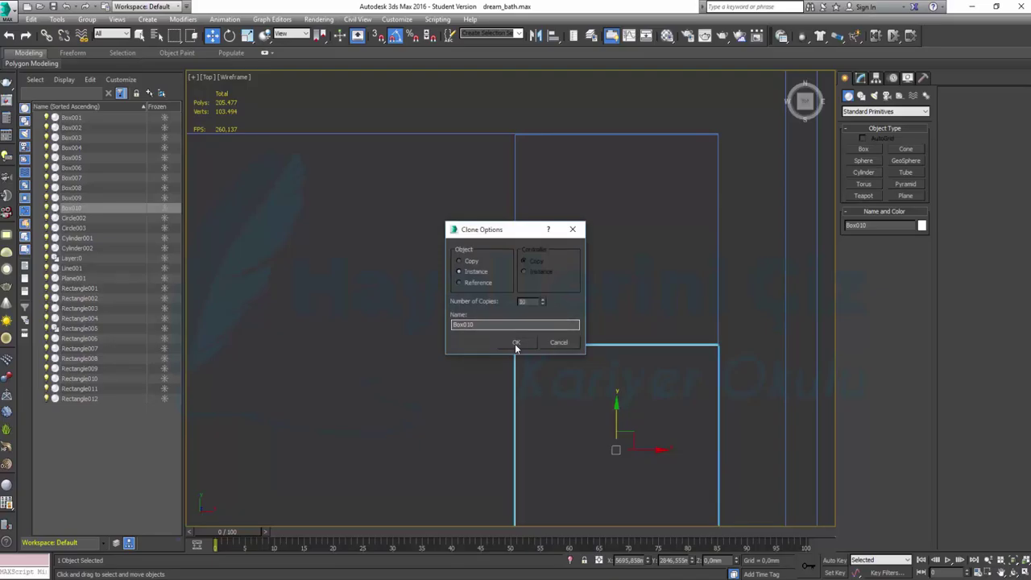
# Step: Create ten instanced box copies, then delete the four that fall below the room
pyautogui.click(516, 343)
pyautogui.scroll(-3, 559, 223)
pyautogui.scroll(-3, 564, 240)
pyautogui.scroll(-2, 564, 240)
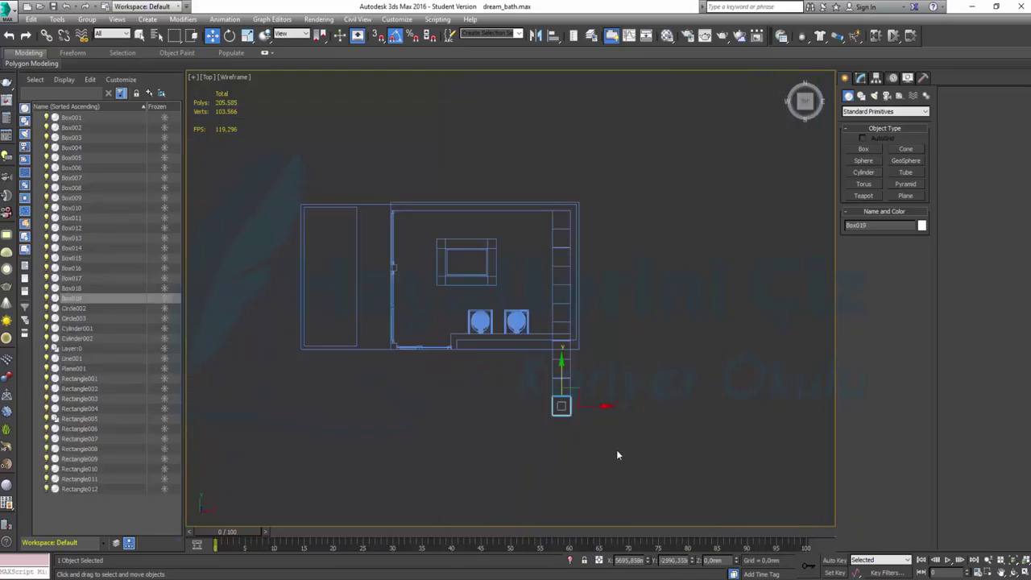
pyautogui.moveTo(520, 366); pyautogui.dragTo(519, 366)
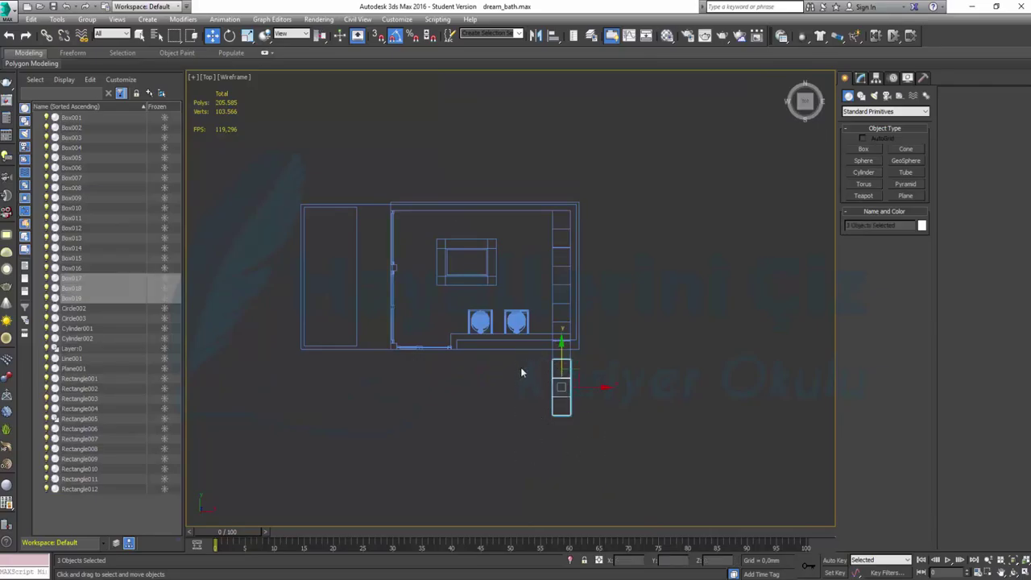
pyautogui.press('Delete')
pyautogui.scroll(3, 580, 391)
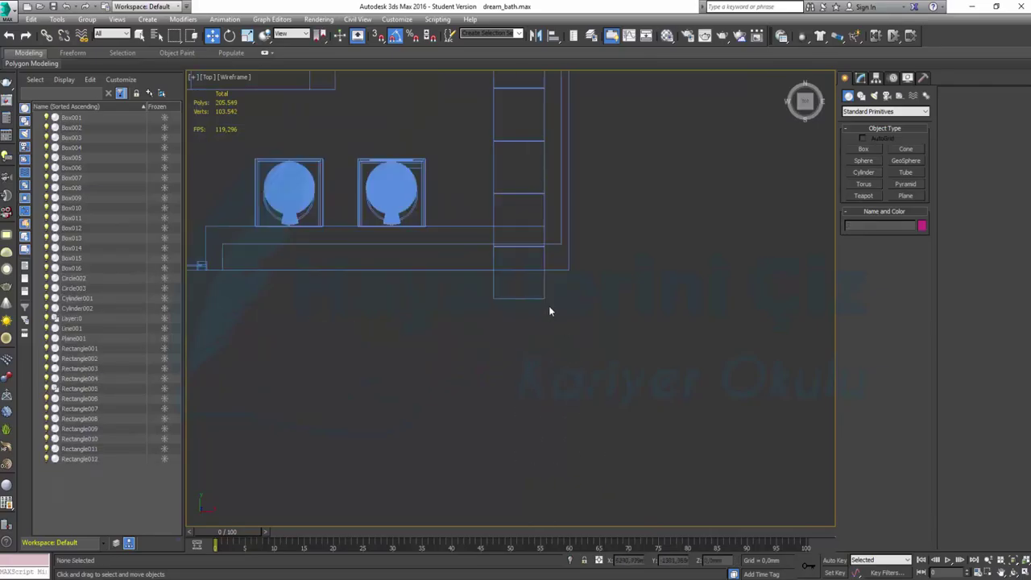
pyautogui.moveTo(527, 297); pyautogui.dragTo(528, 297)
pyautogui.press('Delete')
pyautogui.moveTo(544, 322); pyautogui.dragTo(582, 419, button='middle')
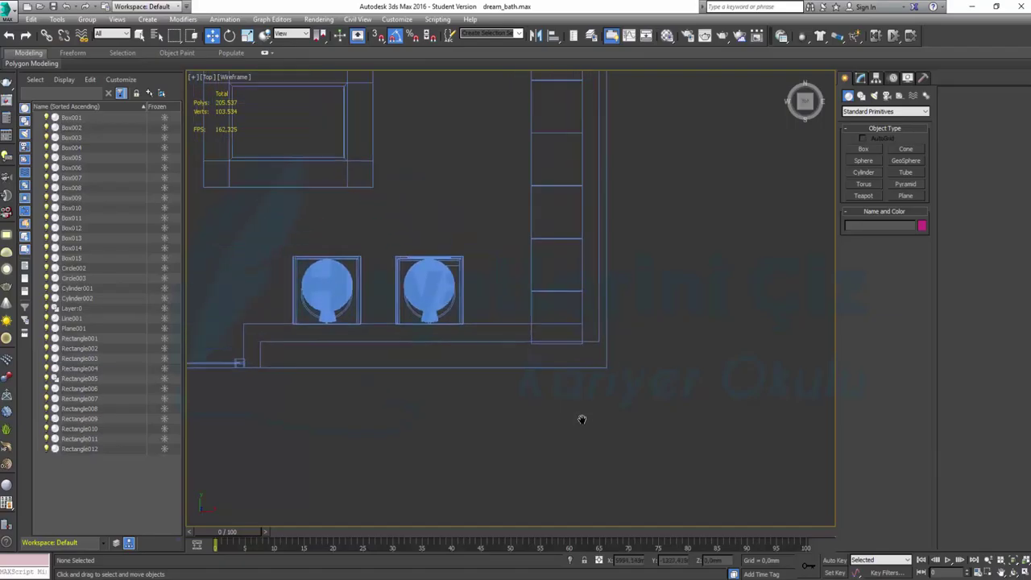
pyautogui.moveTo(569, 313); pyautogui.dragTo(617, 451, button='middle')
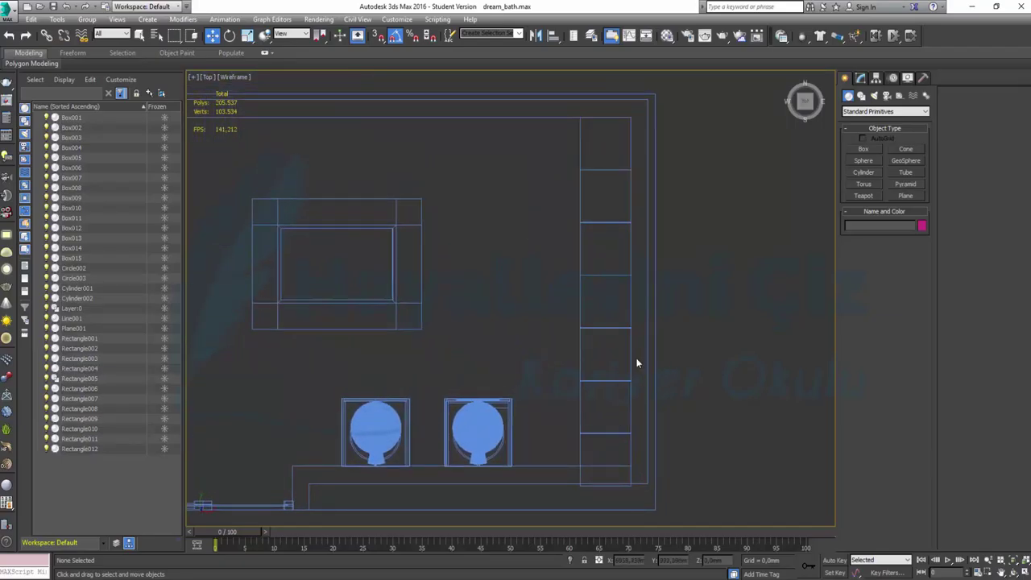
pyautogui.hotkey('alt', 'w')
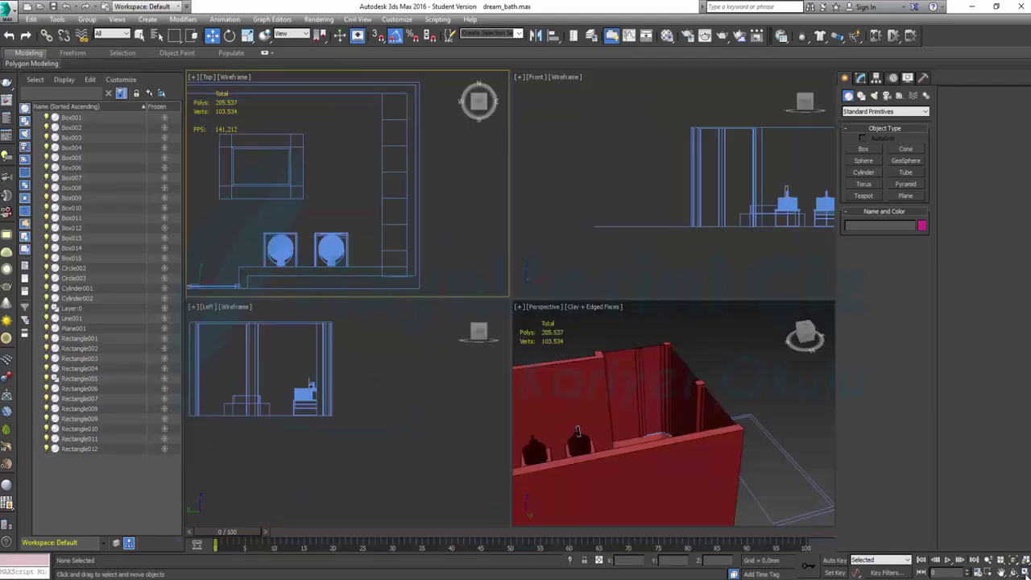
pyautogui.moveTo(686, 405)
pyautogui.keyDown('alt'); pyautogui.mouseDown(button='middle')
pyautogui.moveTo(619, 427)
pyautogui.moveTo(650, 403)
pyautogui.mouseUp(button='middle'); pyautogui.keyUp('alt')
pyautogui.scroll(5, 619, 427)
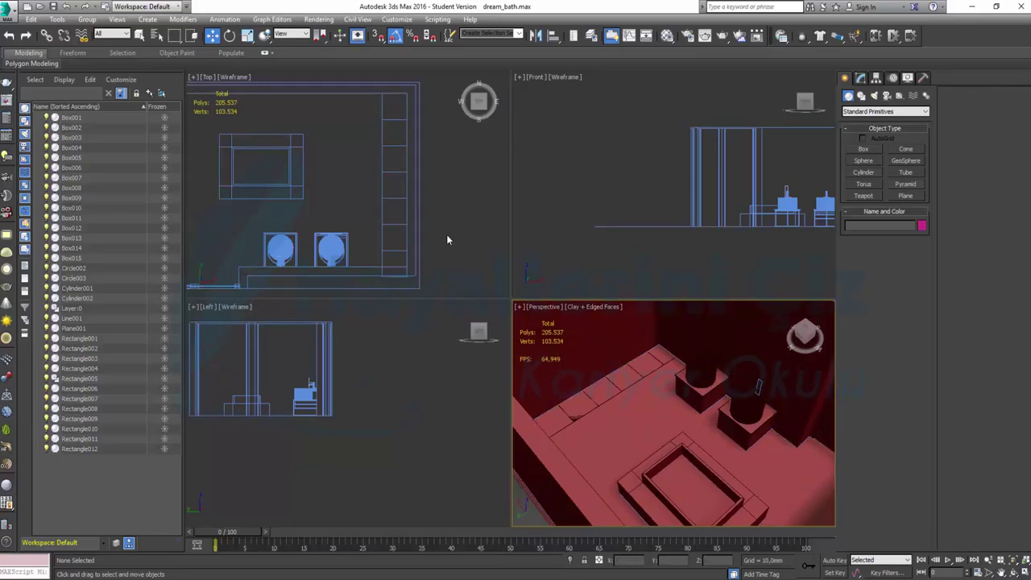
pyautogui.click(462, 262)
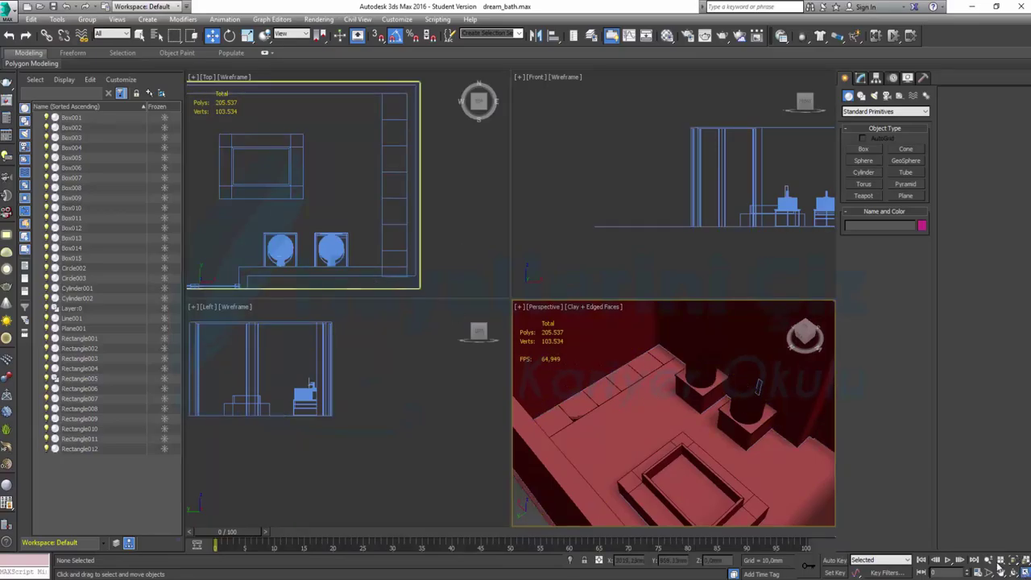
pyautogui.click(1024, 569)
pyautogui.hotkey('alt', 'w')
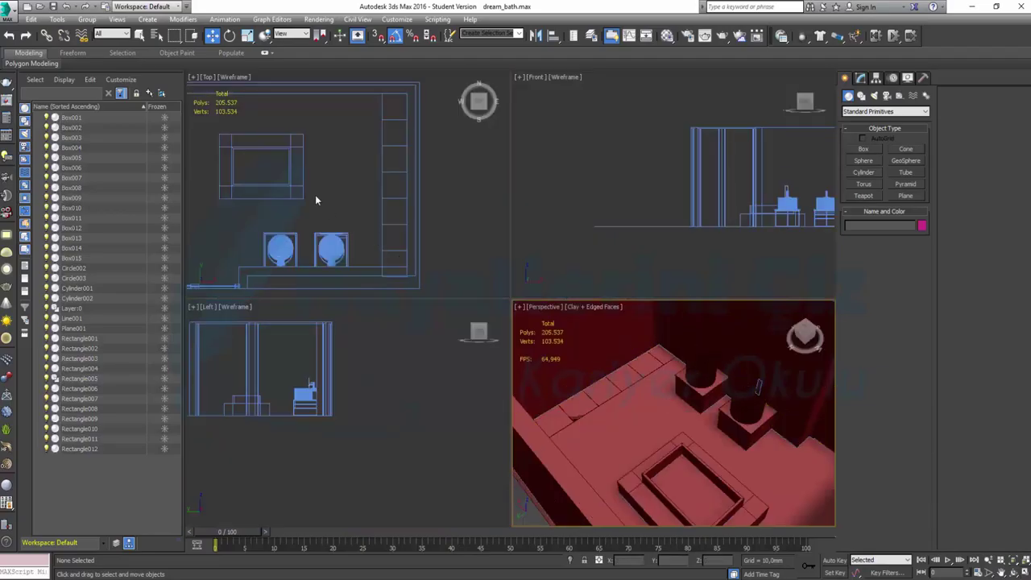
pyautogui.click(1024, 570)
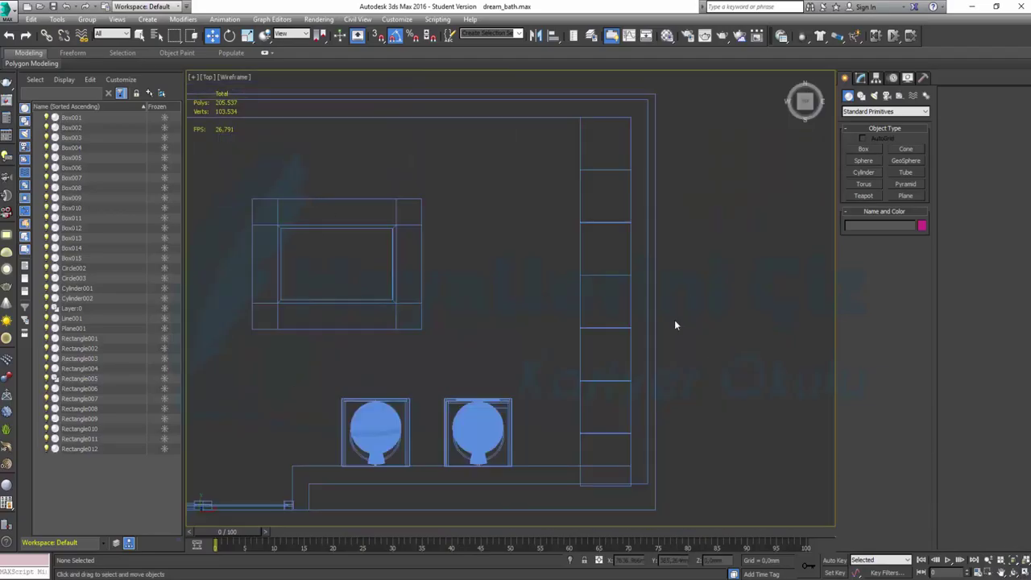
pyautogui.scroll(2, 642, 232)
pyautogui.scroll(1, 670, 233)
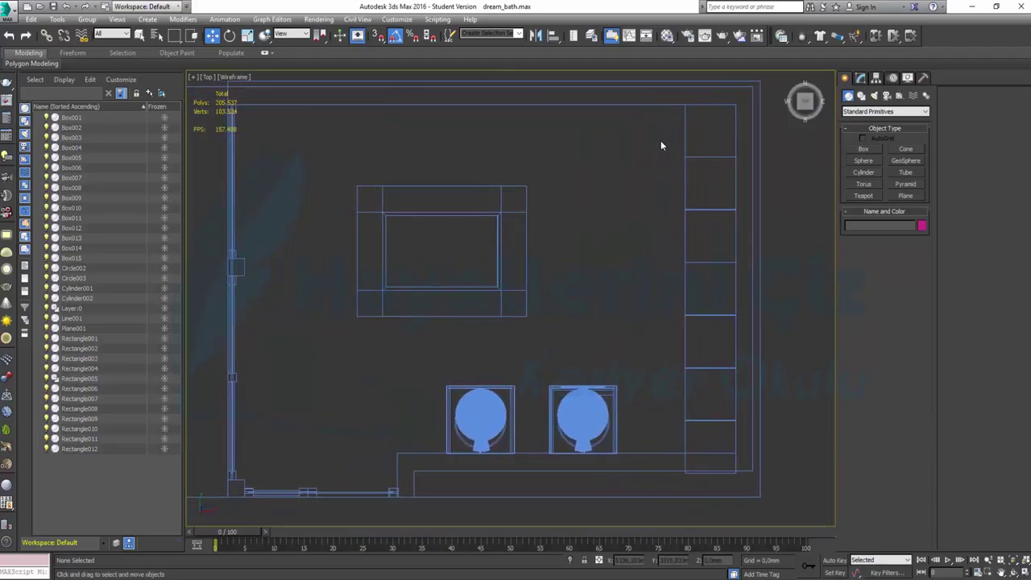
# Step: Select the seven-box column and clone it leftward as several instanced columns
pyautogui.moveTo(745, 455); pyautogui.dragTo(714, 445)
pyautogui.scroll(2, 694, 280)
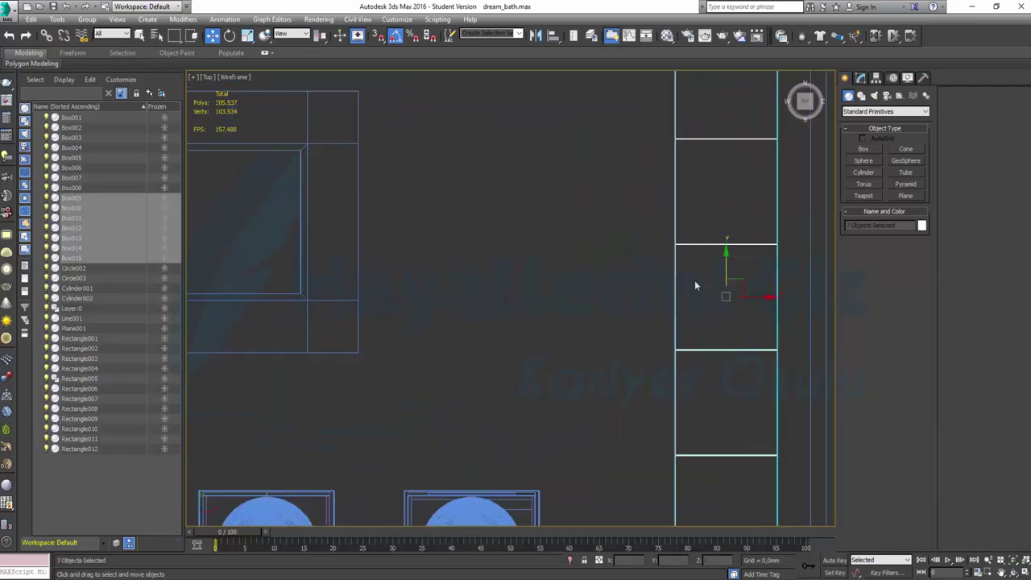
pyautogui.scroll(2, 694, 280)
pyautogui.moveTo(815, 325); pyautogui.dragTo(526, 342)
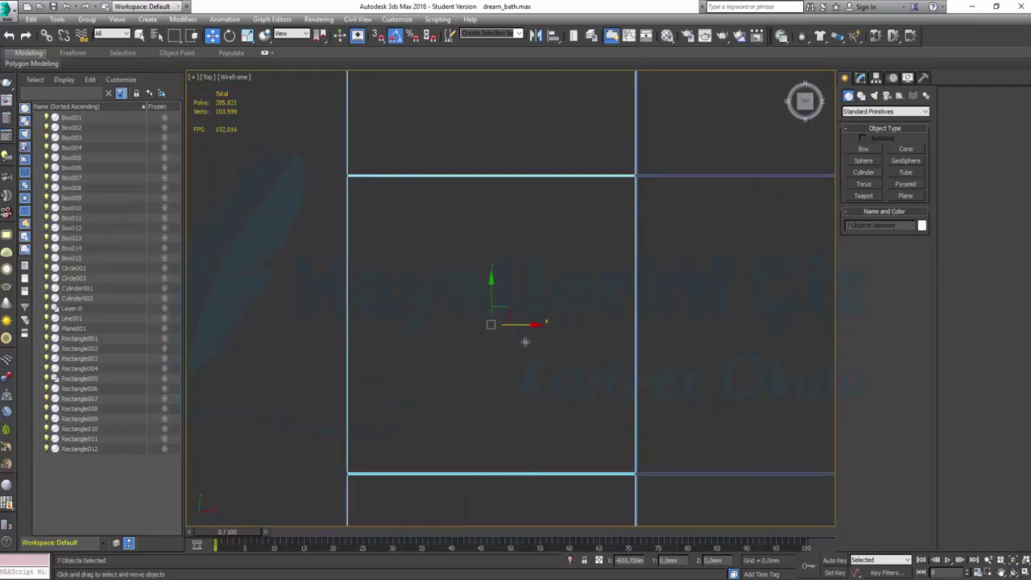
pyautogui.click(543, 303)
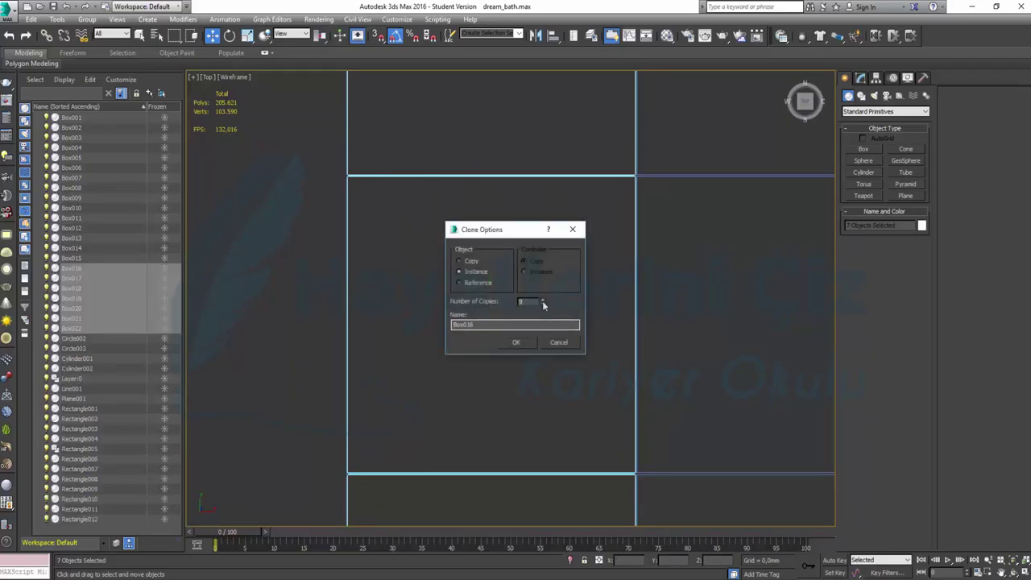
pyautogui.click(506, 343)
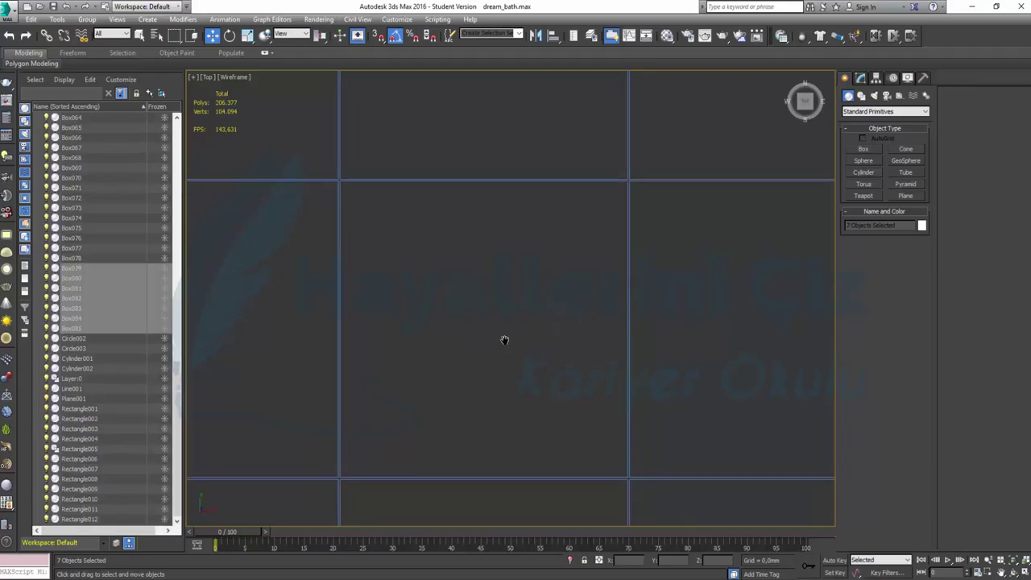
# Step: Delete the surplus copied column lying outside the room
pyautogui.scroll(-5, 504, 343)
pyautogui.scroll(-5, 505, 344)
pyautogui.moveTo(411, 342); pyautogui.dragTo(519, 340, button='middle')
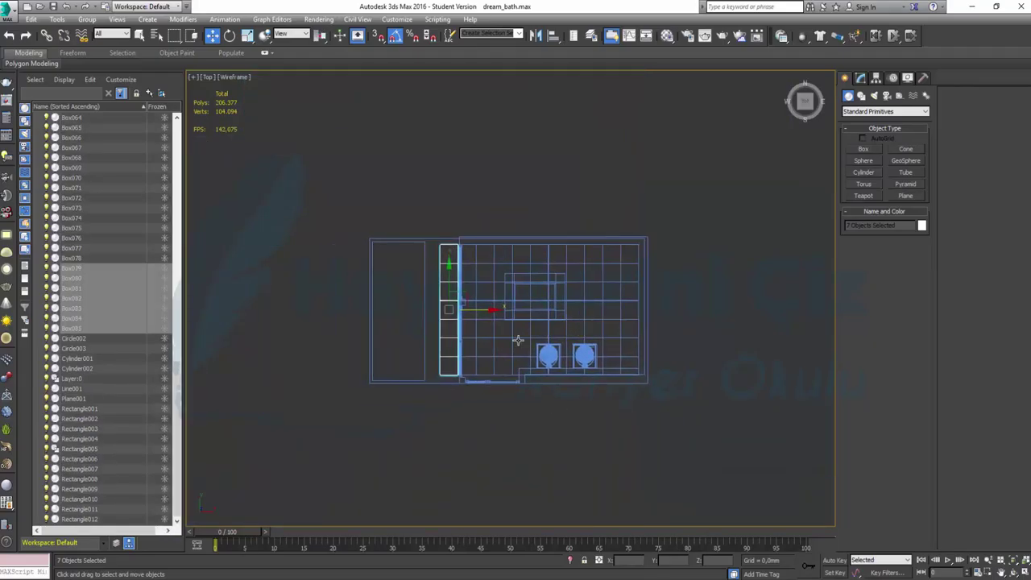
pyautogui.scroll(3, 429, 346)
pyautogui.press('Delete')
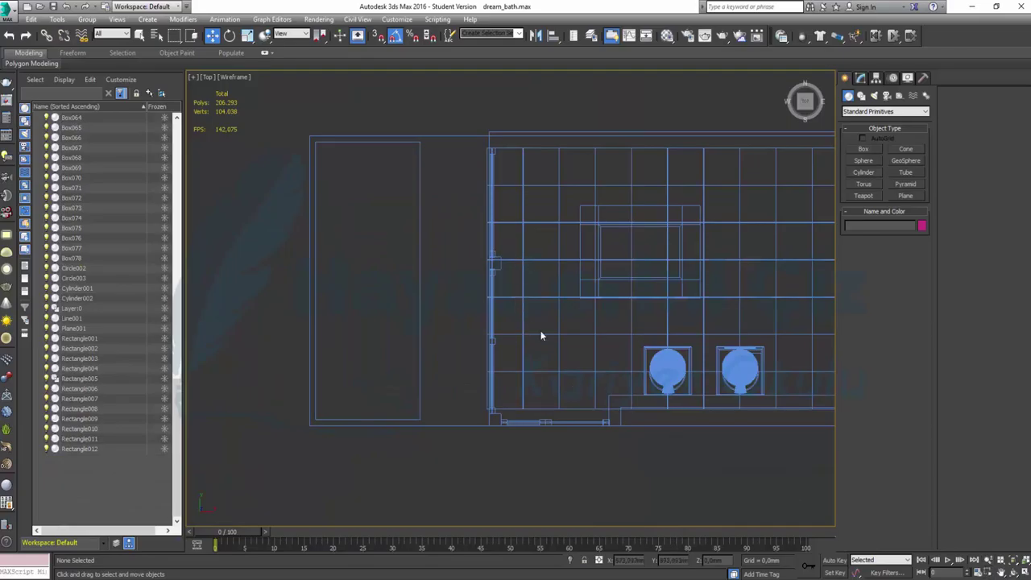
# Step: Window-select the floor-tile columns, including the boxes between the two sinks
pyautogui.moveTo(651, 345); pyautogui.dragTo(491, 318, button='middle')
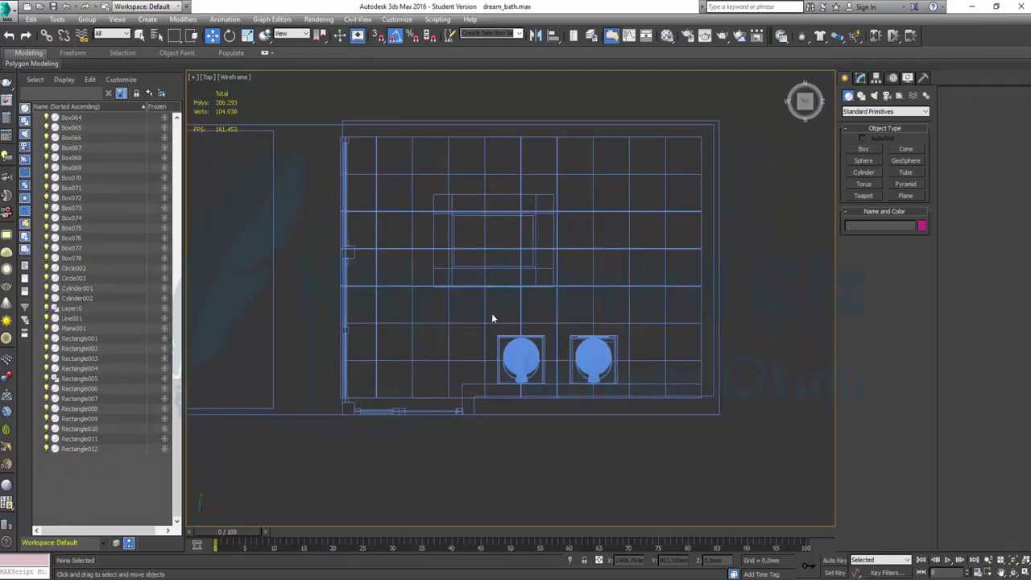
pyautogui.moveTo(395, 383); pyautogui.dragTo(360, 160)
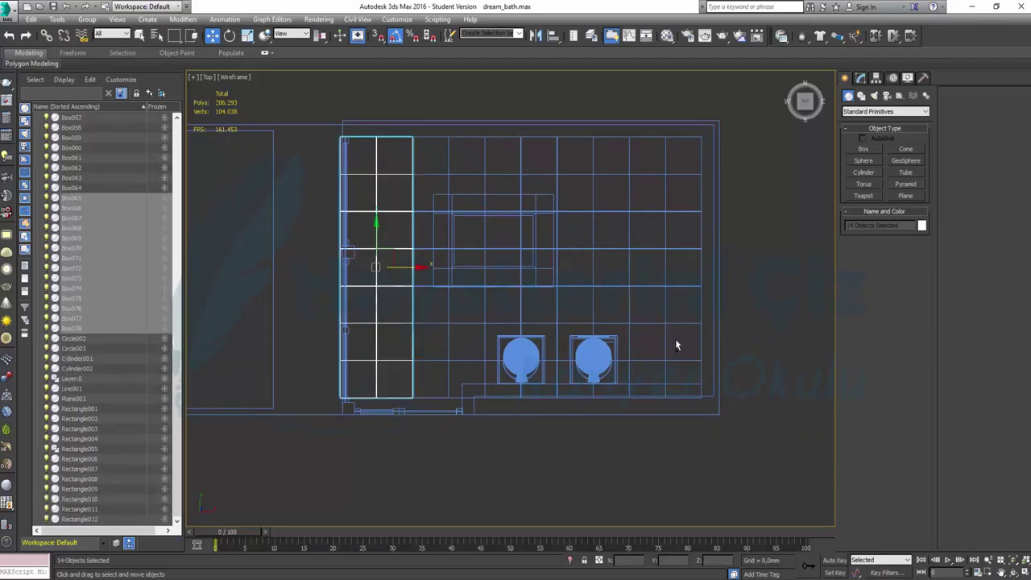
pyautogui.keyDown('ctrl'); pyautogui.moveTo(677, 366); pyautogui.dragTo(649, 157); pyautogui.keyUp('ctrl')
pyautogui.keyDown('ctrl'); pyautogui.moveTo(610, 265); pyautogui.dragTo(577, 158); pyautogui.keyUp('ctrl')
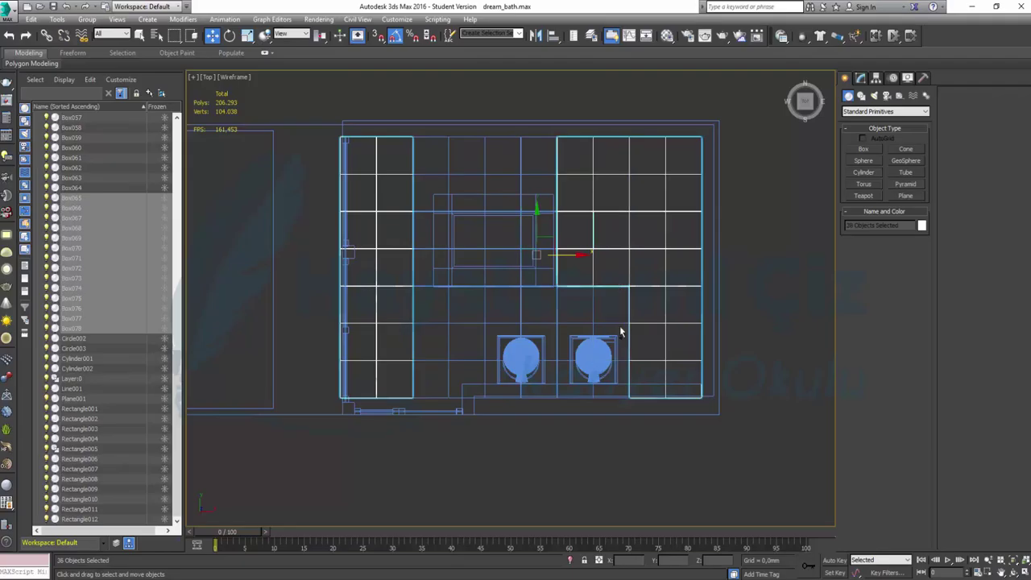
pyautogui.moveTo(460, 336)
pyautogui.keyDown('ctrl'); pyautogui.mouseDown()
pyautogui.moveTo(433, 327)
pyautogui.moveTo(435, 357)
pyautogui.mouseUp(); pyautogui.keyUp('ctrl')
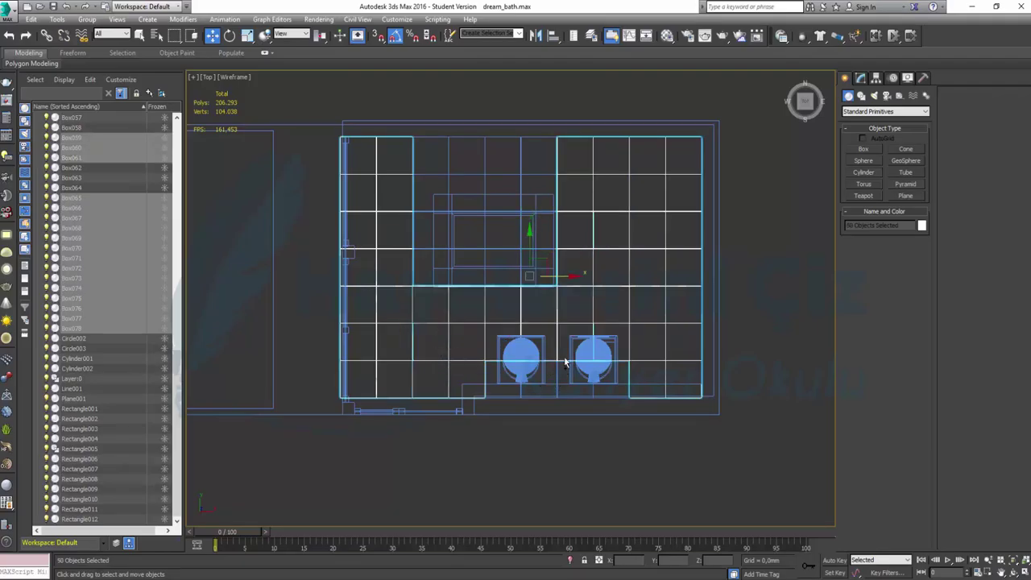
pyautogui.keyDown('ctrl'); pyautogui.moveTo(559, 341); pyautogui.dragTo(554, 381); pyautogui.keyUp('ctrl')
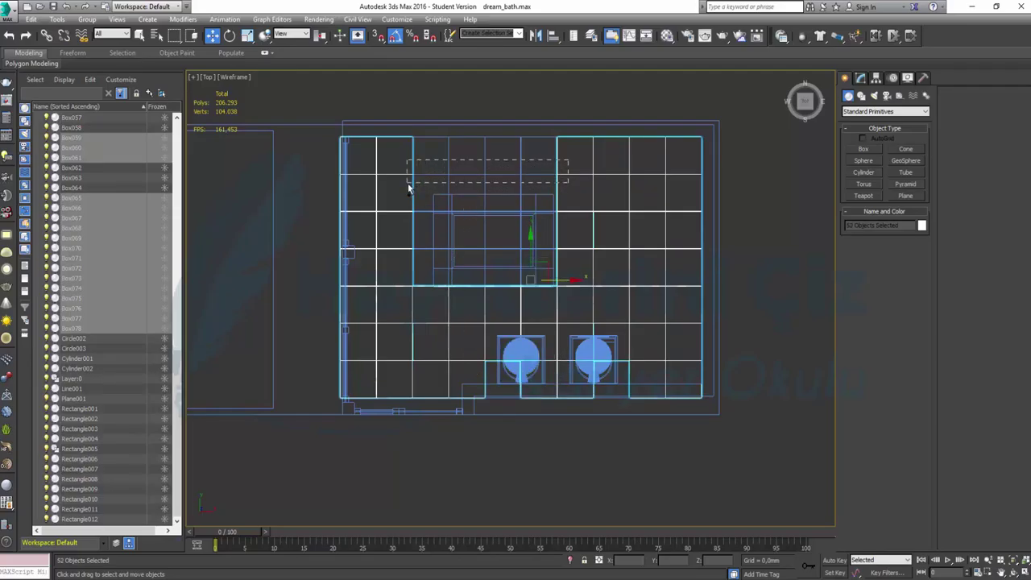
# Step: Refine the selection to all 70 tiles, adding the boxes along the bottom edge
pyautogui.moveTo(408, 186)
pyautogui.keyDown('alt'); pyautogui.mouseDown()
pyautogui.moveTo(509, 268)
pyautogui.moveTo(486, 254)
pyautogui.moveTo(494, 267)
pyautogui.mouseUp(); pyautogui.keyUp('alt')
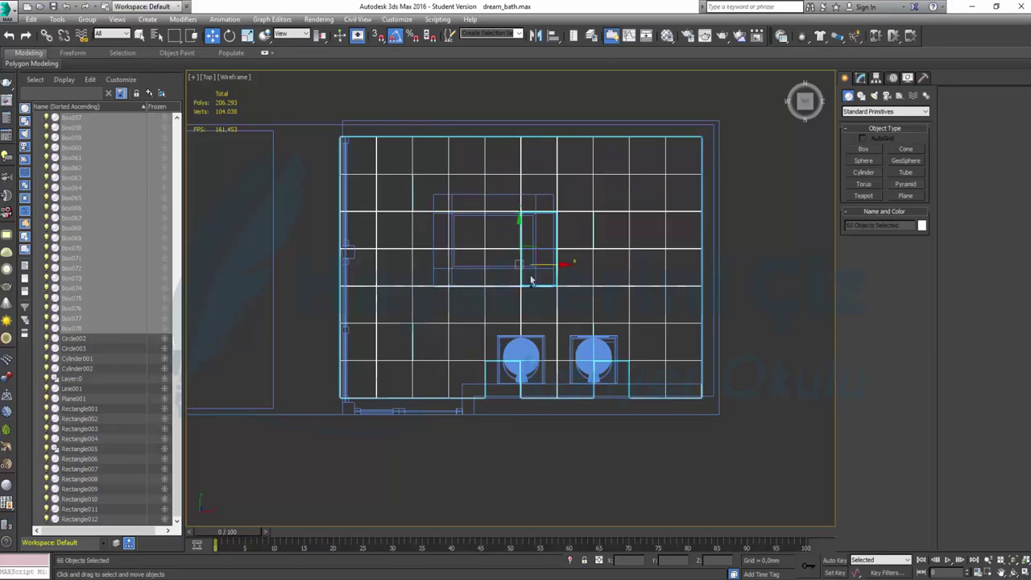
pyautogui.keyDown('alt'); pyautogui.moveTo(548, 238); pyautogui.dragTo(545, 268); pyautogui.keyUp('alt')
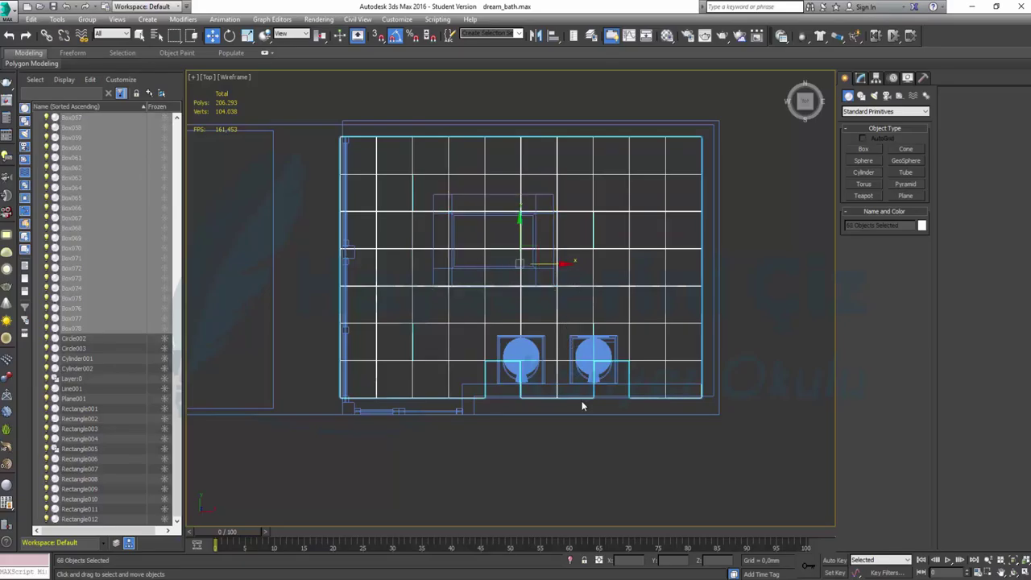
pyautogui.scroll(3, 564, 408)
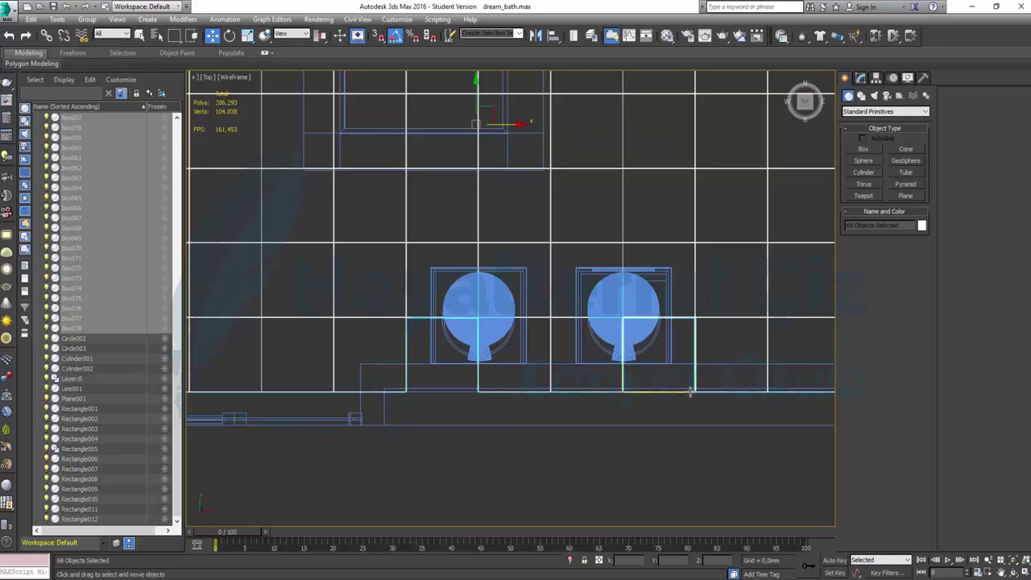
pyautogui.scroll(2, 709, 391)
pyautogui.keyDown('ctrl'); pyautogui.moveTo(454, 373); pyautogui.dragTo(277, 369); pyautogui.keyUp('ctrl')
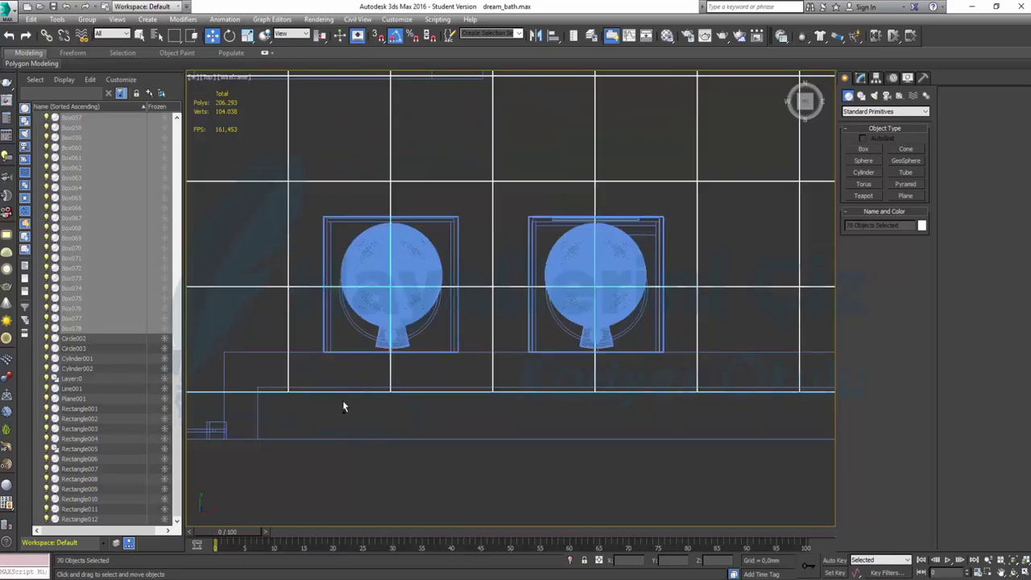
pyautogui.scroll(-3, 446, 393)
pyautogui.scroll(1, 364, 334)
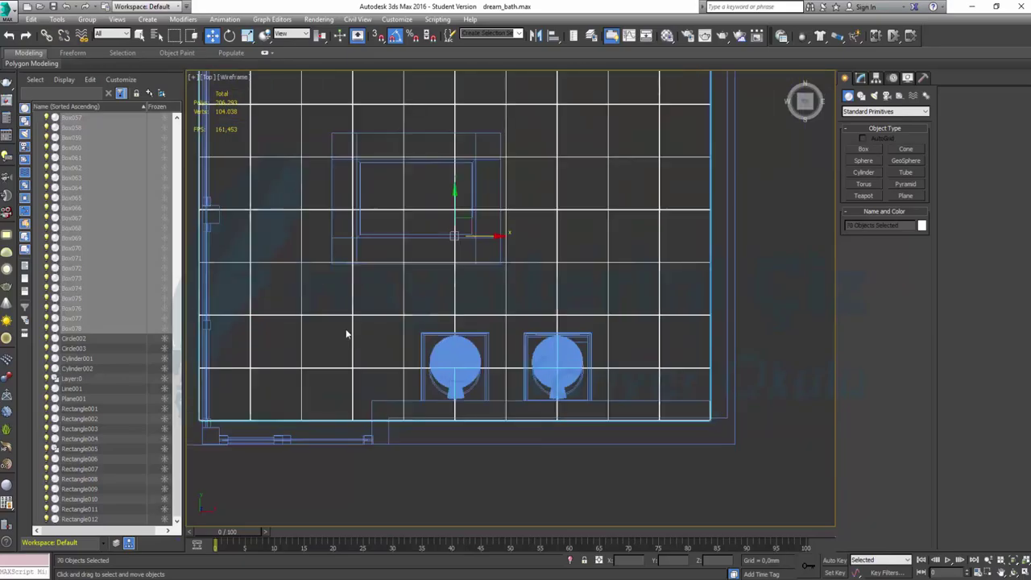
pyautogui.moveTo(346, 338); pyautogui.dragTo(466, 393, button='middle')
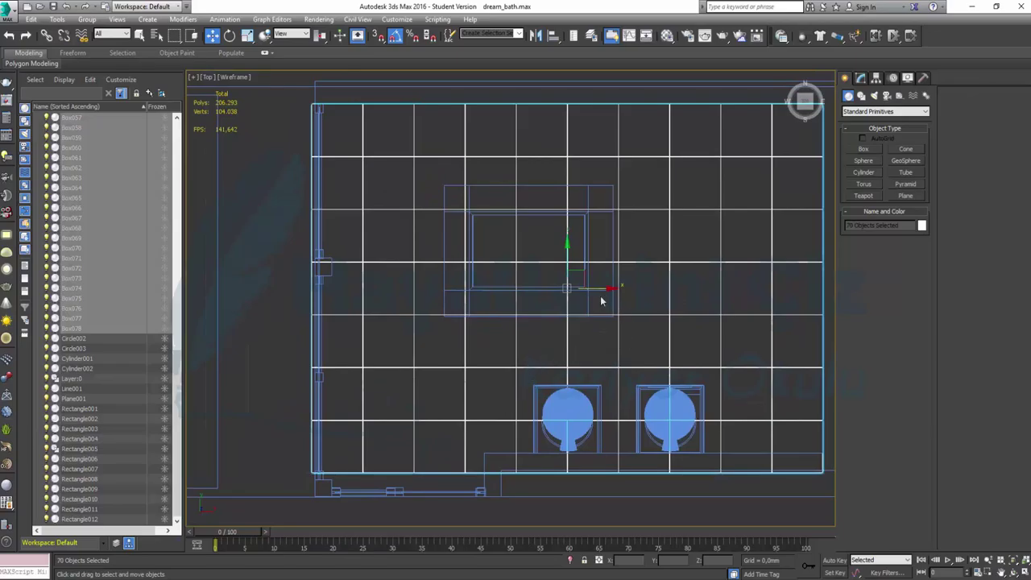
# Step: Shift the 70-tile grid slightly right so it lines up with the walls
pyautogui.moveTo(598, 290); pyautogui.dragTo(603, 290)
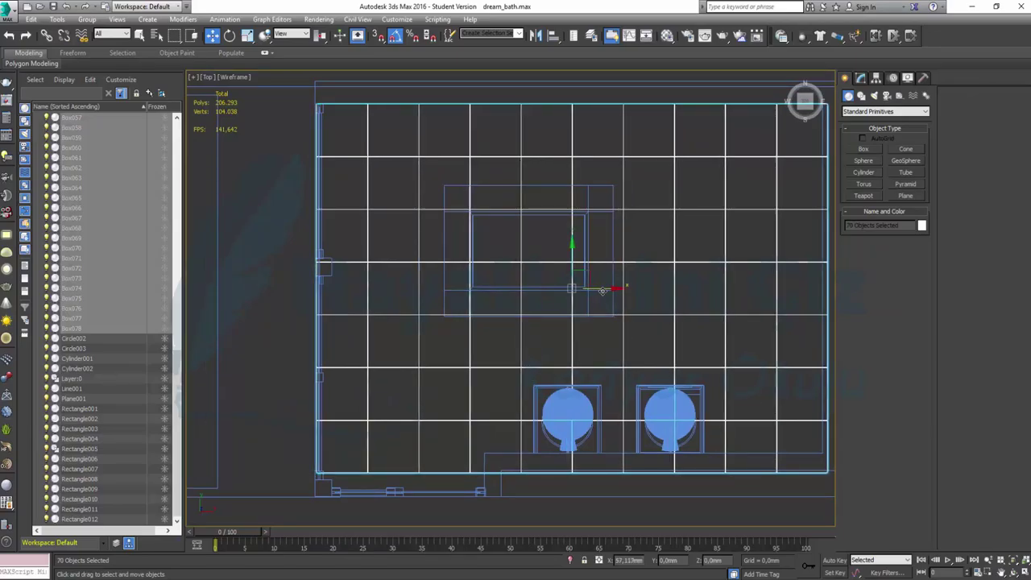
pyautogui.scroll(-3, 591, 318)
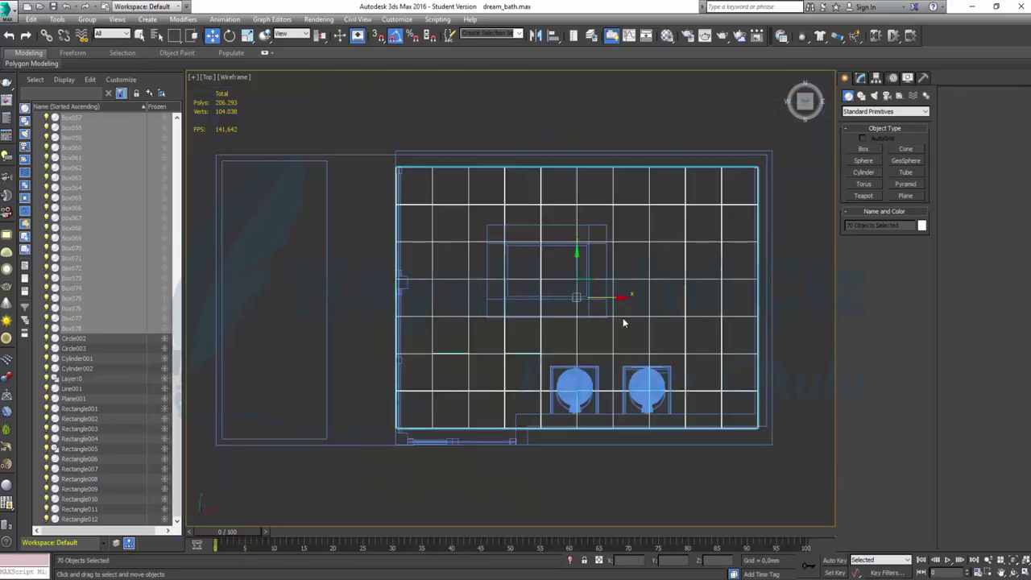
pyautogui.moveTo(742, 383); pyautogui.dragTo(647, 366, button='middle')
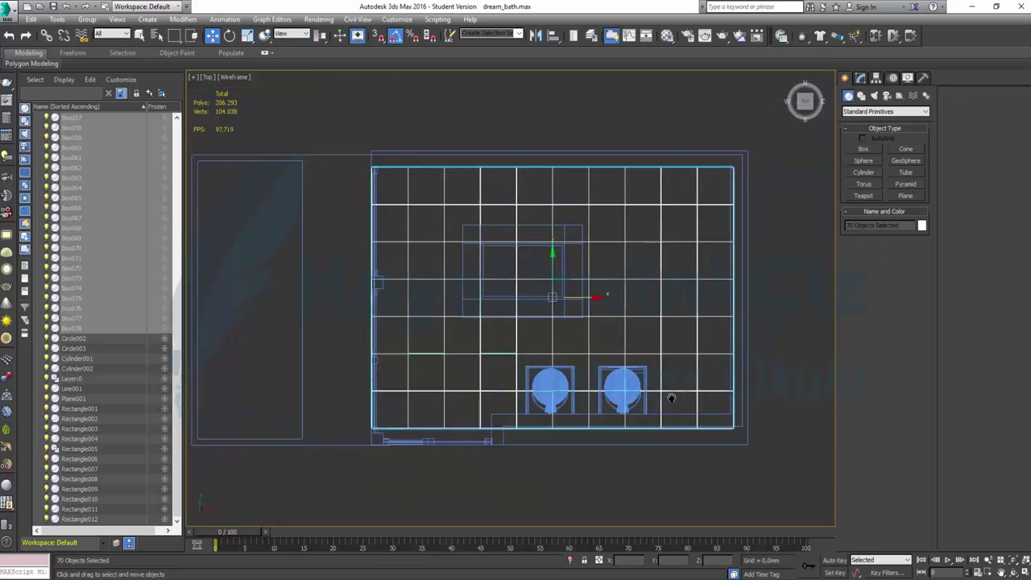
pyautogui.click(759, 416)
# Step: Reselect the 70 floor tiles and group them as yer_karo
pyautogui.hotkey('ctrl', 'z')
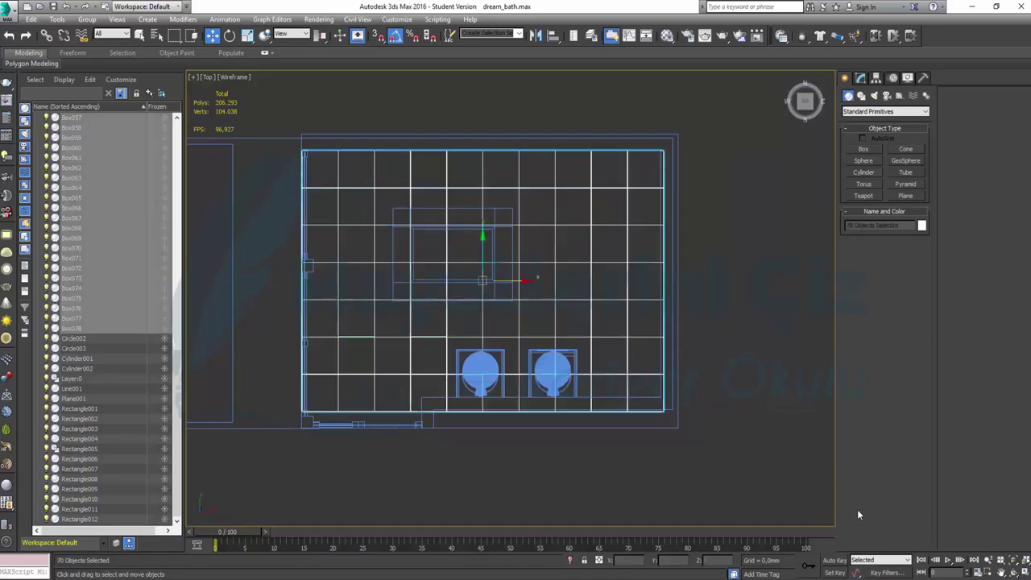
pyautogui.click(87, 18)
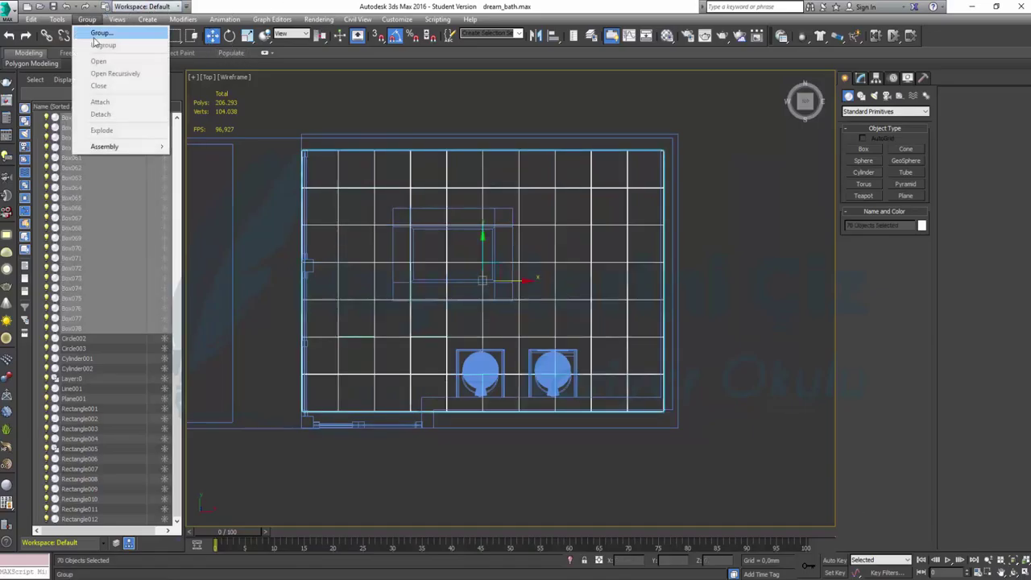
pyautogui.click(94, 34)
pyautogui.write('yer_karo')
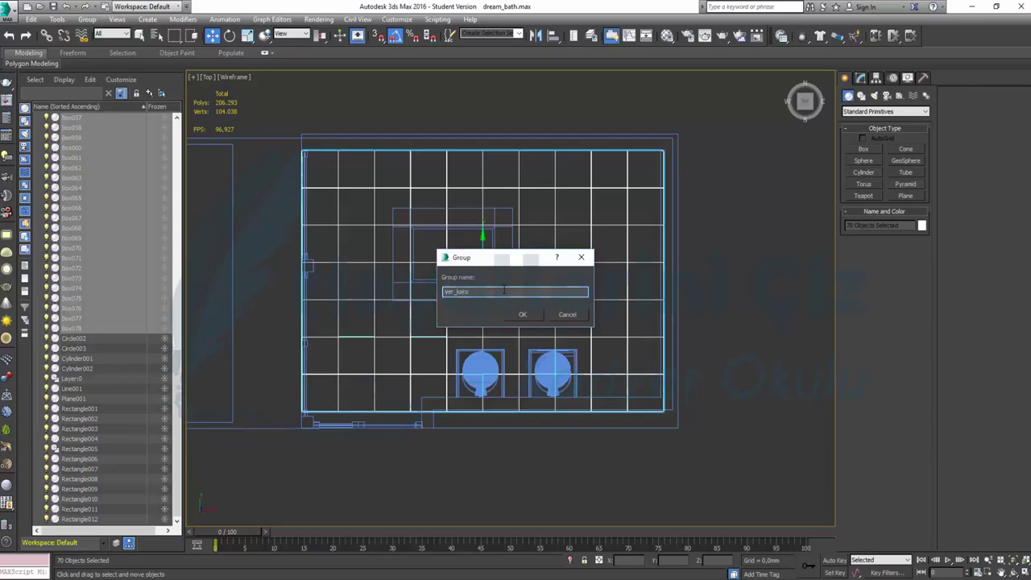
pyautogui.press('Return')
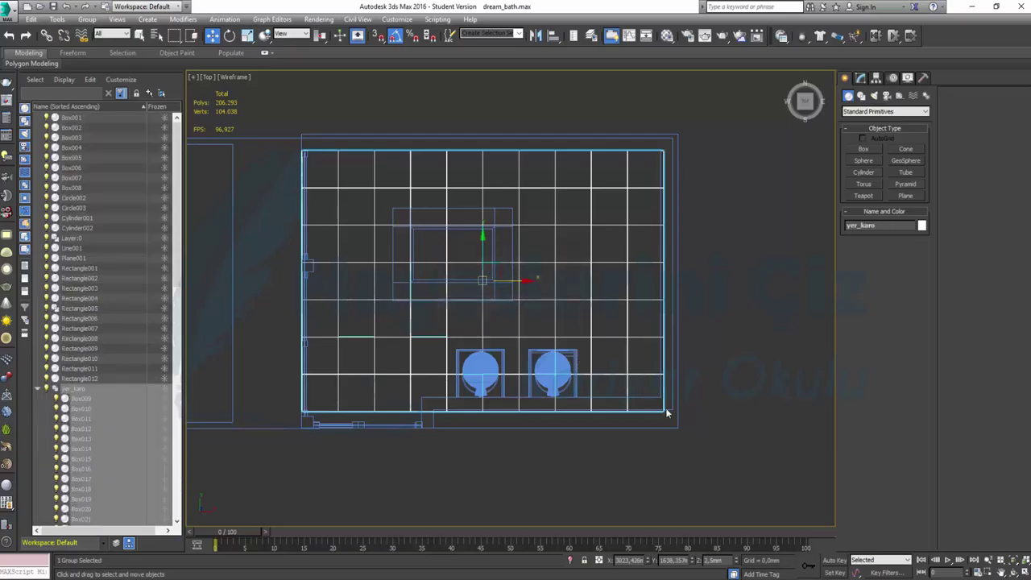
pyautogui.click(37, 389)
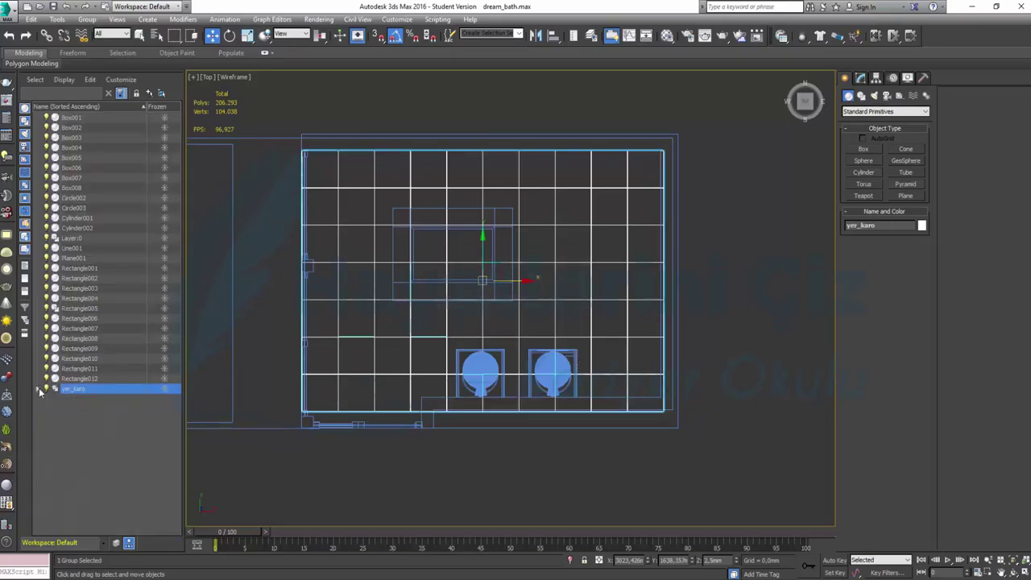
pyautogui.click(748, 375)
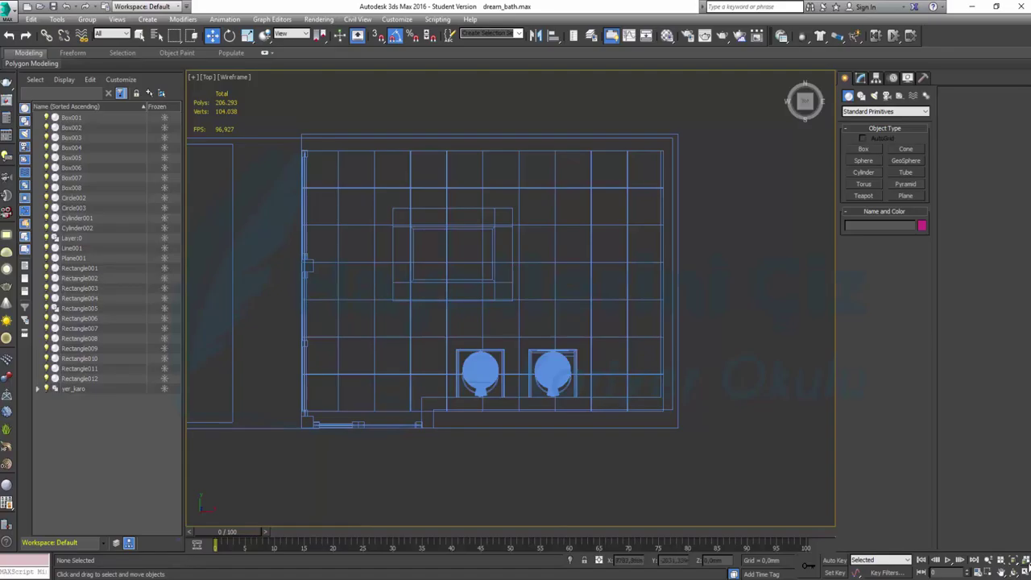
# Step: Maximize the Perspective view and orbit in close on the tub's pillars and wall corner
pyautogui.hotkey('alt', 'w')
pyautogui.moveTo(693, 394); pyautogui.dragTo(675, 414, button='middle')
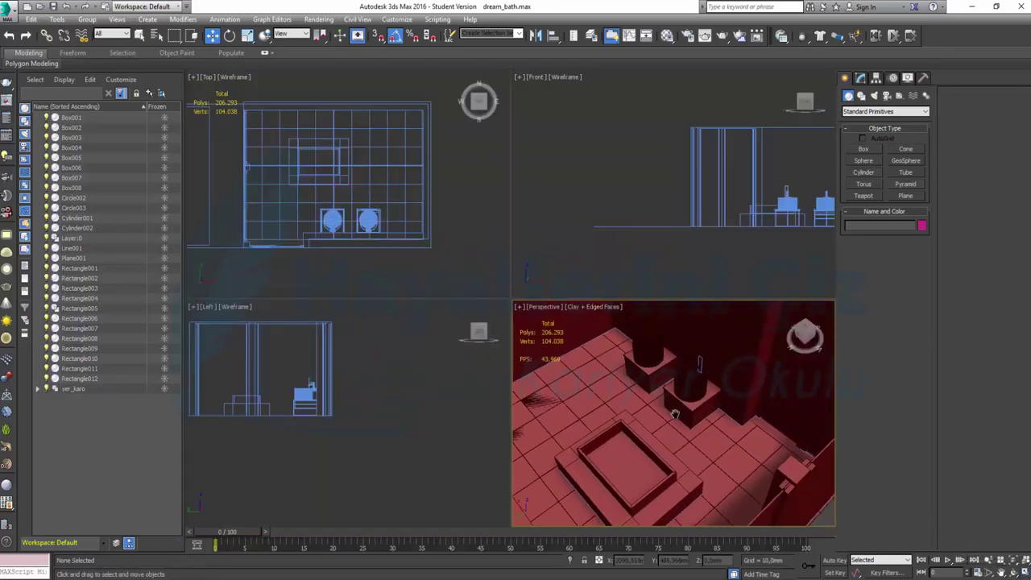
pyautogui.hotkey('alt', 'w')
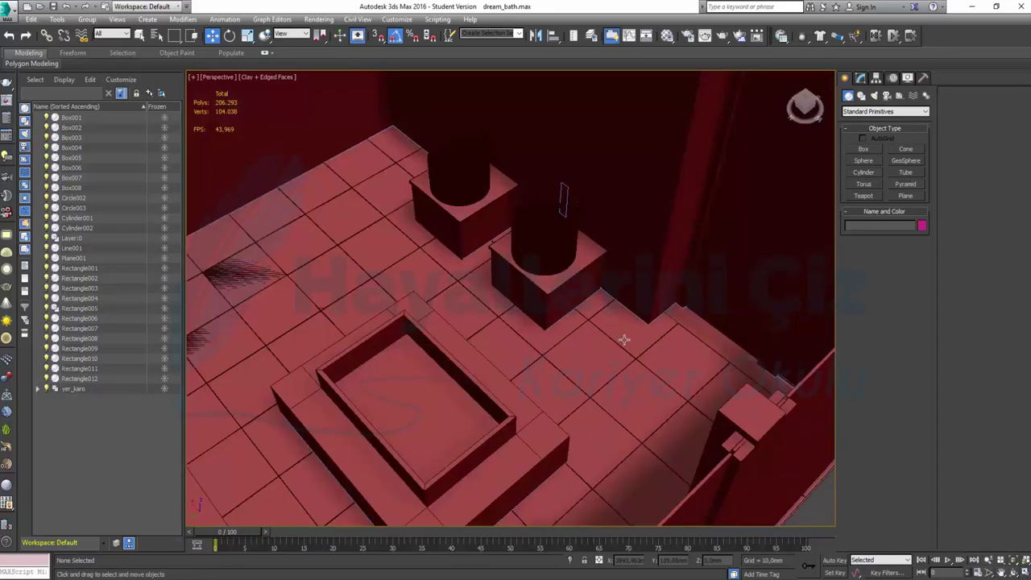
pyautogui.moveTo(625, 340)
pyautogui.keyDown('alt'); pyautogui.mouseDown(button='middle')
pyautogui.moveTo(618, 352)
pyautogui.moveTo(480, 153)
pyautogui.mouseUp(button='middle'); pyautogui.keyUp('alt')
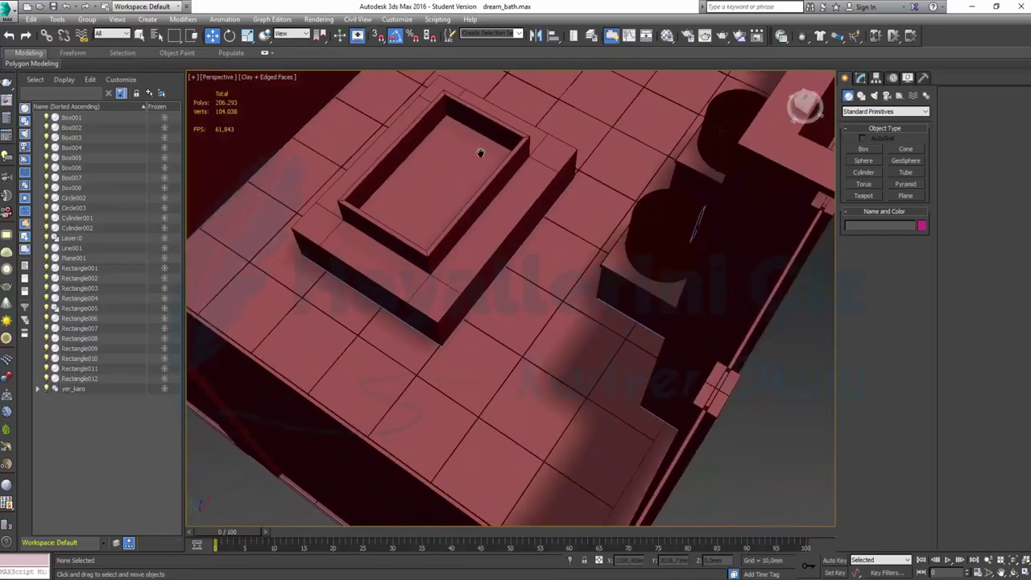
pyautogui.moveTo(536, 370)
pyautogui.keyDown('alt'); pyautogui.mouseDown(button='middle')
pyautogui.moveTo(615, 373)
pyautogui.moveTo(628, 358)
pyautogui.moveTo(363, 353)
pyautogui.moveTo(607, 443)
pyautogui.mouseUp(button='middle'); pyautogui.keyUp('alt')
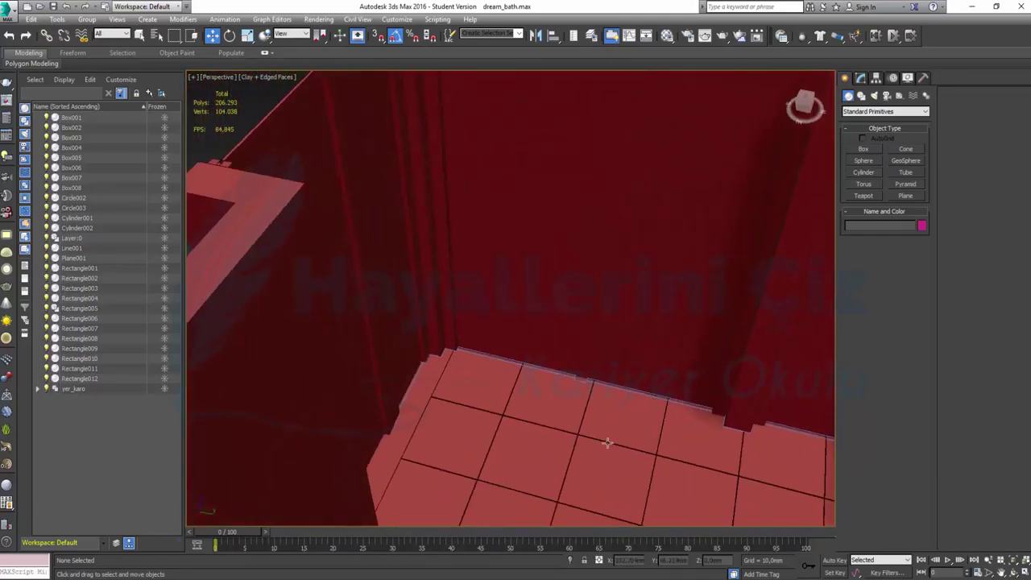
pyautogui.scroll(-3, 607, 443)
pyautogui.scroll(-4, 589, 357)
# Step: Orbit around the tub and its step, then return to the four-view layout
pyautogui.keyDown('alt'); pyautogui.moveTo(594, 359); pyautogui.dragTo(575, 299, button='middle'); pyautogui.keyUp('alt')
pyautogui.scroll(4, 575, 299)
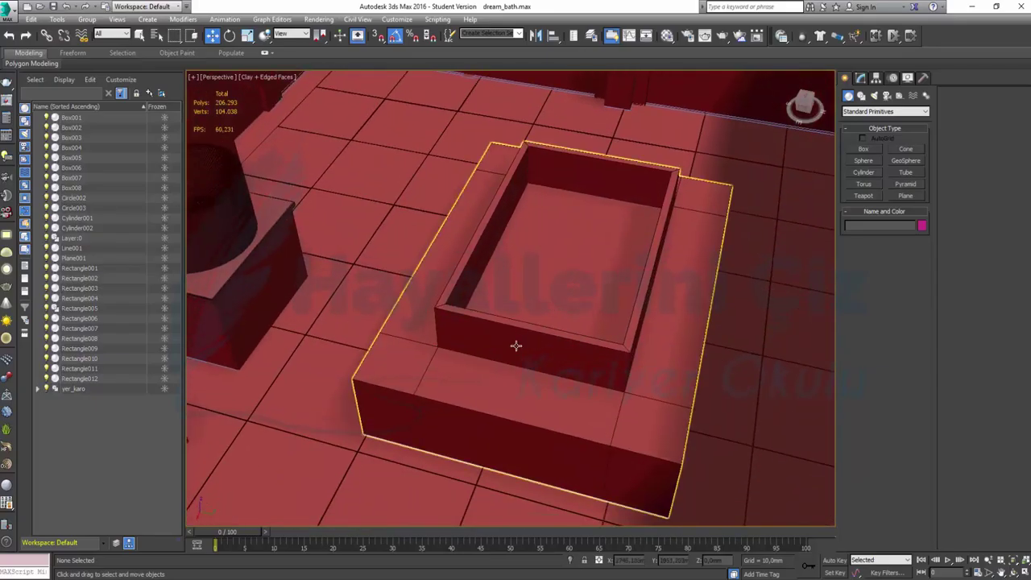
pyautogui.scroll(3, 516, 346)
pyautogui.moveTo(463, 357)
pyautogui.keyDown('alt'); pyautogui.mouseDown(button='middle')
pyautogui.moveTo(537, 350)
pyautogui.moveTo(518, 329)
pyautogui.mouseUp(button='middle'); pyautogui.keyUp('alt')
pyautogui.scroll(-3, 537, 351)
pyautogui.scroll(3, 634, 336)
pyautogui.moveTo(633, 336); pyautogui.dragTo(493, 204, button='middle')
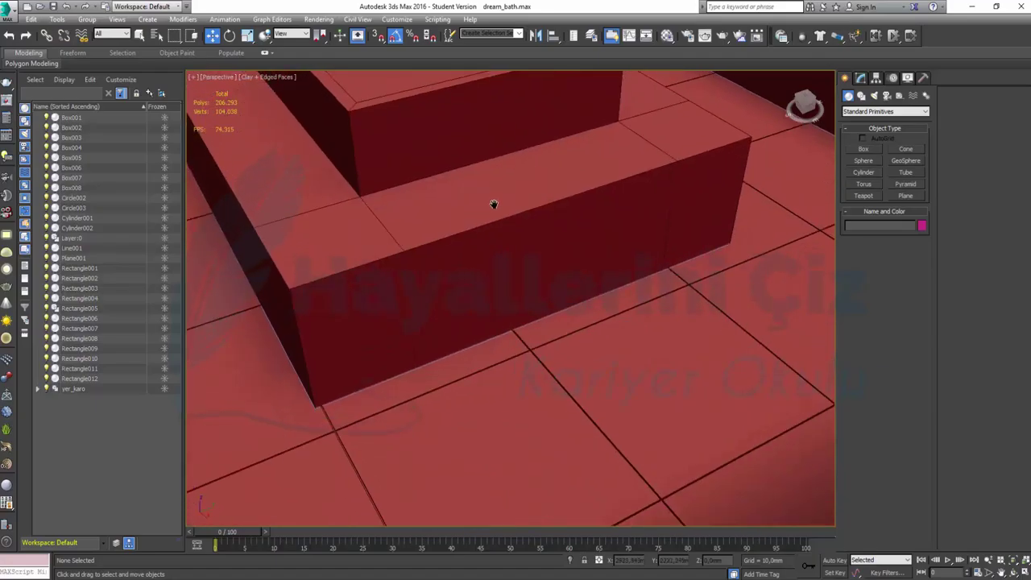
pyautogui.scroll(-2, 516, 221)
pyautogui.keyDown('alt'); pyautogui.moveTo(531, 233); pyautogui.dragTo(674, 320, button='middle'); pyautogui.keyUp('alt')
pyautogui.scroll(2, 674, 320)
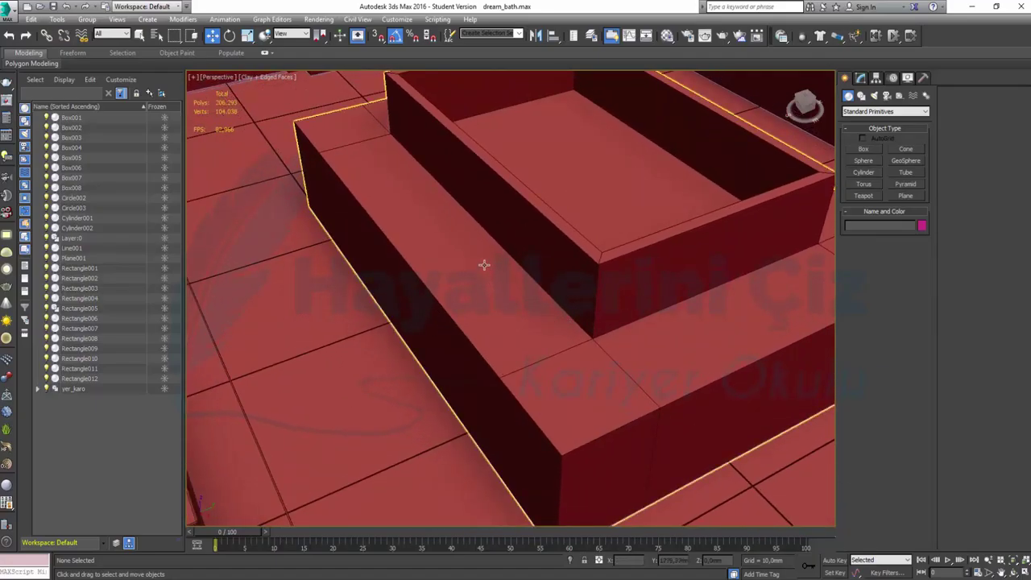
pyautogui.scroll(-2, 483, 264)
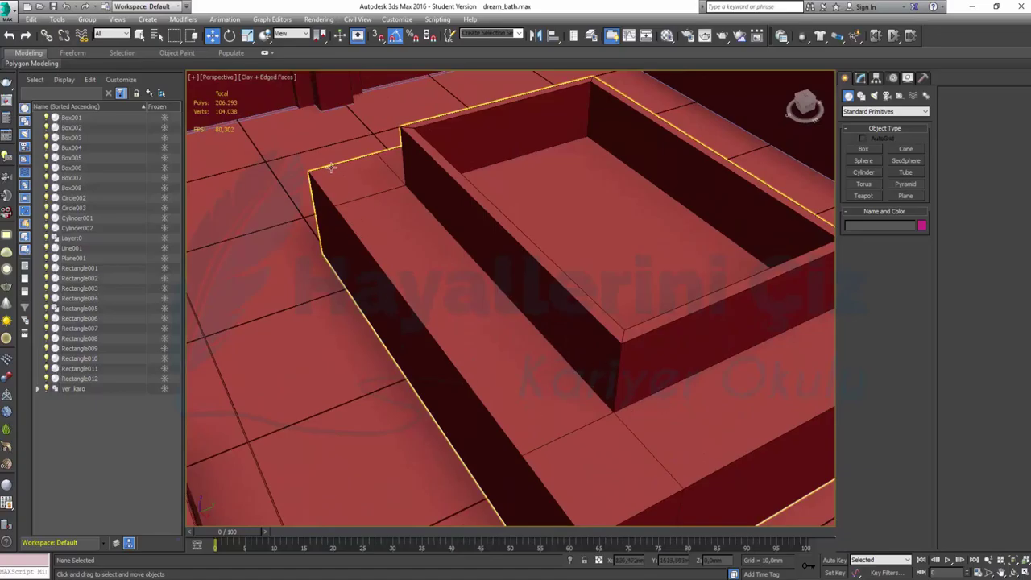
pyautogui.hotkey('alt', 'w')
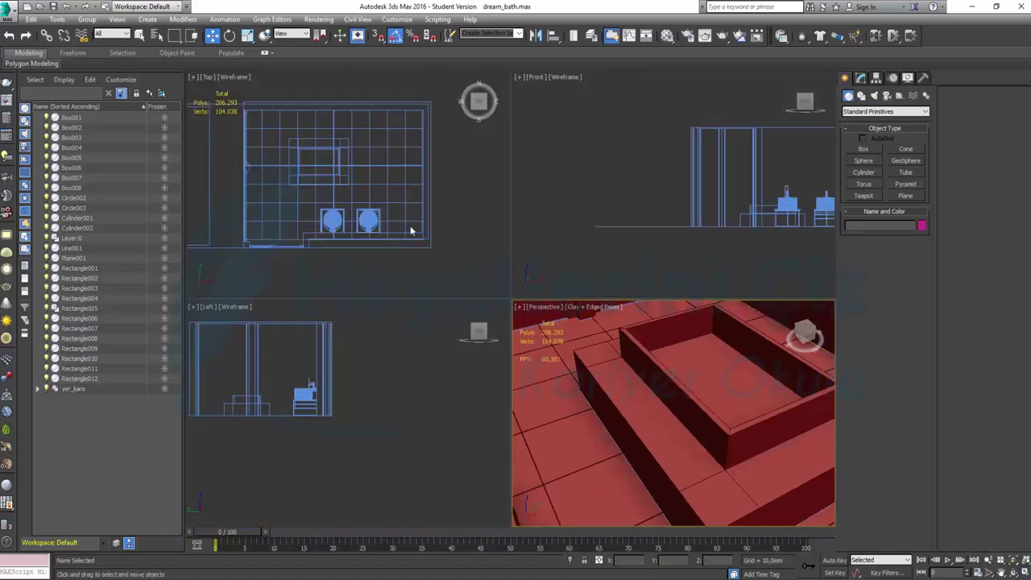
# Step: Isolate the tub surround Rectangle002 and zoom in on it in a maximized Top view
pyautogui.click(651, 465)
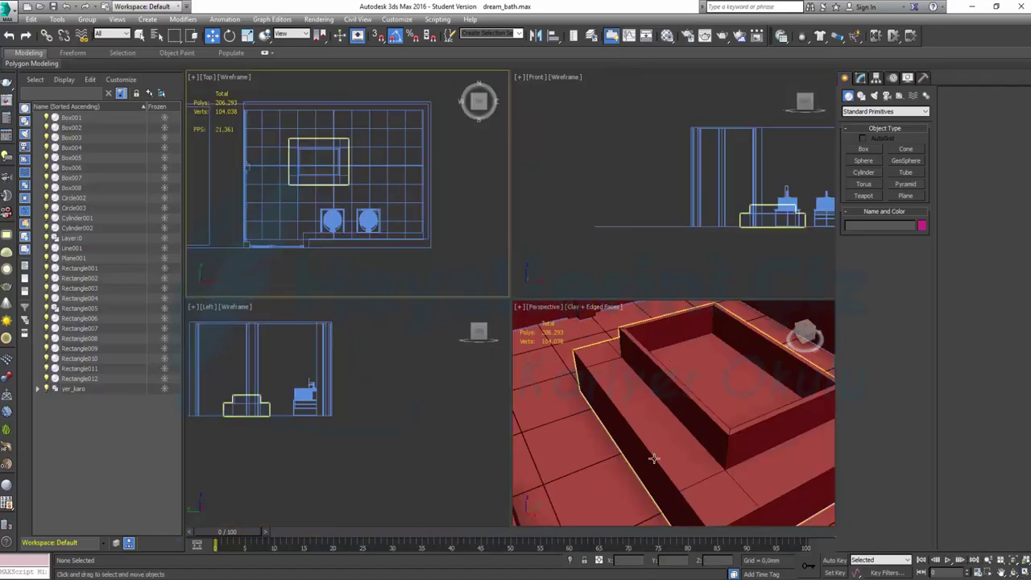
pyautogui.rightClick(681, 415)
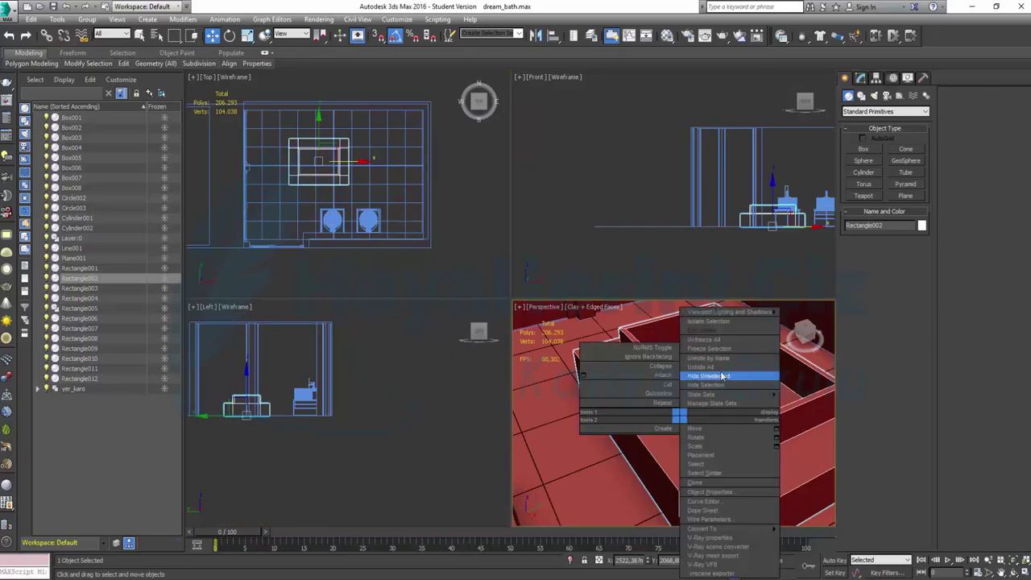
pyautogui.click(696, 323)
pyautogui.click(387, 215)
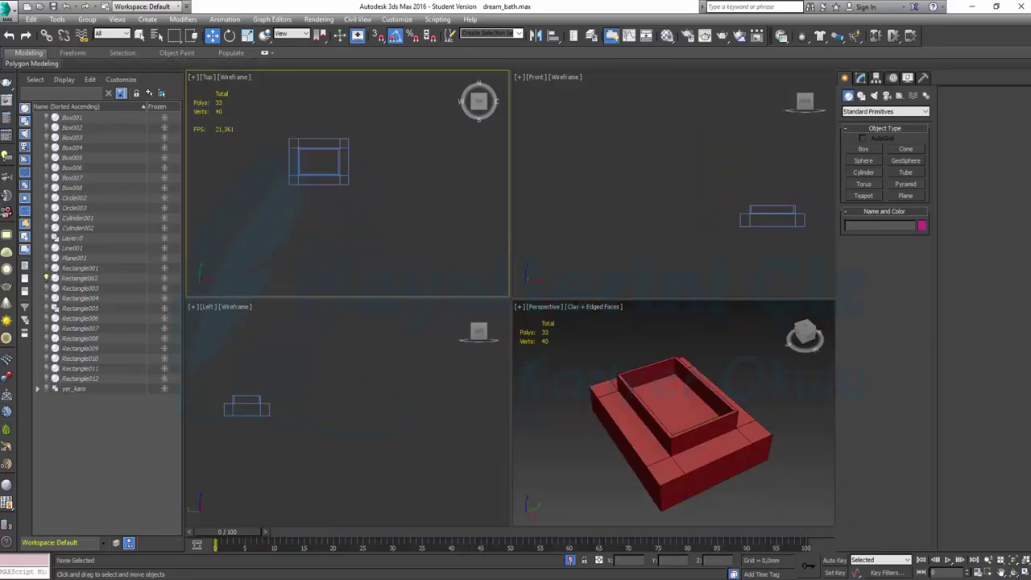
pyautogui.hotkey('alt', 'w')
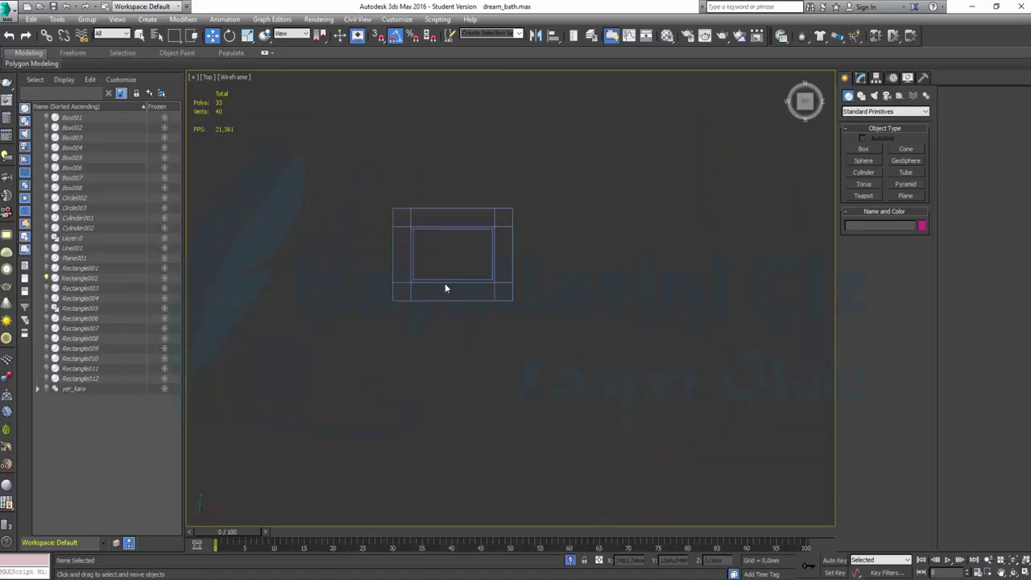
pyautogui.moveTo(445, 282); pyautogui.dragTo(508, 320, button='middle')
pyautogui.scroll(2, 542, 283)
pyautogui.scroll(2, 542, 284)
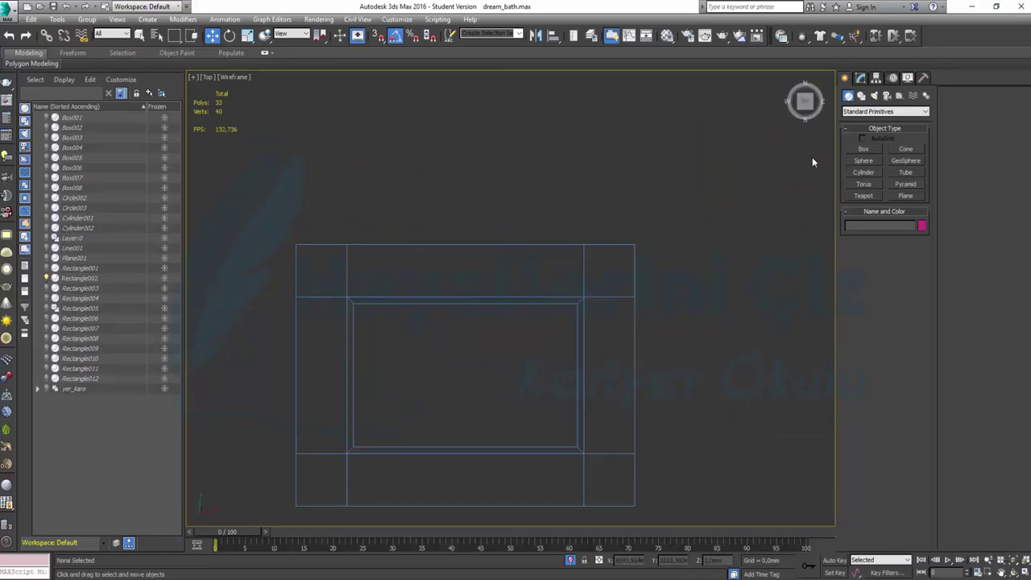
# Step: With vertex snapping, draw a thin box about 2000 mm wide along the surround's top edge
pyautogui.click(871, 152)
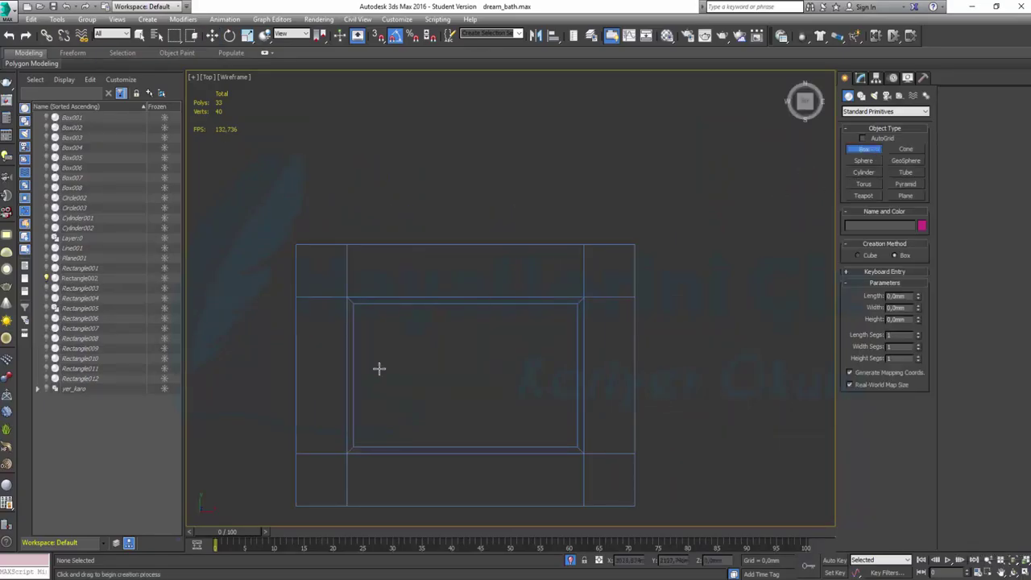
pyautogui.moveTo(311, 299); pyautogui.dragTo(322, 352, button='middle')
pyautogui.scroll(2, 384, 347)
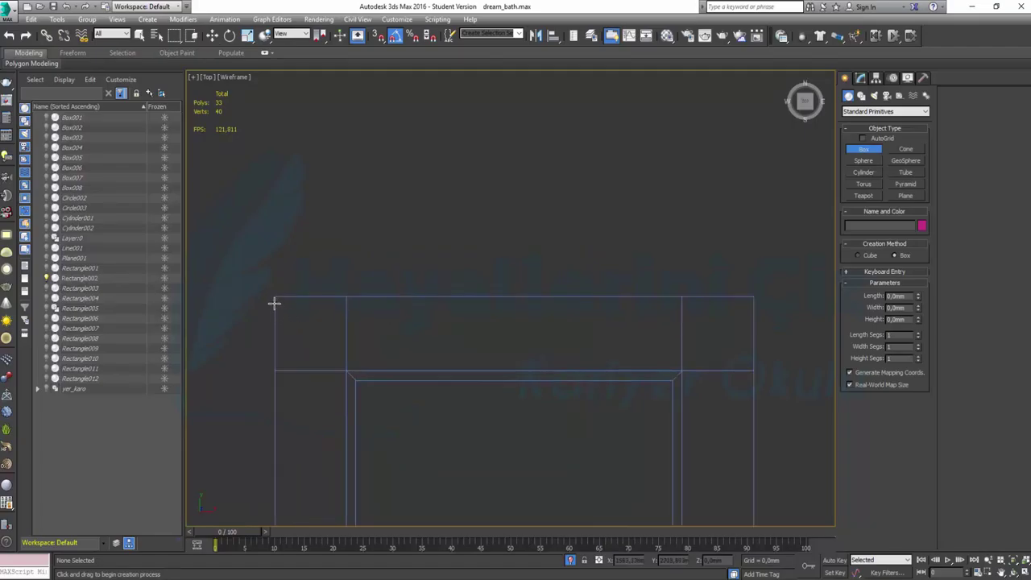
pyautogui.click(377, 36)
pyautogui.rightClick(377, 36)
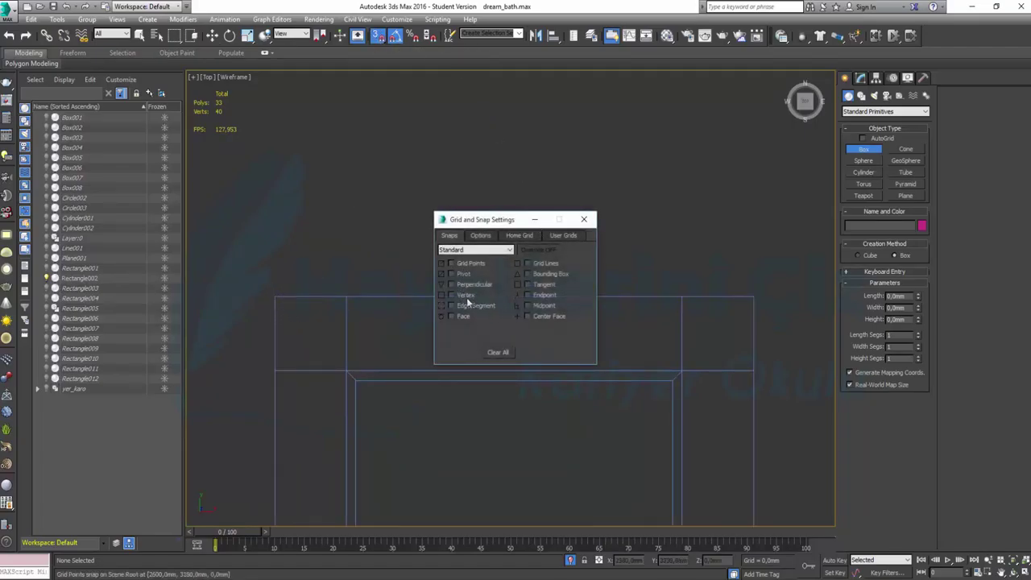
pyautogui.click(467, 295)
pyautogui.click(584, 219)
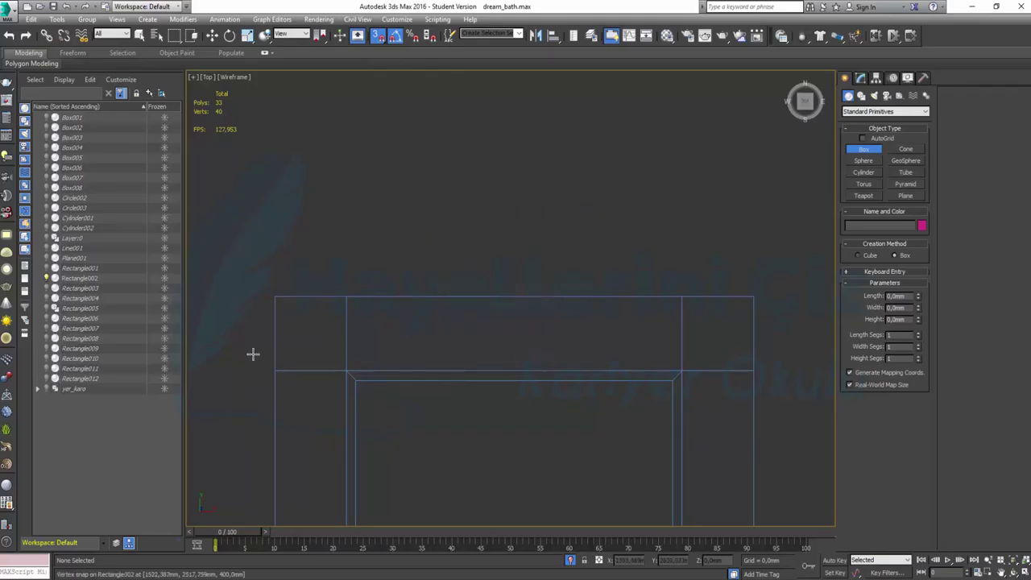
pyautogui.moveTo(275, 297); pyautogui.dragTo(754, 319)
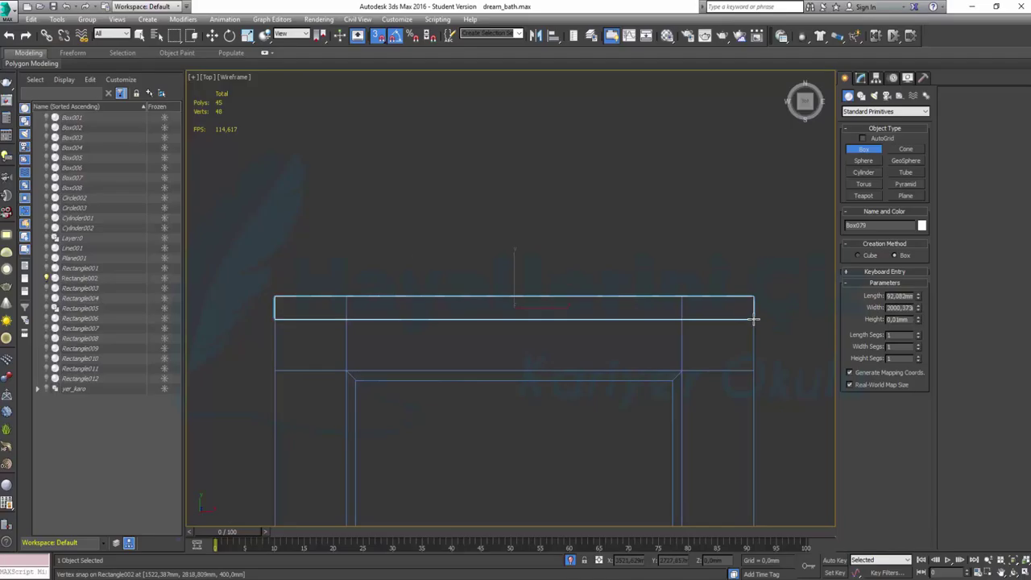
pyautogui.click(754, 319)
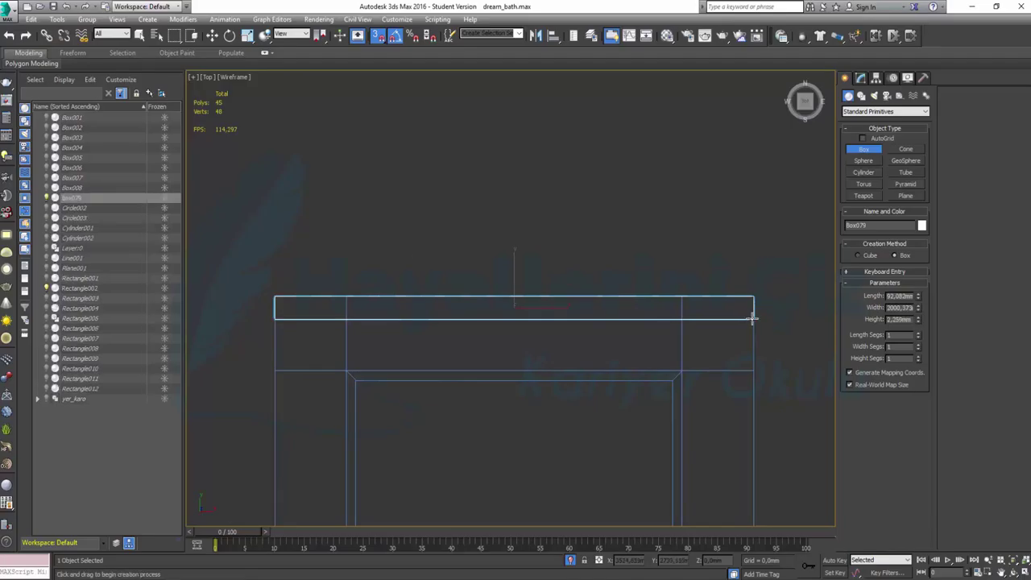
# Step: With snapping off, clone the plank downward as 3 copies, giving four top planks
pyautogui.press('w')
pyautogui.scroll(3, 483, 314)
pyautogui.scroll(4, 515, 315)
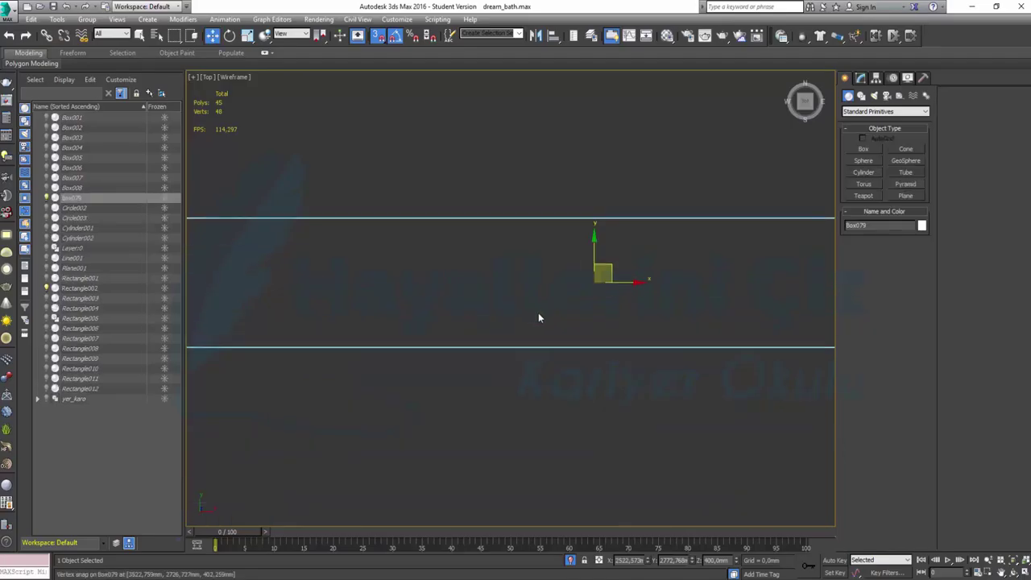
pyautogui.keyDown('shift'); pyautogui.moveTo(594, 245); pyautogui.dragTo(605, 394); pyautogui.keyUp('shift')
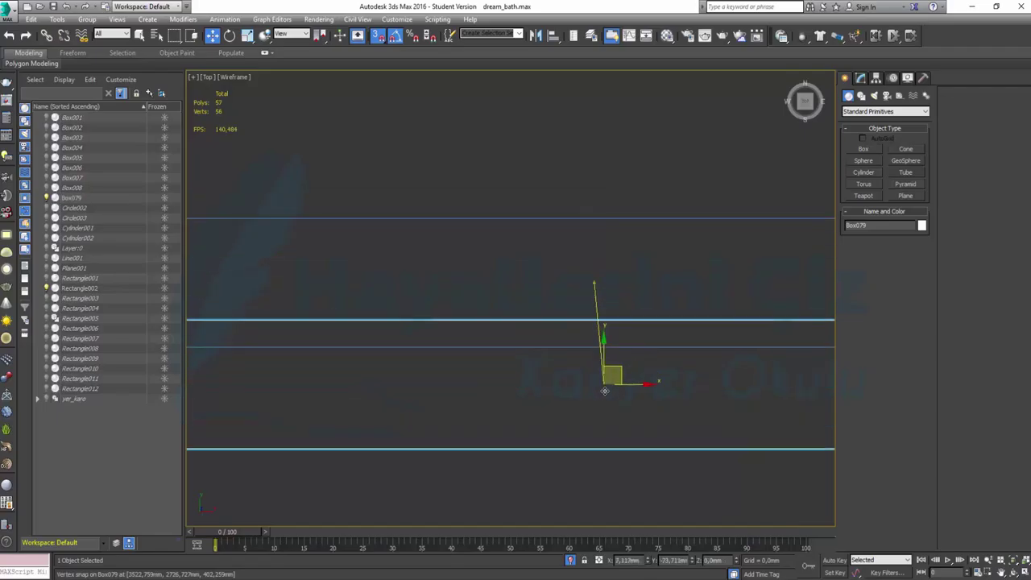
pyautogui.click(557, 341)
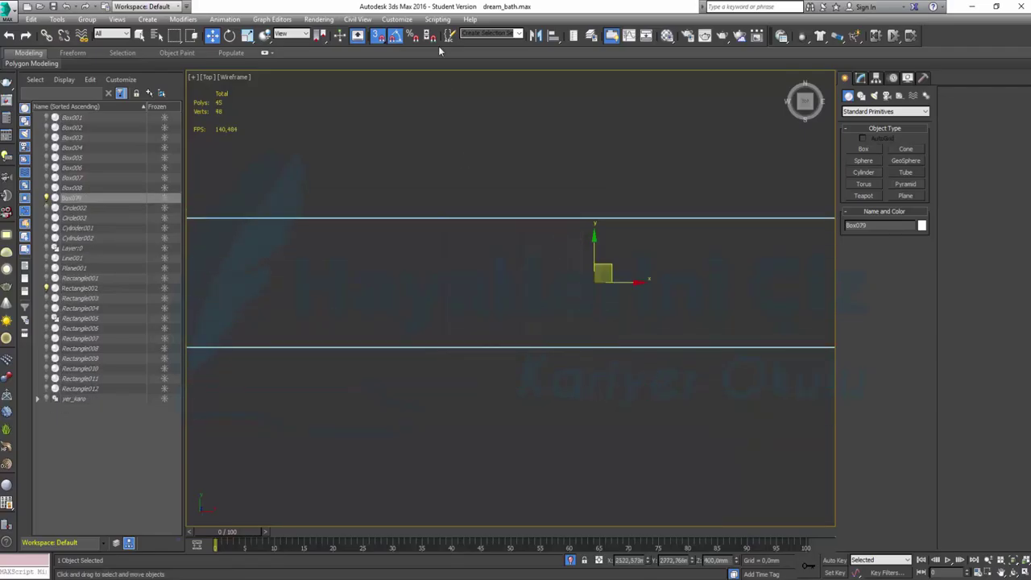
pyautogui.click(378, 35)
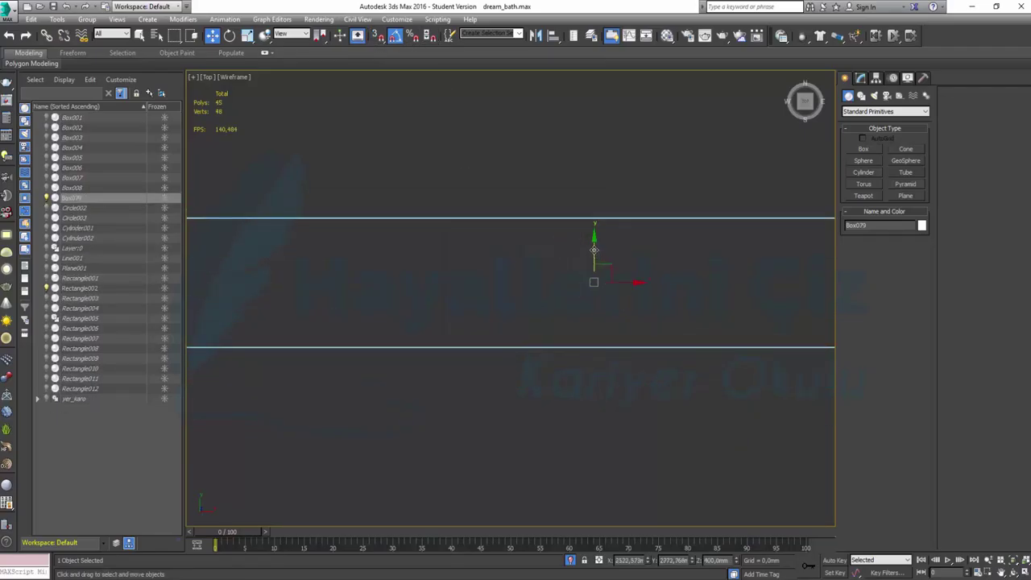
pyautogui.keyDown('shift'); pyautogui.moveTo(594, 250); pyautogui.dragTo(606, 383); pyautogui.keyUp('shift')
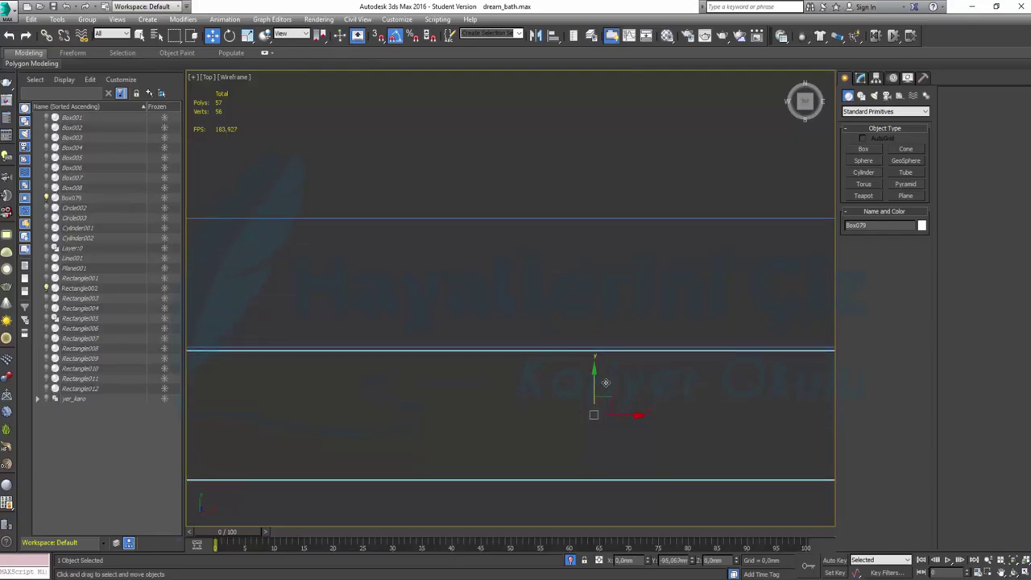
pyautogui.click(542, 300)
pyautogui.click(542, 299)
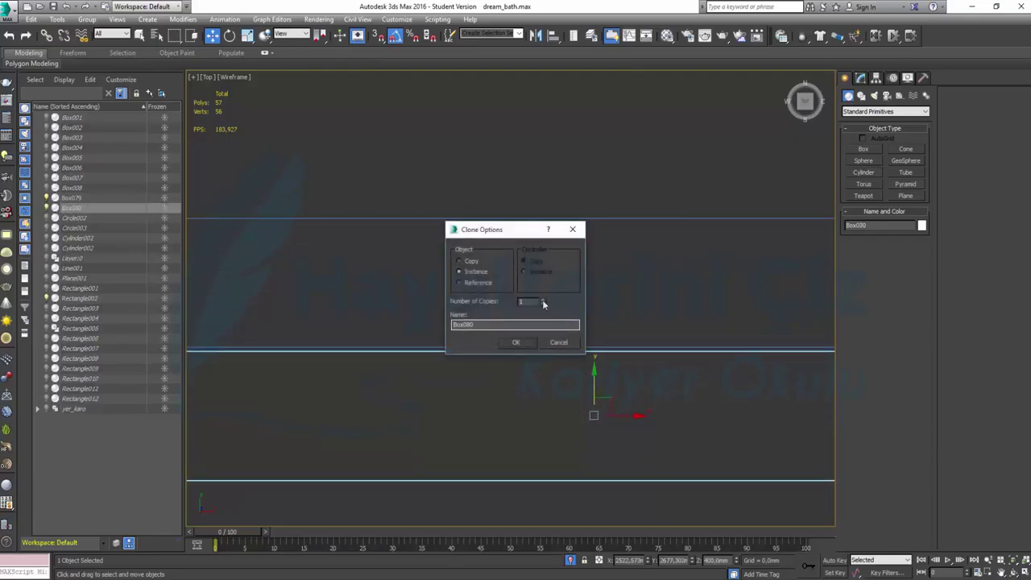
pyautogui.click(516, 342)
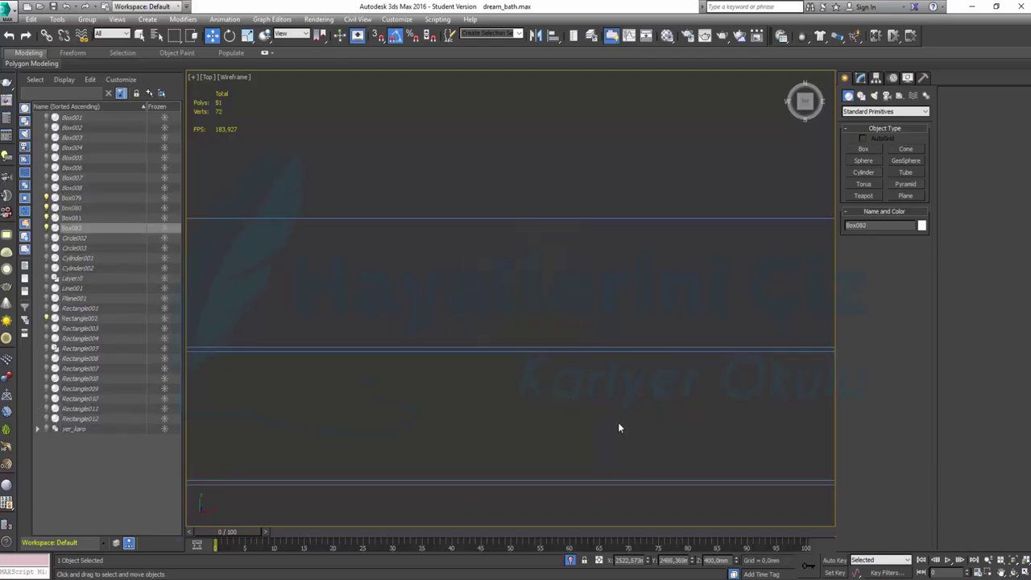
# Step: Clone the four top planks to the surround's opposite side as Box083–Box086
pyautogui.moveTo(618, 422); pyautogui.dragTo(565, 231, button='middle')
pyautogui.scroll(-5, 566, 237)
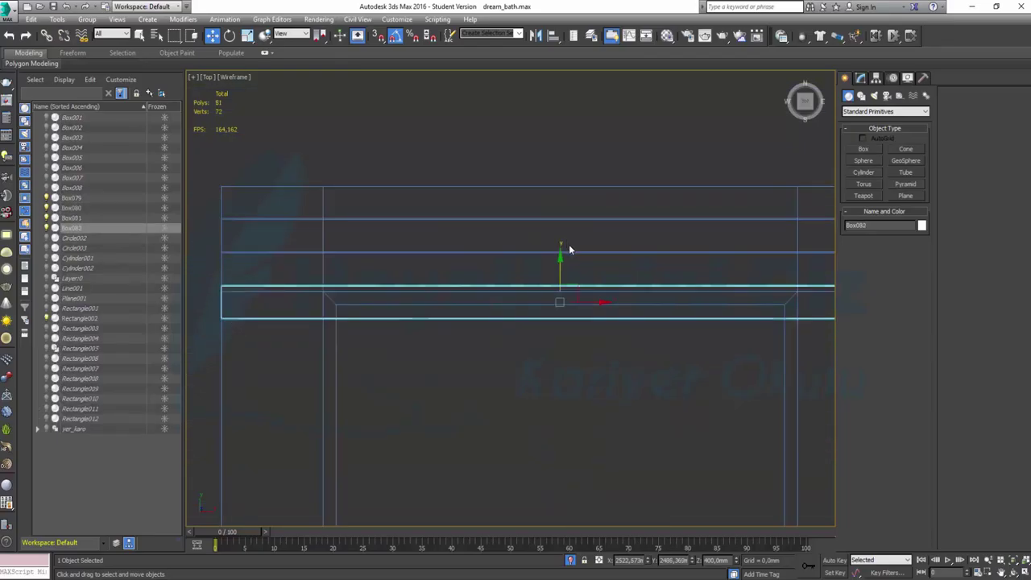
pyautogui.moveTo(572, 319); pyautogui.dragTo(454, 321, button='middle')
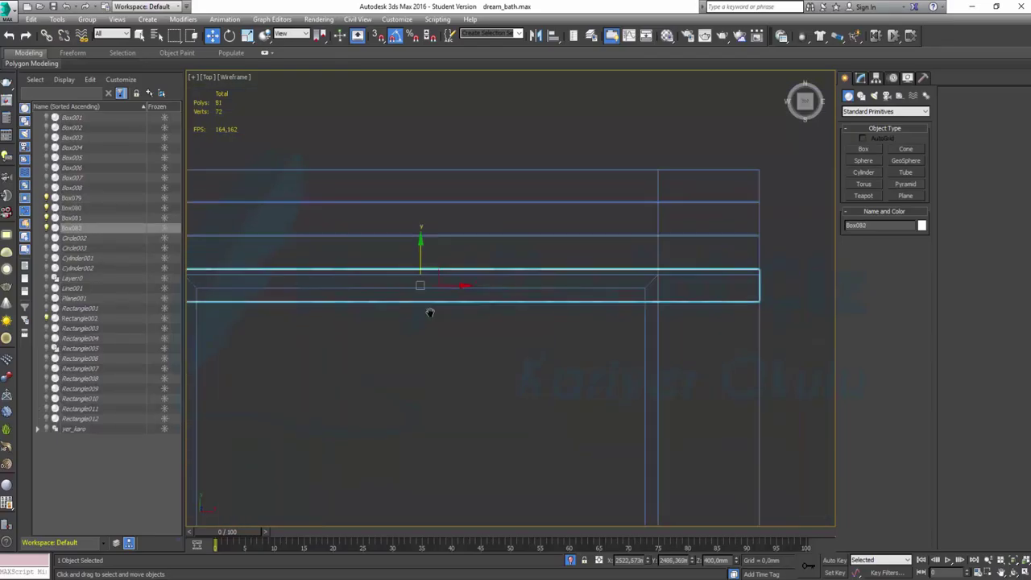
pyautogui.scroll(-3, 454, 321)
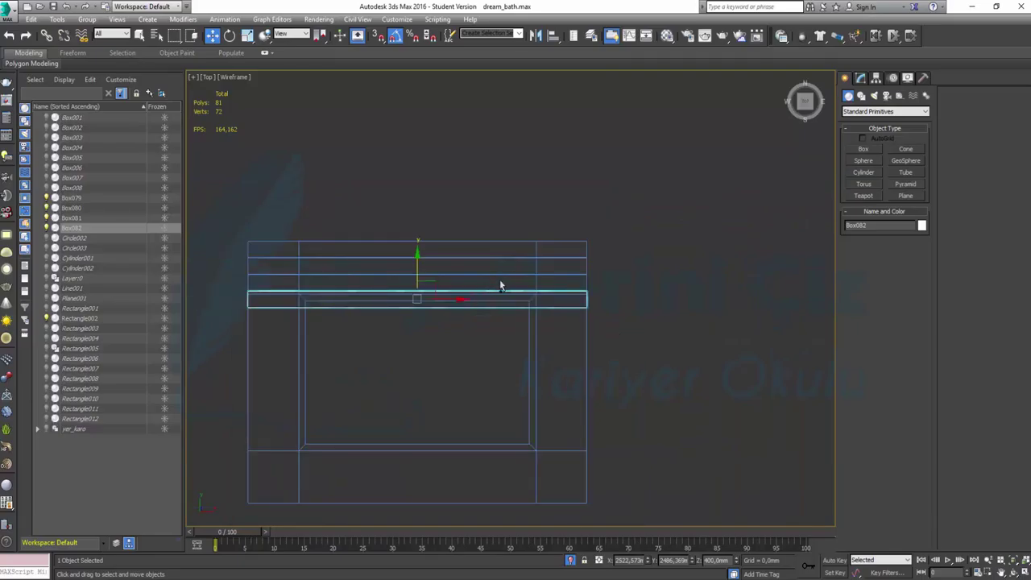
pyautogui.moveTo(455, 256); pyautogui.dragTo(458, 257)
pyautogui.moveTo(465, 327); pyautogui.dragTo(592, 232, button='middle')
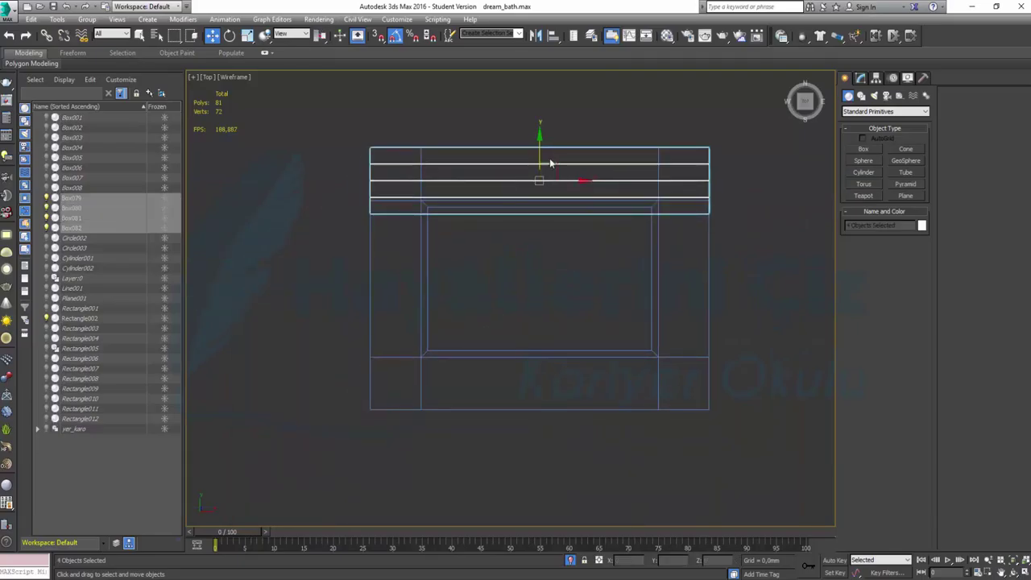
pyautogui.scroll(2, 519, 209)
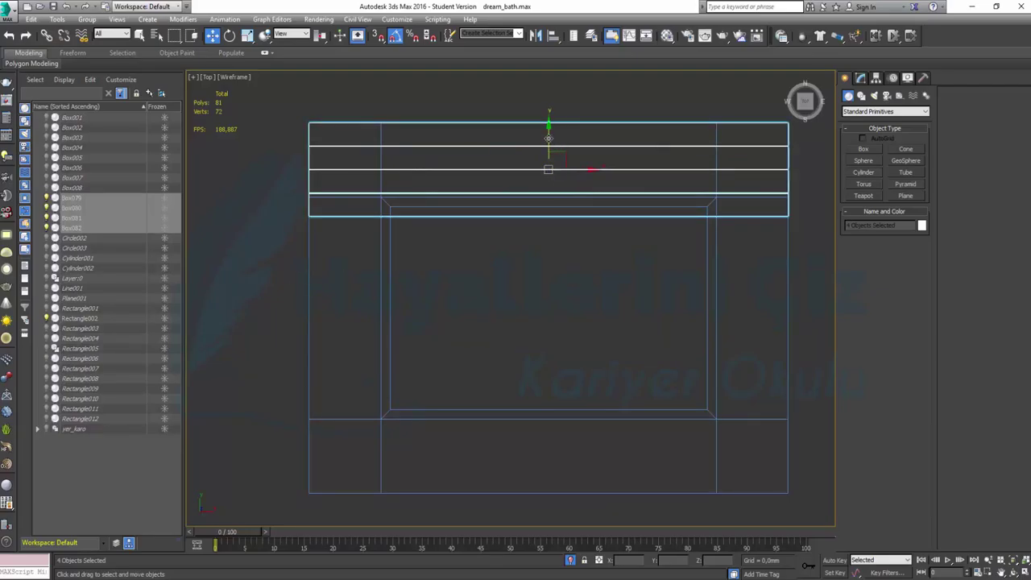
pyautogui.keyDown('shift'); pyautogui.moveTo(548, 138); pyautogui.dragTo(562, 415); pyautogui.keyUp('shift')
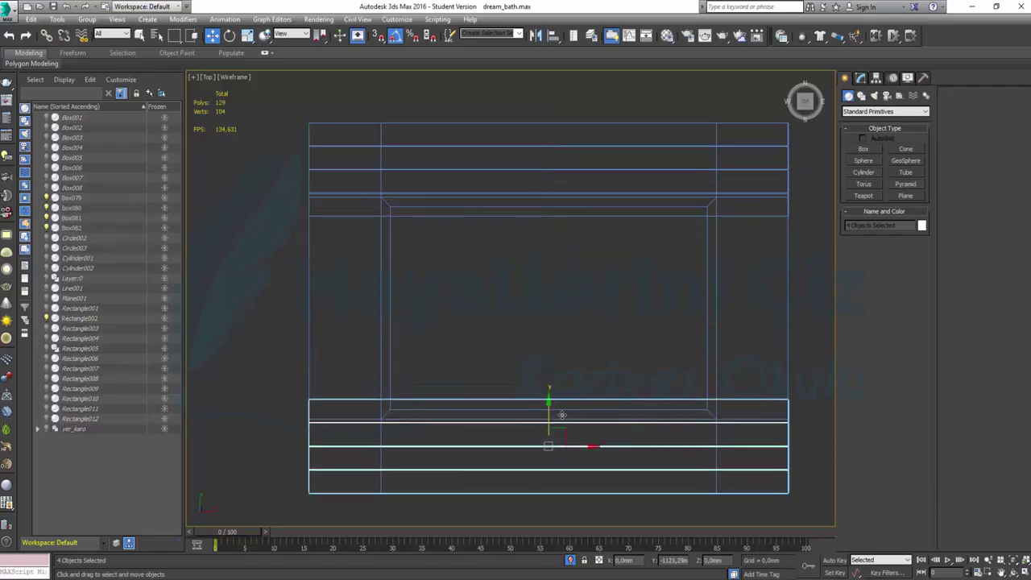
pyautogui.click(520, 342)
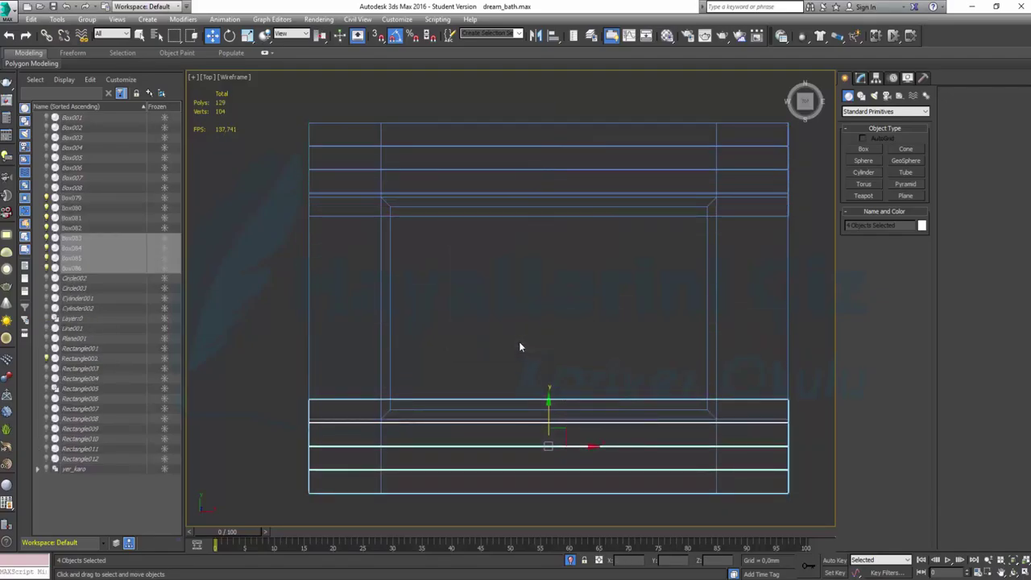
pyautogui.click(333, 216)
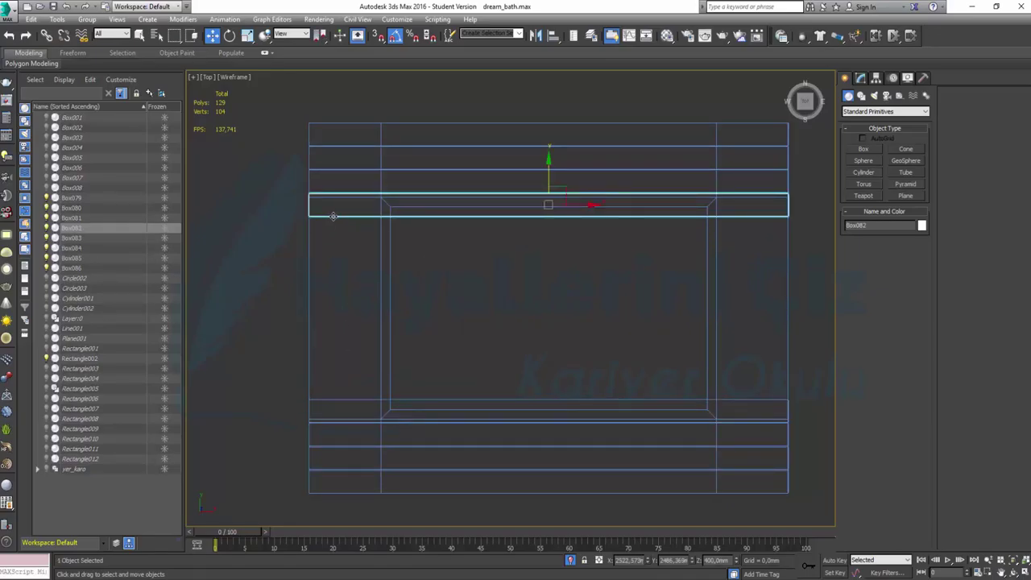
# Step: Convert Box082 to Editable Poly and pull its inner-edge vertices away from the tub
pyautogui.rightClick(333, 216)
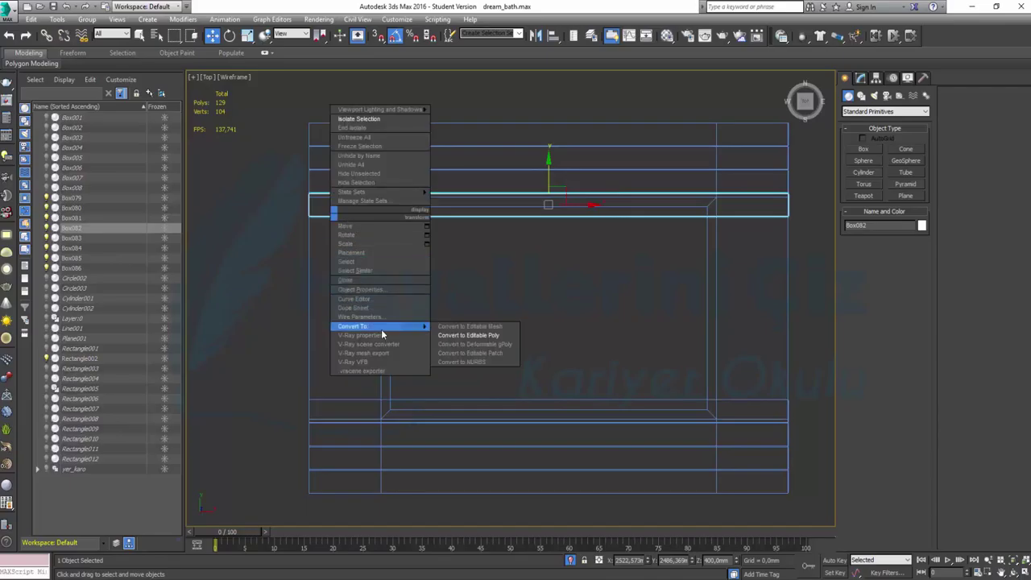
pyautogui.click(475, 334)
pyautogui.click(857, 234)
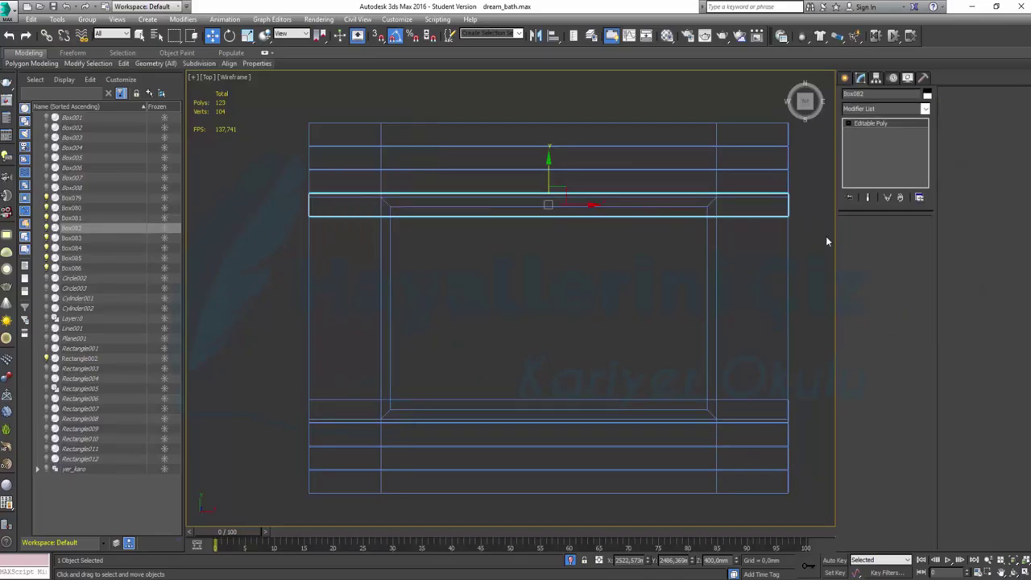
pyautogui.moveTo(341, 239); pyautogui.dragTo(277, 214)
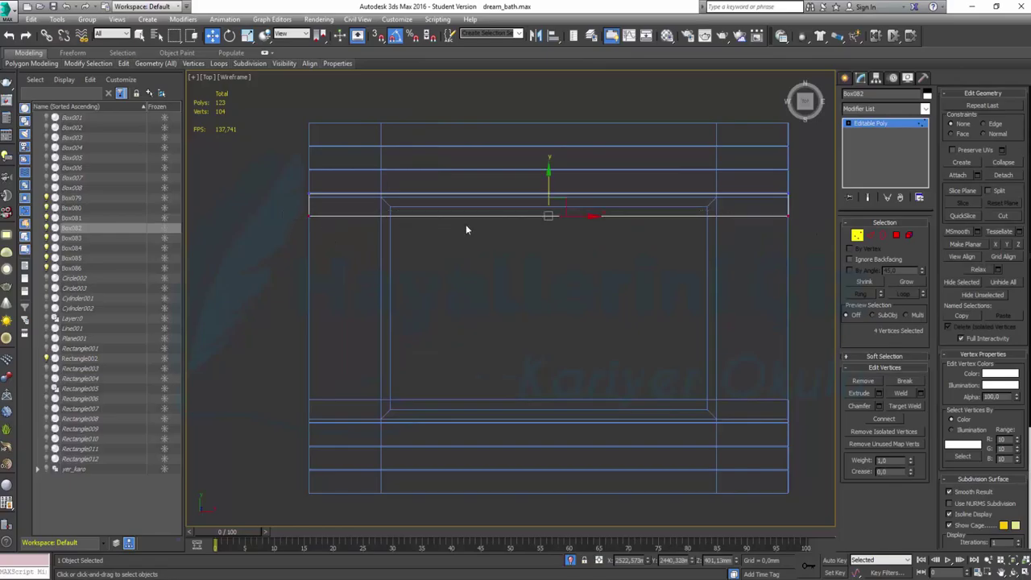
pyautogui.moveTo(549, 182); pyautogui.dragTo(550, 170)
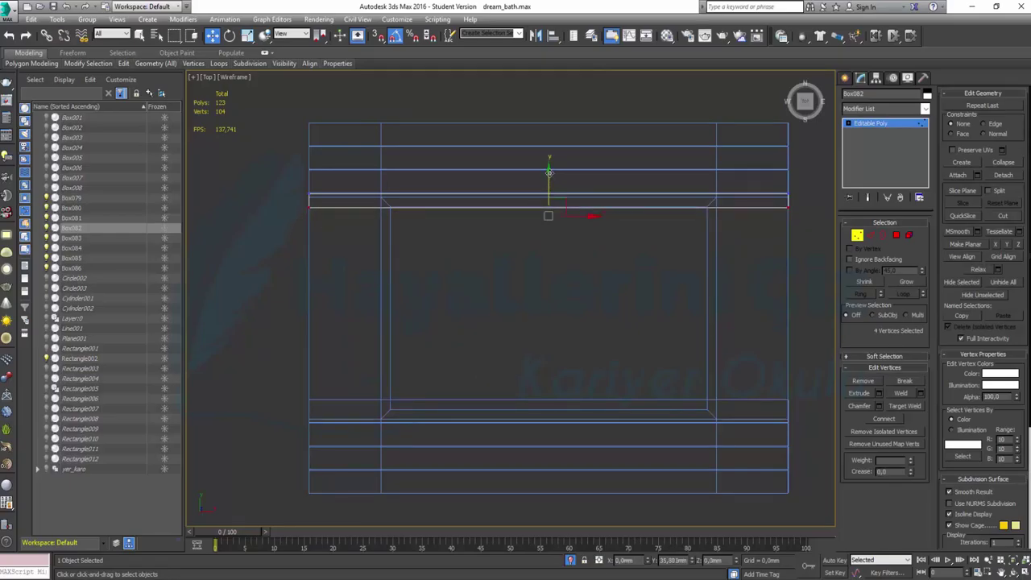
pyautogui.click(857, 236)
# Step: Convert Box084 to Editable Poly and pull its inner-edge vertices down, away from the tub
pyautogui.click(761, 401)
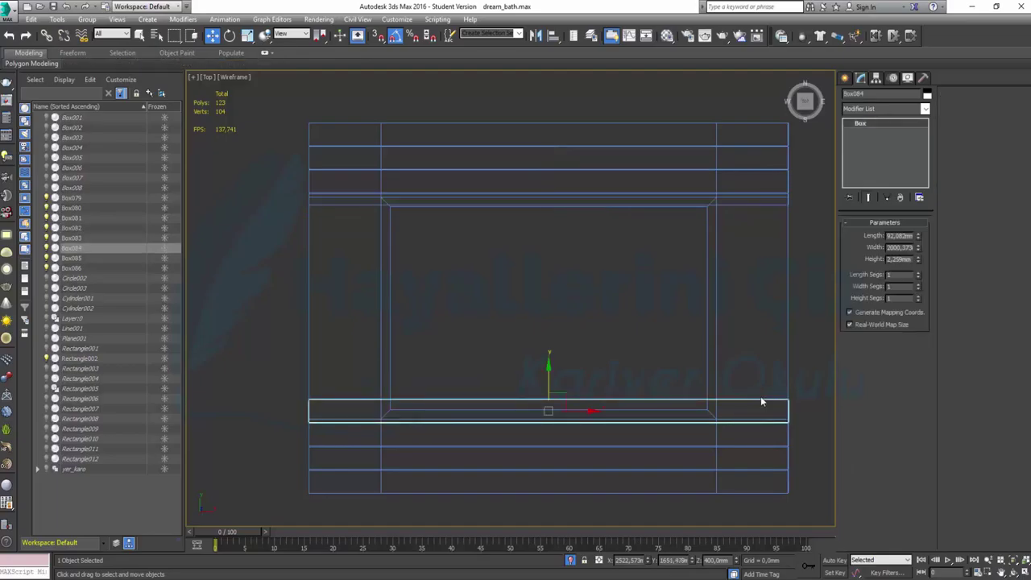
pyautogui.rightClick(761, 400)
pyautogui.moveTo(806, 505)
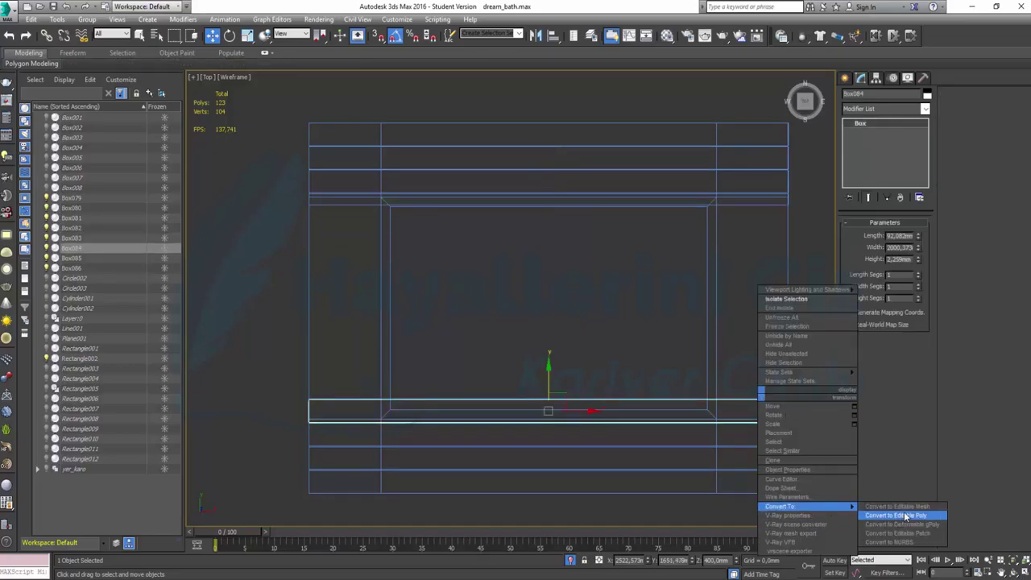
pyautogui.click(906, 517)
pyautogui.click(857, 236)
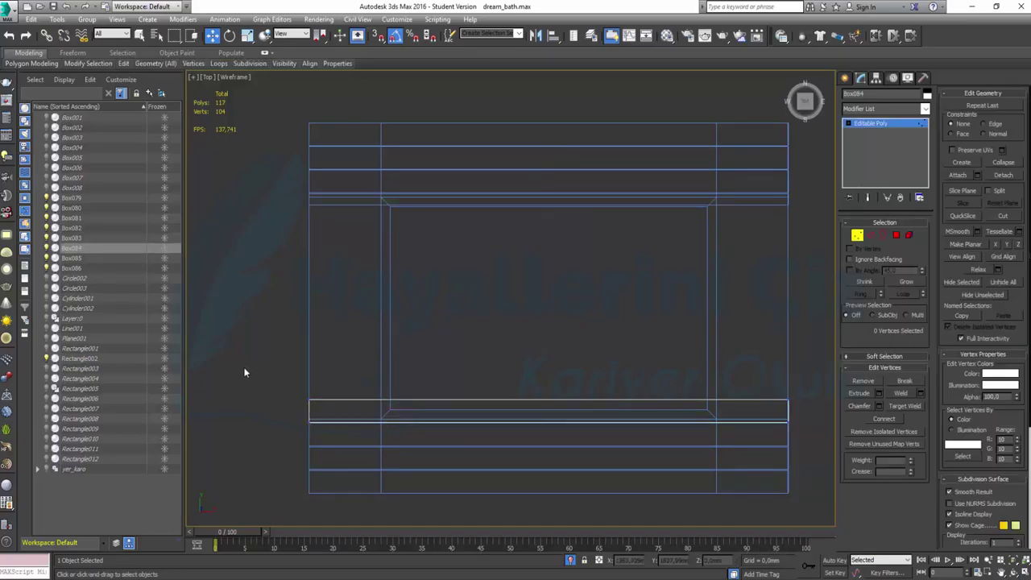
pyautogui.moveTo(737, 401); pyautogui.dragTo(832, 405)
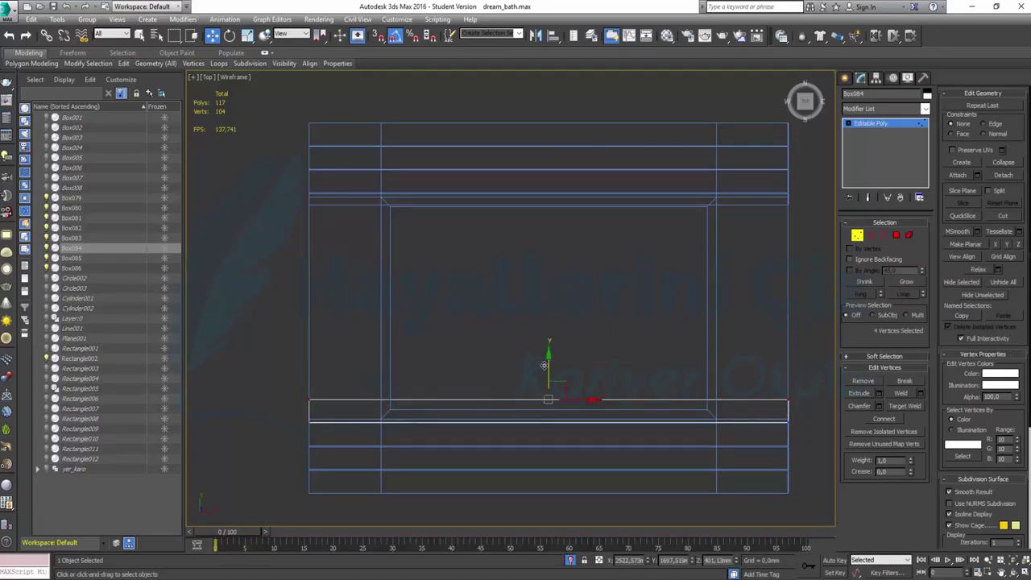
pyautogui.moveTo(549, 365); pyautogui.dragTo(557, 375)
pyautogui.click(857, 234)
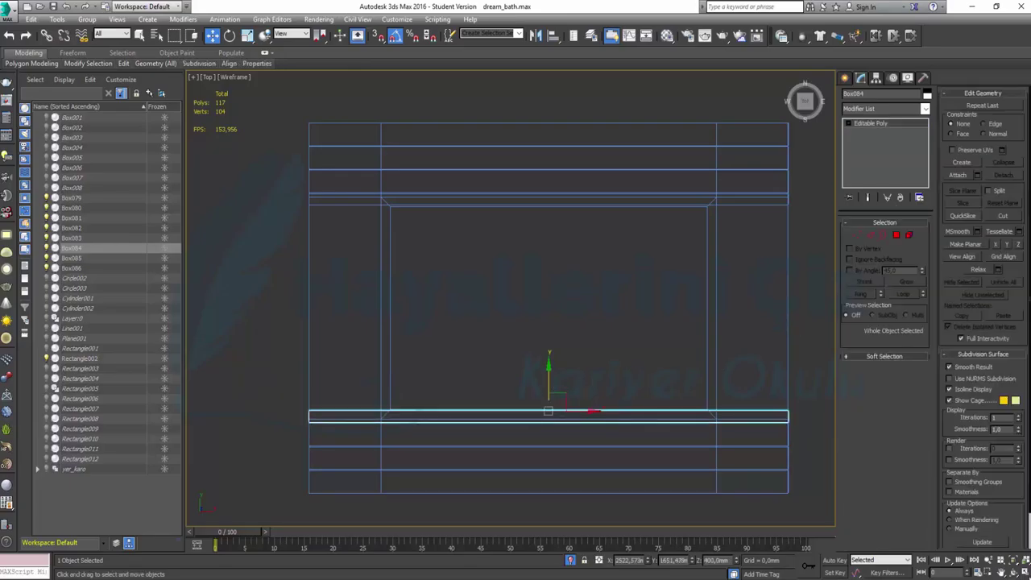
pyautogui.click(1023, 572)
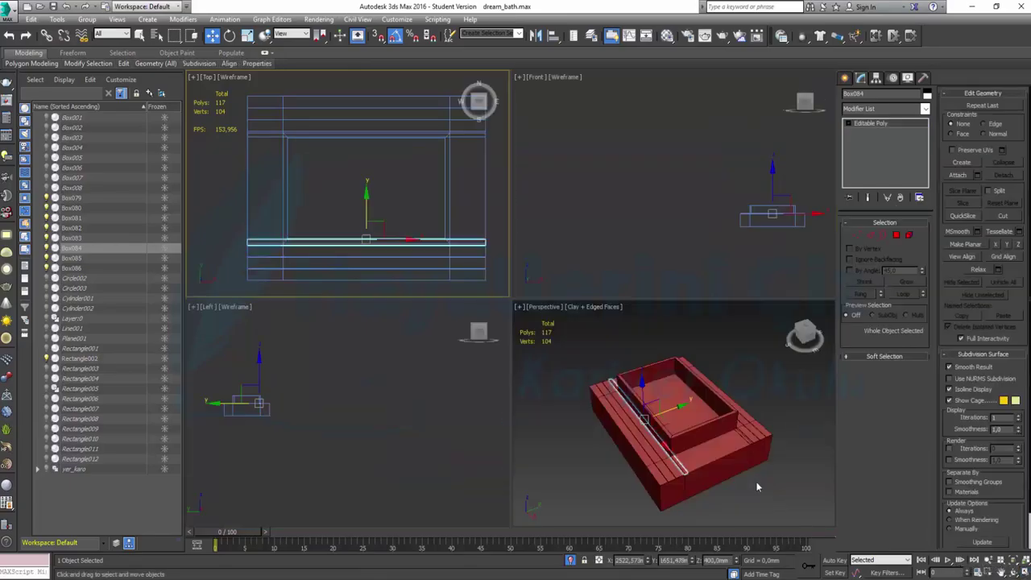
# Step: In the maximized Perspective view, select only the outer left plank Box083
pyautogui.click(761, 384)
pyautogui.hotkey('alt', 'w')
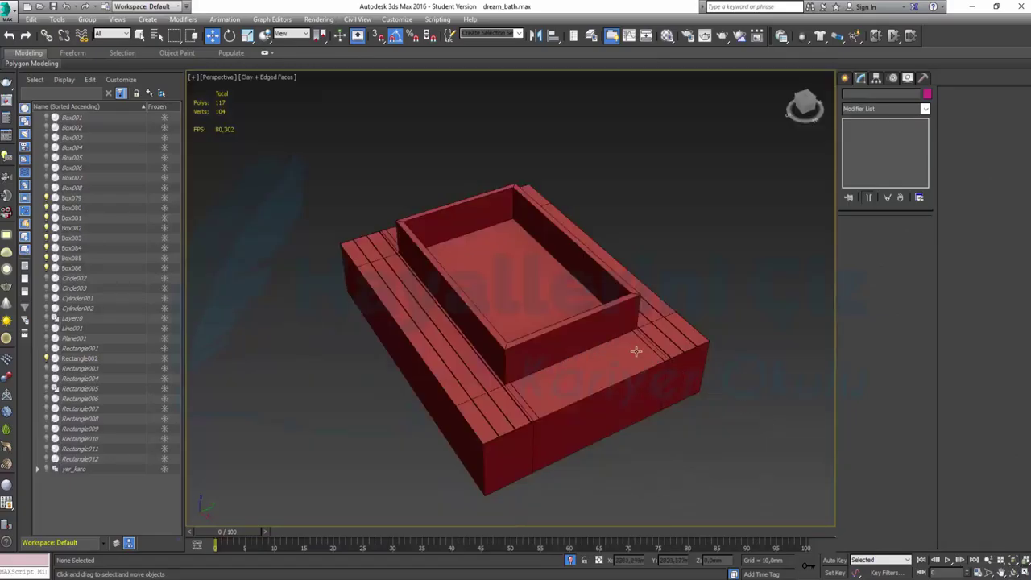
pyautogui.moveTo(614, 336)
pyautogui.keyDown('alt'); pyautogui.mouseDown(button='middle')
pyautogui.moveTo(606, 313)
pyautogui.moveTo(622, 314)
pyautogui.mouseUp(button='middle'); pyautogui.keyUp('alt')
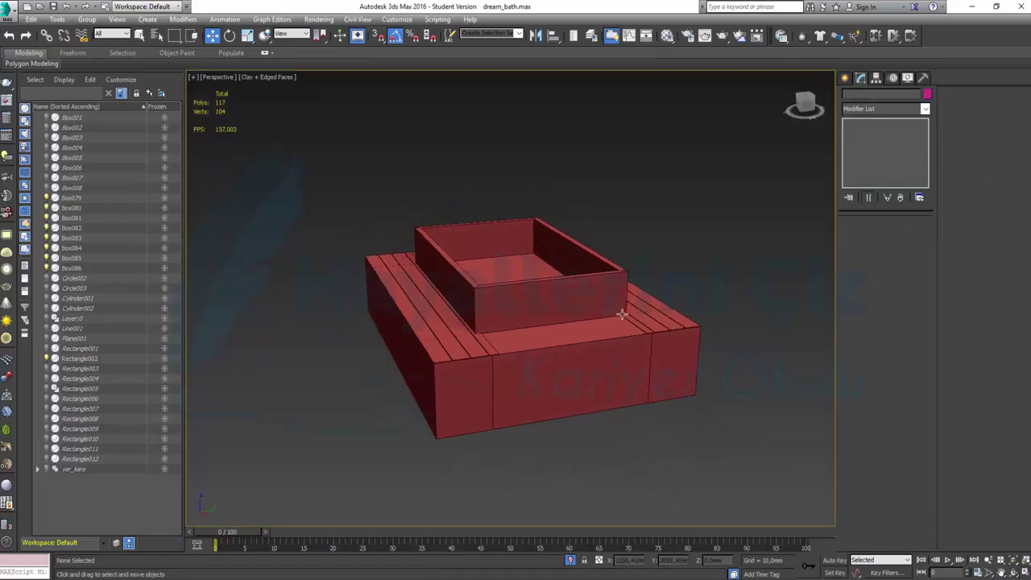
pyautogui.click(442, 354)
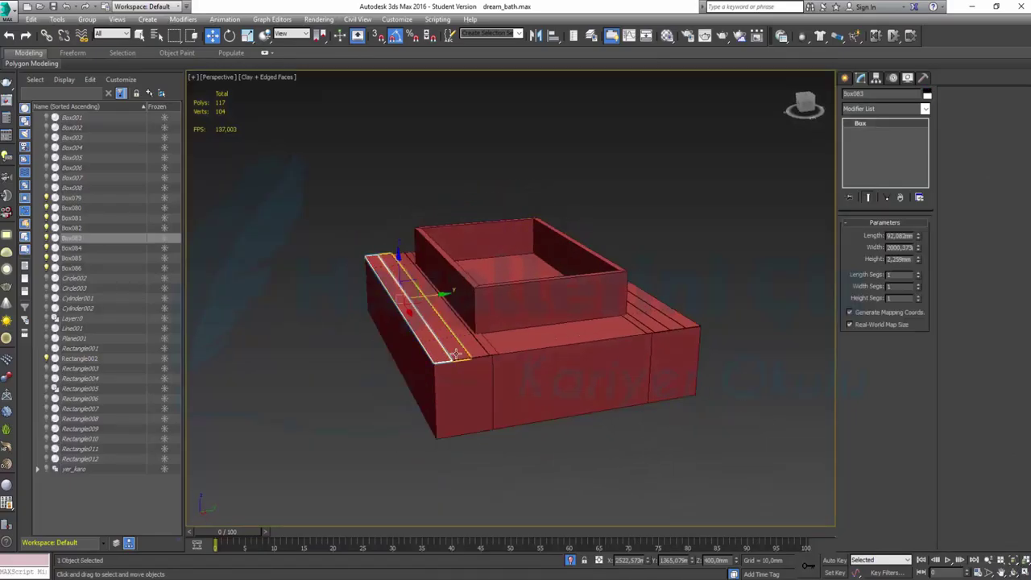
pyautogui.keyDown('ctrl'); pyautogui.click(468, 352); pyautogui.keyUp('ctrl')
pyautogui.keyDown('ctrl'); pyautogui.click(489, 349); pyautogui.keyUp('ctrl')
pyautogui.keyDown('ctrl'); pyautogui.click(490, 348); pyautogui.keyUp('ctrl')
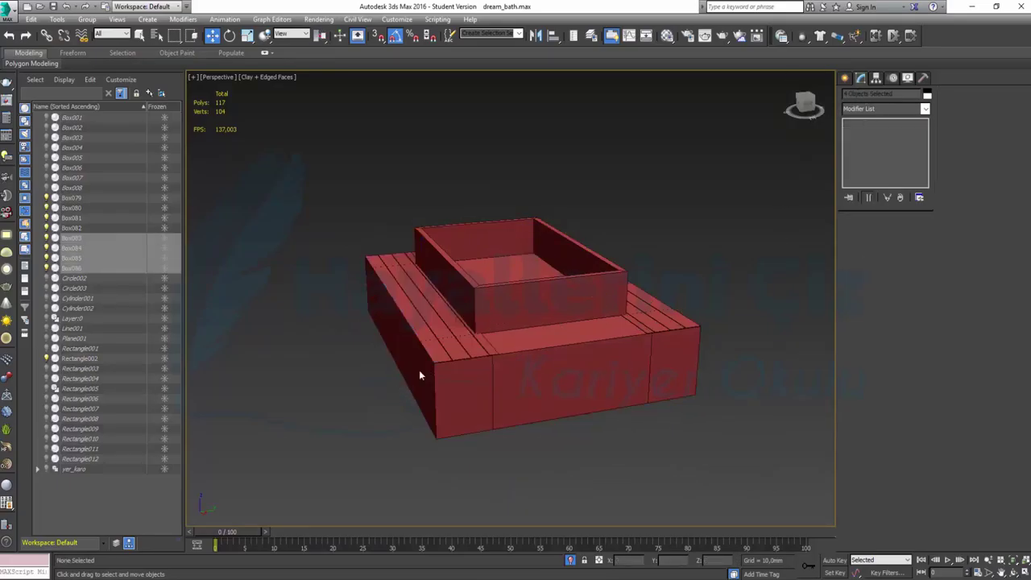
pyautogui.click(438, 354)
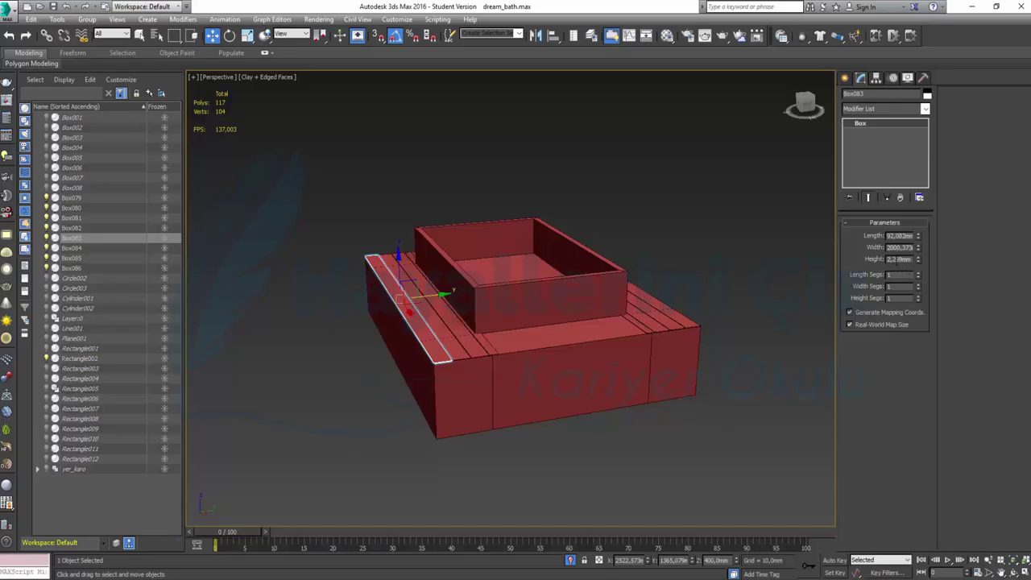
# Step: Set Box083's Box Parameters Height to 10 mm and inspect the result
pyautogui.doubleClick(896, 259)
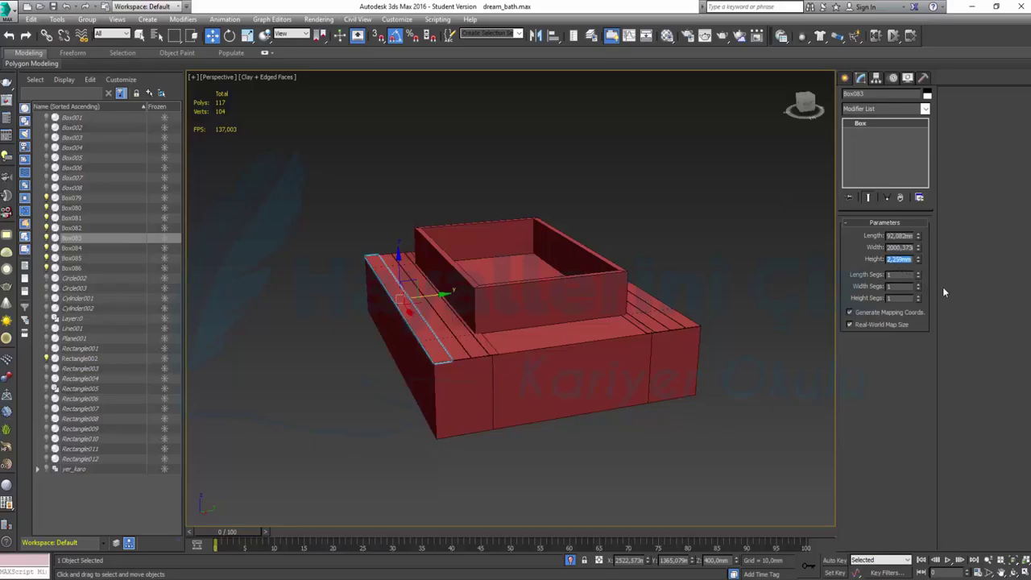
pyautogui.write('10')
pyautogui.press('Return')
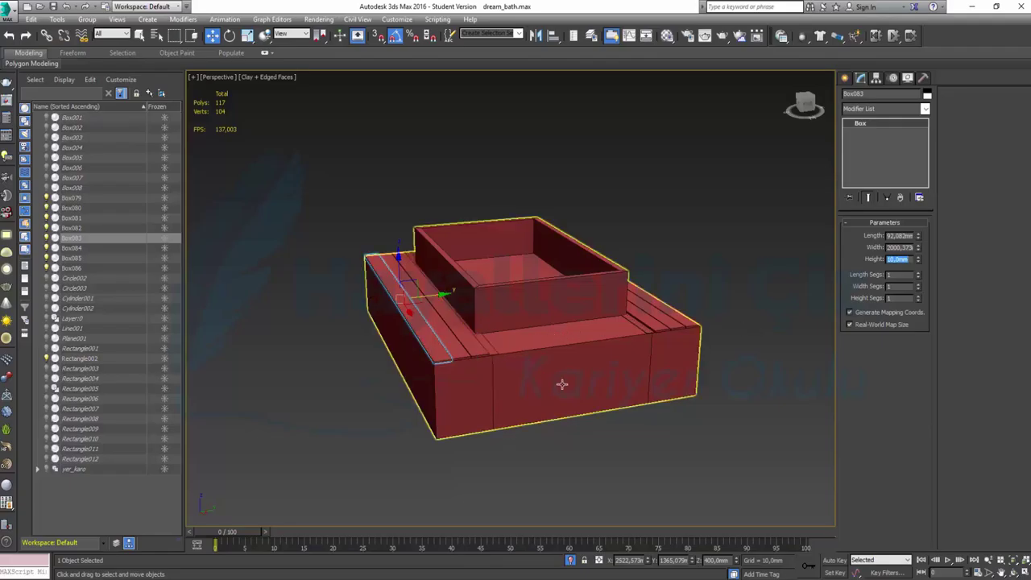
pyautogui.scroll(2, 548, 384)
pyautogui.scroll(4, 545, 383)
pyautogui.scroll(-3, 544, 379)
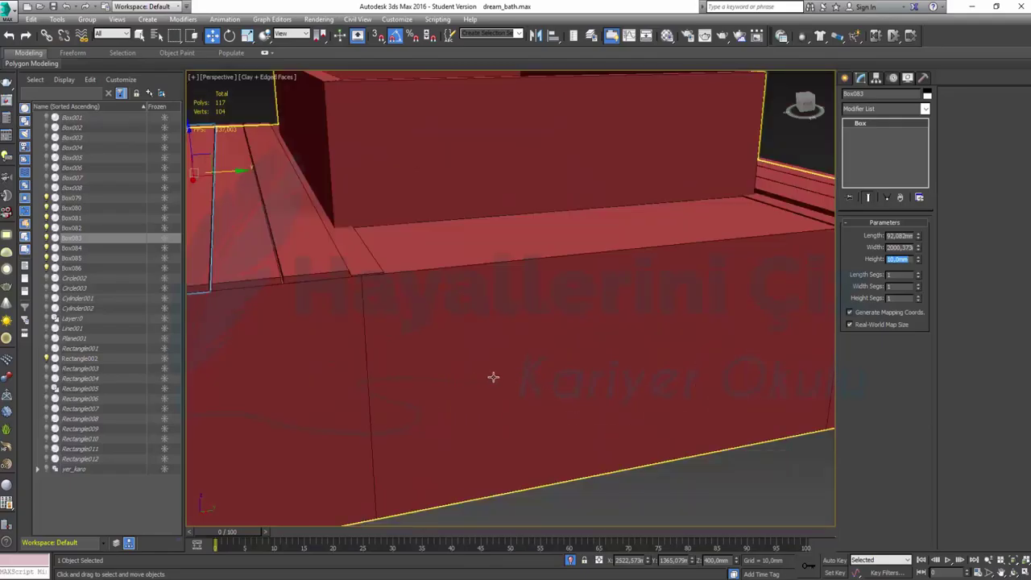
pyautogui.keyDown('alt'); pyautogui.moveTo(493, 376); pyautogui.dragTo(561, 384, button='middle'); pyautogui.keyUp('alt')
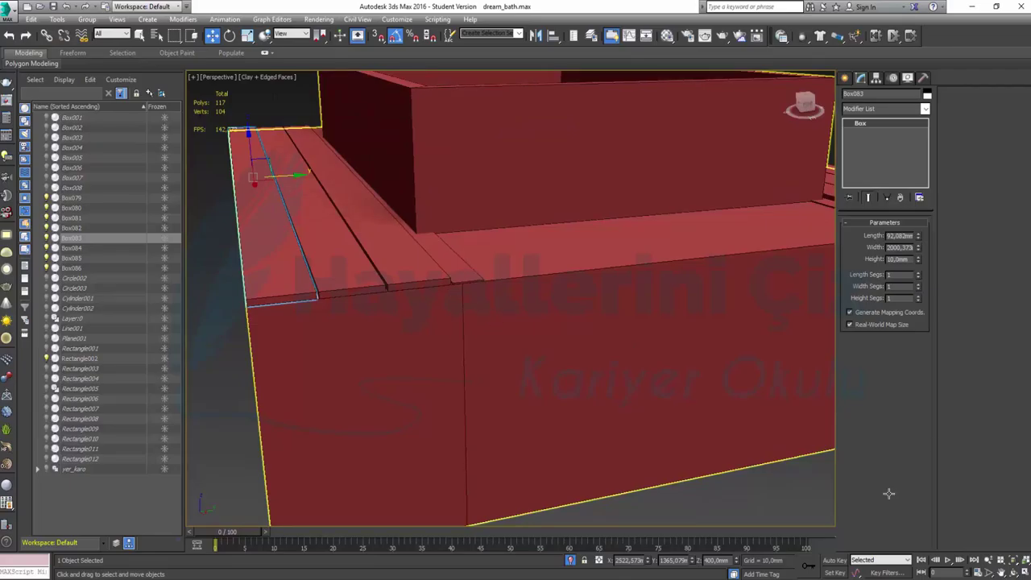
pyautogui.click(1025, 573)
pyautogui.rightClick(321, 380)
# Step: Maximize the Left view, zoom in on the deck and select plank Box084
pyautogui.hotkey('alt', 'w')
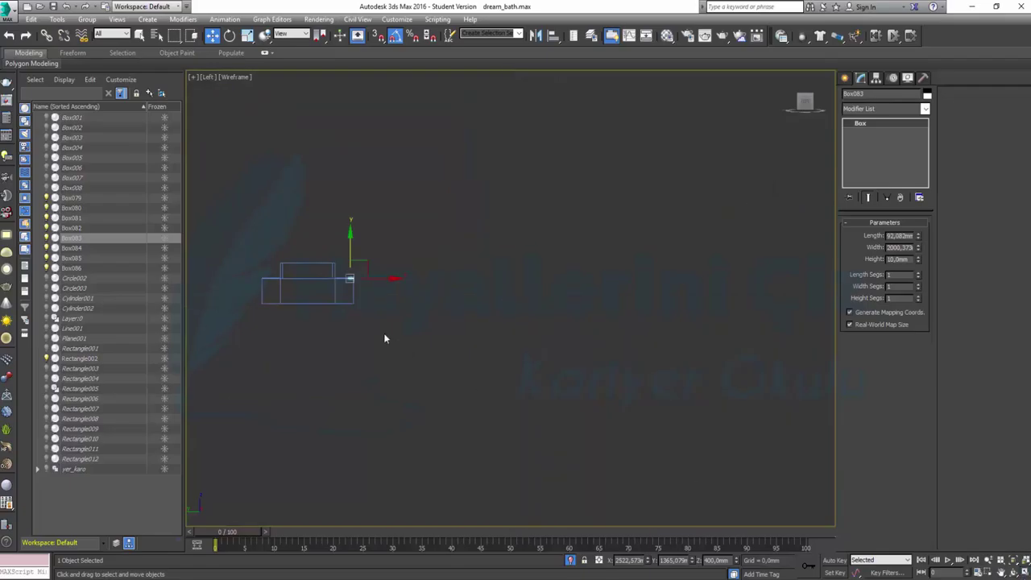
pyautogui.moveTo(384, 333); pyautogui.dragTo(608, 357, button='middle')
pyautogui.scroll(3, 545, 324)
pyautogui.scroll(2, 545, 325)
pyautogui.scroll(2, 564, 322)
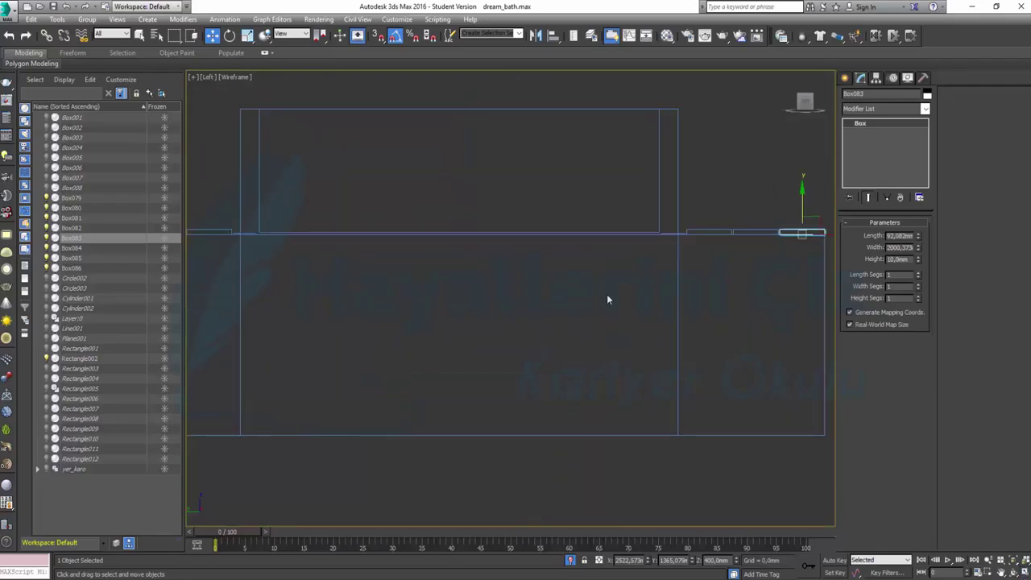
pyautogui.scroll(3, 610, 299)
pyautogui.scroll(1, 686, 235)
pyautogui.click(659, 236)
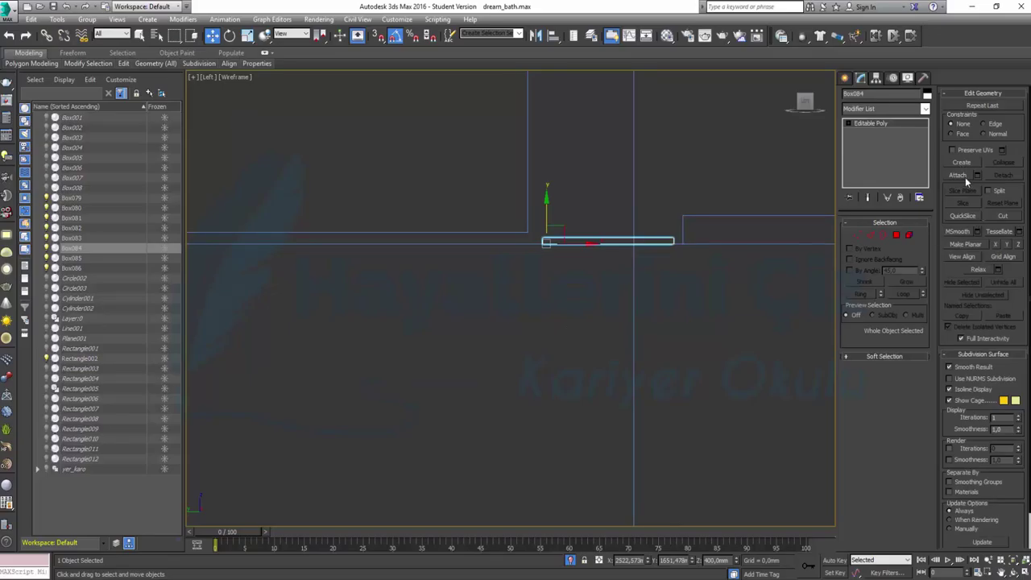
# Step: Attach plank Box082 to Box084 using Edit Geometry's Attach
pyautogui.click(978, 175)
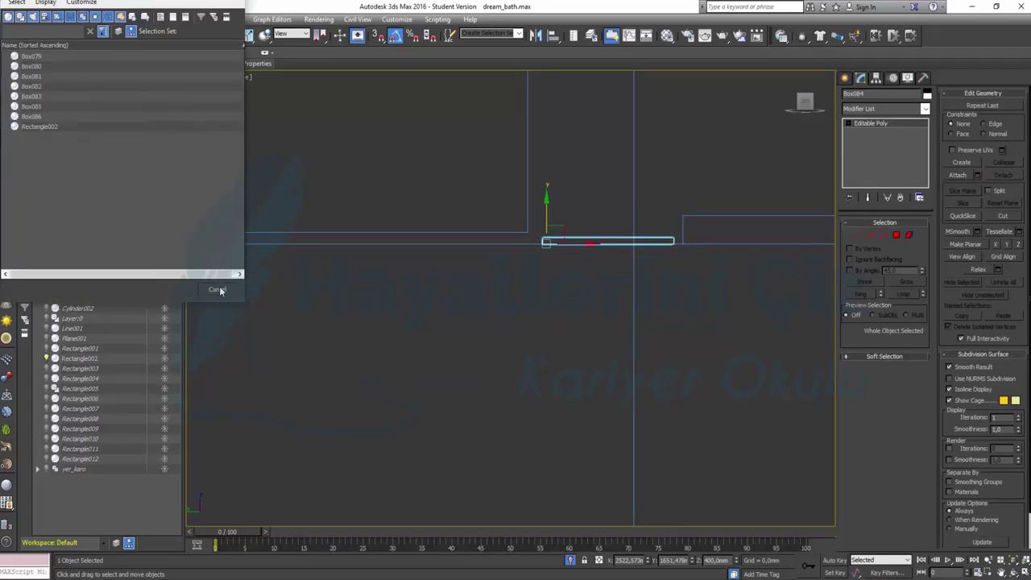
pyautogui.click(172, 289)
pyautogui.click(957, 177)
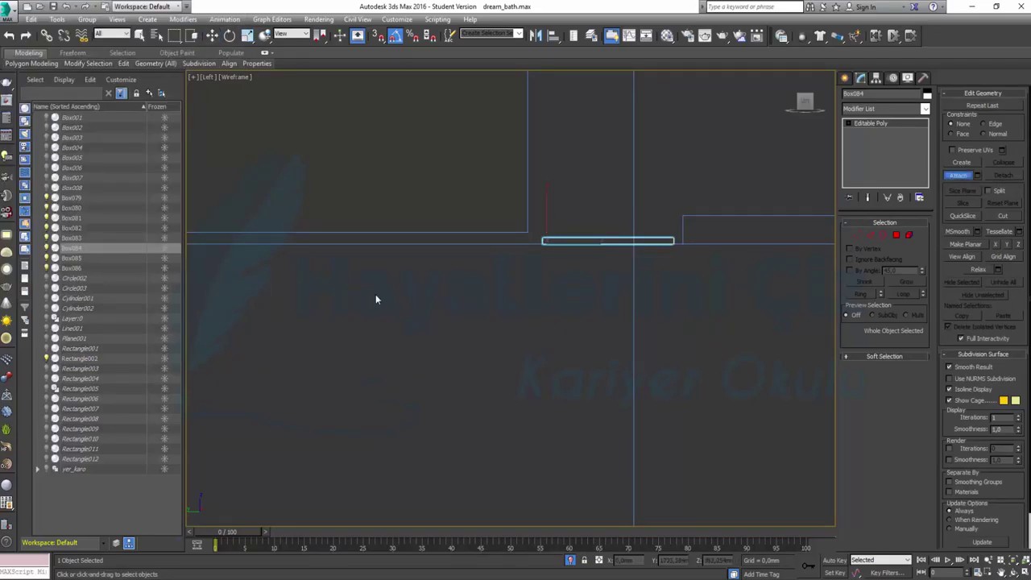
pyautogui.scroll(5, 530, 268)
pyautogui.scroll(2, 550, 275)
pyautogui.scroll(-3, 500, 273)
pyautogui.scroll(2, 506, 278)
pyautogui.scroll(2, 483, 298)
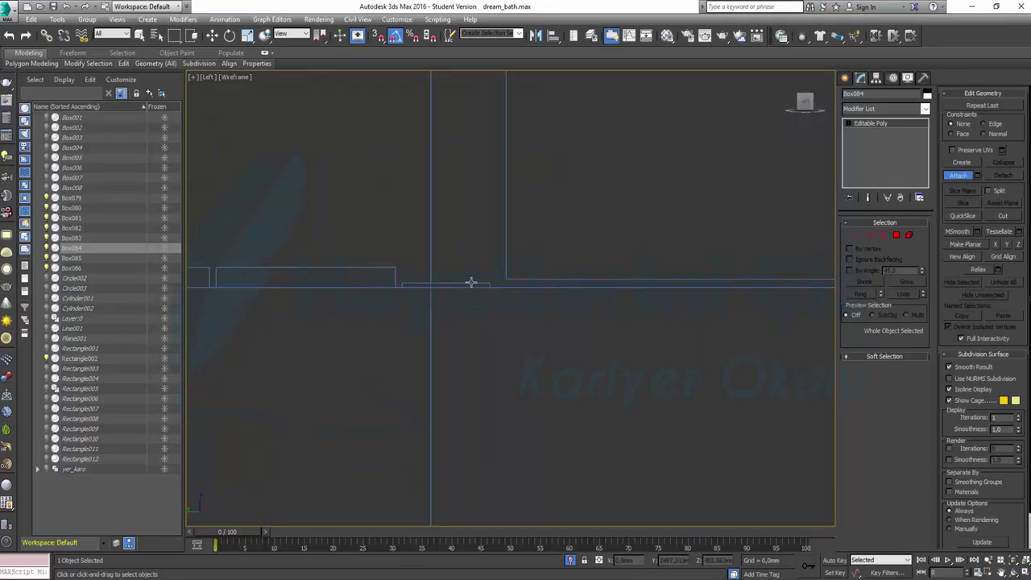
pyautogui.click(471, 282)
pyautogui.press('w')
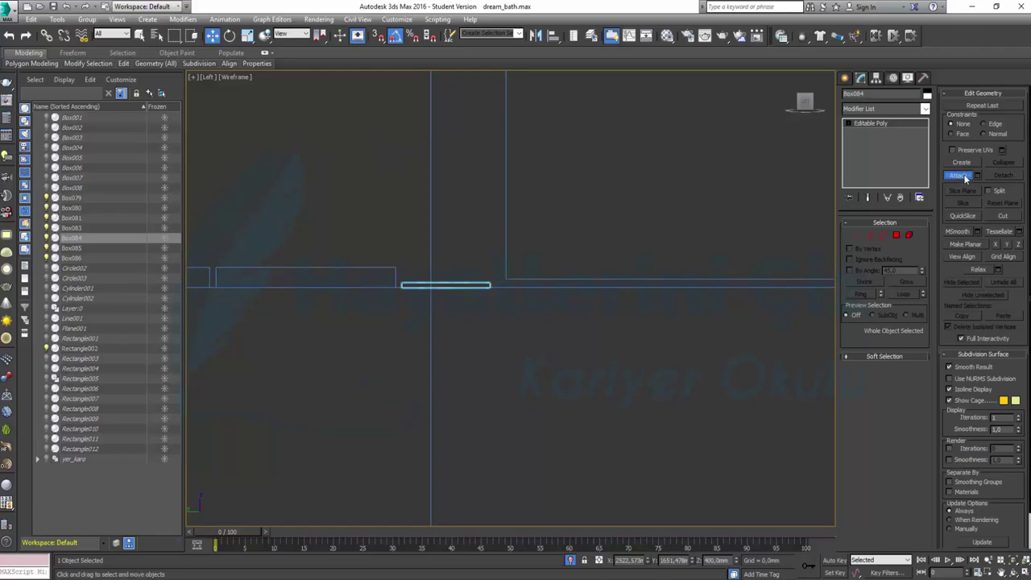
pyautogui.press('1')
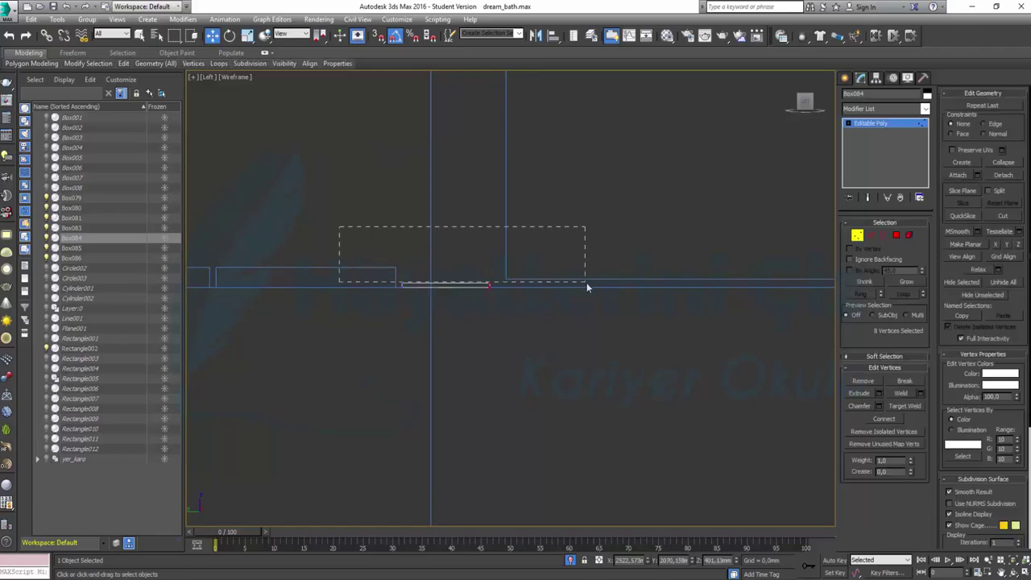
# Step: Marquee-select Box084's plank-end vertices in the Left view
pyautogui.moveTo(588, 283); pyautogui.dragTo(588, 283)
pyautogui.scroll(-3, 672, 313)
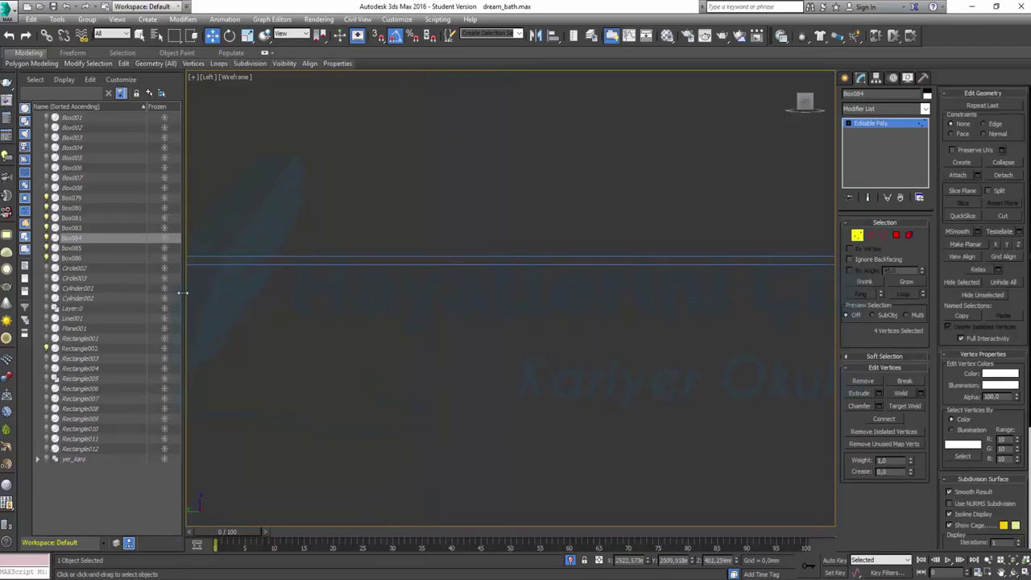
pyautogui.moveTo(605, 315); pyautogui.dragTo(720, 322, button='middle')
pyautogui.scroll(2, 333, 350)
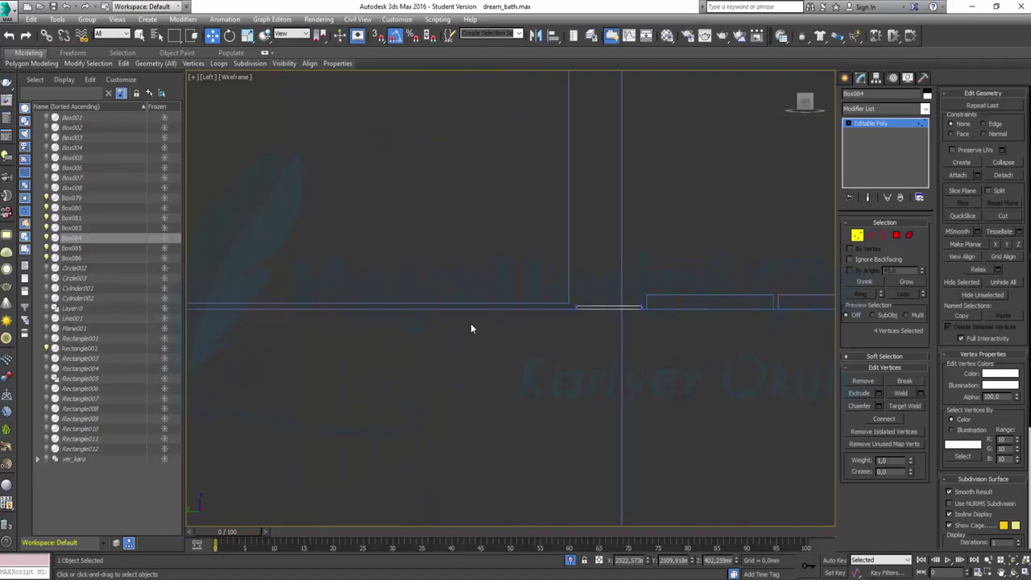
pyautogui.moveTo(472, 327); pyautogui.dragTo(594, 251, button='middle')
pyautogui.moveTo(554, 240); pyautogui.dragTo(769, 313)
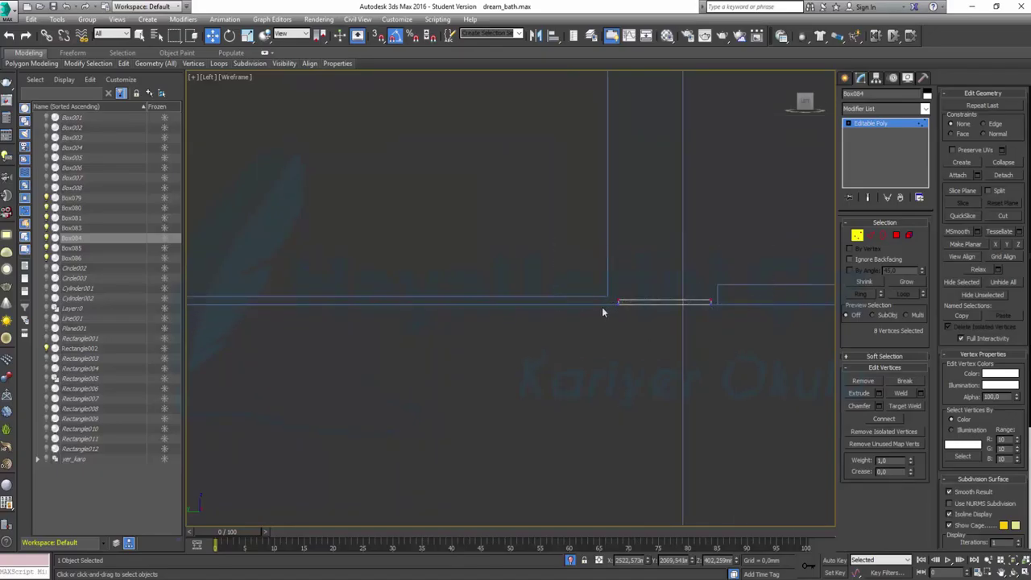
pyautogui.scroll(-2, 521, 306)
pyautogui.scroll(2, 598, 325)
pyautogui.moveTo(716, 345); pyautogui.dragTo(656, 363, button='middle')
pyautogui.scroll(-1, 660, 374)
pyautogui.scroll(-2, 671, 383)
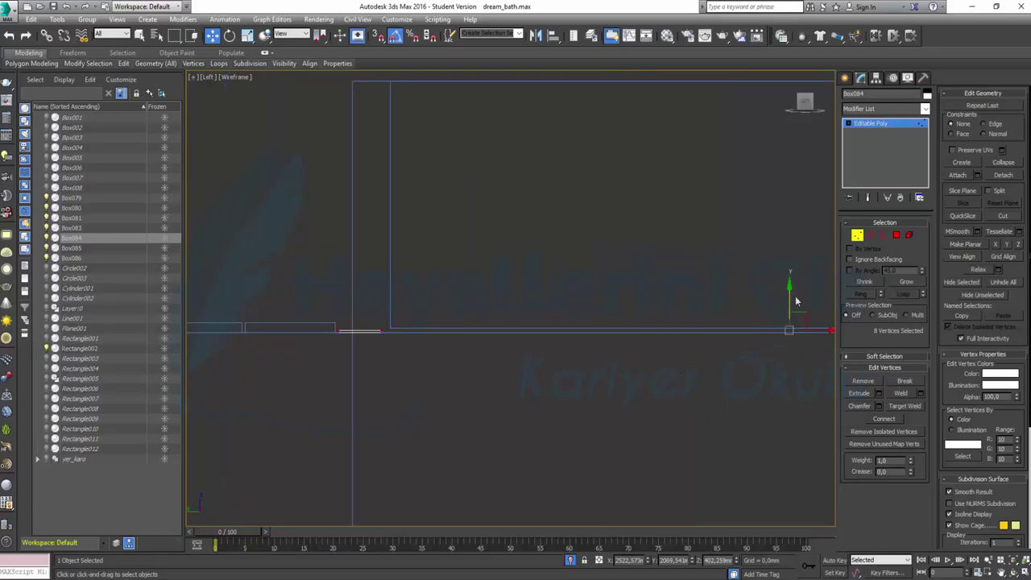
# Step: Raise the selected vertices about 7.8 mm on Y, exit Vertex mode and deselect
pyautogui.moveTo(789, 298); pyautogui.dragTo(788, 290)
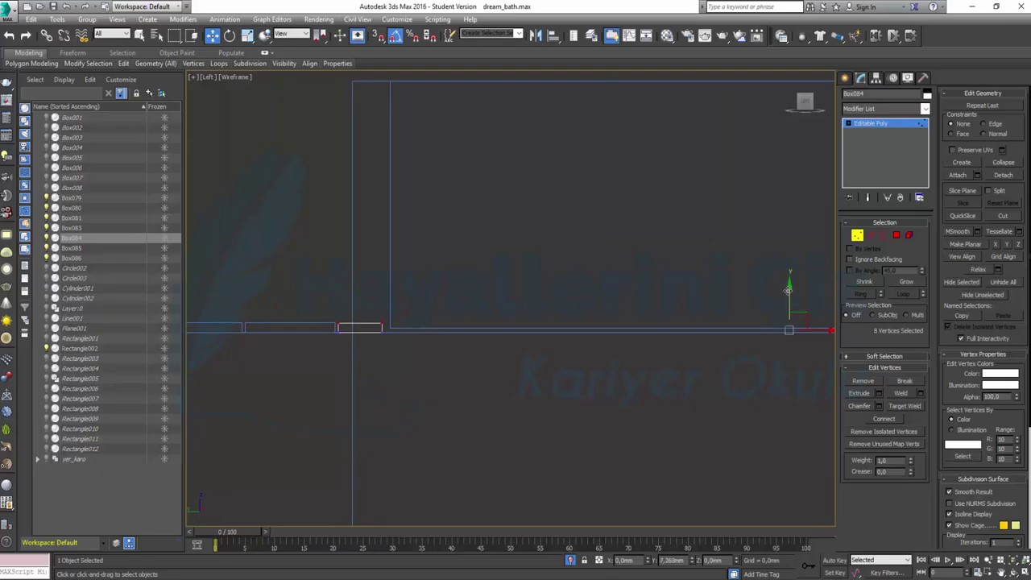
pyautogui.click(857, 234)
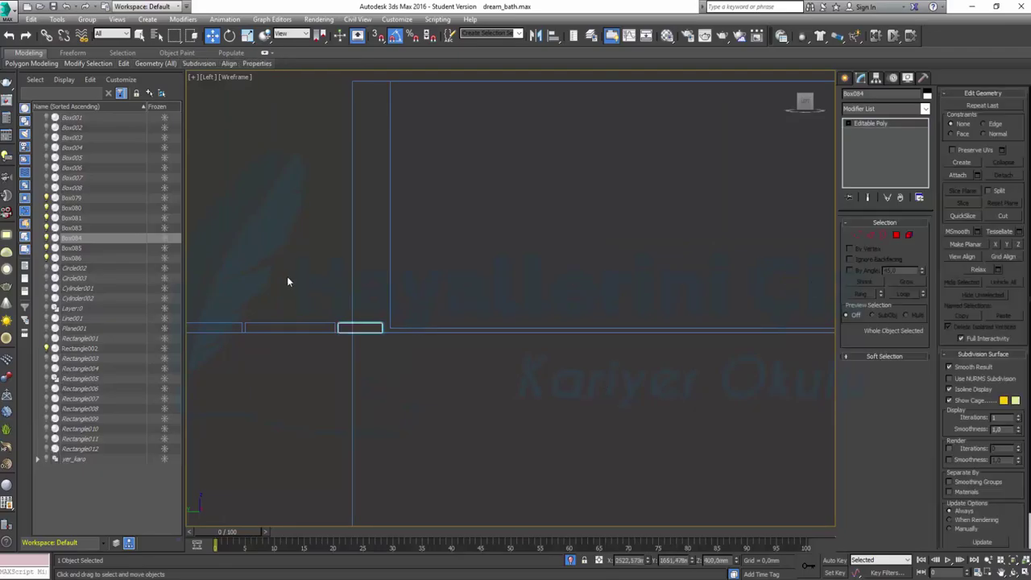
pyautogui.click(287, 280)
pyautogui.scroll(-2, 378, 334)
pyautogui.scroll(-2, 394, 345)
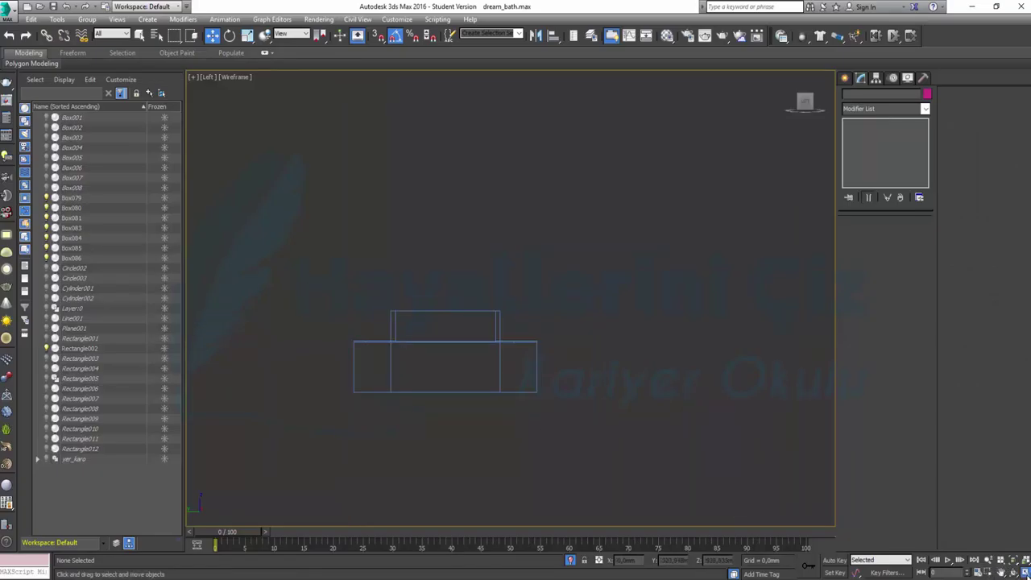
# Step: Clone the left deck plank Box083 as a copy named Box087
pyautogui.hotkey('alt', 'w')
pyautogui.moveTo(769, 470); pyautogui.dragTo(748, 467, button='middle')
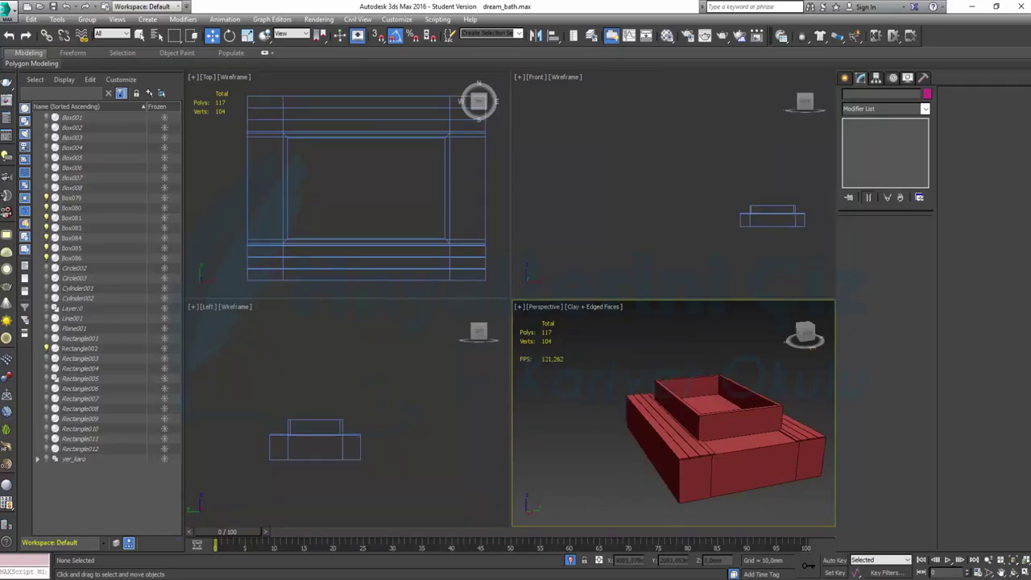
pyautogui.hotkey('alt', 'w')
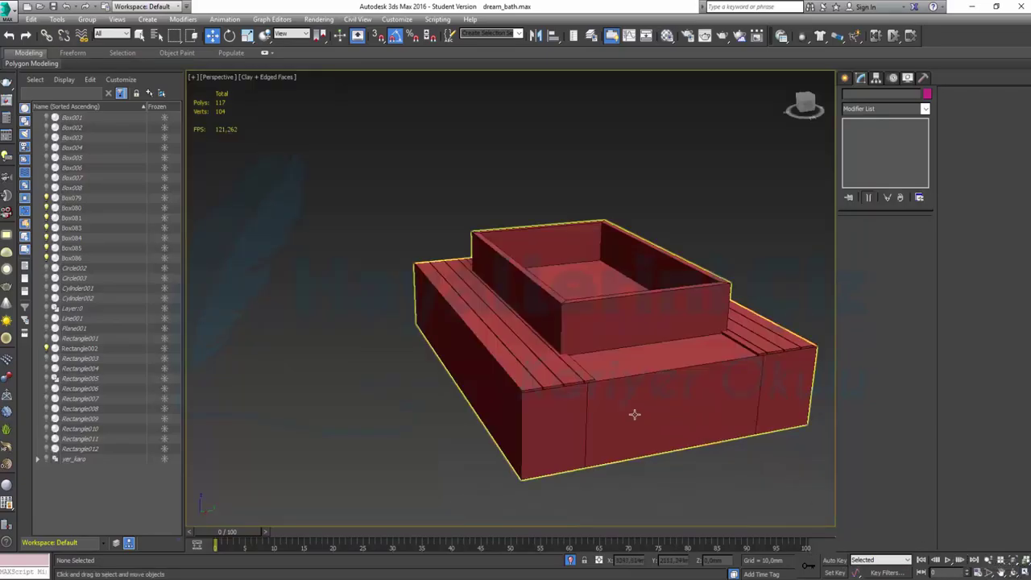
pyautogui.click(588, 376)
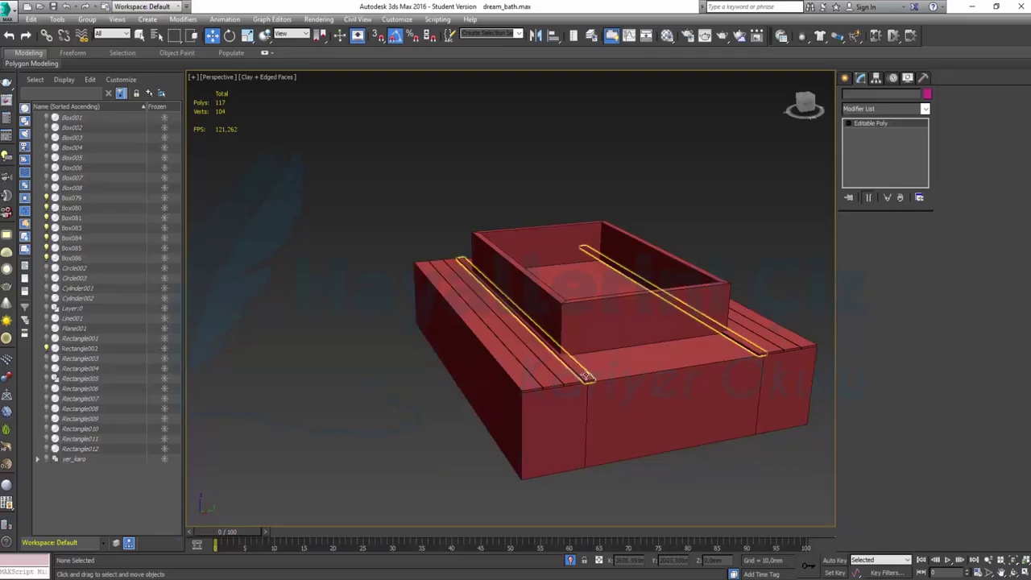
pyautogui.click(588, 376)
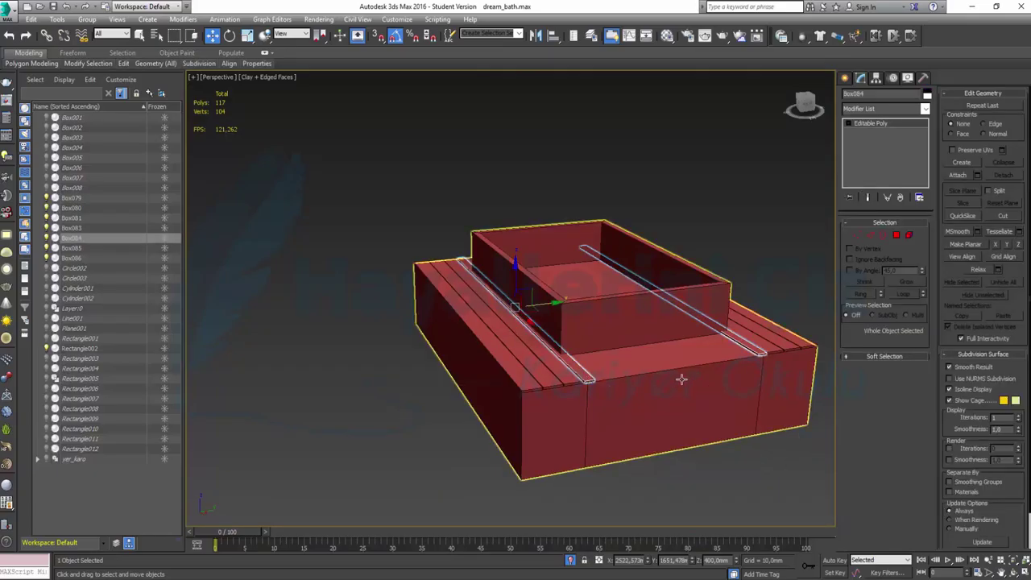
pyautogui.click(518, 364)
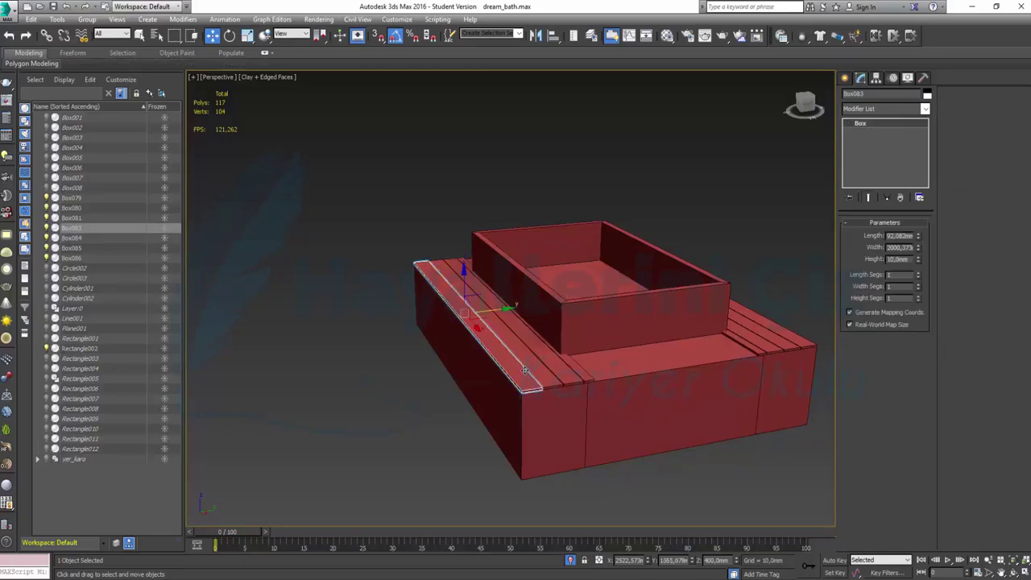
pyautogui.rightClick(525, 369)
pyautogui.click(553, 435)
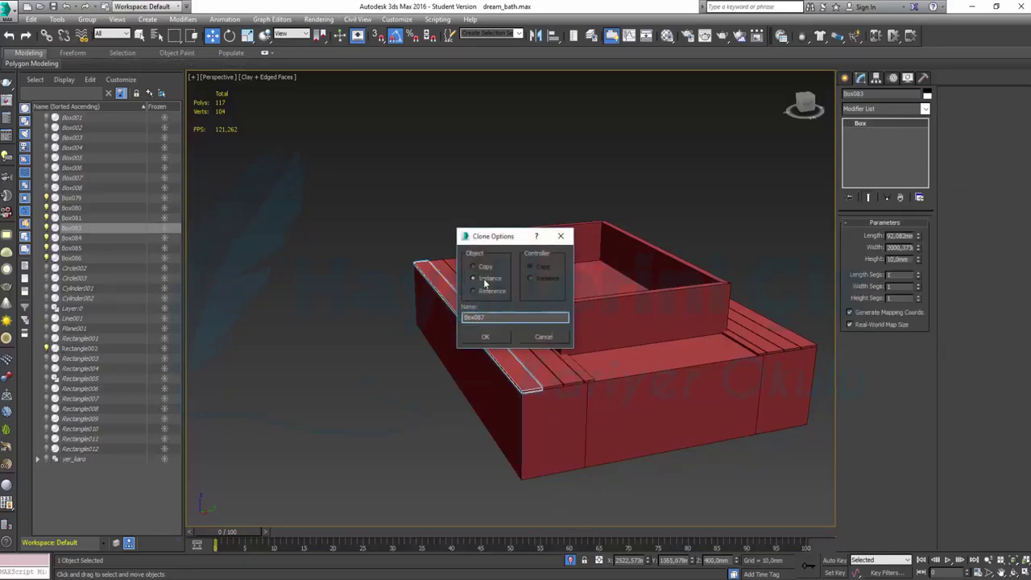
pyautogui.click(503, 339)
# Step: Rotate Box087 -90° on Z and frame the tub's right end in the maximized Top view
pyautogui.click(229, 36)
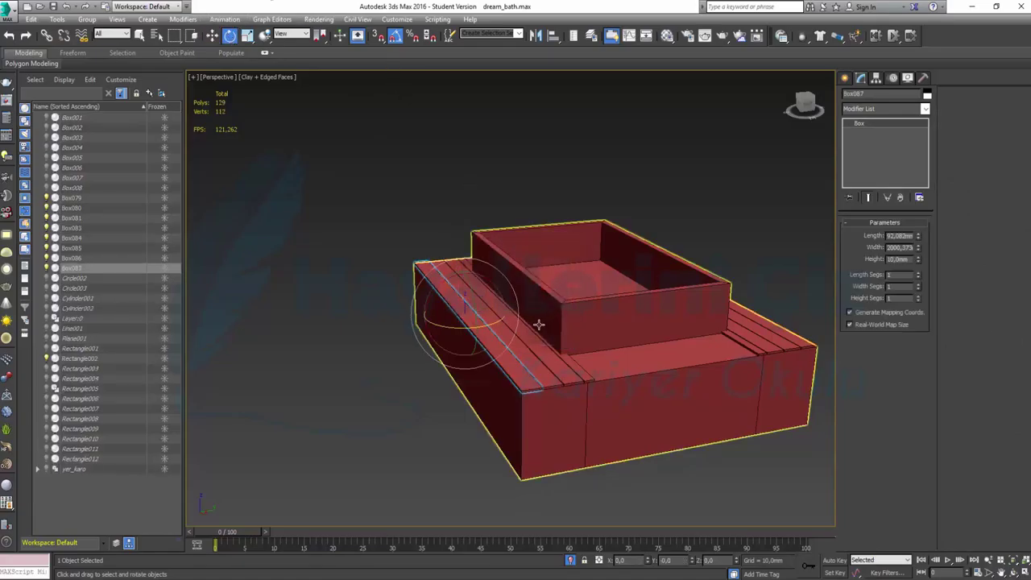
pyautogui.moveTo(496, 322)
pyautogui.mouseDown()
pyautogui.moveTo(555, 395)
pyautogui.moveTo(695, 364)
pyautogui.mouseUp()
pyautogui.press('w')
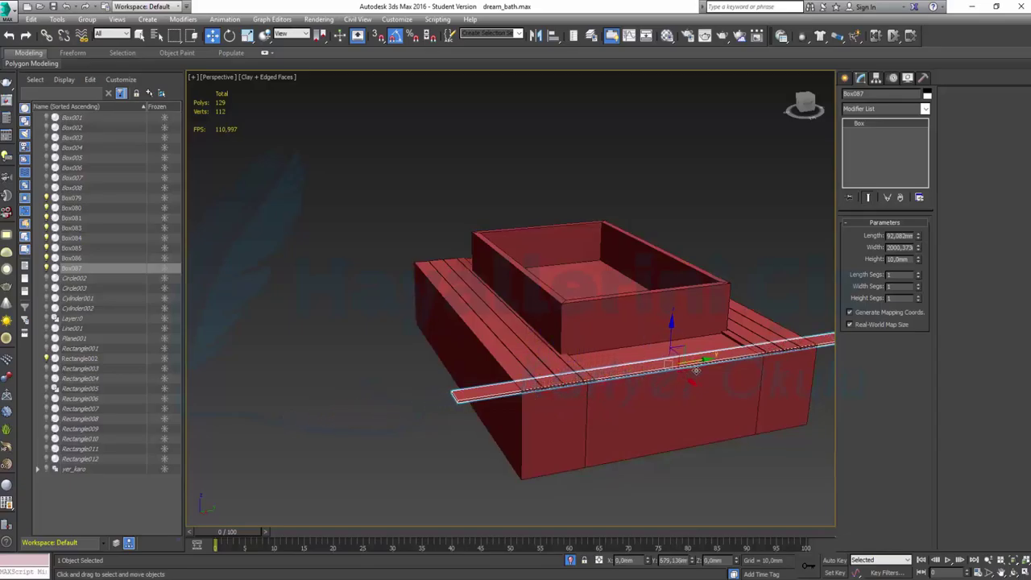
pyautogui.hotkey('alt', 'w')
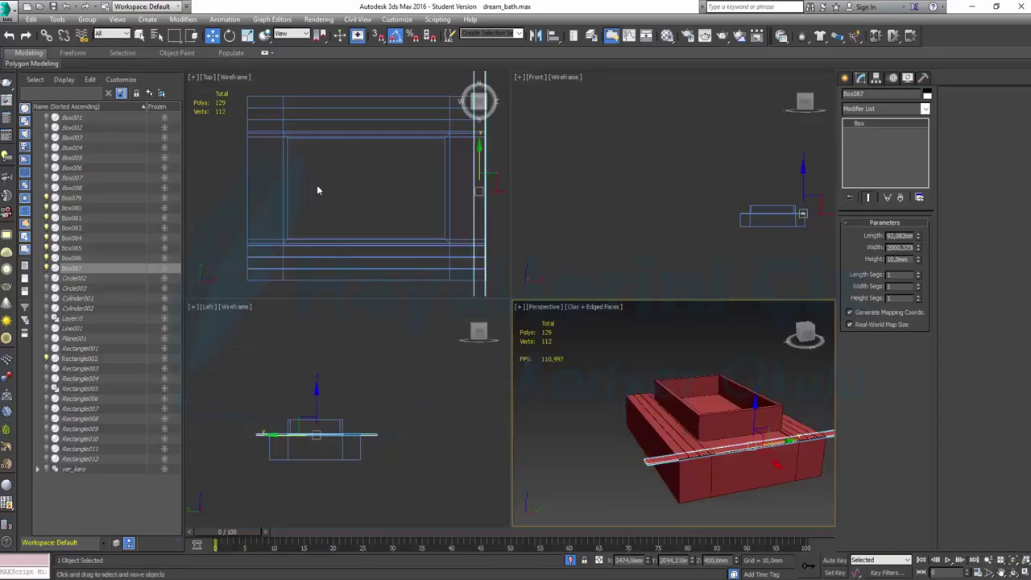
pyautogui.rightClick(331, 190)
pyautogui.hotkey('alt', 'w')
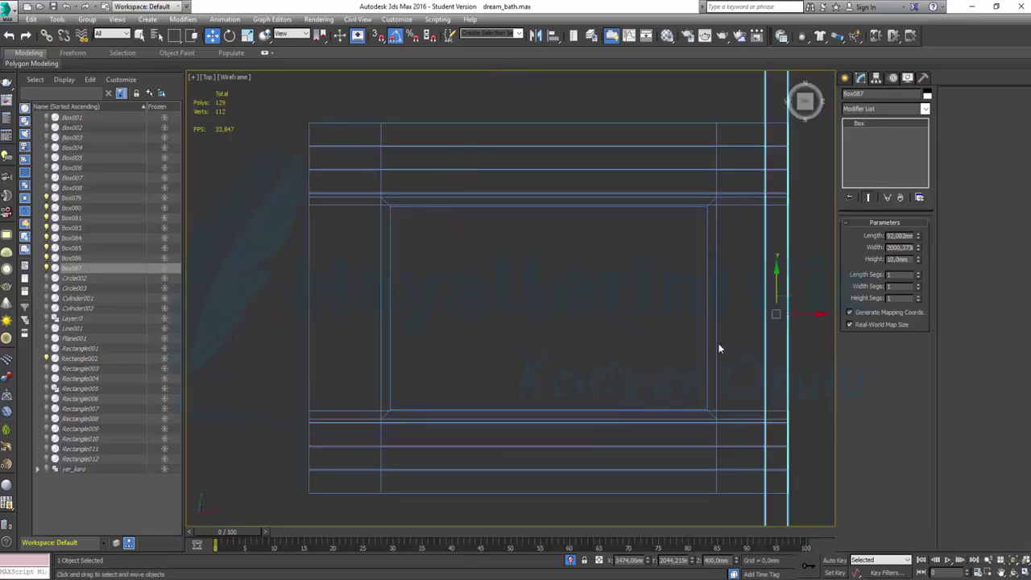
pyautogui.moveTo(719, 349); pyautogui.dragTo(508, 292, button='middle')
pyautogui.scroll(-1, 589, 215)
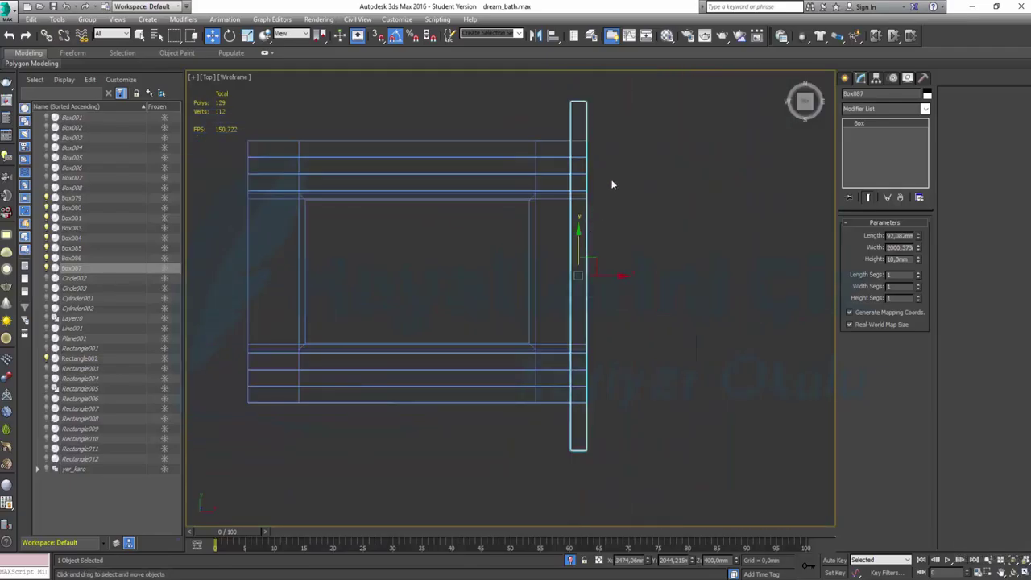
pyautogui.scroll(-1, 609, 180)
pyautogui.scroll(-1, 594, 198)
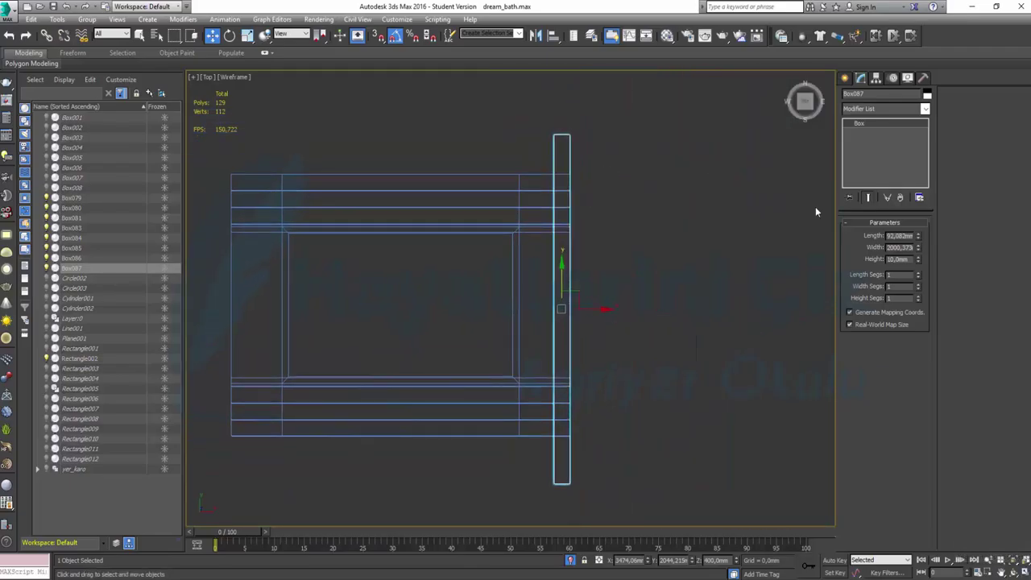
pyautogui.rightClick(597, 310)
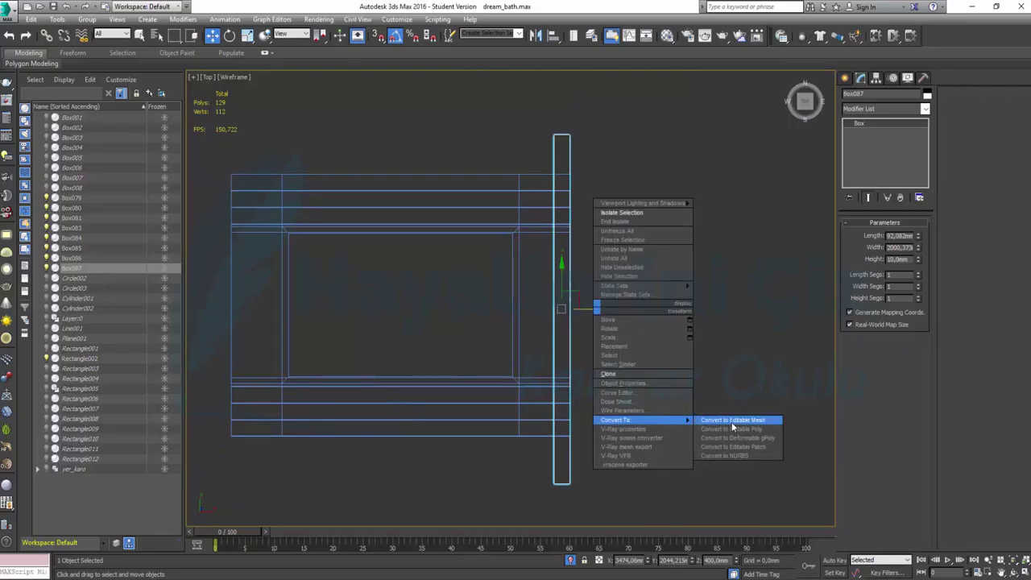
# Step: Convert Box087 to Editable Poly and pull its top-end vertices down to the frame edge
pyautogui.click(734, 429)
pyautogui.click(857, 234)
pyautogui.moveTo(521, 120); pyautogui.dragTo(580, 145)
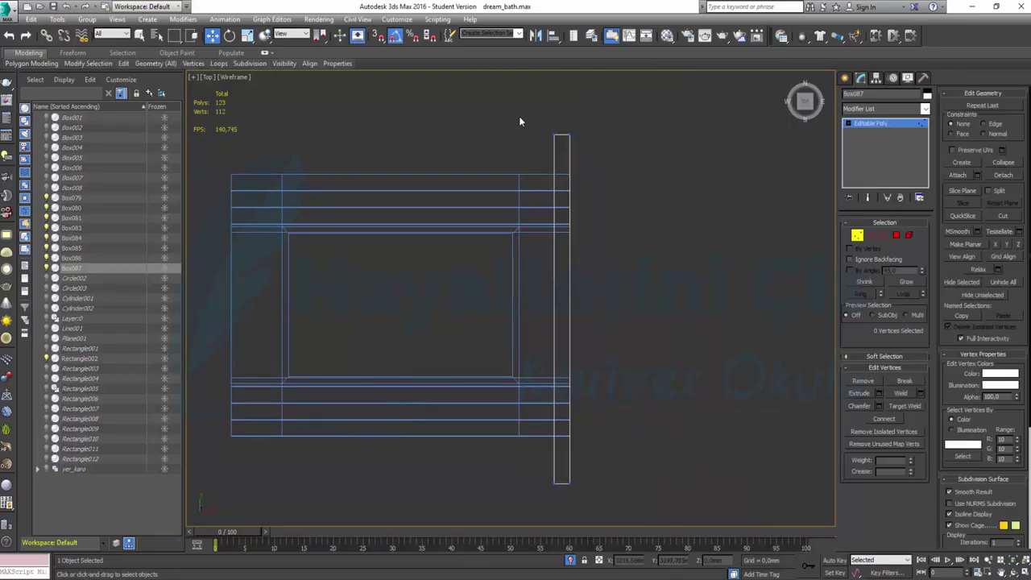
pyautogui.moveTo(562, 103); pyautogui.dragTo(561, 138)
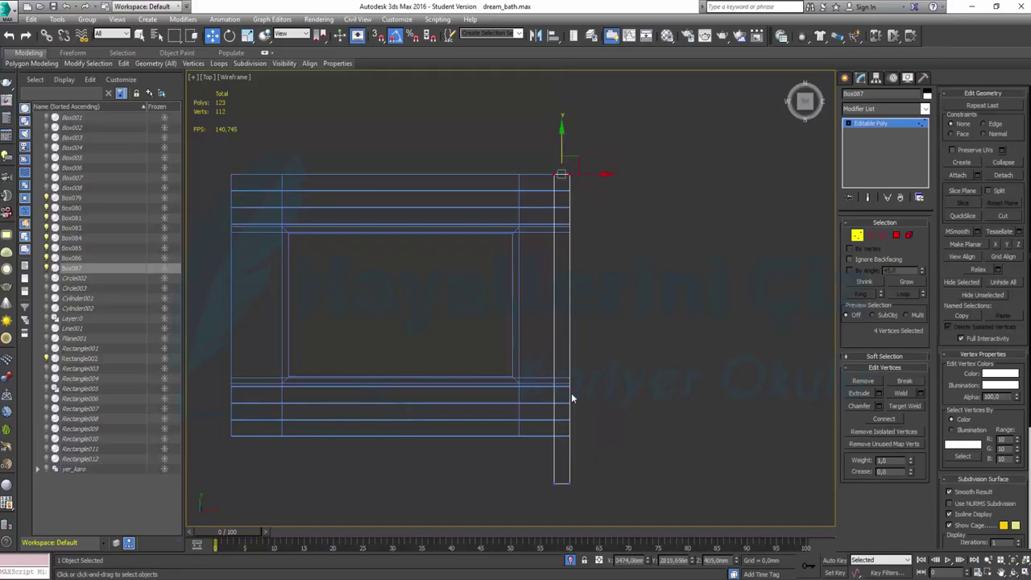
pyautogui.scroll(3, 578, 165)
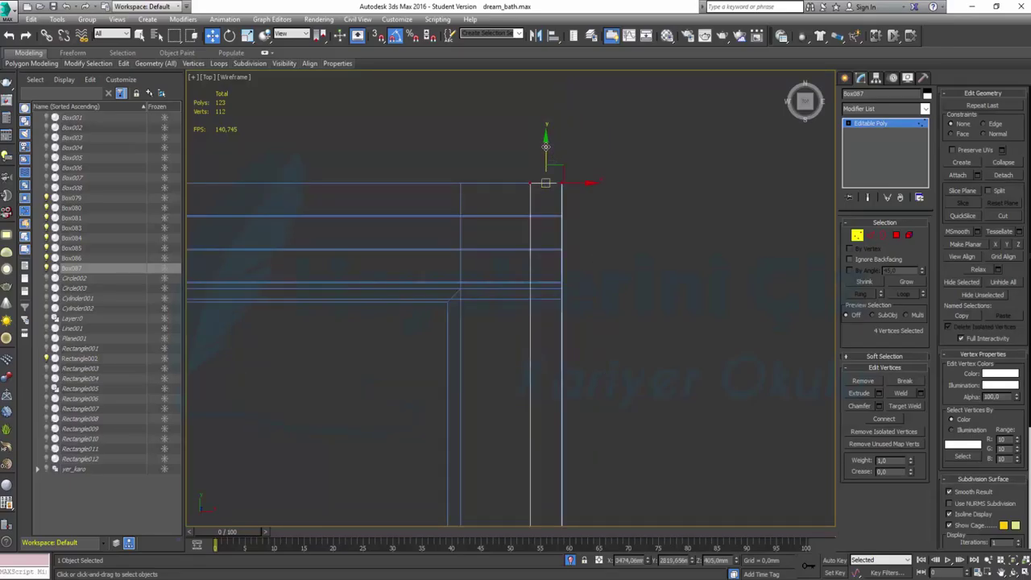
pyautogui.moveTo(545, 146); pyautogui.dragTo(558, 263)
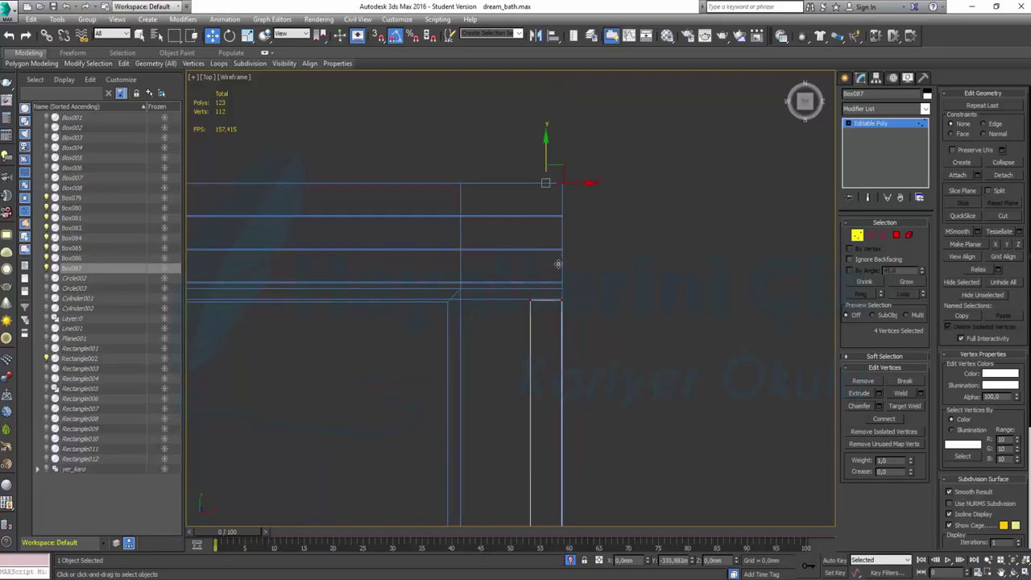
# Step: Raise Box087's bottom-end vertices to the frame edge and exit Vertex mode
pyautogui.scroll(-4, 581, 261)
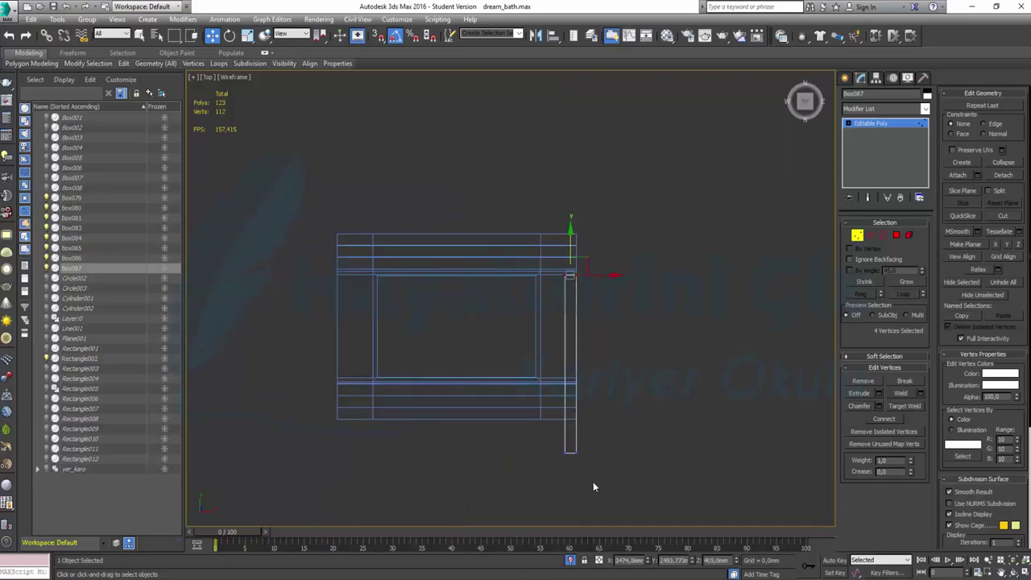
pyautogui.moveTo(593, 487)
pyautogui.mouseDown()
pyautogui.moveTo(555, 442)
pyautogui.moveTo(569, 359)
pyautogui.mouseUp()
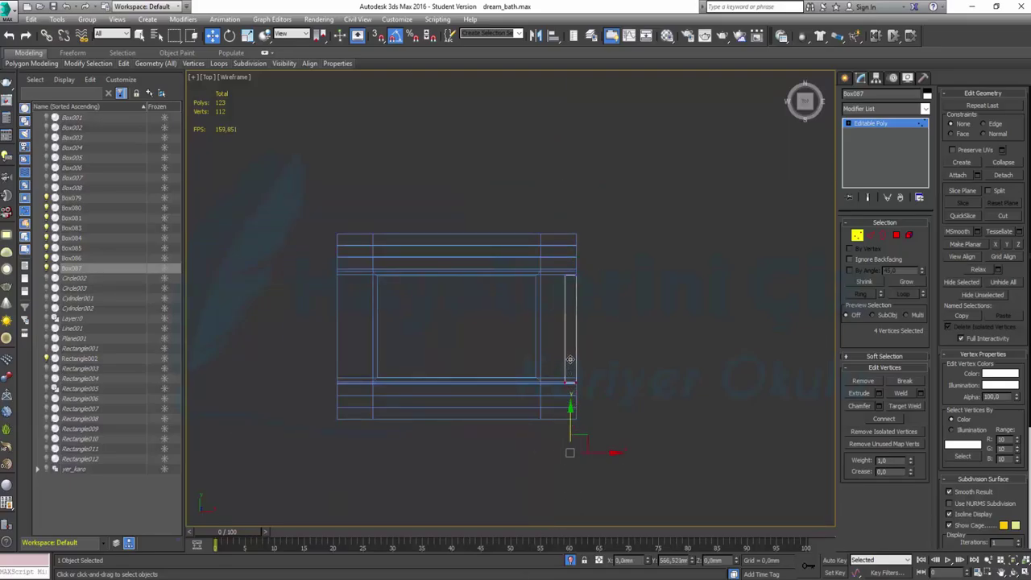
pyautogui.scroll(1, 569, 364)
pyautogui.scroll(4, 570, 370)
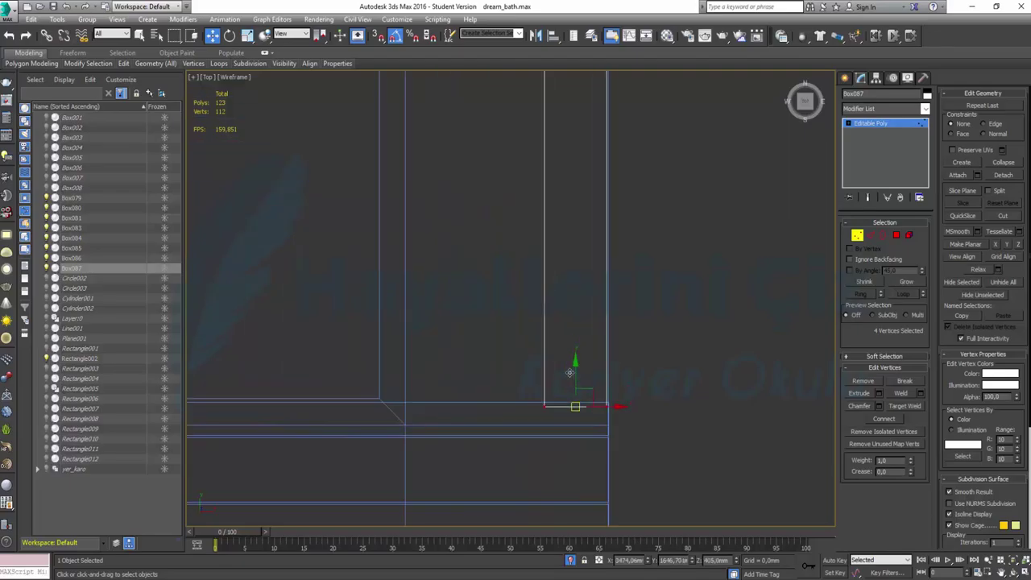
pyautogui.moveTo(573, 377); pyautogui.dragTo(575, 373)
pyautogui.click(854, 236)
pyautogui.moveTo(656, 152); pyautogui.dragTo(697, 248, button='middle')
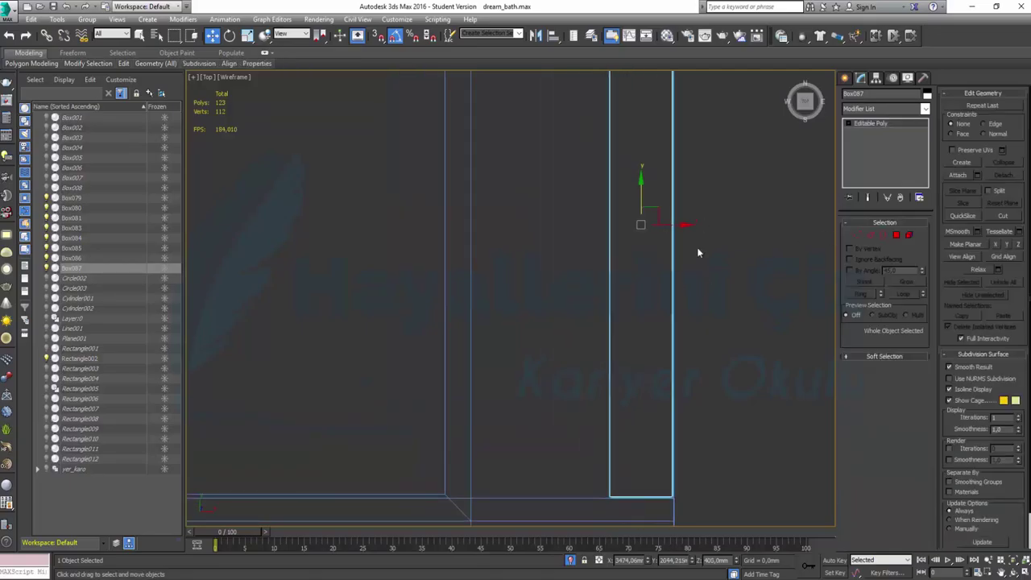
pyautogui.keyDown('shift'); pyautogui.moveTo(670, 224); pyautogui.dragTo(602, 230); pyautogui.keyUp('shift')
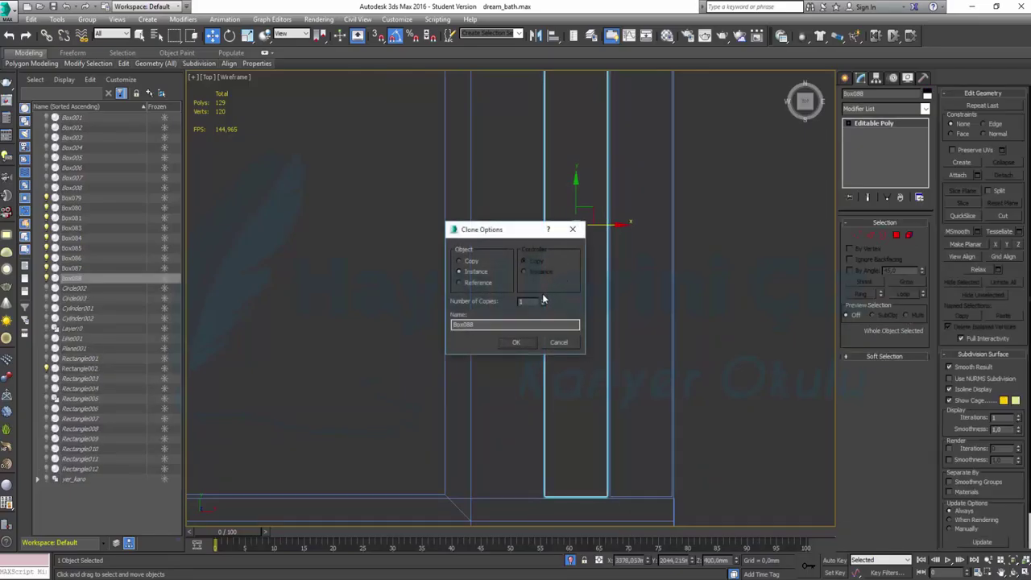
# Step: Instance the three right-side cross planks onto the tub's left side and save the scene
pyautogui.click(519, 342)
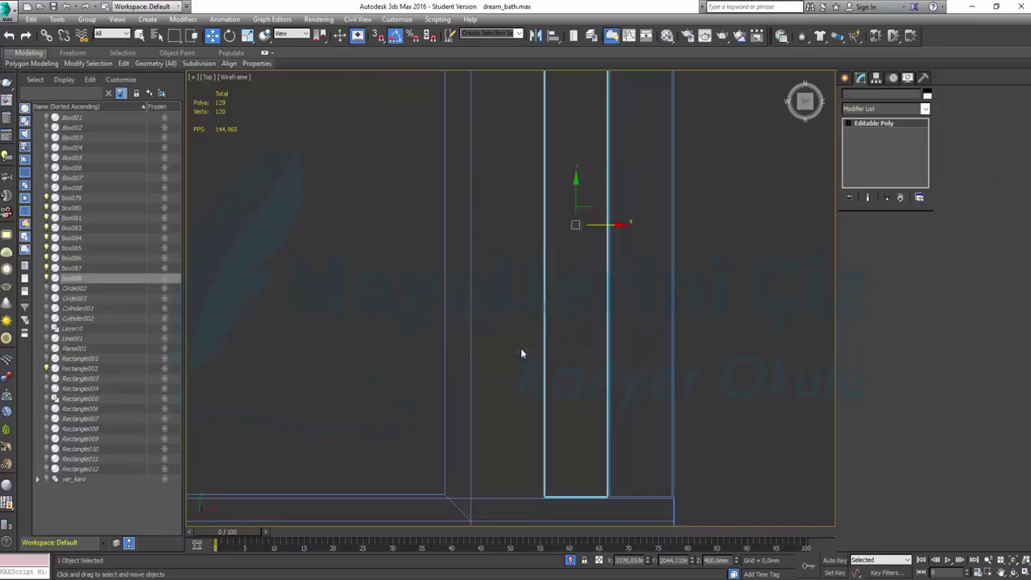
pyautogui.scroll(-4, 591, 279)
pyautogui.scroll(-1, 592, 280)
pyautogui.moveTo(617, 312); pyautogui.dragTo(571, 338)
pyautogui.moveTo(507, 322); pyautogui.dragTo(656, 342, button='middle')
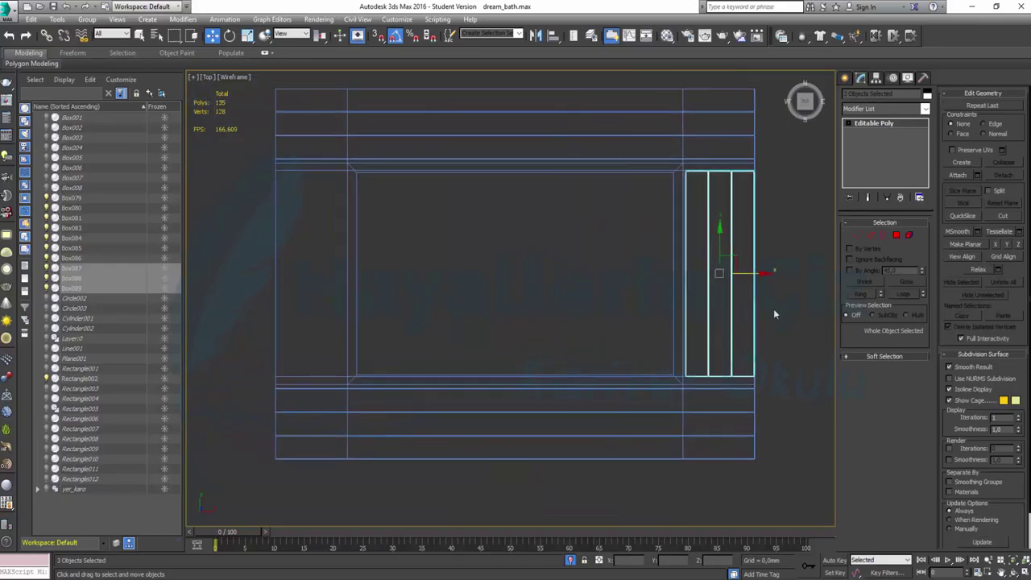
pyautogui.keyDown('shift'); pyautogui.moveTo(748, 275); pyautogui.dragTo(338, 310); pyautogui.keyUp('shift')
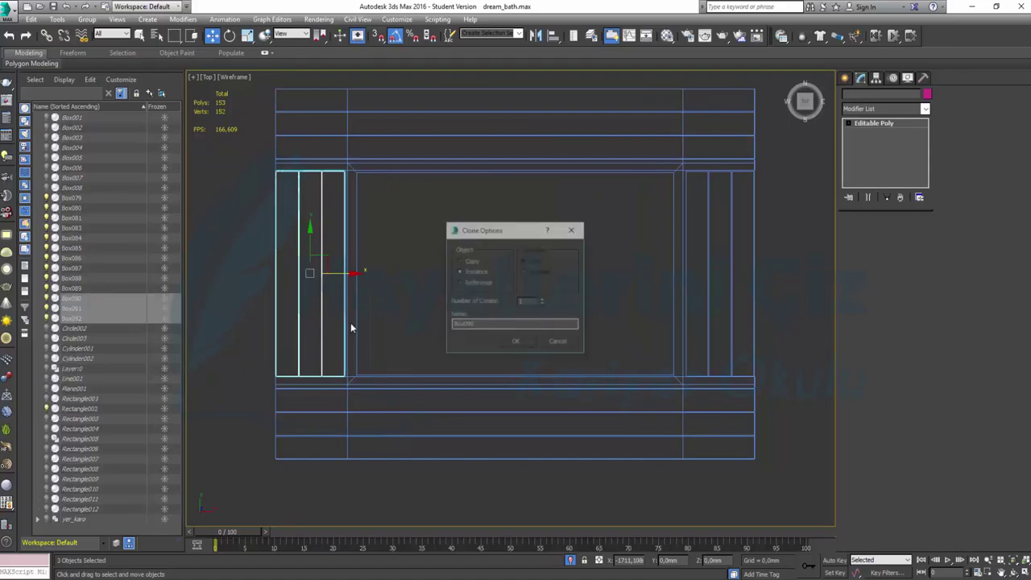
pyautogui.click(532, 346)
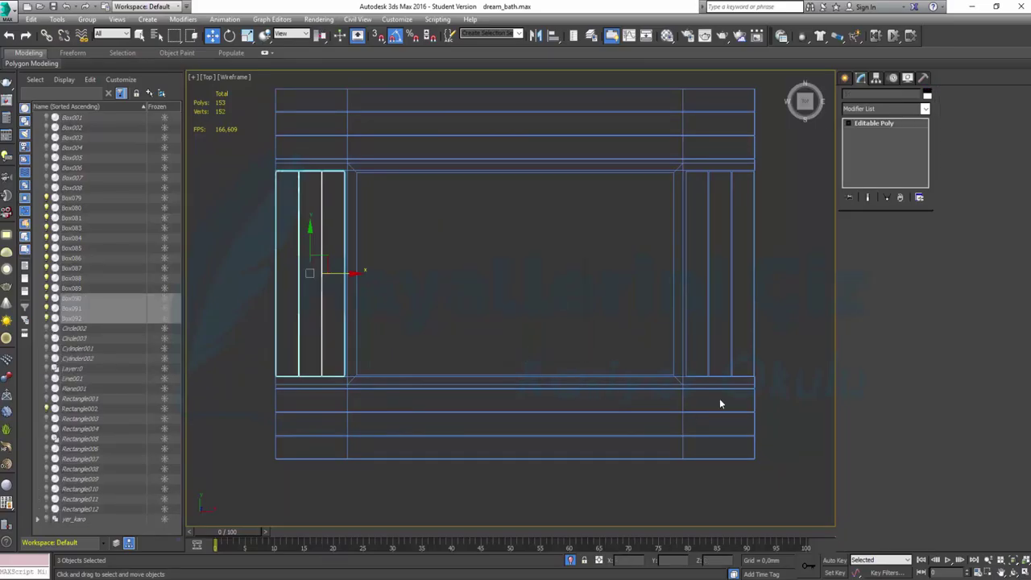
pyautogui.click(800, 330)
pyautogui.hotkey('ctrl', 's')
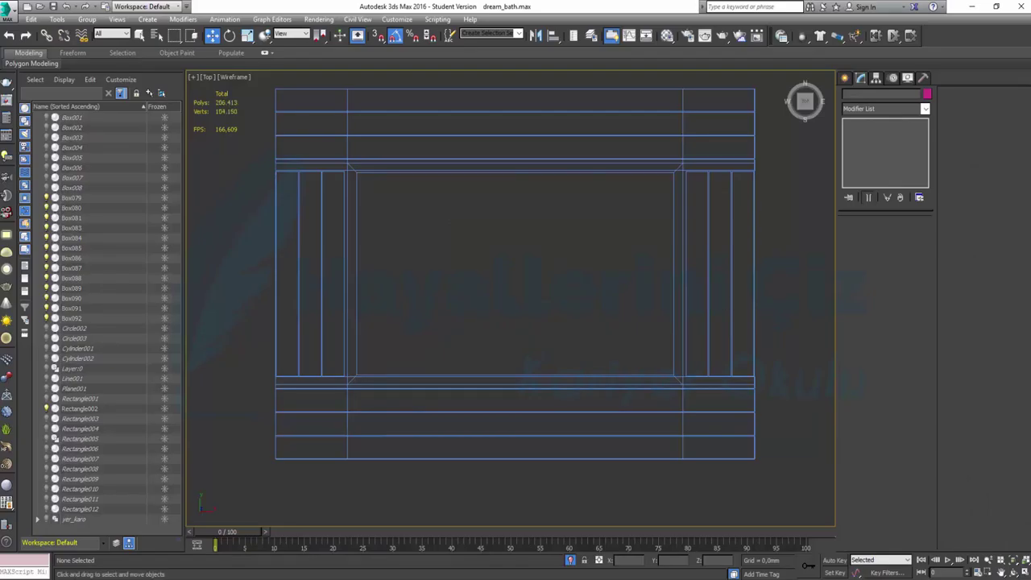
# Step: Maximize the Perspective view and End Isolate to show the whole bathroom
pyautogui.click(1020, 572)
pyautogui.click(714, 434)
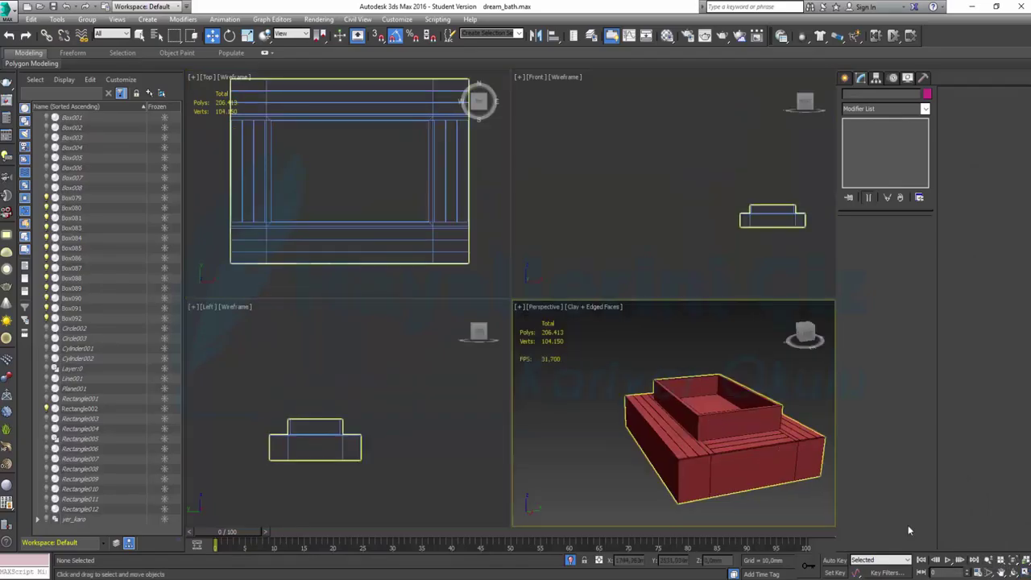
pyautogui.click(1019, 572)
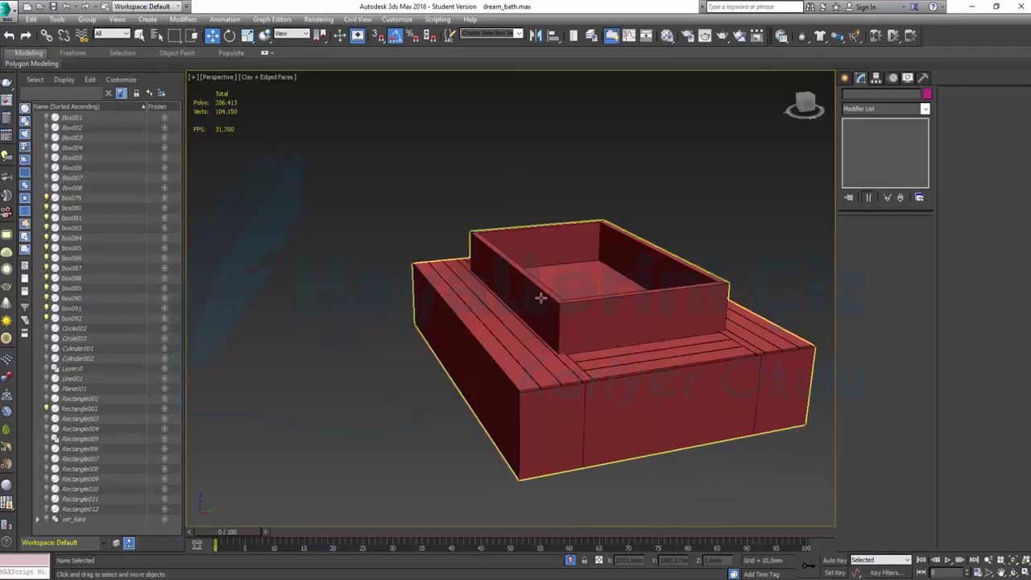
pyautogui.moveTo(696, 391)
pyautogui.keyDown('alt'); pyautogui.mouseDown(button='middle')
pyautogui.moveTo(562, 325)
pyautogui.moveTo(555, 343)
pyautogui.moveTo(325, 427)
pyautogui.mouseUp(button='middle'); pyautogui.keyUp('alt')
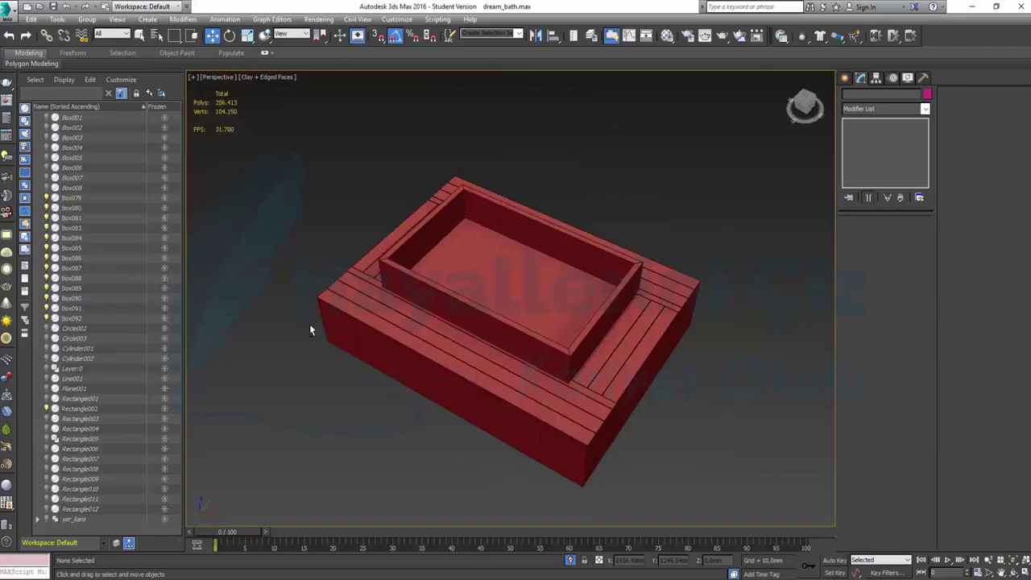
pyautogui.moveTo(309, 323)
pyautogui.keyDown('alt'); pyautogui.mouseDown(button='middle')
pyautogui.moveTo(573, 327)
pyautogui.moveTo(433, 316)
pyautogui.moveTo(351, 292)
pyautogui.moveTo(483, 303)
pyautogui.moveTo(384, 199)
pyautogui.mouseUp(button='middle'); pyautogui.keyUp('alt')
pyautogui.rightClick(383, 199)
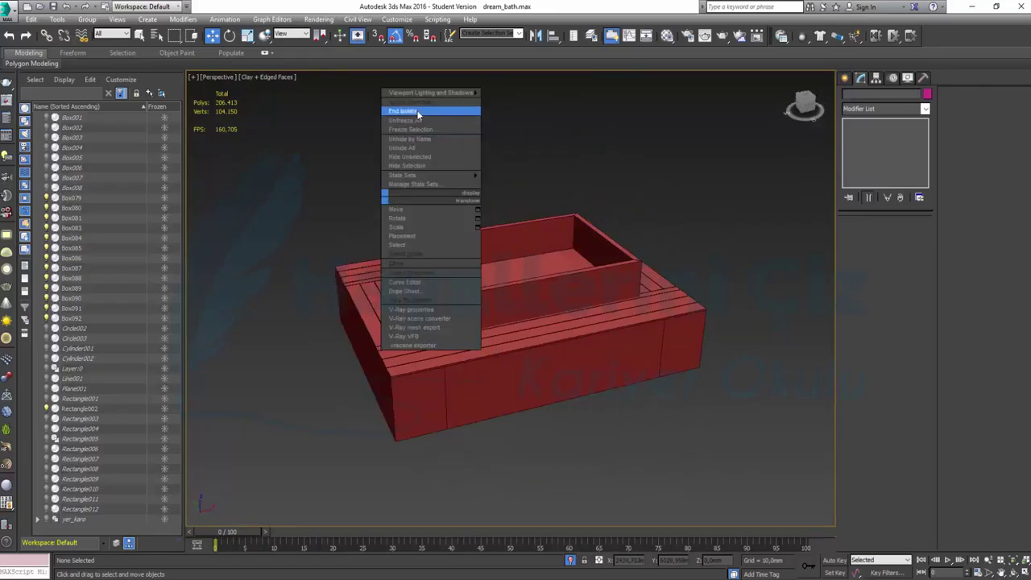
pyautogui.click(416, 111)
# Step: Orbit to the floor rectangle beside the room, turn on Snaps and pick Create > Plane
pyautogui.click(458, 261)
pyautogui.scroll(-3, 468, 269)
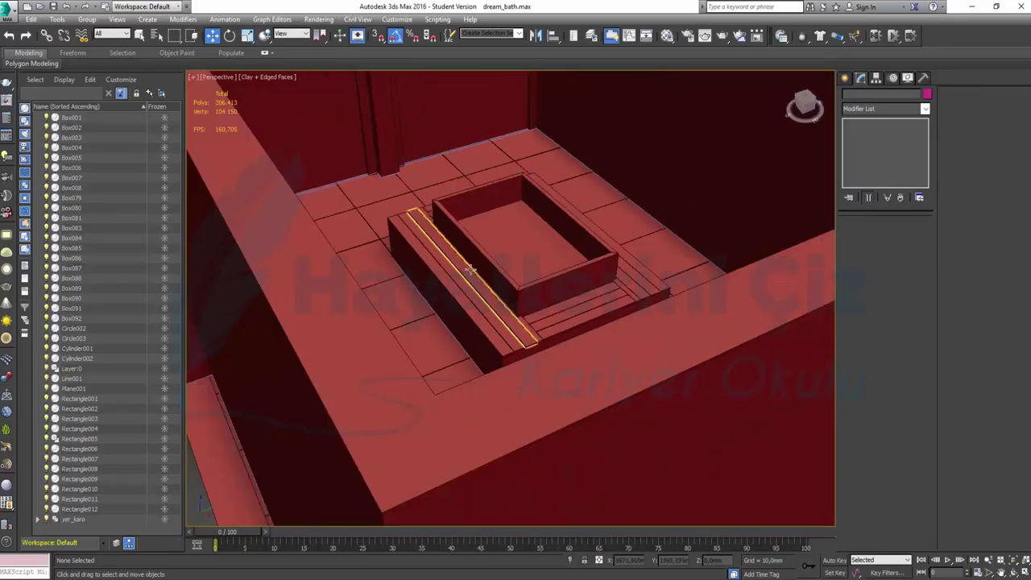
pyautogui.scroll(-5, 471, 271)
pyautogui.keyDown('alt'); pyautogui.moveTo(471, 271); pyautogui.dragTo(444, 332, button='middle'); pyautogui.keyUp('alt')
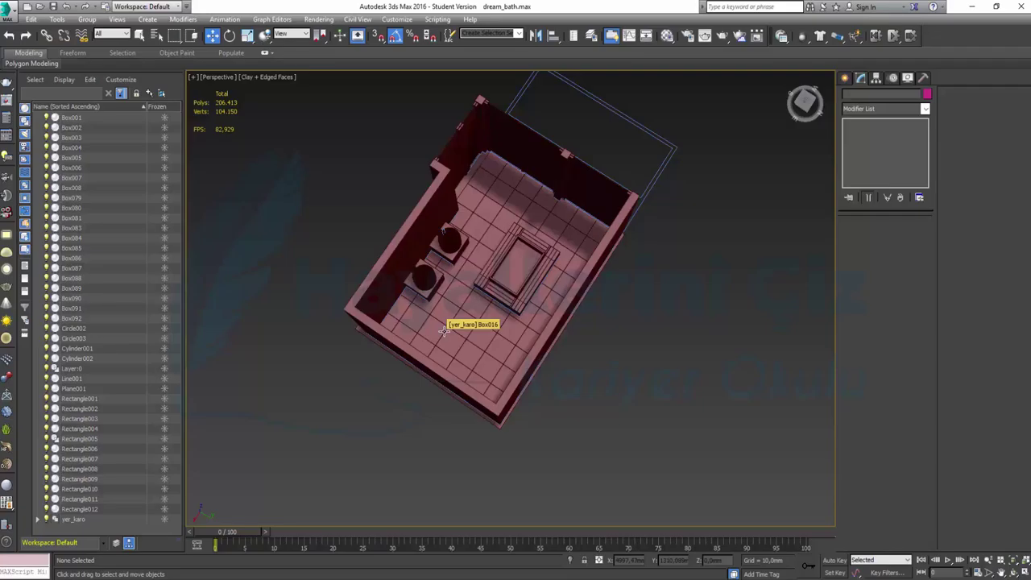
pyautogui.moveTo(444, 330)
pyautogui.keyDown('alt'); pyautogui.mouseDown(button='middle')
pyautogui.moveTo(617, 157)
pyautogui.moveTo(572, 299)
pyautogui.moveTo(496, 323)
pyautogui.moveTo(499, 282)
pyautogui.mouseUp(button='middle'); pyautogui.keyUp('alt')
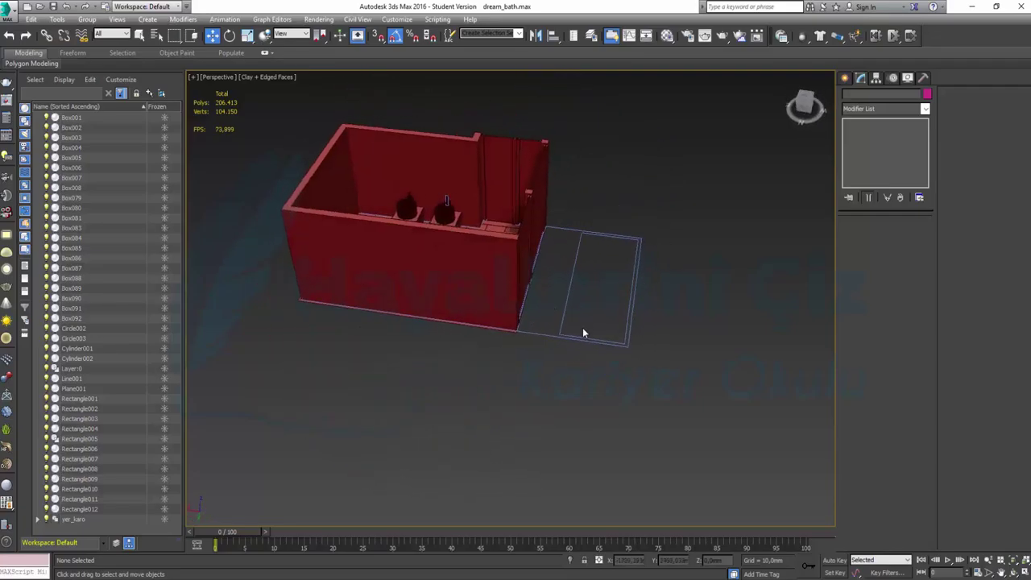
pyautogui.scroll(5, 582, 327)
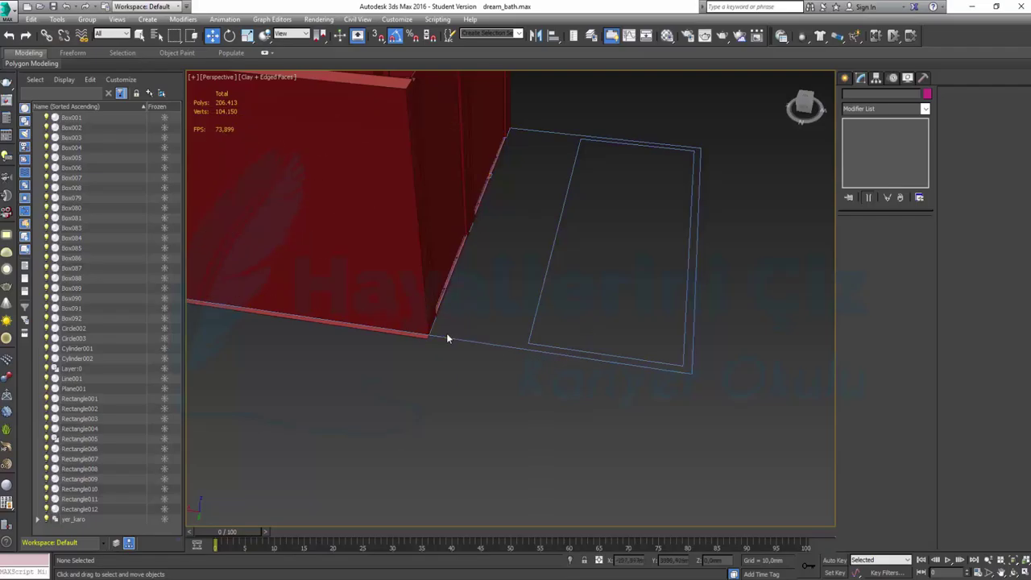
pyautogui.click(846, 79)
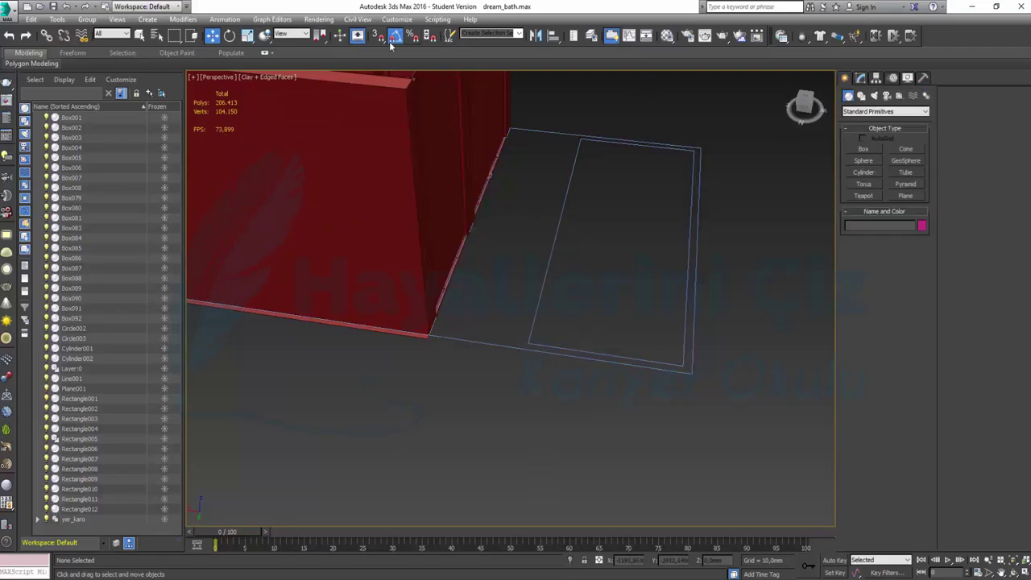
pyautogui.press('s')
pyautogui.click(906, 196)
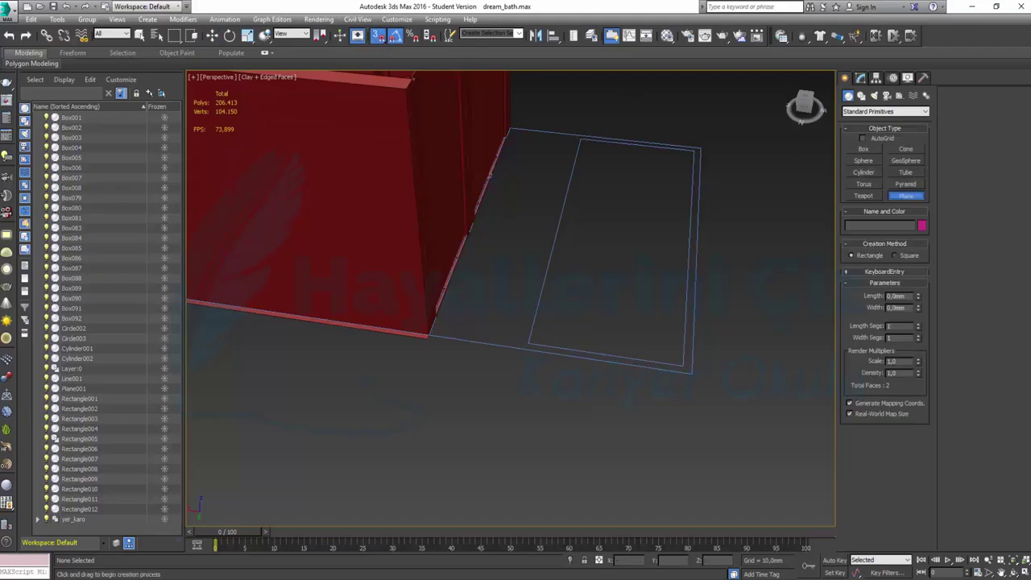
# Step: In the maximized Top view, snap-draw Plane002 (about 4704 × 3000 mm) over the rectangle beside the room
pyautogui.click(1023, 572)
pyautogui.scroll(-3, 394, 200)
pyautogui.scroll(-3, 387, 201)
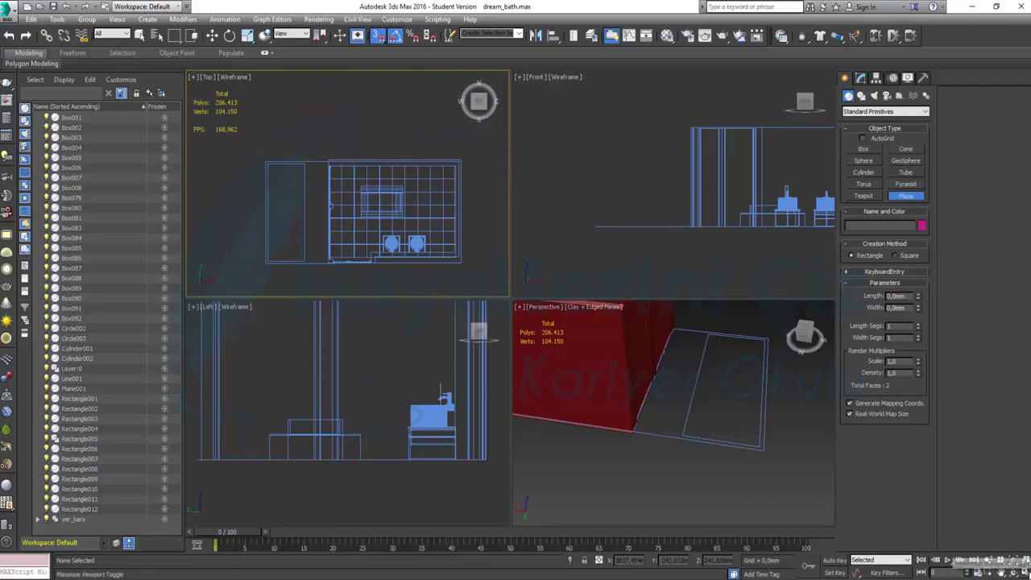
pyautogui.hotkey('alt', 'w')
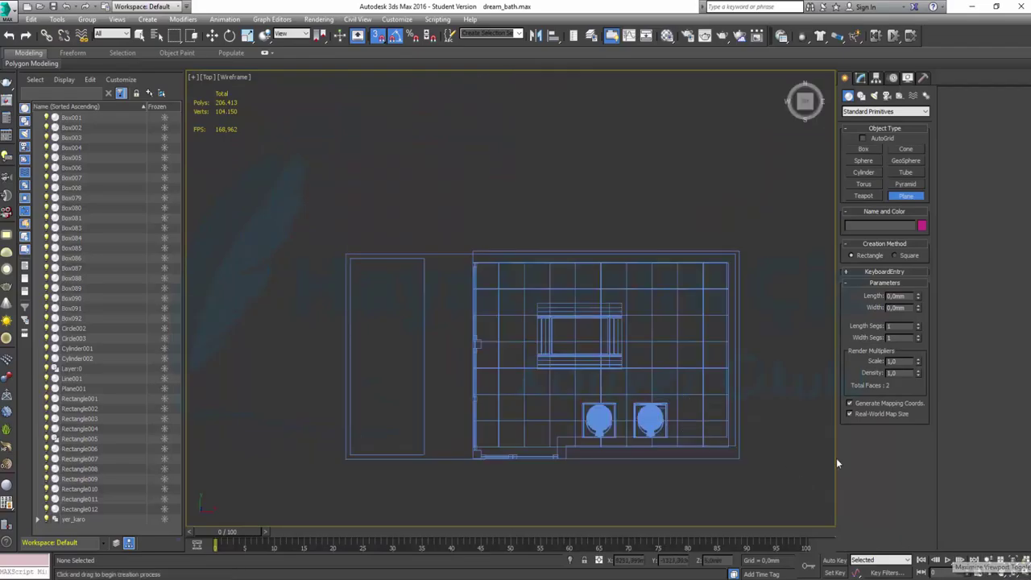
pyautogui.scroll(1, 515, 303)
pyautogui.scroll(2, 552, 242)
pyautogui.scroll(1, 570, 323)
pyautogui.moveTo(570, 323); pyautogui.dragTo(593, 258, button='middle')
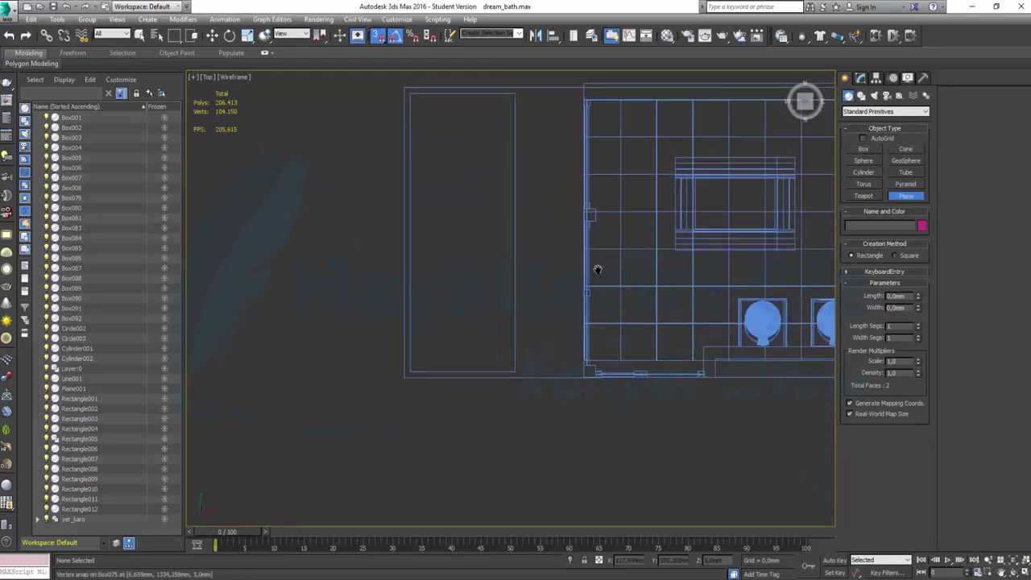
pyautogui.moveTo(403, 85); pyautogui.dragTo(584, 375)
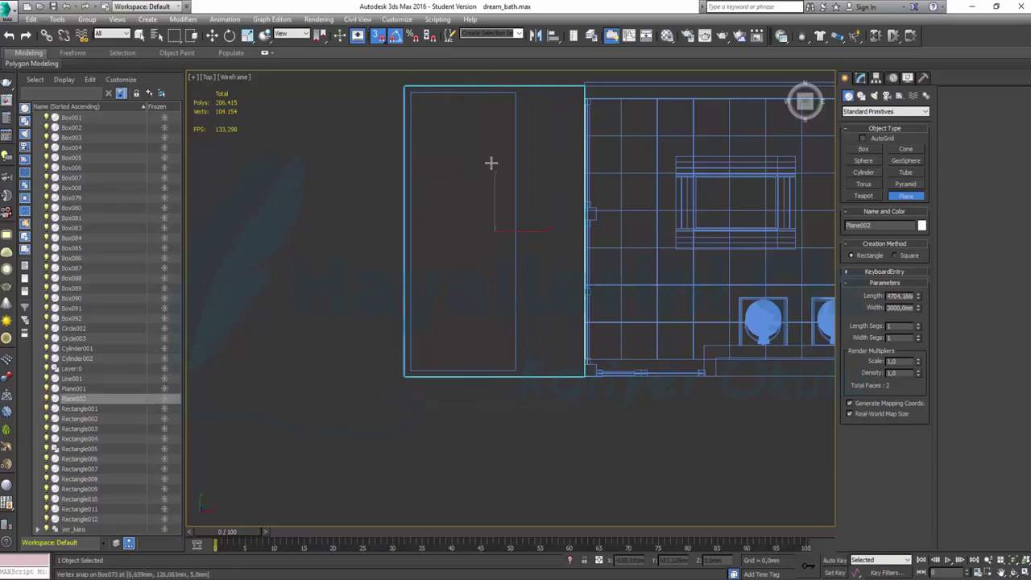
# Step: Turn Snaps off, switch to Move and maximize the Perspective view
pyautogui.press('s')
pyautogui.press('w')
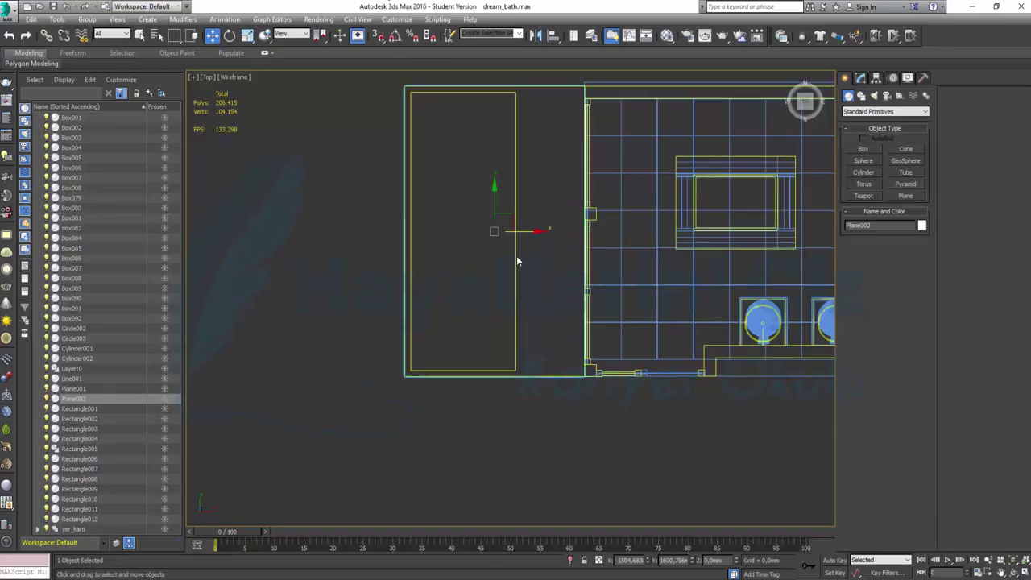
pyautogui.hotkey('alt', 'w')
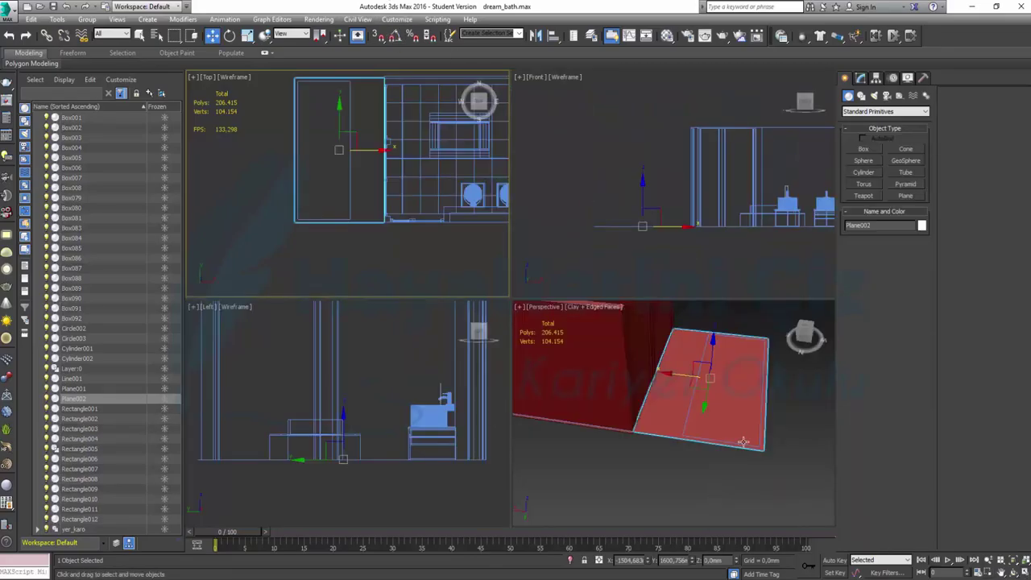
pyautogui.click(743, 441)
pyautogui.click(1023, 573)
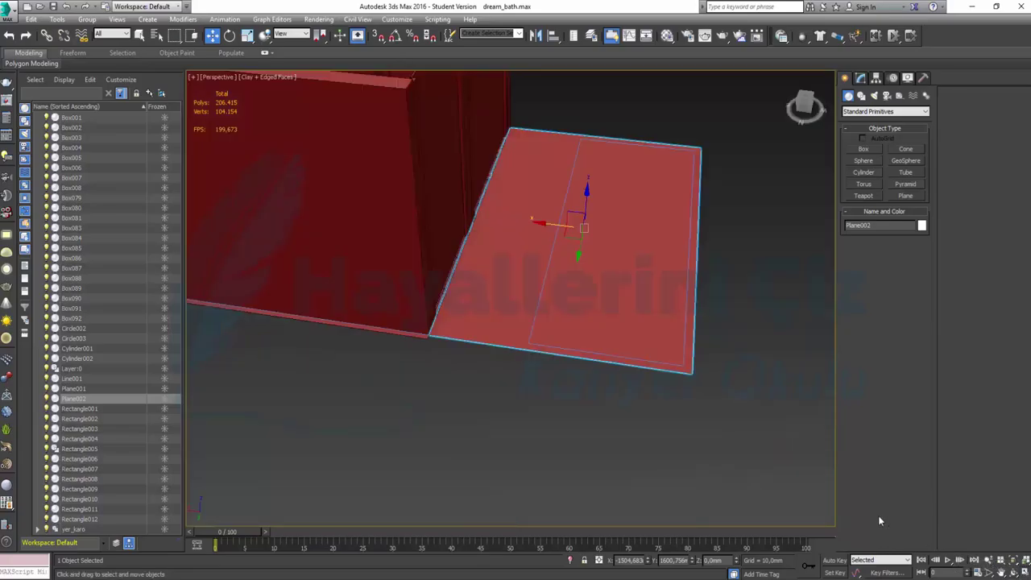
# Step: Orbit to Plane002 beside the room and convert it to an Editable Poly
pyautogui.keyDown('alt'); pyautogui.moveTo(659, 354); pyautogui.dragTo(553, 379, button='middle'); pyautogui.keyUp('alt')
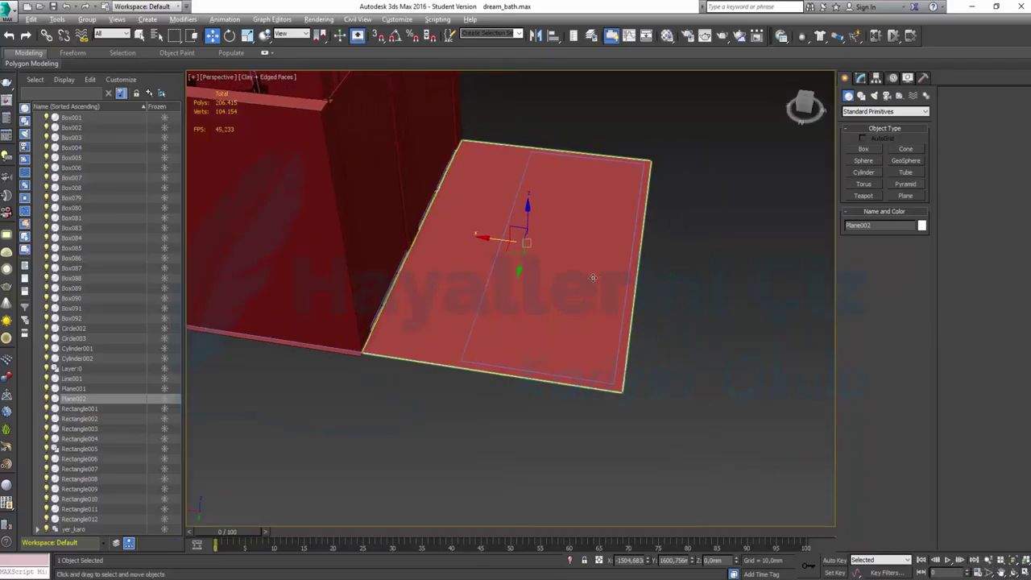
pyautogui.moveTo(594, 279)
pyautogui.keyDown('alt'); pyautogui.mouseDown(button='middle')
pyautogui.moveTo(431, 260)
pyautogui.moveTo(460, 232)
pyautogui.moveTo(475, 287)
pyautogui.mouseUp(button='middle'); pyautogui.keyUp('alt')
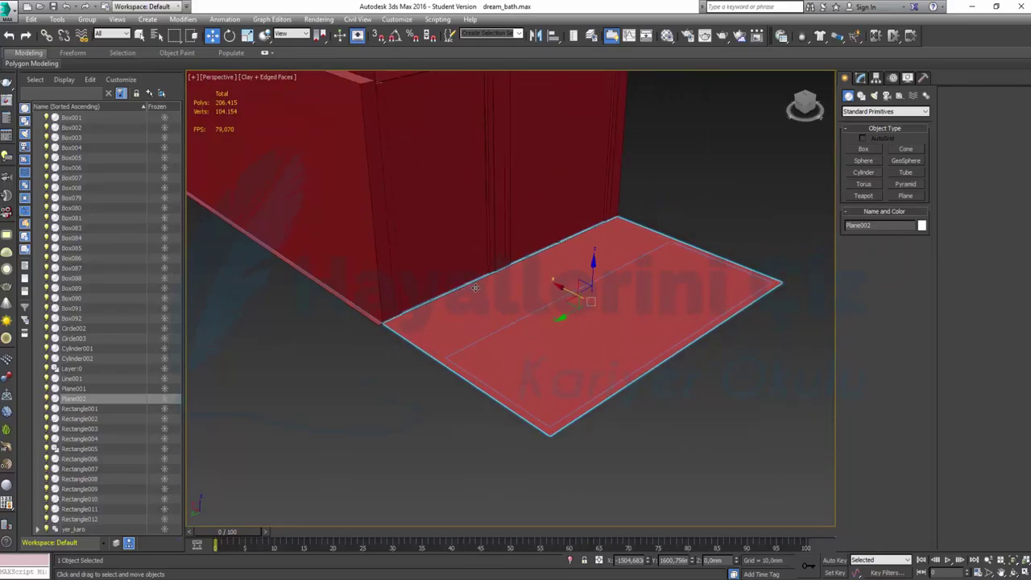
pyautogui.moveTo(556, 286); pyautogui.dragTo(531, 299, button='middle')
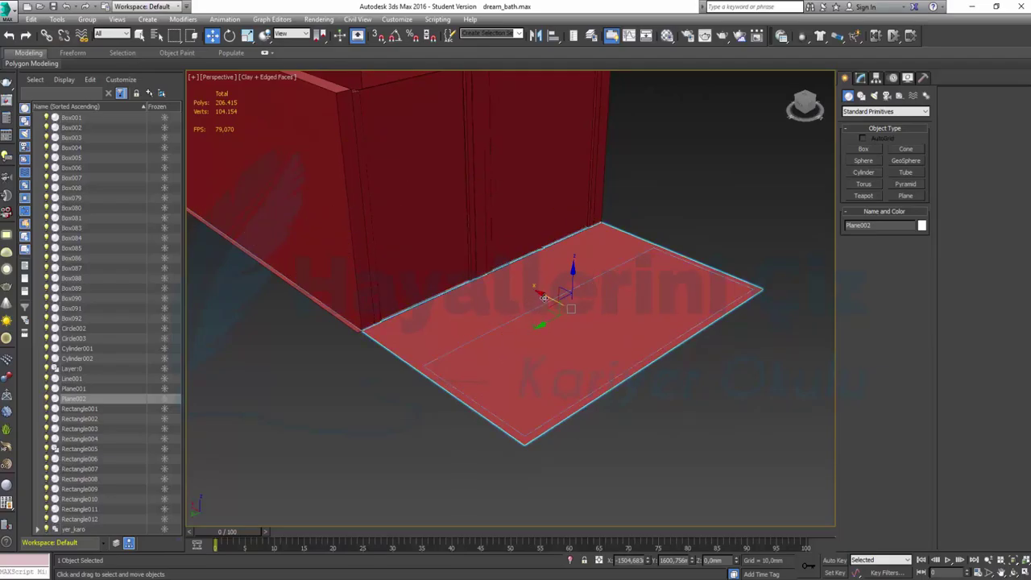
pyautogui.rightClick(544, 298)
pyautogui.moveTo(594, 404)
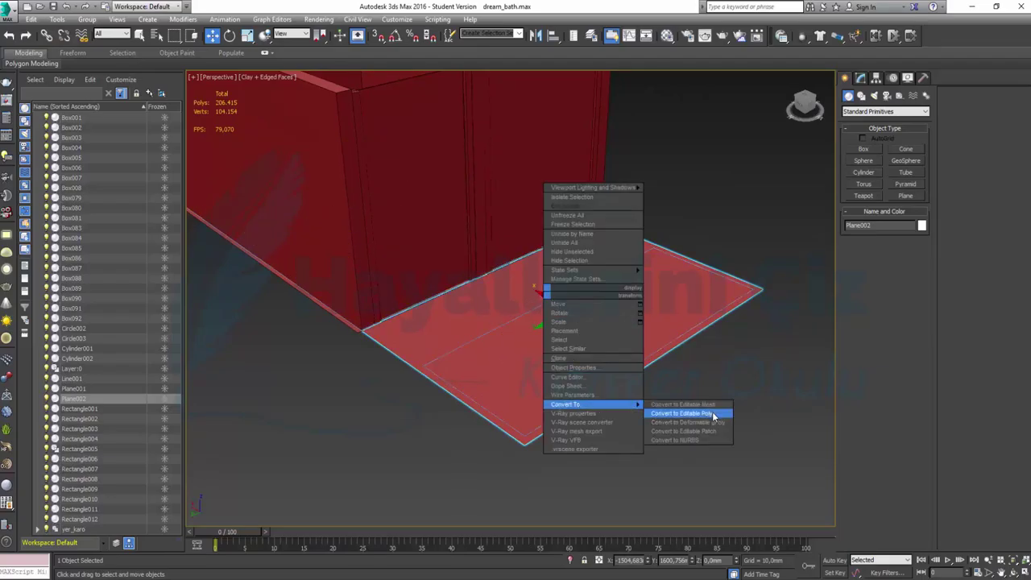
pyautogui.click(713, 415)
pyautogui.click(1020, 572)
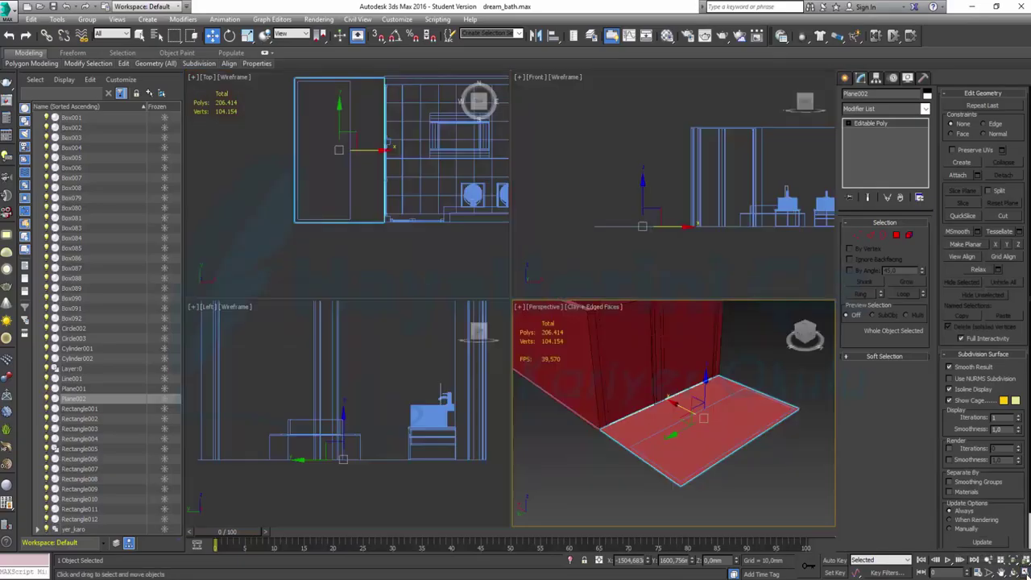
# Step: In the maximized Top view, connect Plane002's top and bottom edges in Edge mode
pyautogui.click(406, 167)
pyautogui.click(1020, 572)
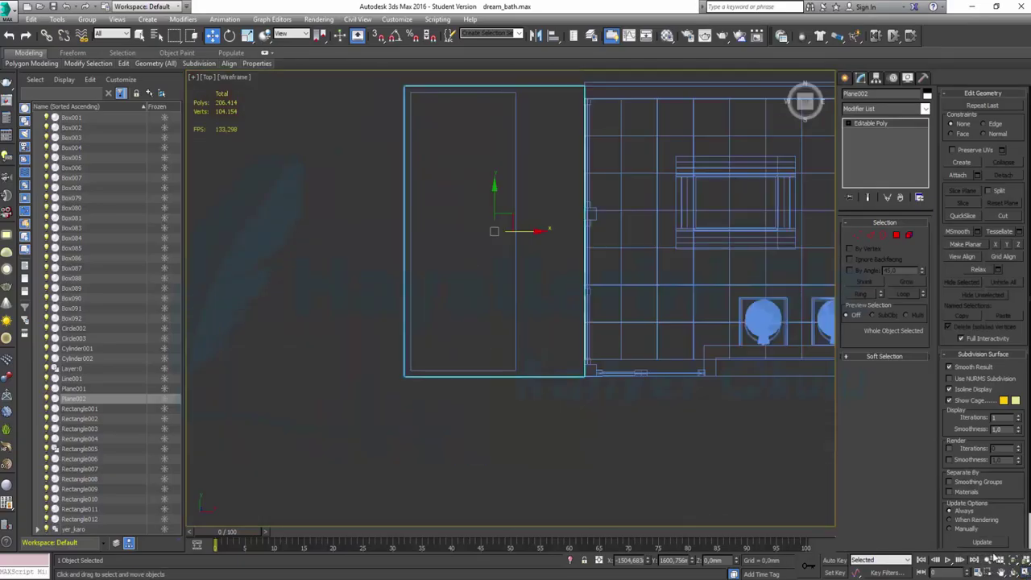
pyautogui.click(869, 234)
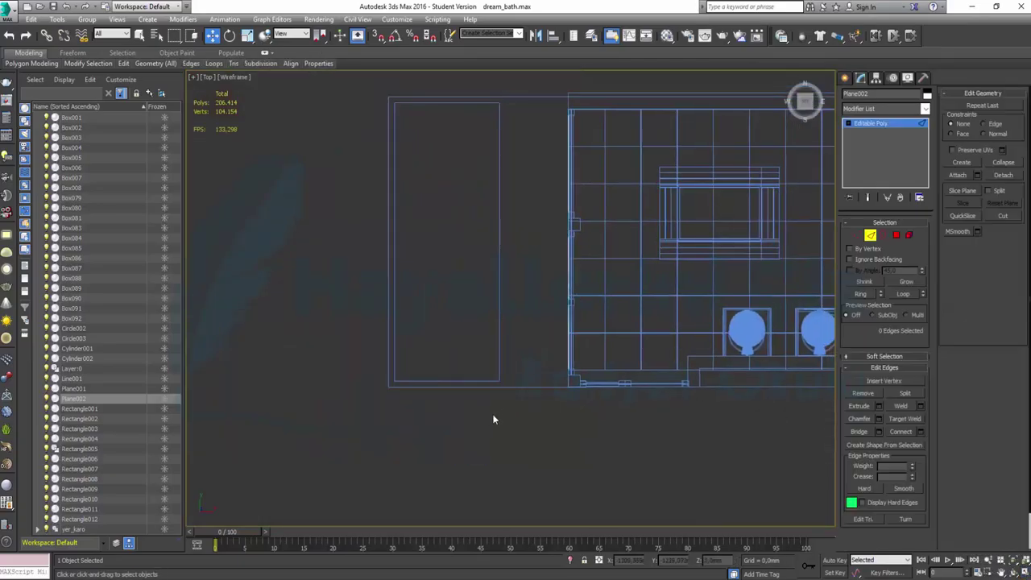
pyautogui.click(529, 388)
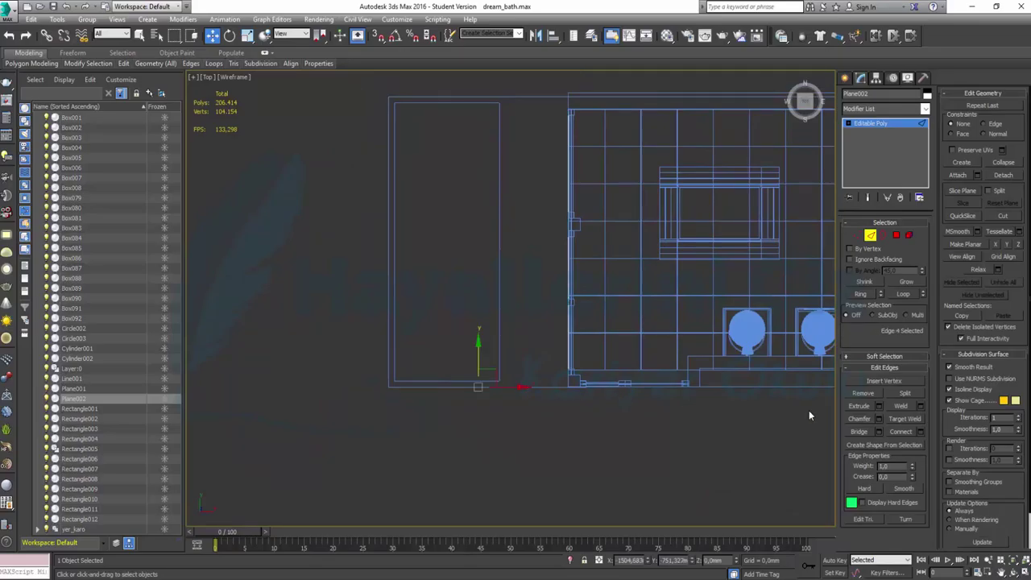
pyautogui.click(861, 293)
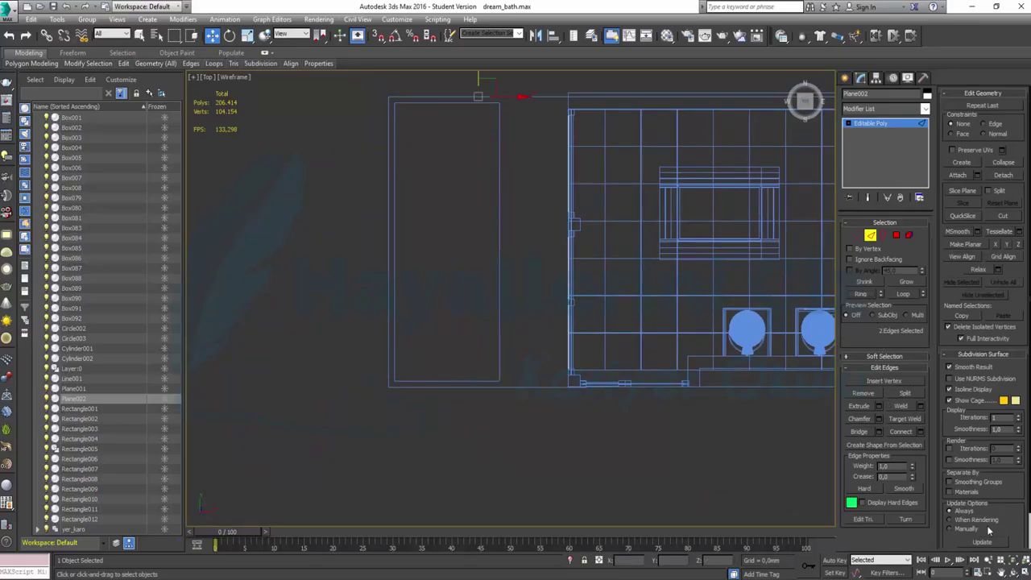
pyautogui.click(921, 432)
pyautogui.click(516, 354)
pyautogui.moveTo(492, 240); pyautogui.dragTo(476, 262, button='middle')
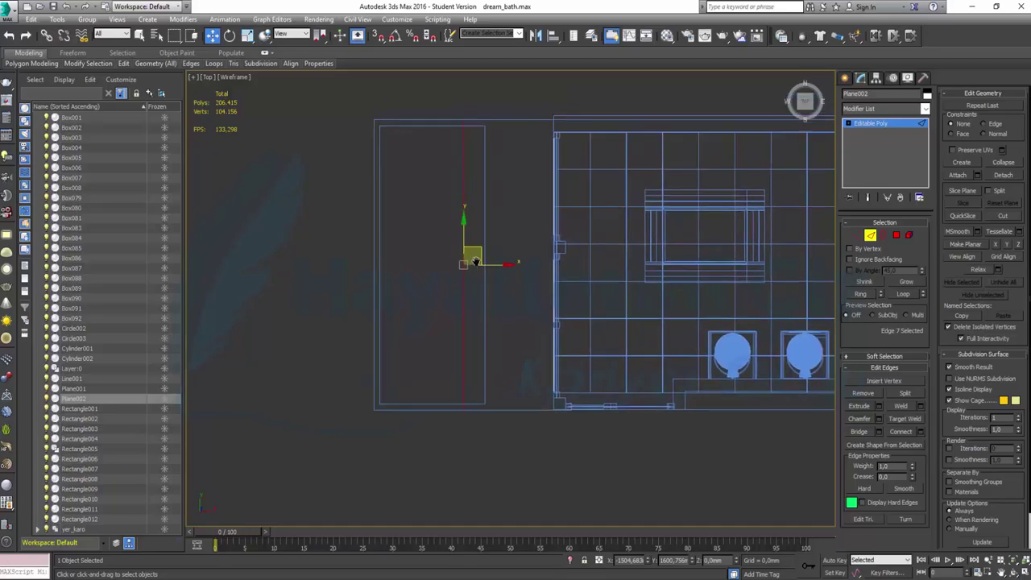
pyautogui.scroll(2, 476, 261)
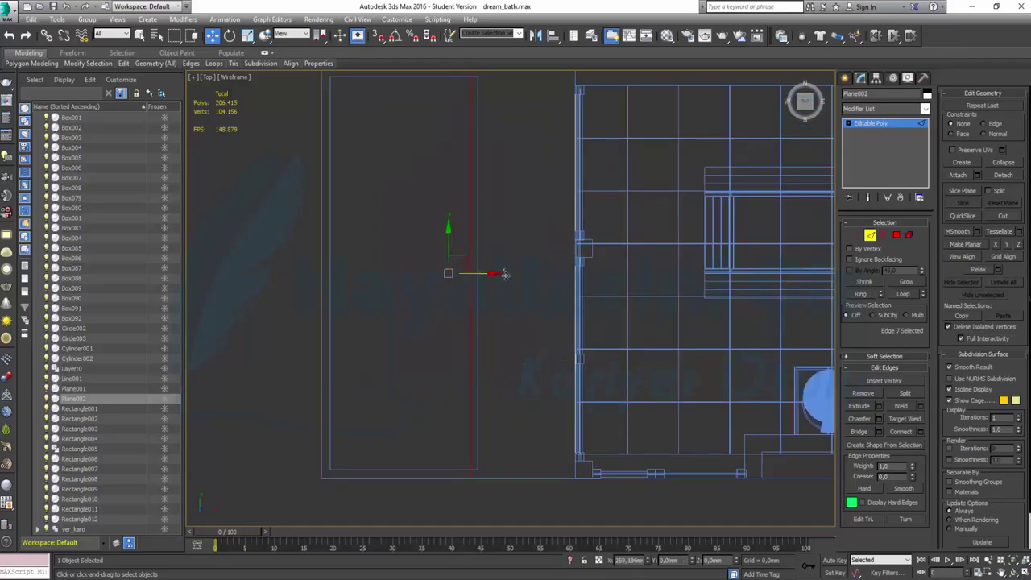
pyautogui.moveTo(505, 275); pyautogui.dragTo(514, 286)
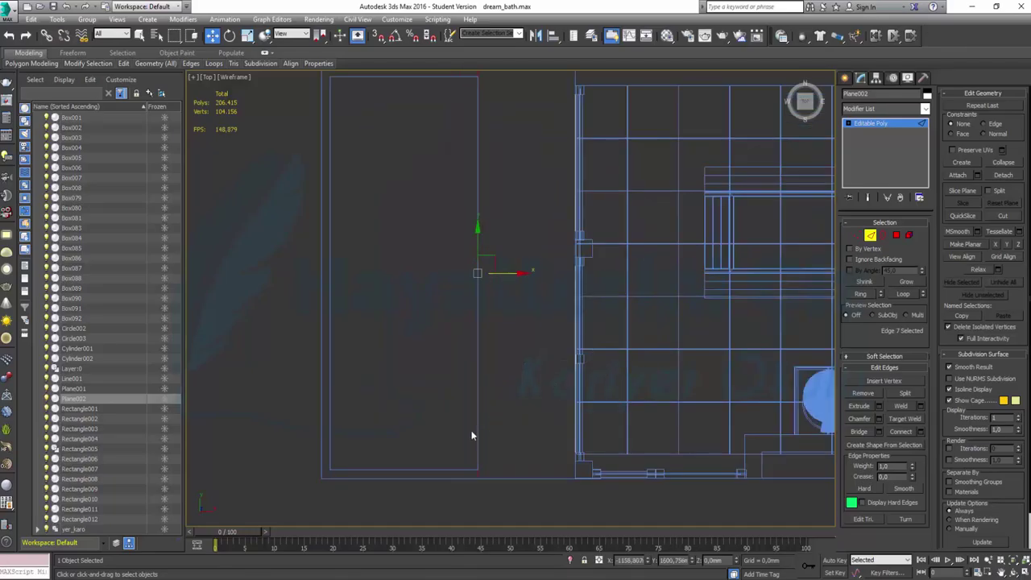
# Step: Connect the ring of plane edges with 2 segments and pinch 95 to form a thin rim strip
pyautogui.click(861, 294)
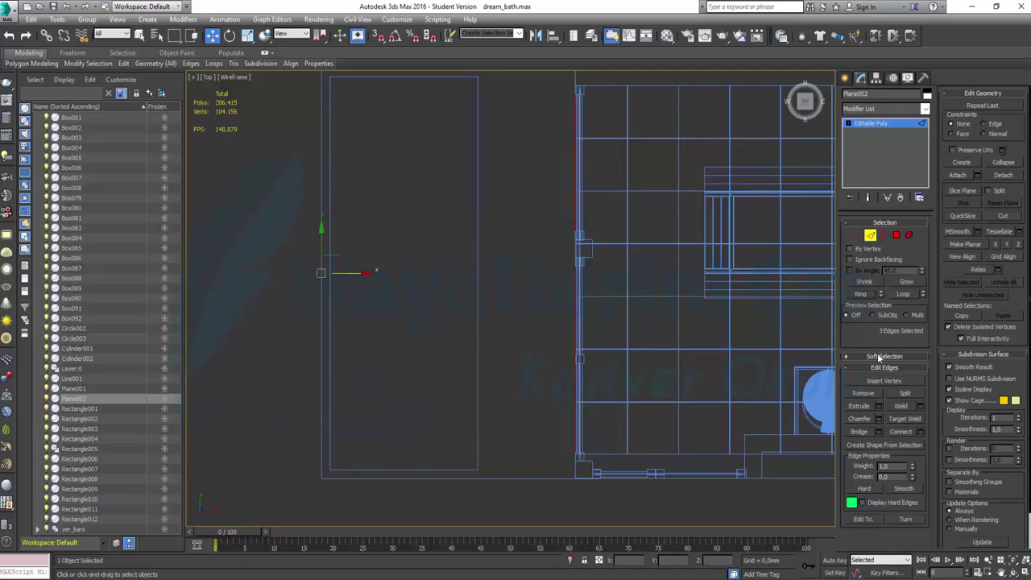
pyautogui.click(921, 433)
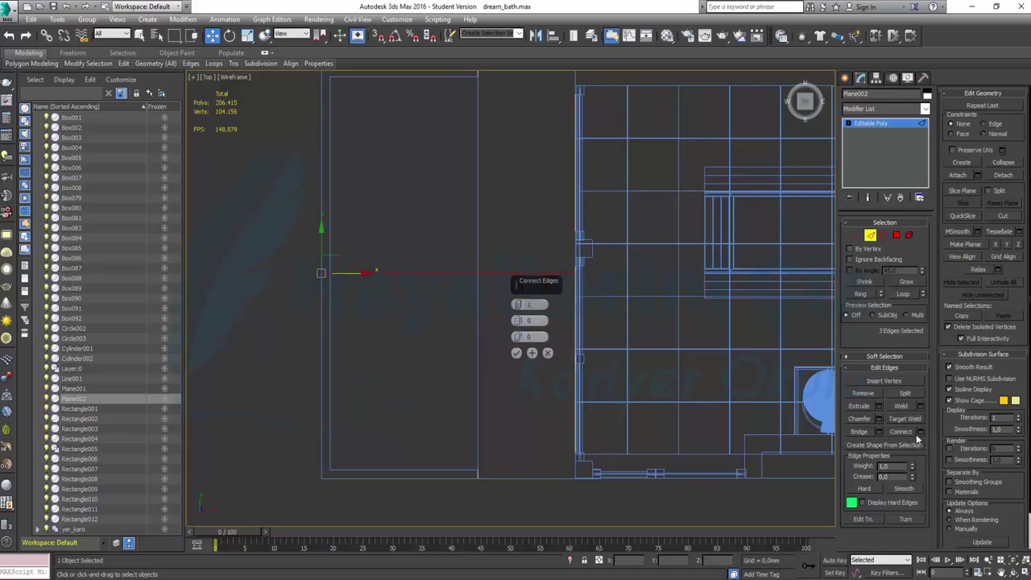
pyautogui.click(519, 305)
pyautogui.write('100')
pyautogui.press('Return')
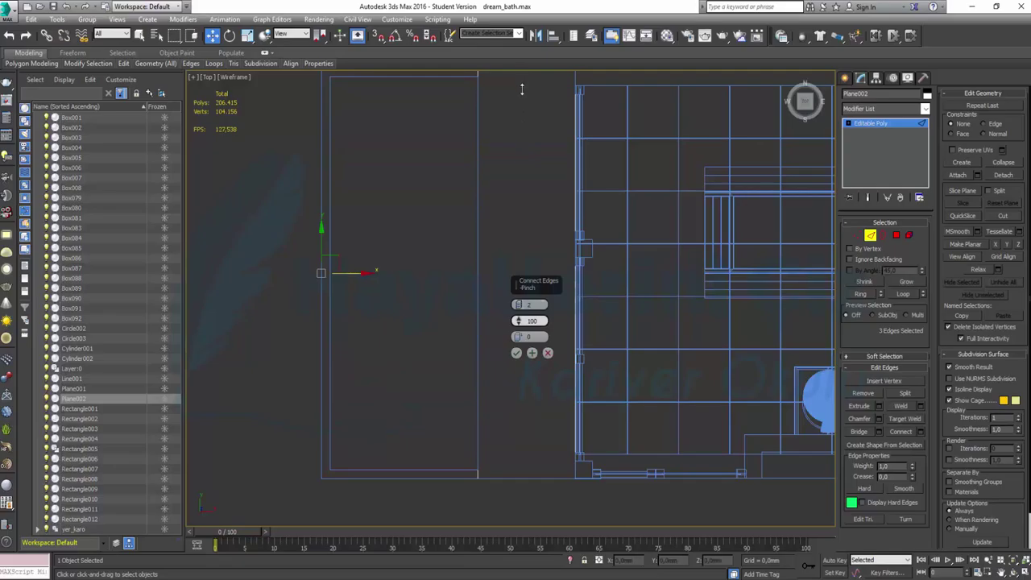
pyautogui.moveTo(522, 81); pyautogui.dragTo(524, 104)
pyautogui.click(517, 354)
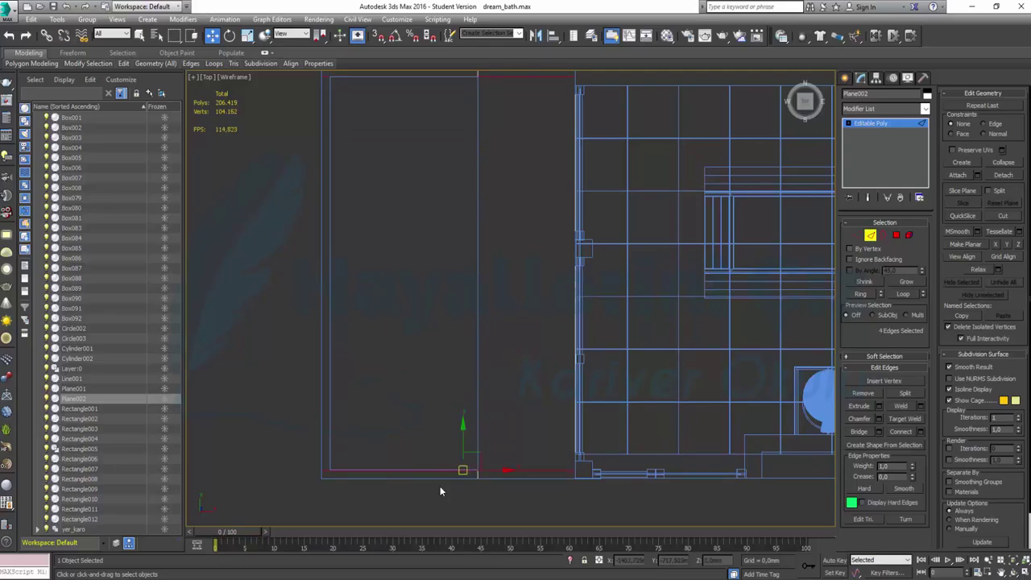
# Step: Connect the bottom edge ring with 1 segment, slide the new edge left, and exit sub-object mode
pyautogui.click(367, 479)
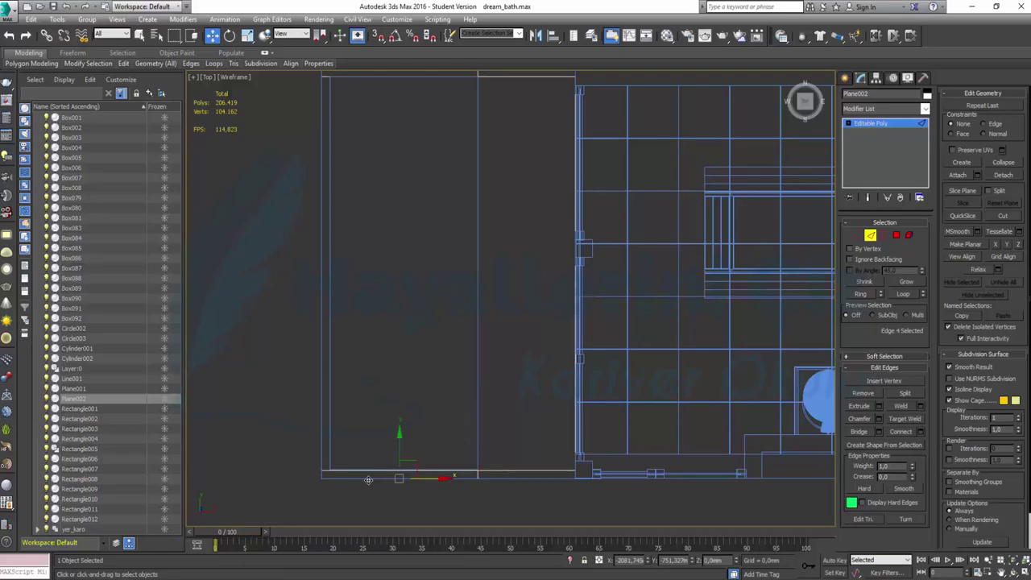
pyautogui.click(862, 295)
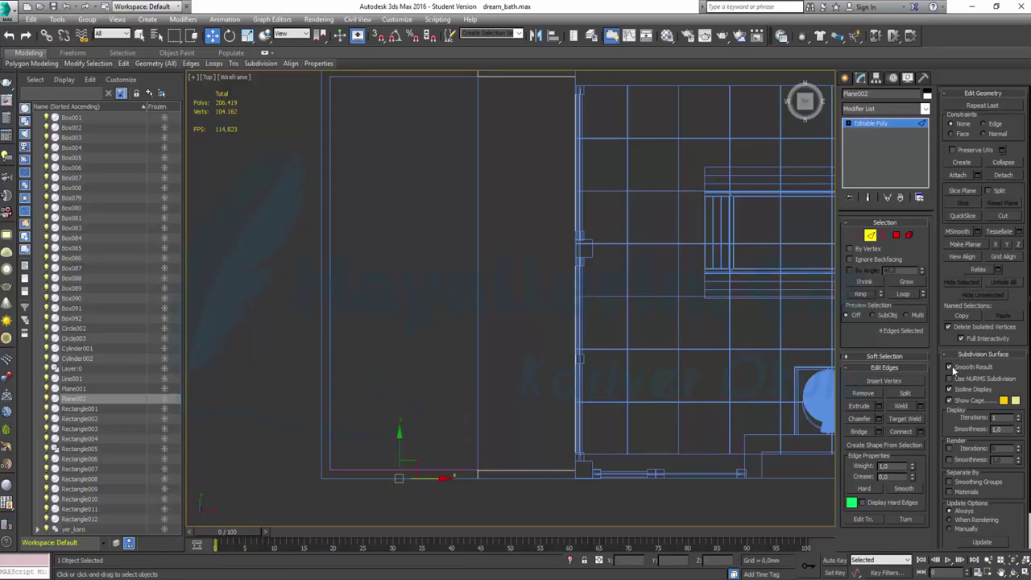
pyautogui.click(921, 438)
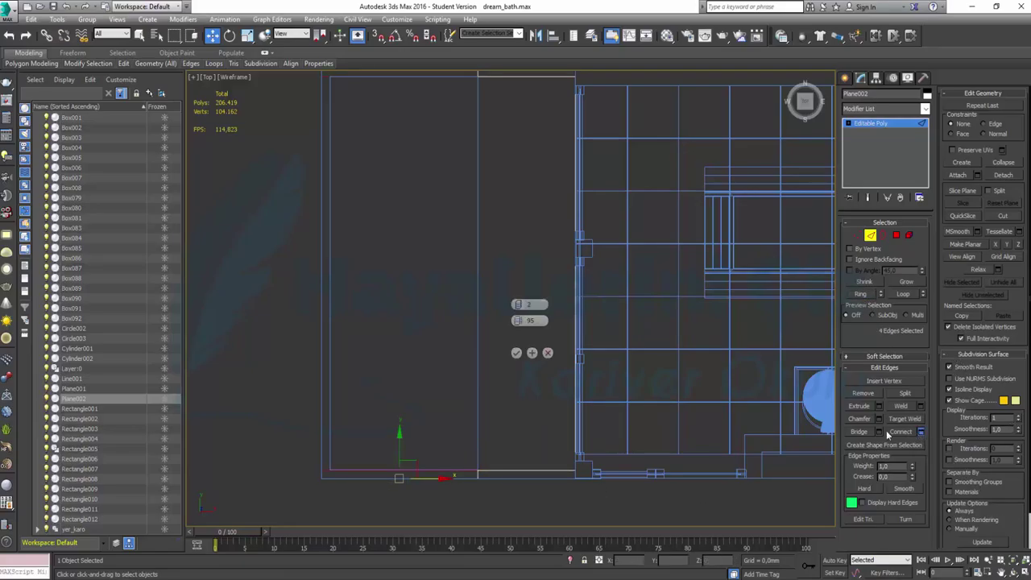
pyautogui.click(520, 310)
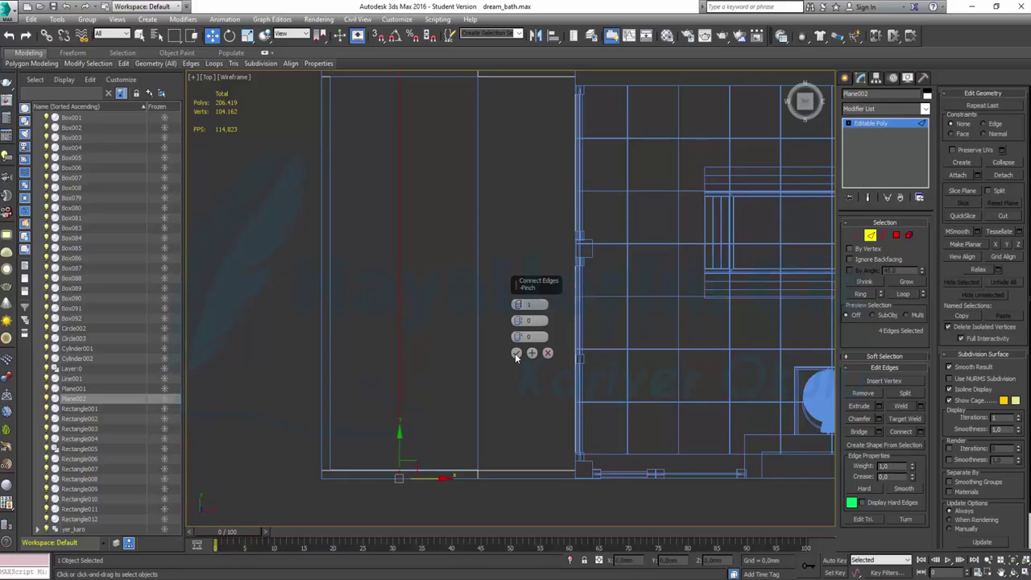
pyautogui.click(516, 354)
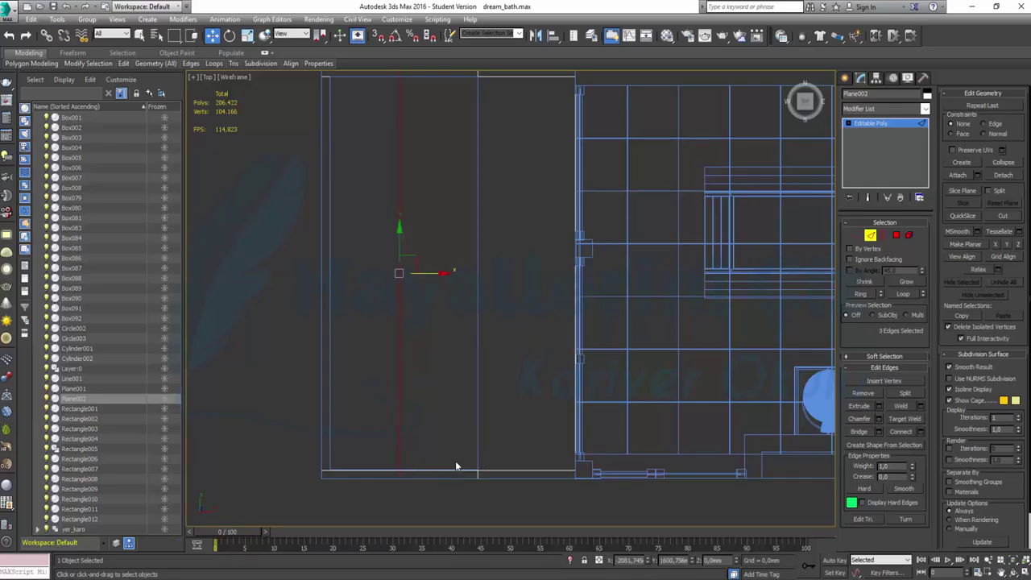
pyautogui.moveTo(427, 273); pyautogui.dragTo(366, 275)
pyautogui.click(895, 235)
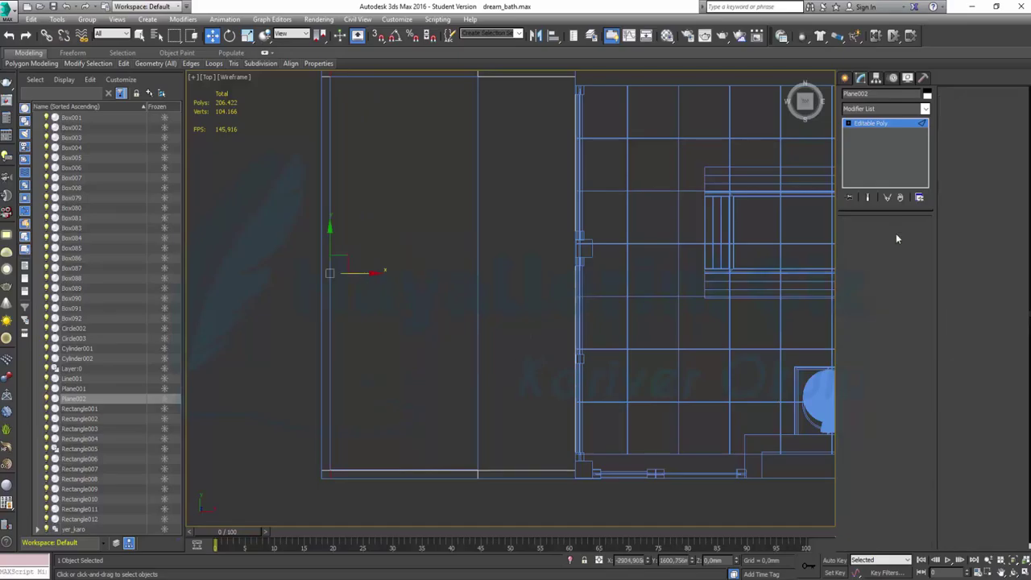
pyautogui.click(895, 235)
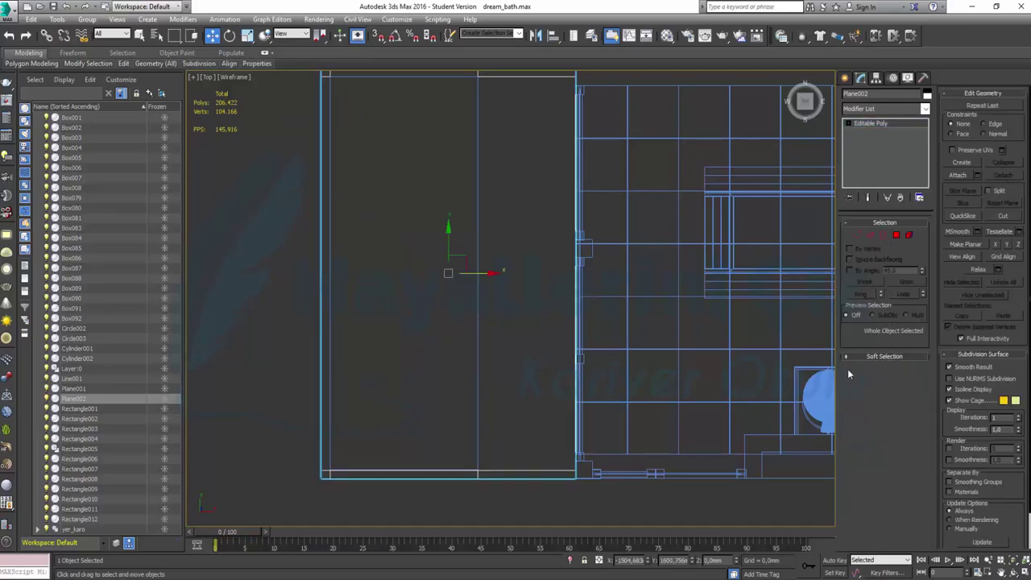
# Step: In the maximized Perspective view, select Plane002's inner polygon in Polygon mode
pyautogui.click(1024, 572)
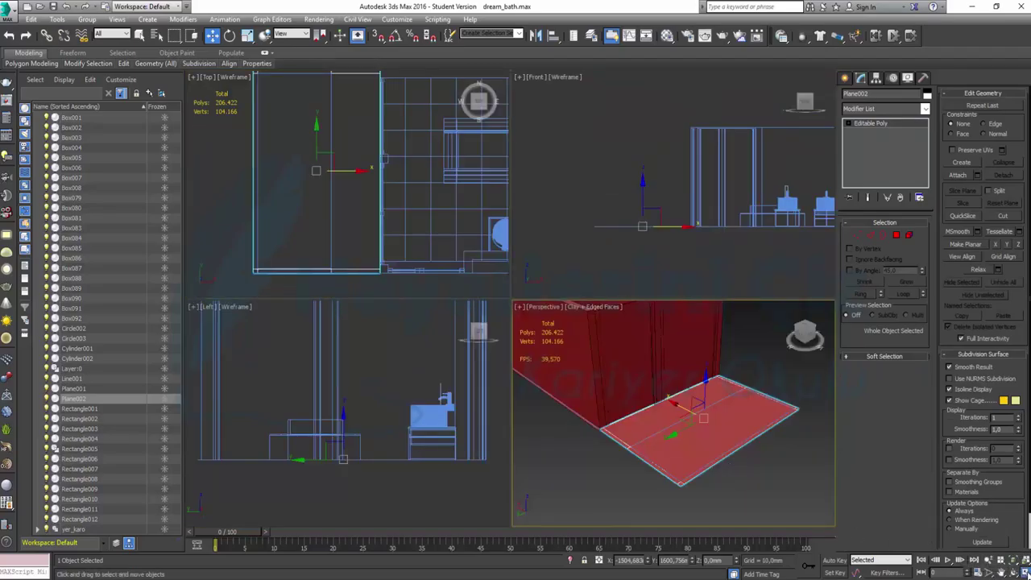
pyautogui.click(1024, 571)
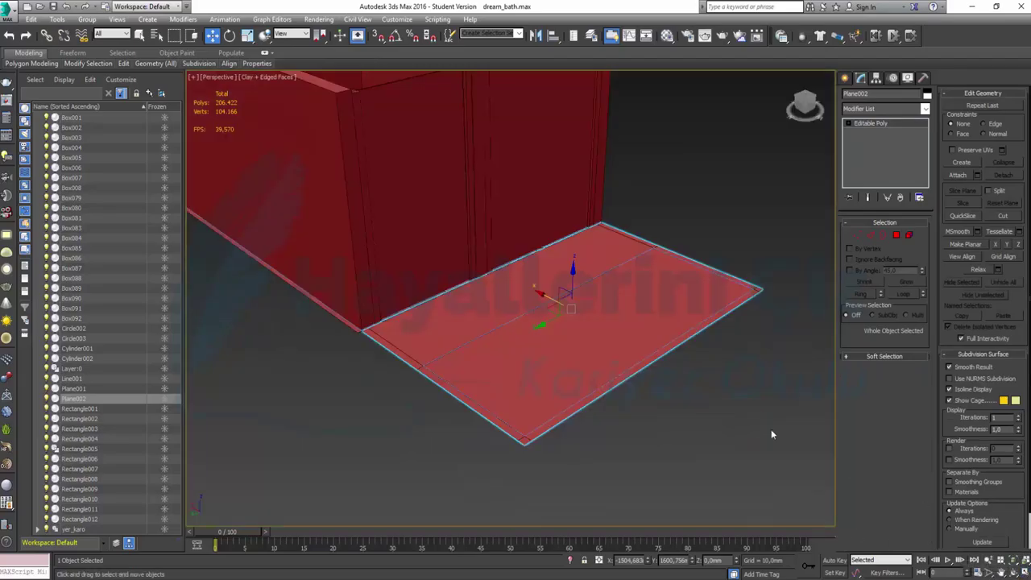
pyautogui.click(896, 235)
pyautogui.click(580, 349)
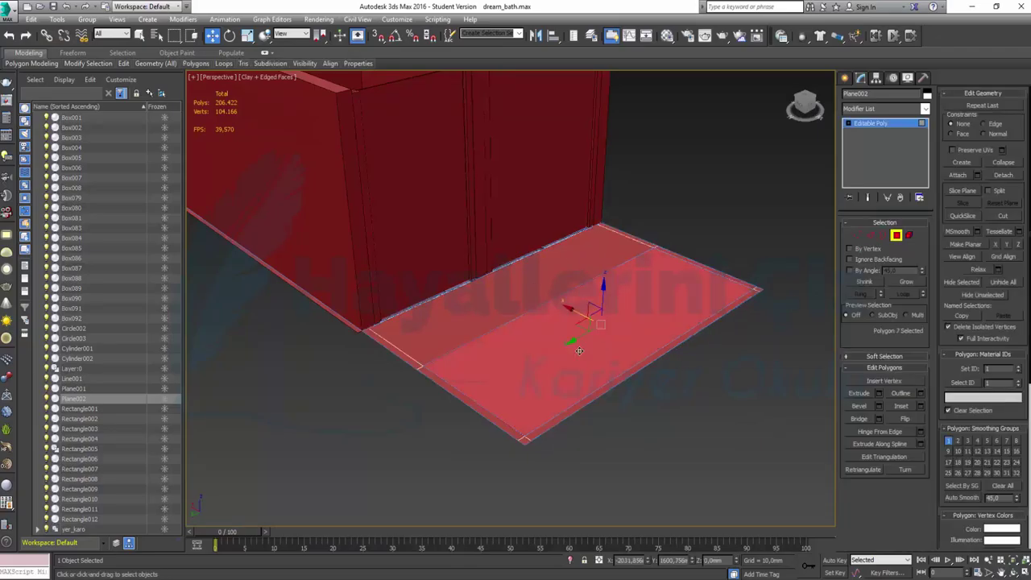
# Step: Extrude the inner polygon to a height of -1000 mm and exit Polygon mode
pyautogui.click(879, 393)
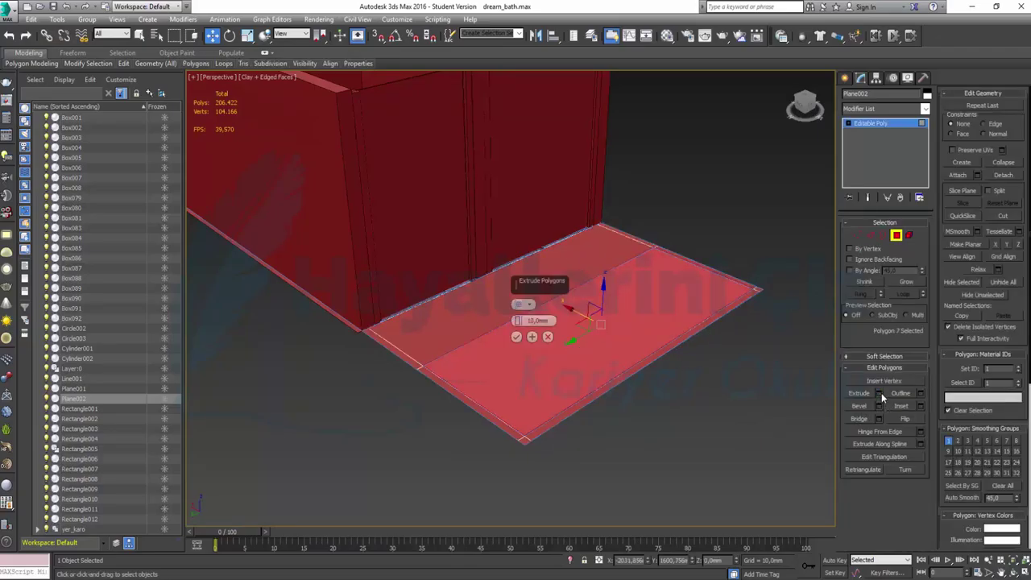
pyautogui.doubleClick(537, 320)
pyautogui.write('-100')
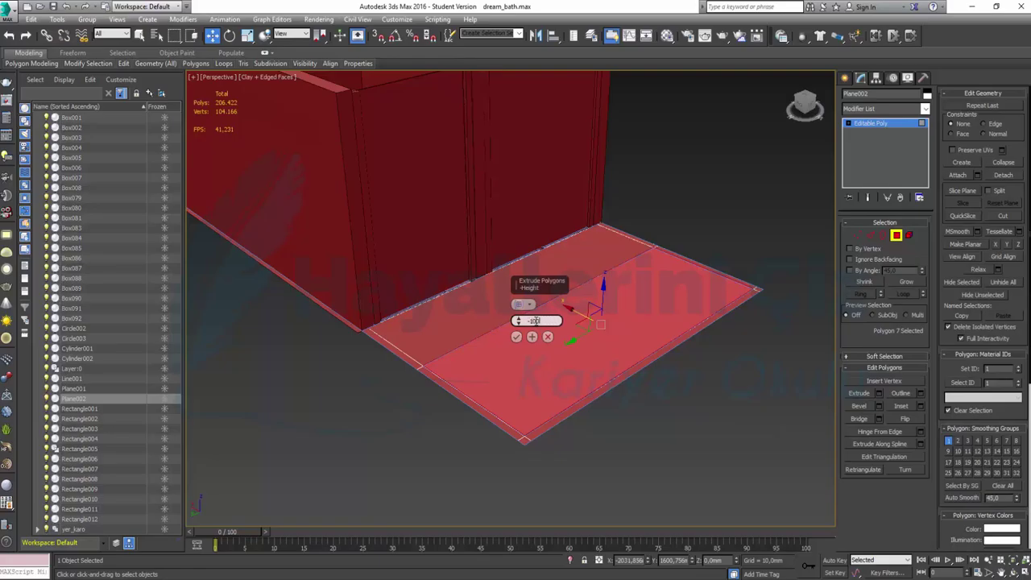
pyautogui.press('Return')
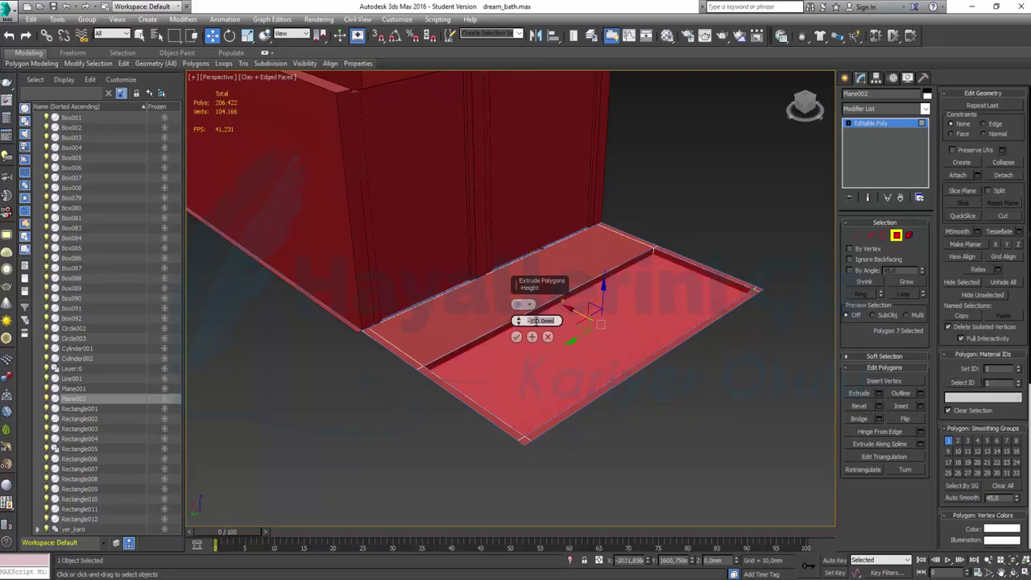
pyautogui.doubleClick(537, 321)
pyautogui.write('-180')
pyautogui.press('Return')
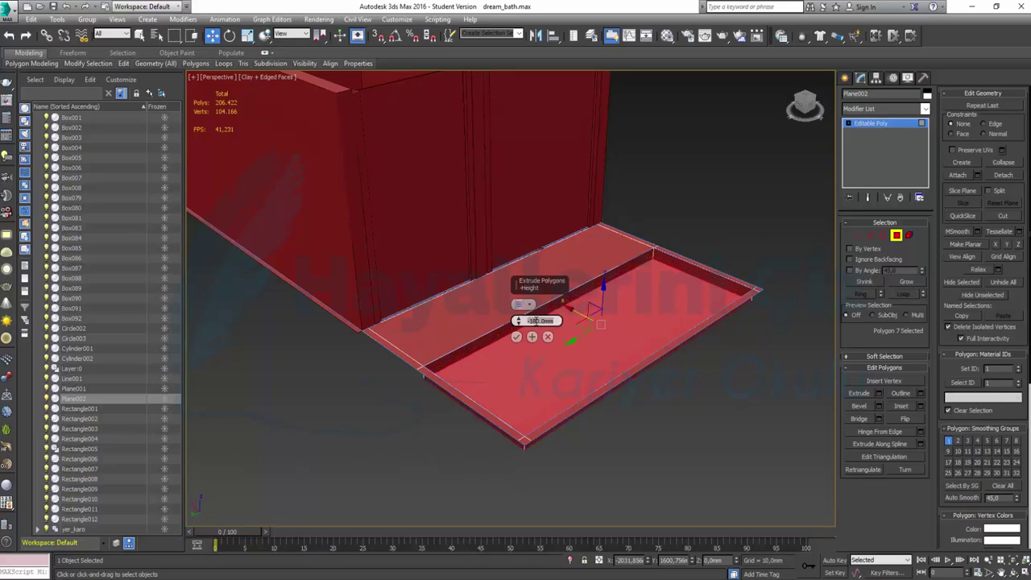
pyautogui.write('-180')
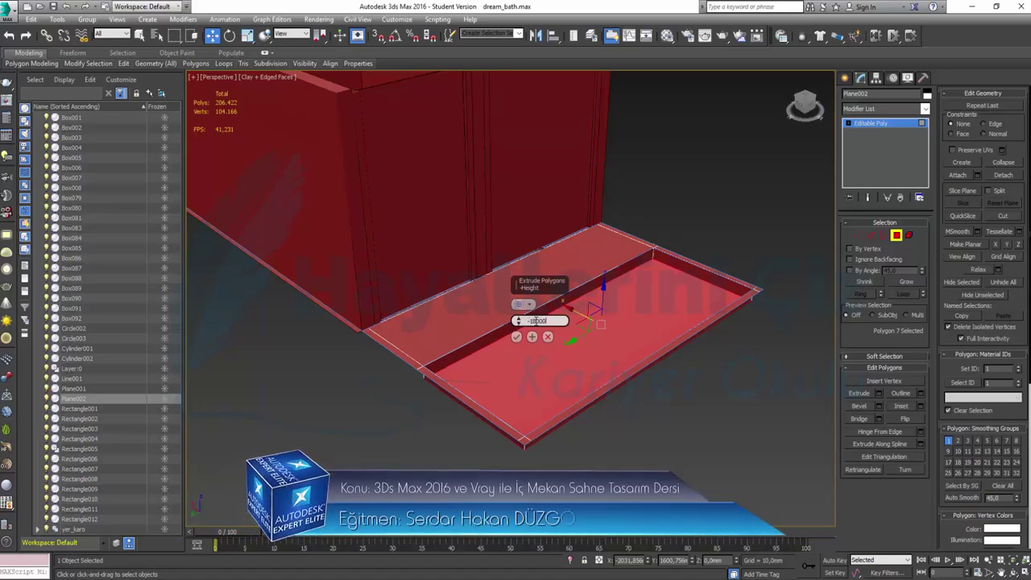
pyautogui.press('Return')
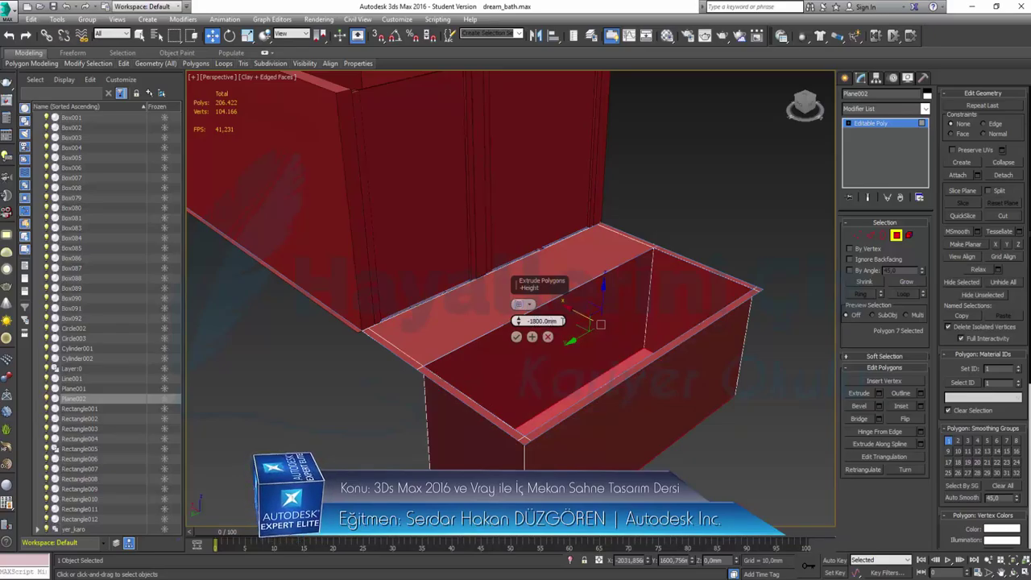
pyautogui.write('-1500')
pyautogui.press('Return')
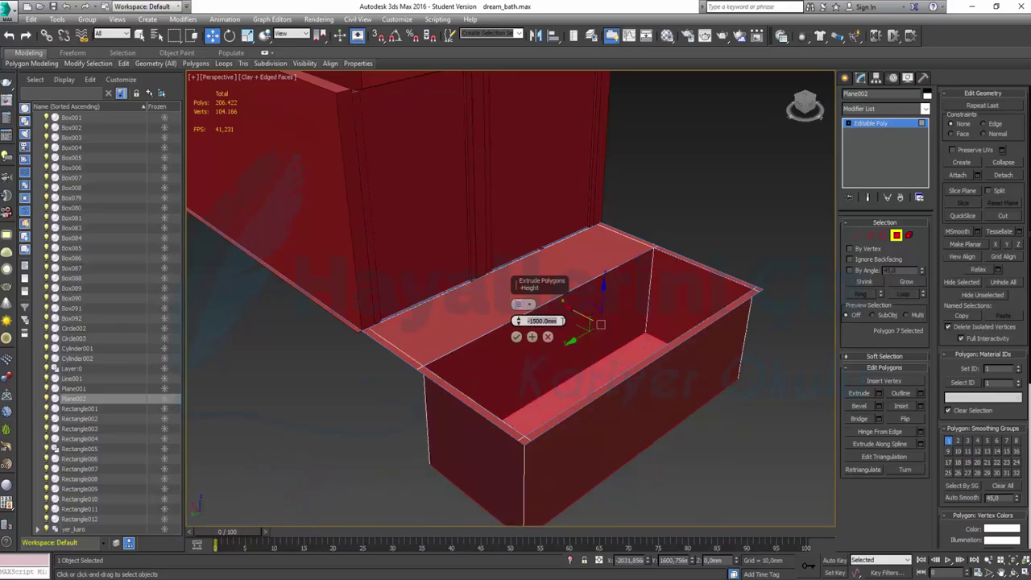
pyautogui.write('1')
pyautogui.press('Return')
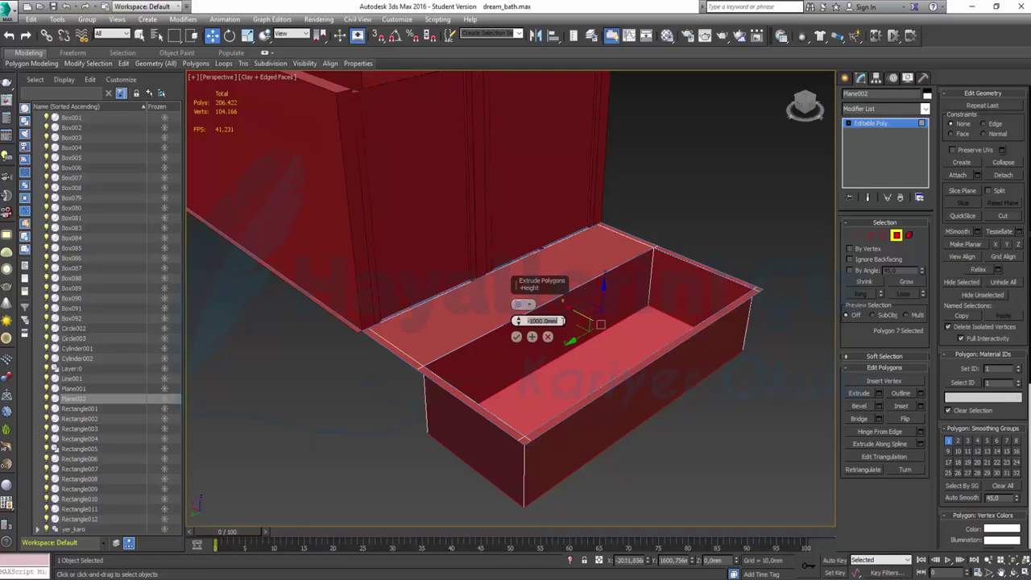
pyautogui.click(516, 337)
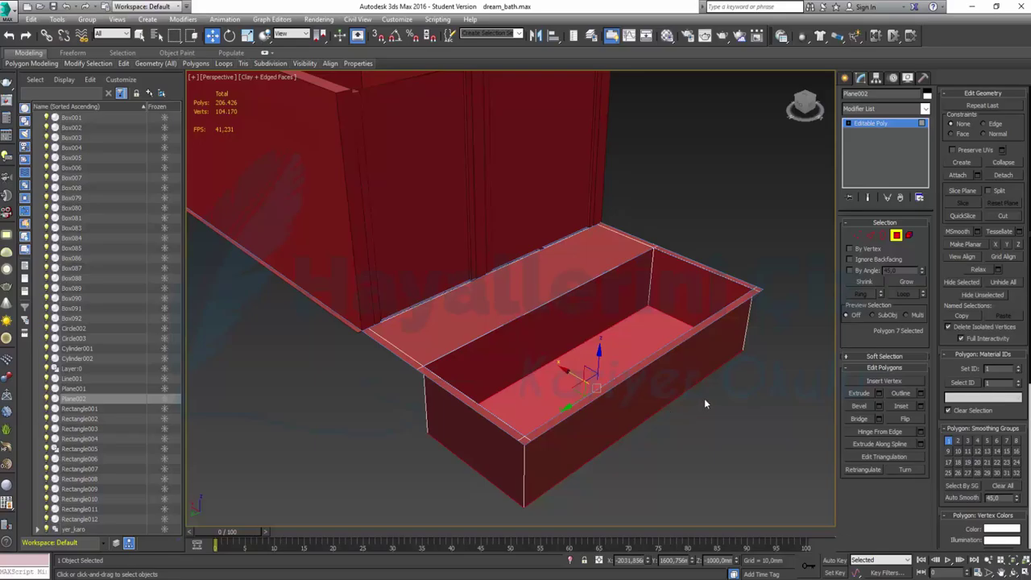
pyautogui.click(897, 235)
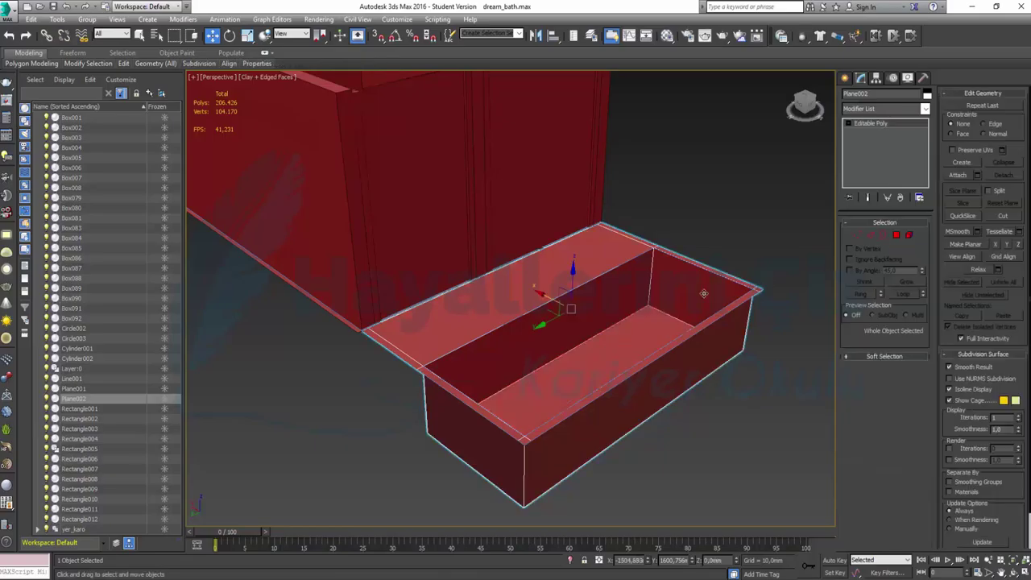
pyautogui.click(743, 258)
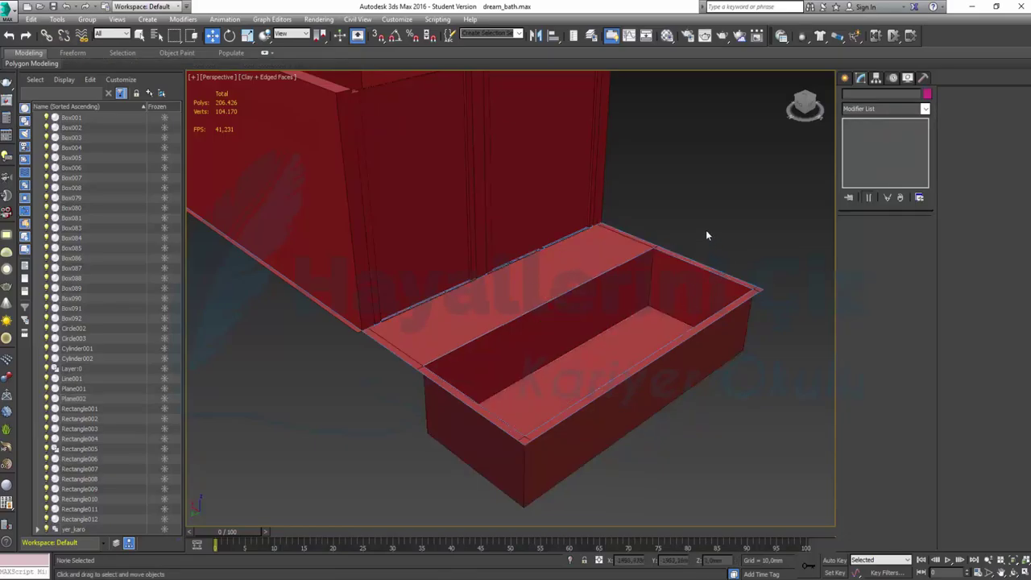
pyautogui.moveTo(706, 230)
pyautogui.keyDown('alt'); pyautogui.mouseDown(button='middle')
pyautogui.moveTo(574, 300)
pyautogui.moveTo(528, 348)
pyautogui.mouseUp(button='middle'); pyautogui.keyUp('alt')
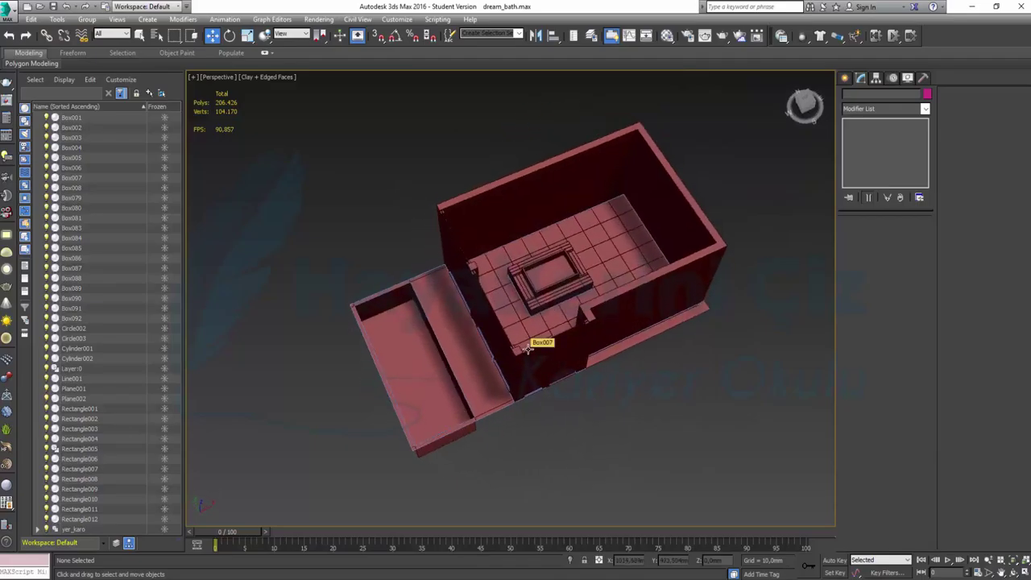